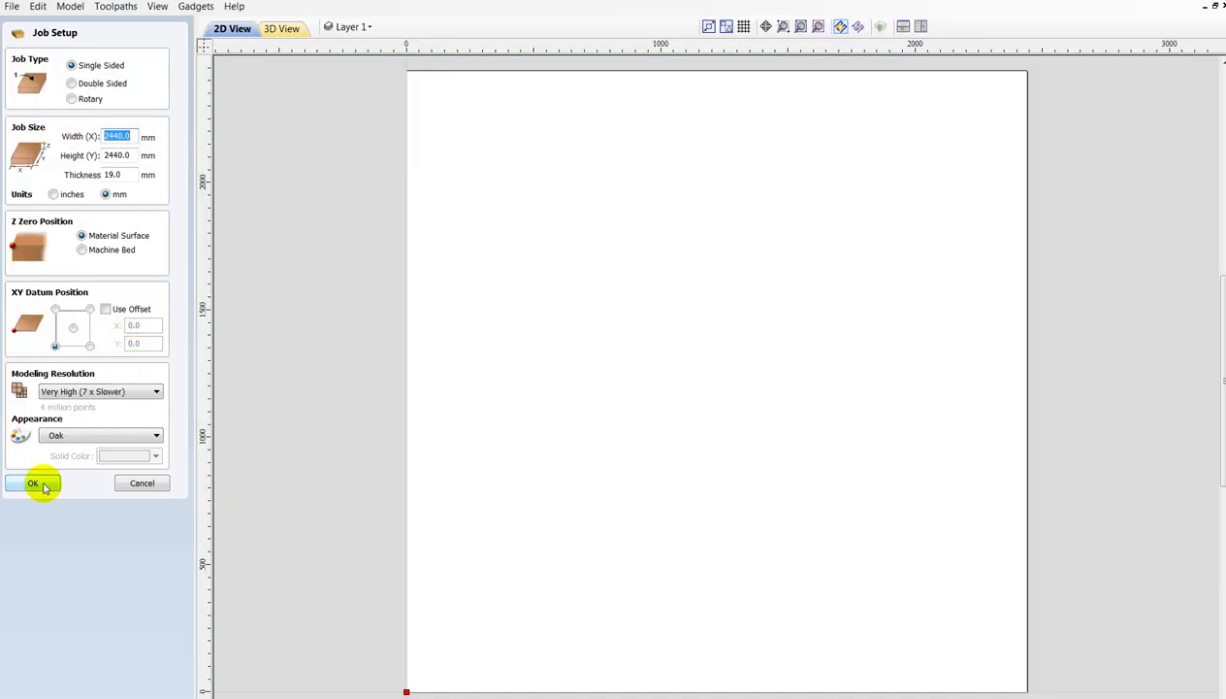
# Confirm the 2440 × 2440 mm, 19 mm thick job and show the Clipart library.
pyautogui.click(42, 484)
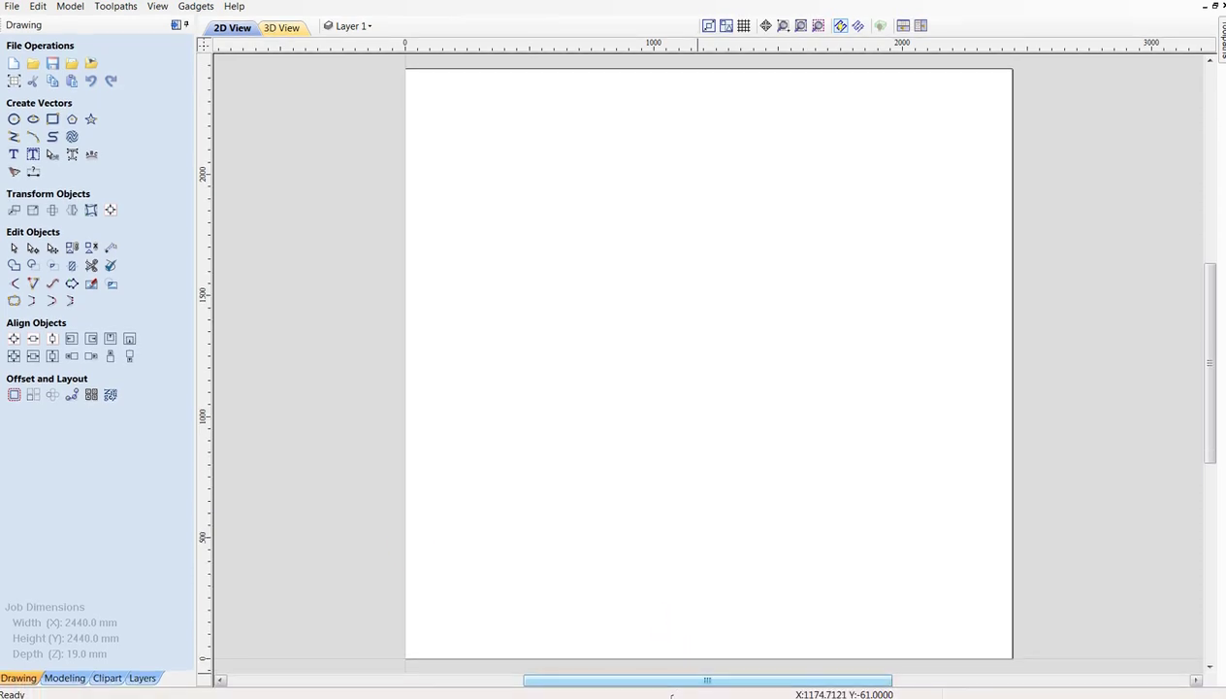
pyautogui.moveTo(3, 320); pyautogui.dragTo(5, 322)
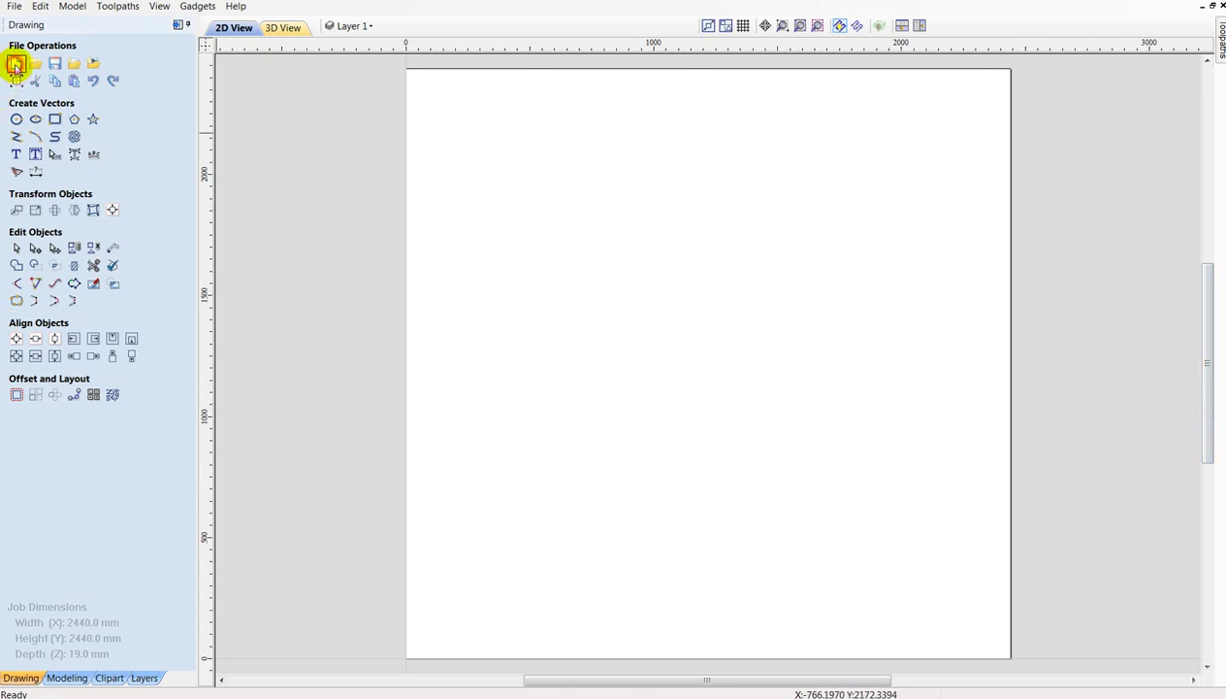
pyautogui.click(603, 170)
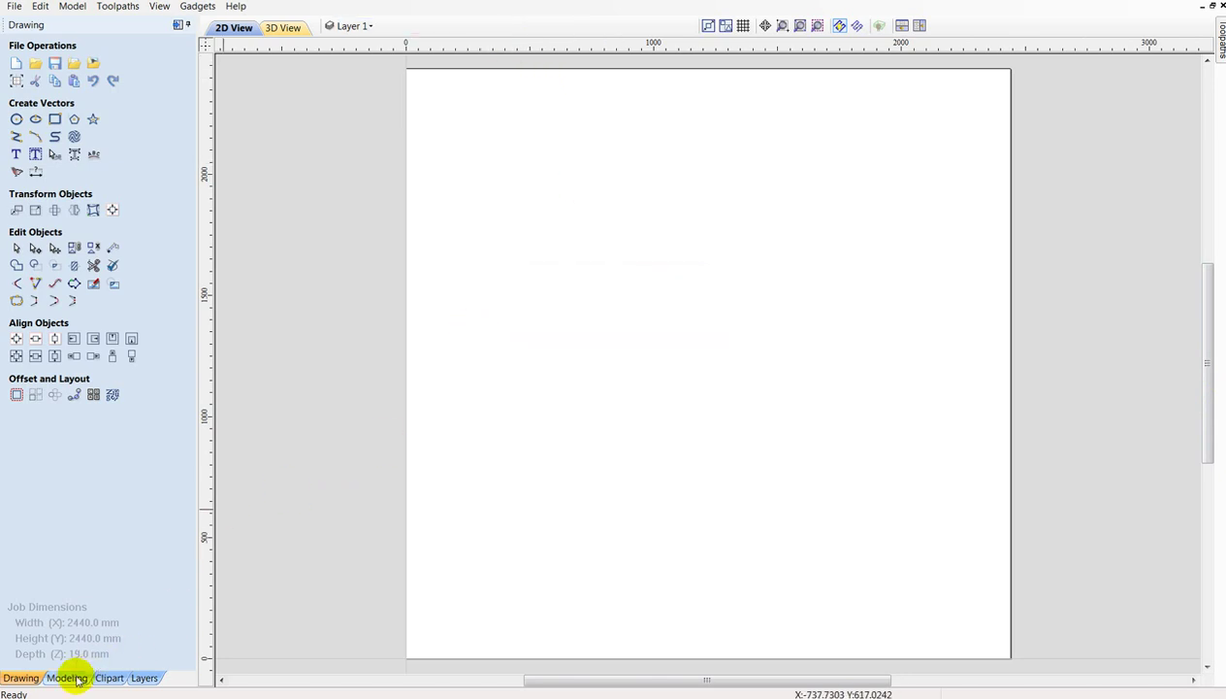
pyautogui.click(105, 677)
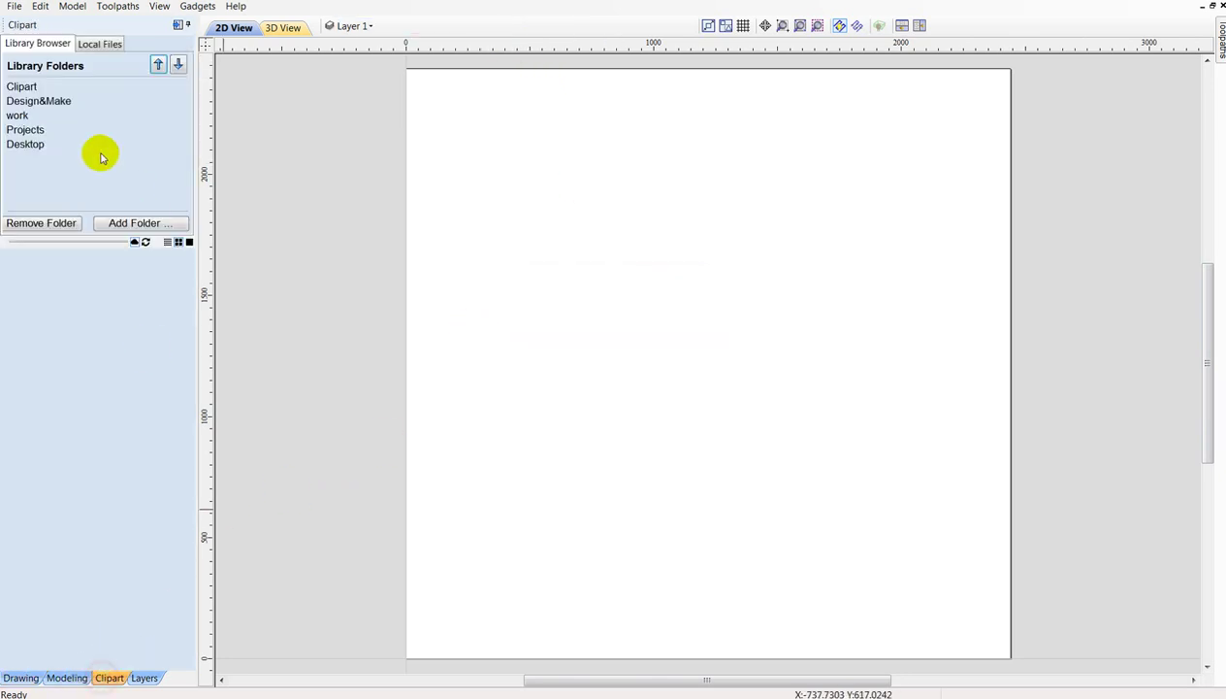
# Drag the Jigsaw shape from 2D Vectors clipart onto the sheet's lower left.
pyautogui.click(21, 86)
pyautogui.click(39, 99)
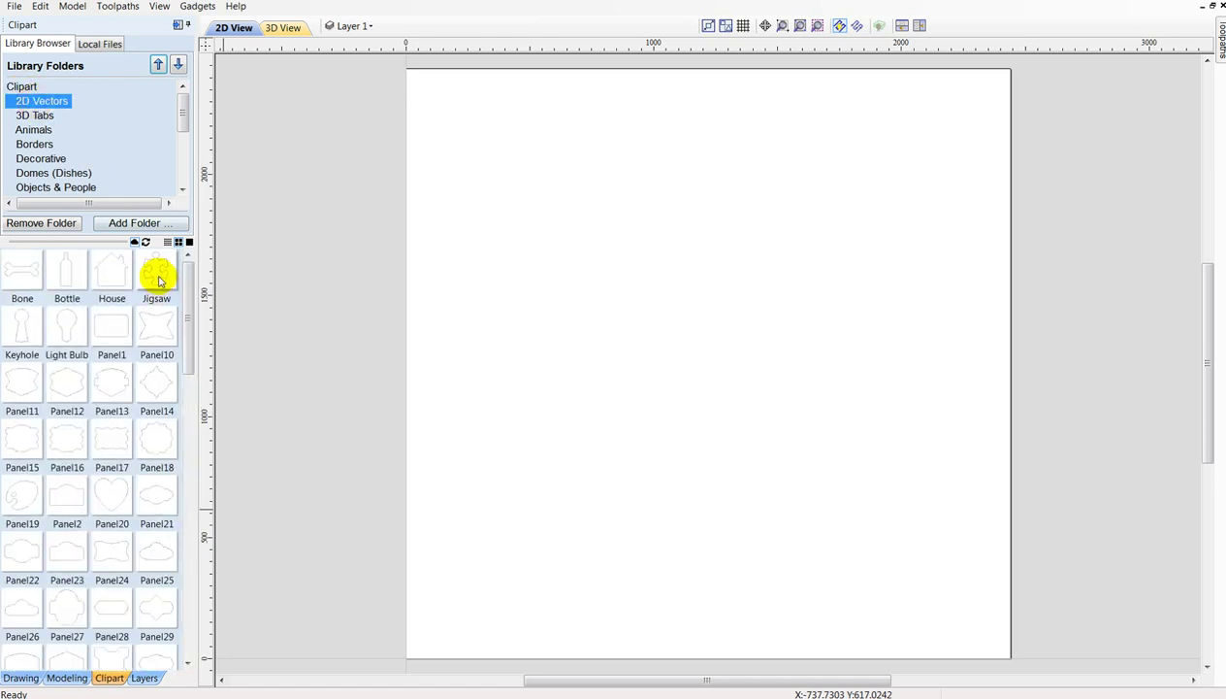
pyautogui.moveTo(158, 280); pyautogui.dragTo(492, 563)
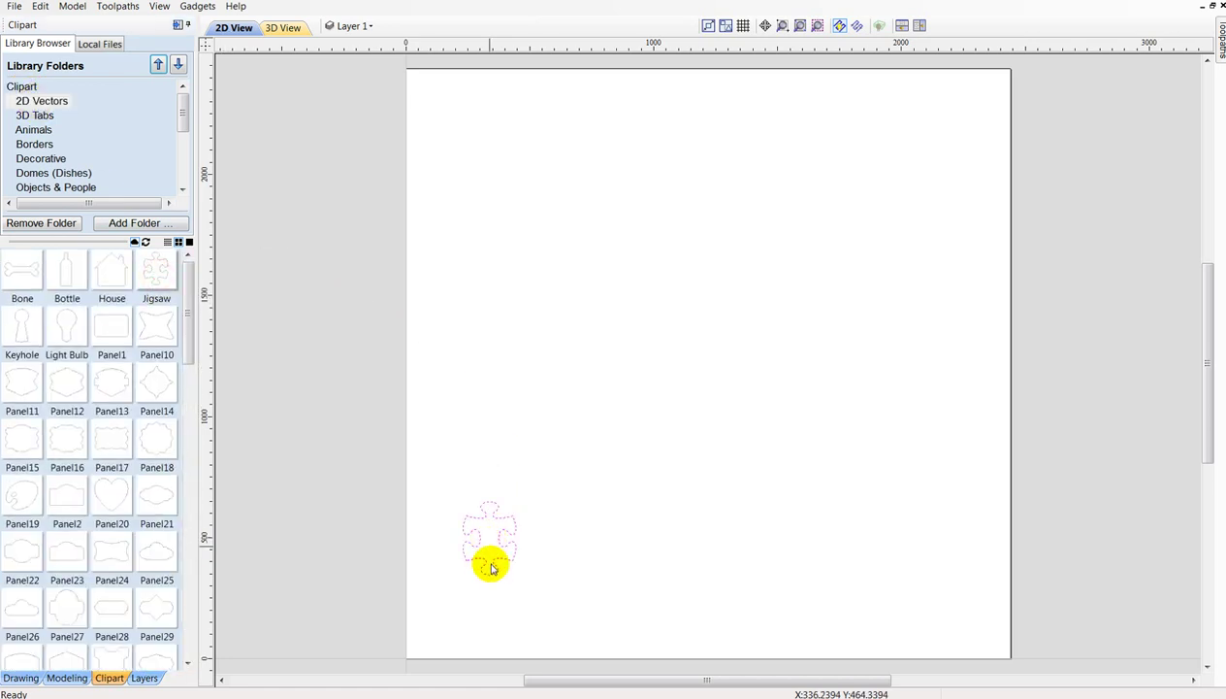
pyautogui.scroll(2, 495, 485)
pyautogui.scroll(-3, 497, 470)
# Enlarge the Jigsaw piece to about 512 × 730 mm and place a copy beside it.
pyautogui.click(499, 473)
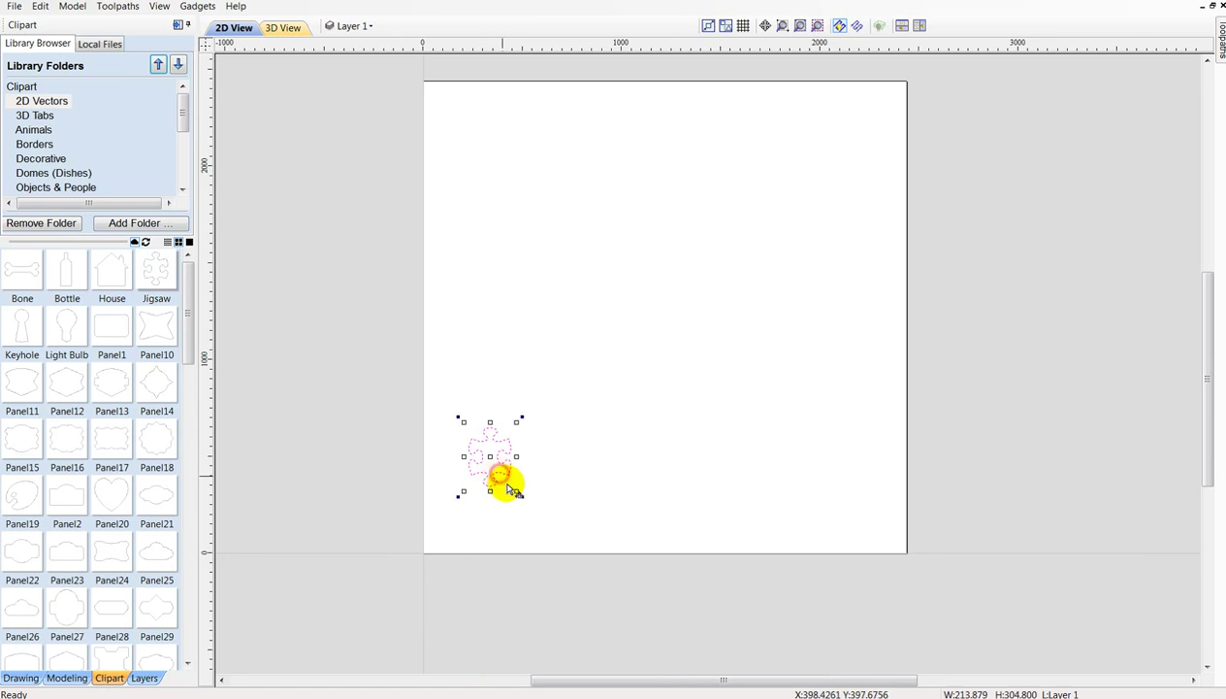
pyautogui.moveTo(515, 492); pyautogui.dragTo(548, 543)
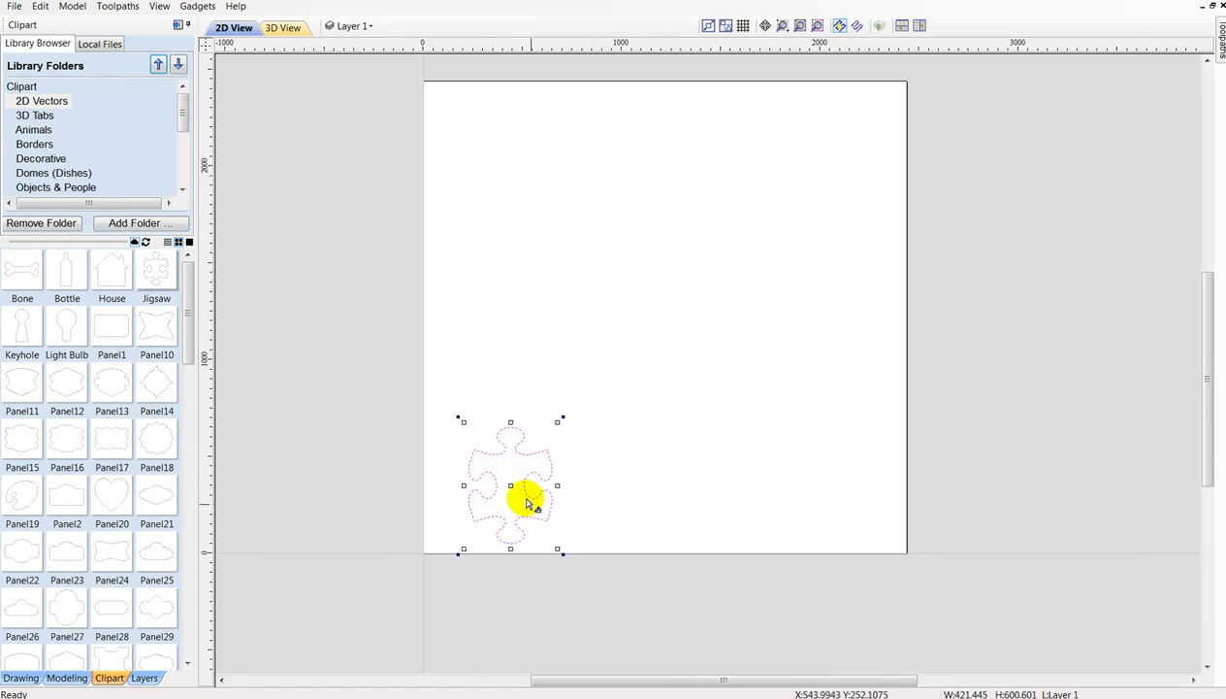
pyautogui.scroll(1, 536, 503)
pyautogui.moveTo(490, 430); pyautogui.dragTo(477, 413)
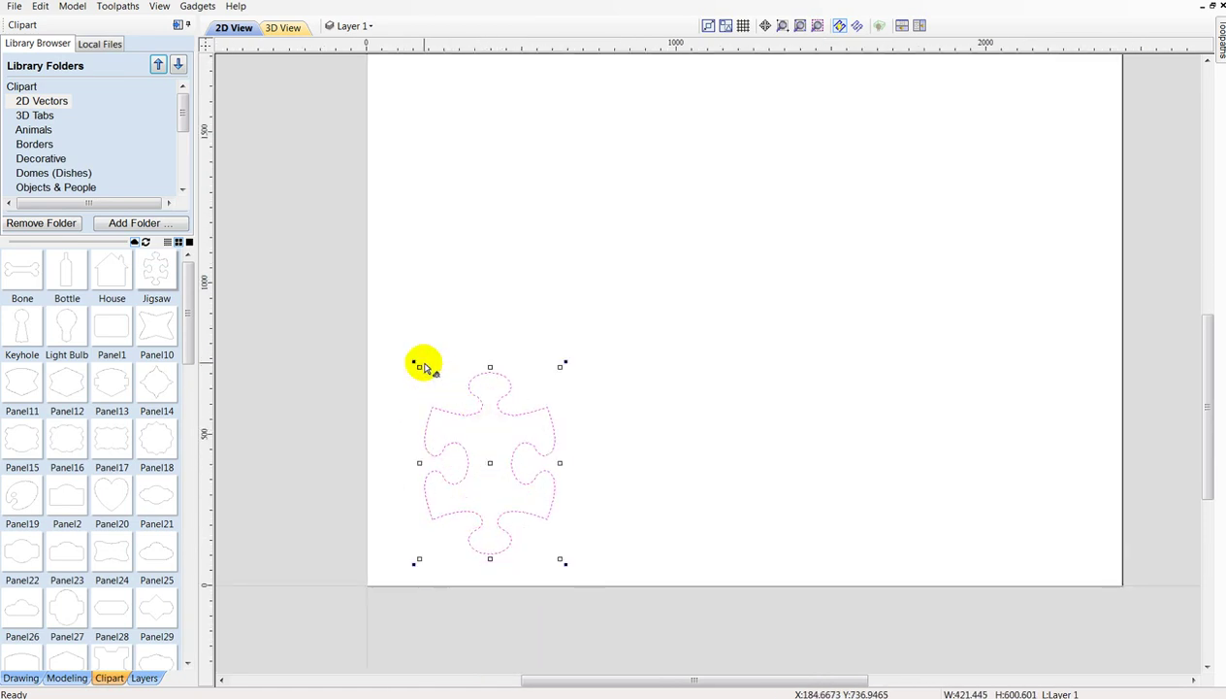
pyautogui.moveTo(415, 364); pyautogui.dragTo(388, 326)
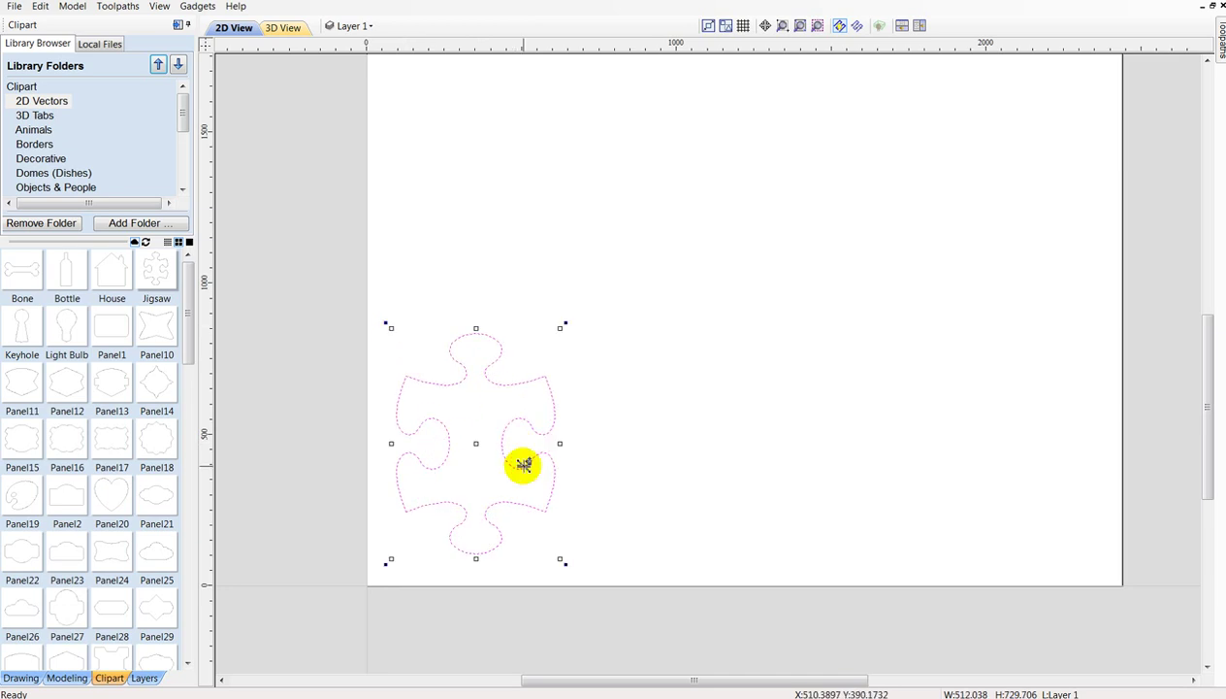
pyautogui.keyDown('ctrl'); pyautogui.moveTo(524, 464); pyautogui.dragTo(696, 464); pyautogui.keyUp('ctrl')
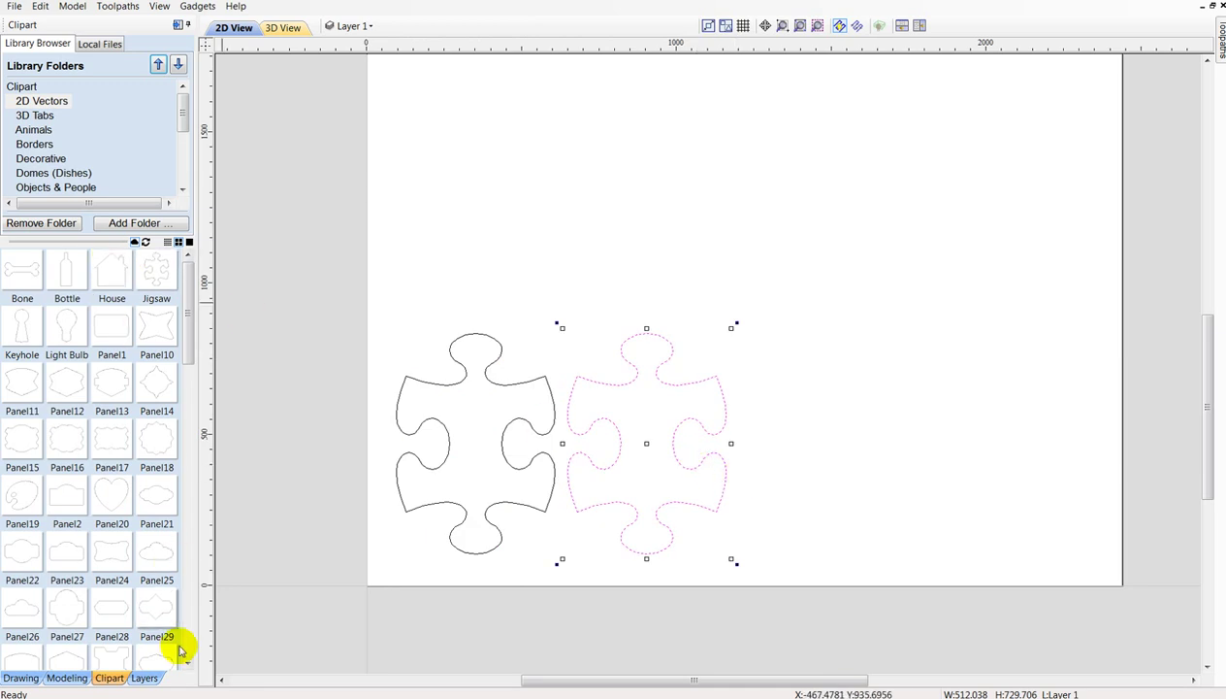
pyautogui.click(23, 677)
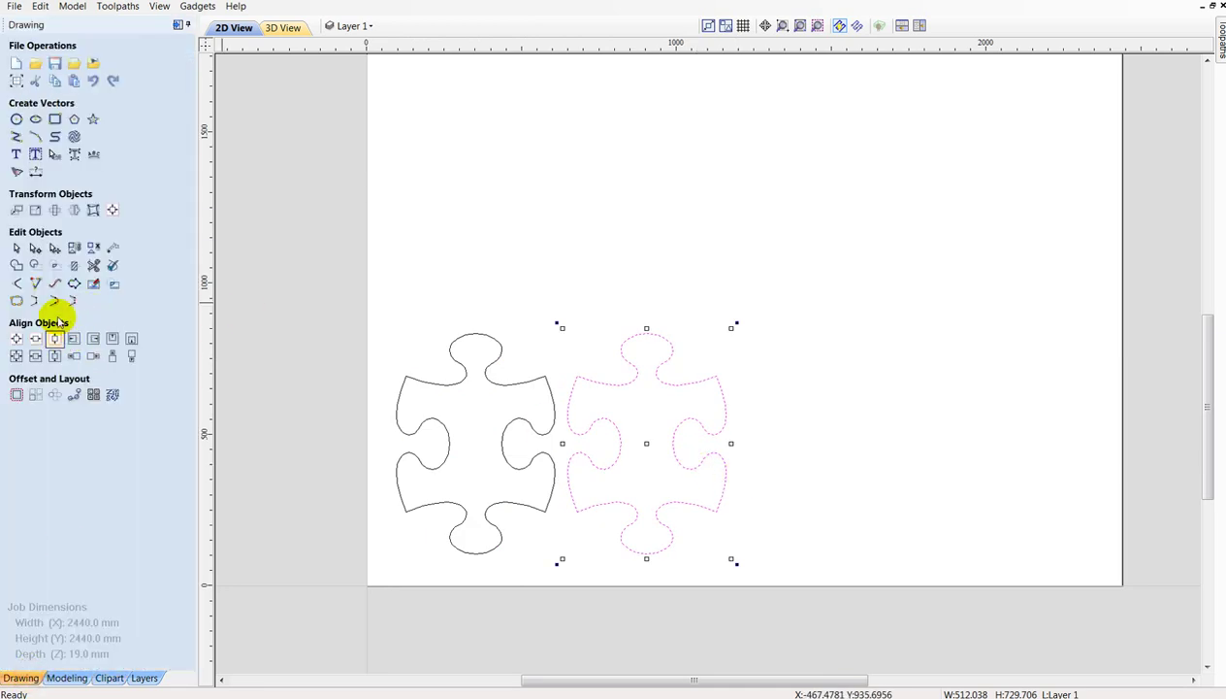
# Rotate the copied jigsaw piece by 90°.
pyautogui.click(53, 211)
pyautogui.write('90')
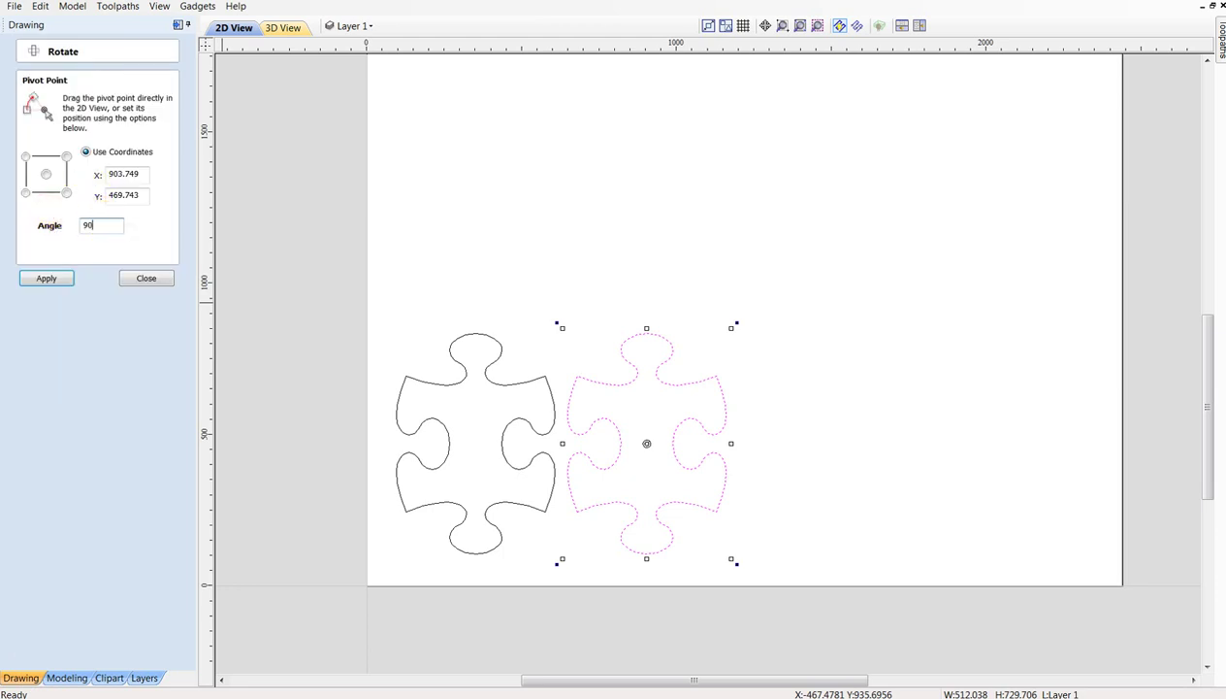
pyautogui.click(60, 280)
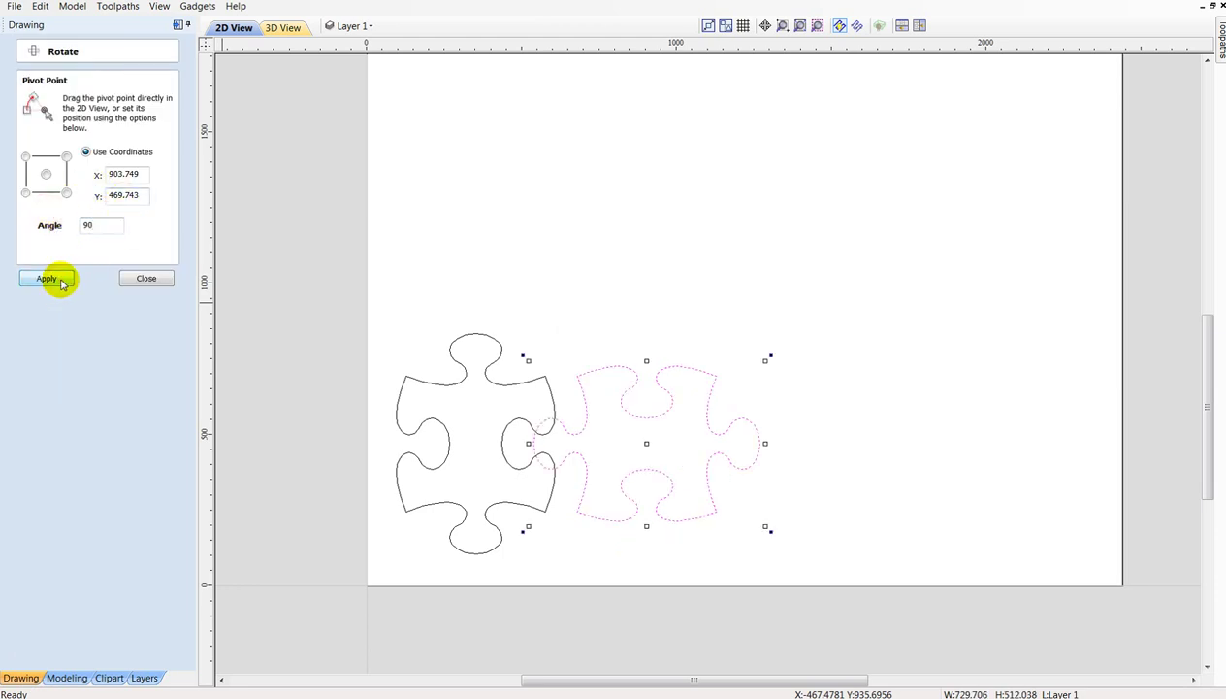
pyautogui.click(137, 279)
# Slide the rotated piece left and align its edge to interlock with the first piece.
pyautogui.scroll(1, 504, 455)
pyautogui.scroll(2, 524, 445)
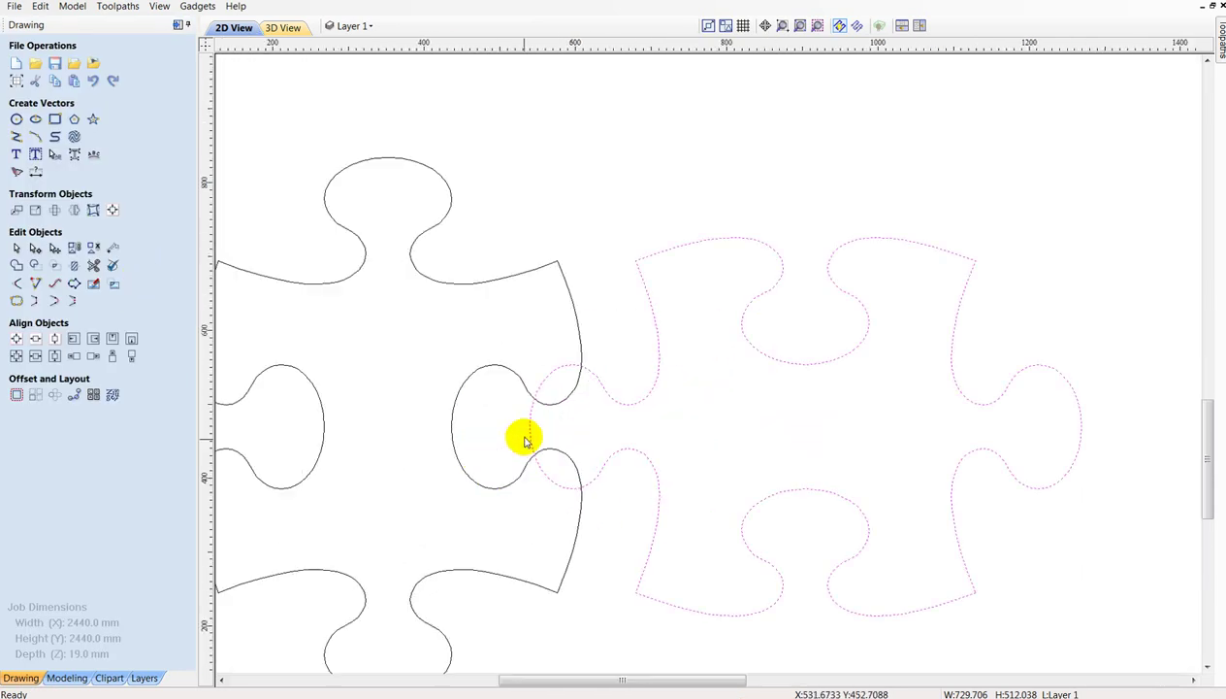
pyautogui.scroll(2, 531, 431)
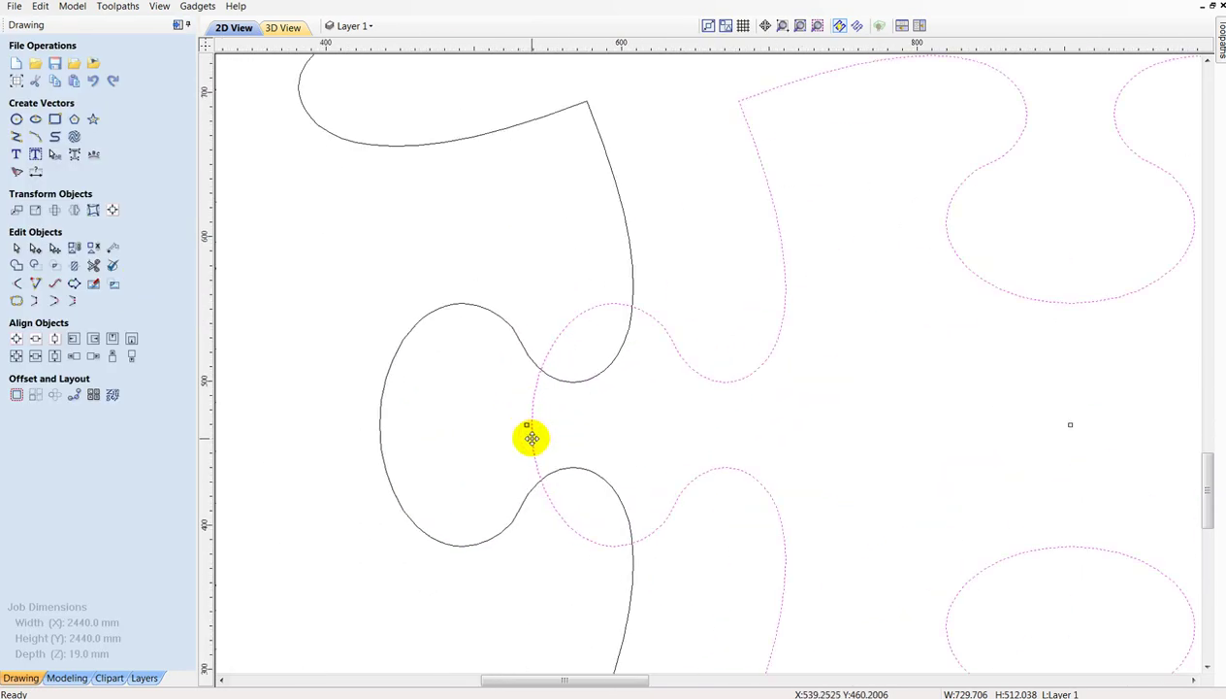
pyautogui.moveTo(531, 439); pyautogui.dragTo(380, 423)
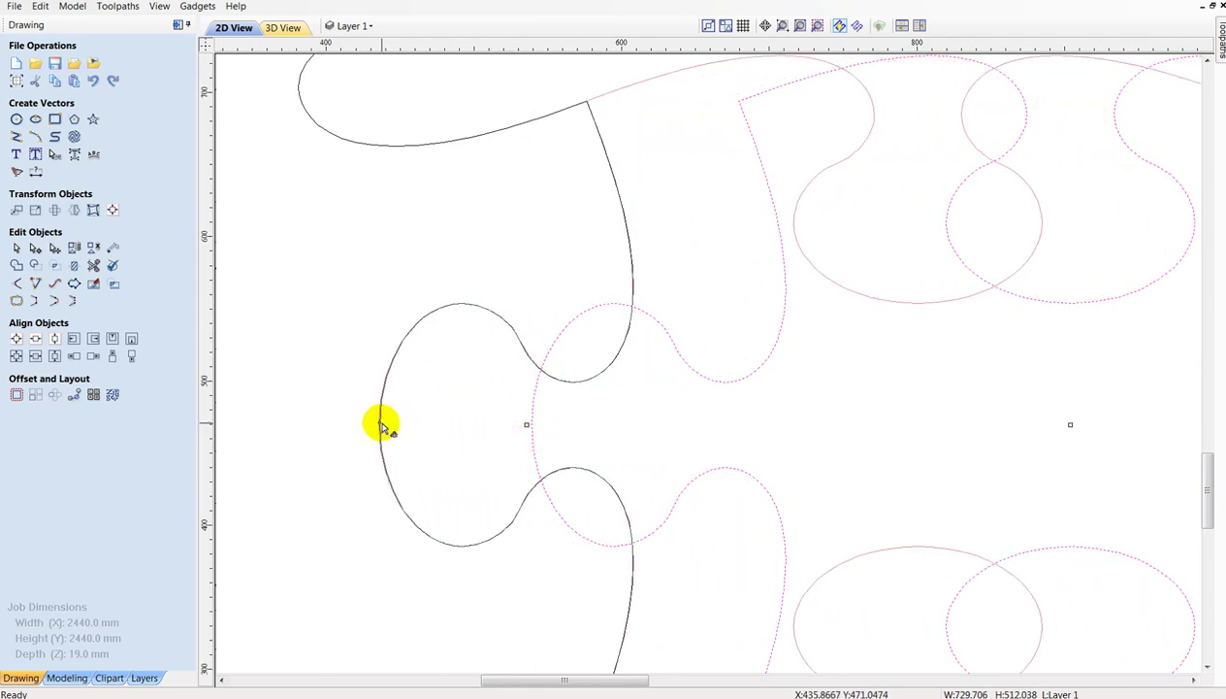
pyautogui.scroll(3, 380, 420)
pyautogui.scroll(5, 369, 403)
pyautogui.scroll(7, 378, 427)
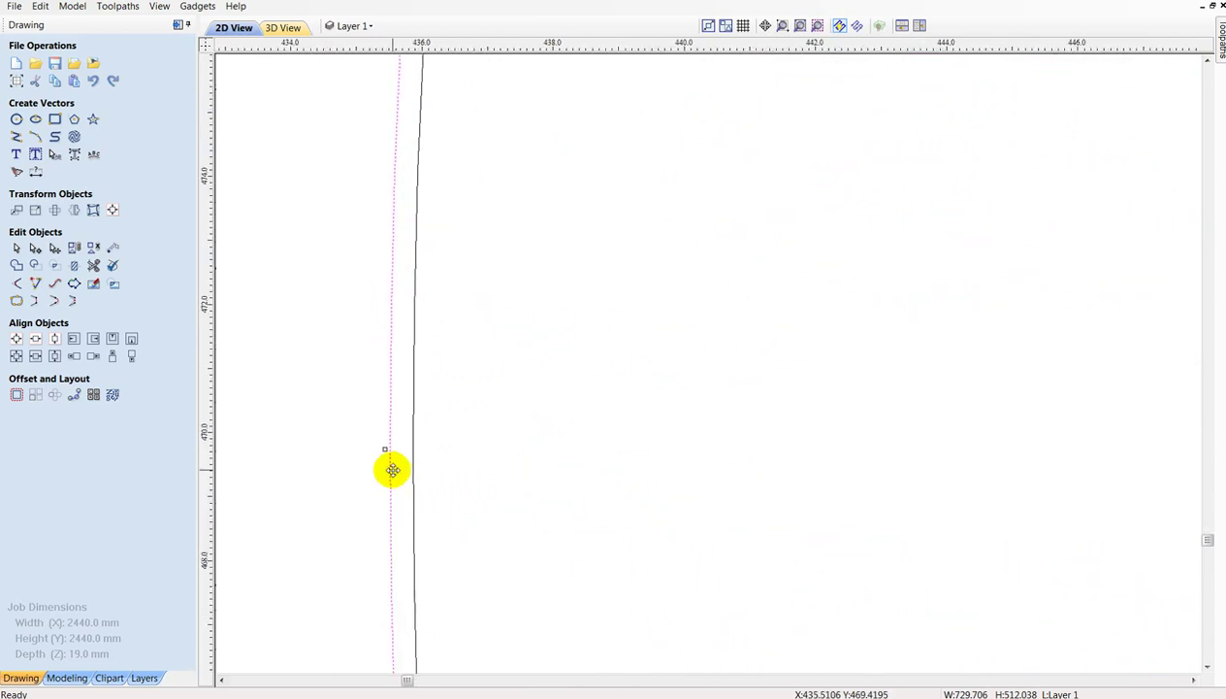
pyautogui.moveTo(395, 472); pyautogui.dragTo(410, 467)
pyautogui.scroll(-8, 411, 465)
pyautogui.scroll(-7, 411, 463)
pyautogui.scroll(-5, 411, 464)
pyautogui.click(582, 569)
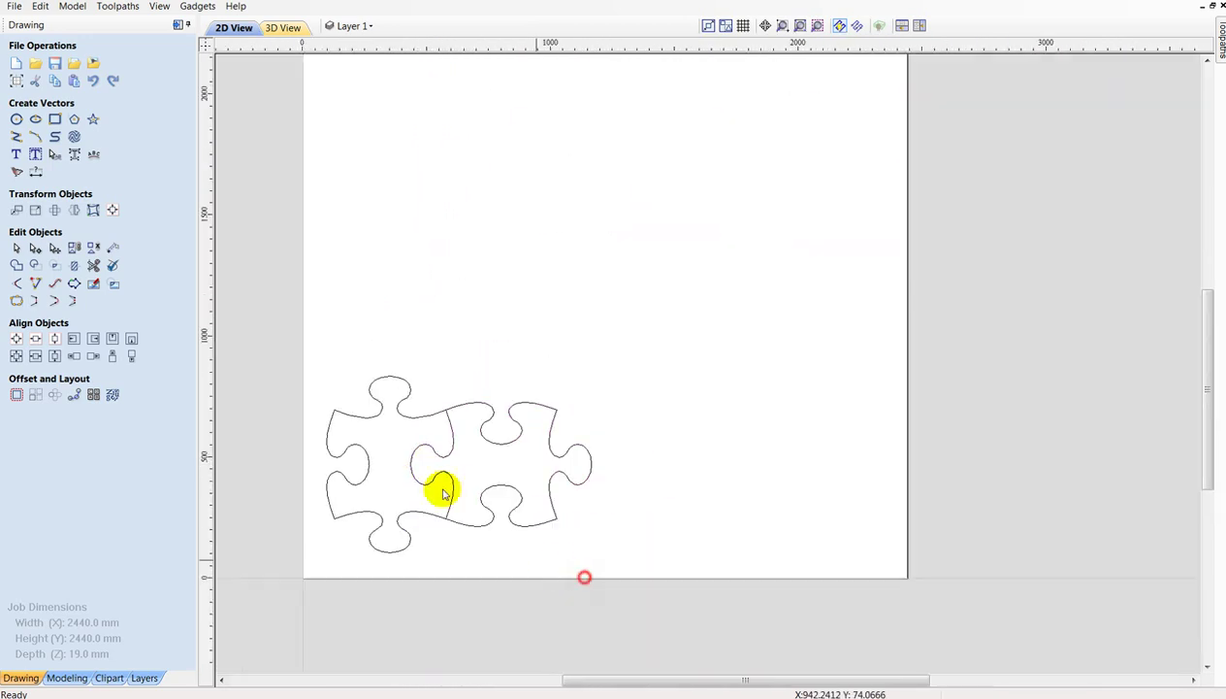
pyautogui.scroll(-1, 339, 357)
# Select both interlocked pieces and drag a copy of the pair to the right.
pyautogui.moveTo(307, 347)
pyautogui.mouseDown()
pyautogui.moveTo(520, 543)
pyautogui.moveTo(567, 561)
pyautogui.mouseUp()
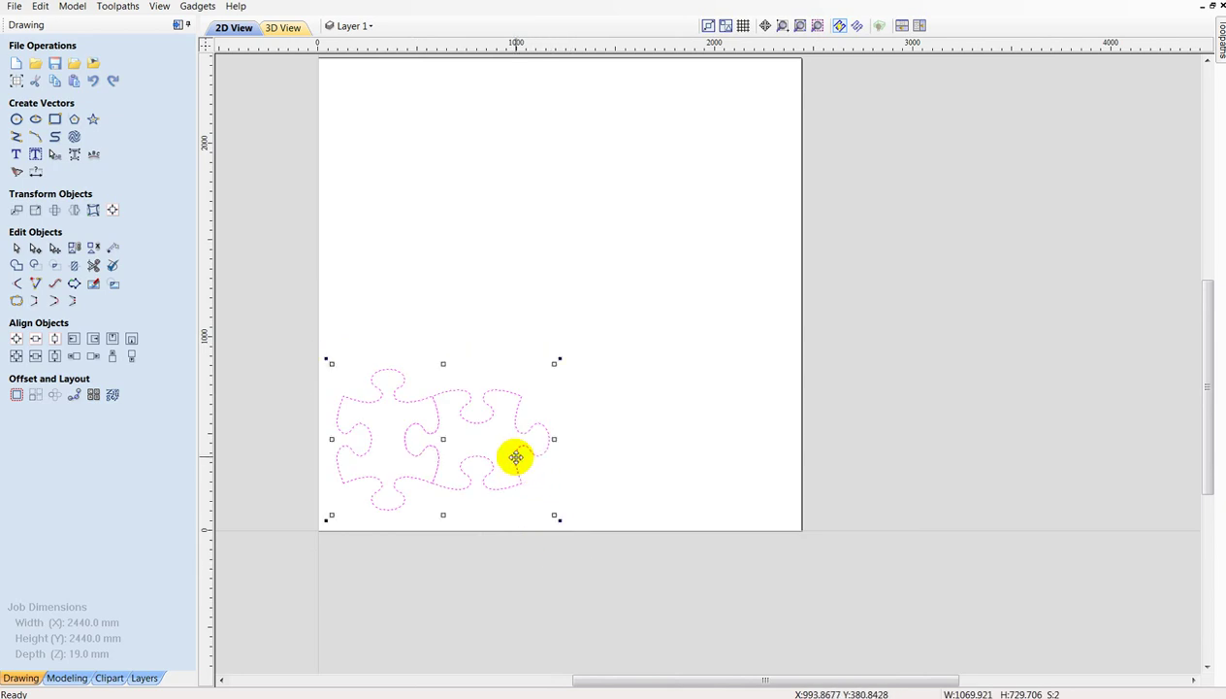
pyautogui.moveTo(516, 457); pyautogui.dragTo(699, 464)
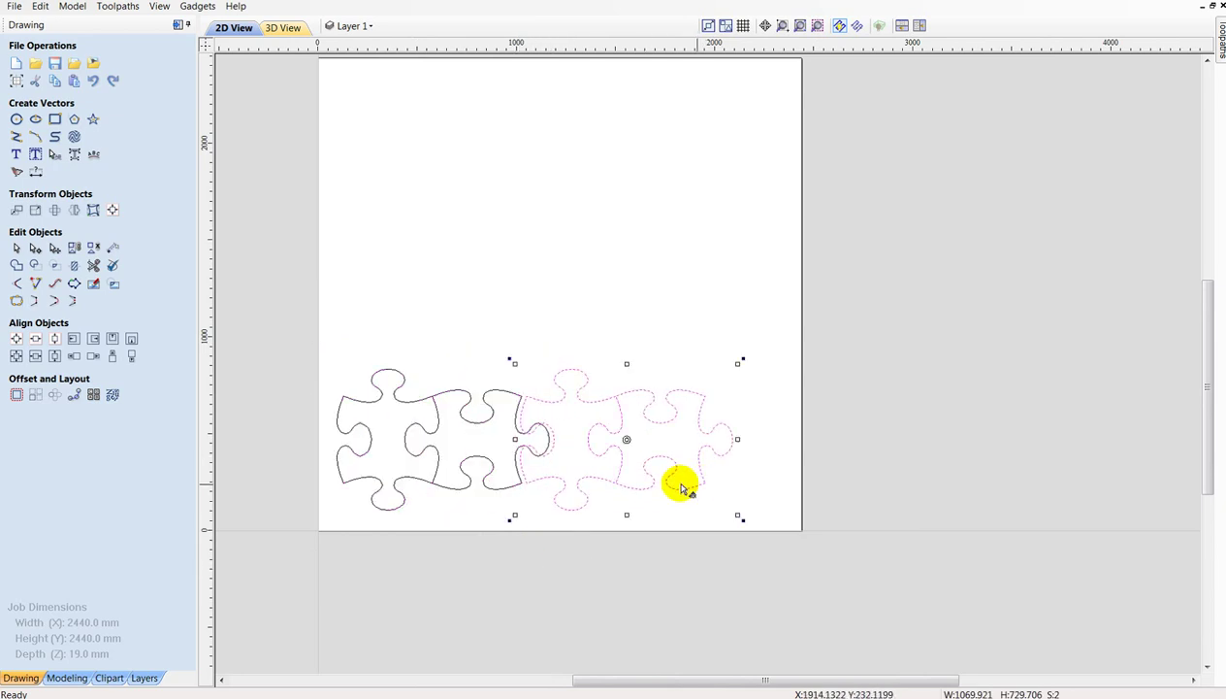
pyautogui.scroll(1, 559, 454)
pyautogui.scroll(5, 561, 451)
pyautogui.scroll(2, 550, 397)
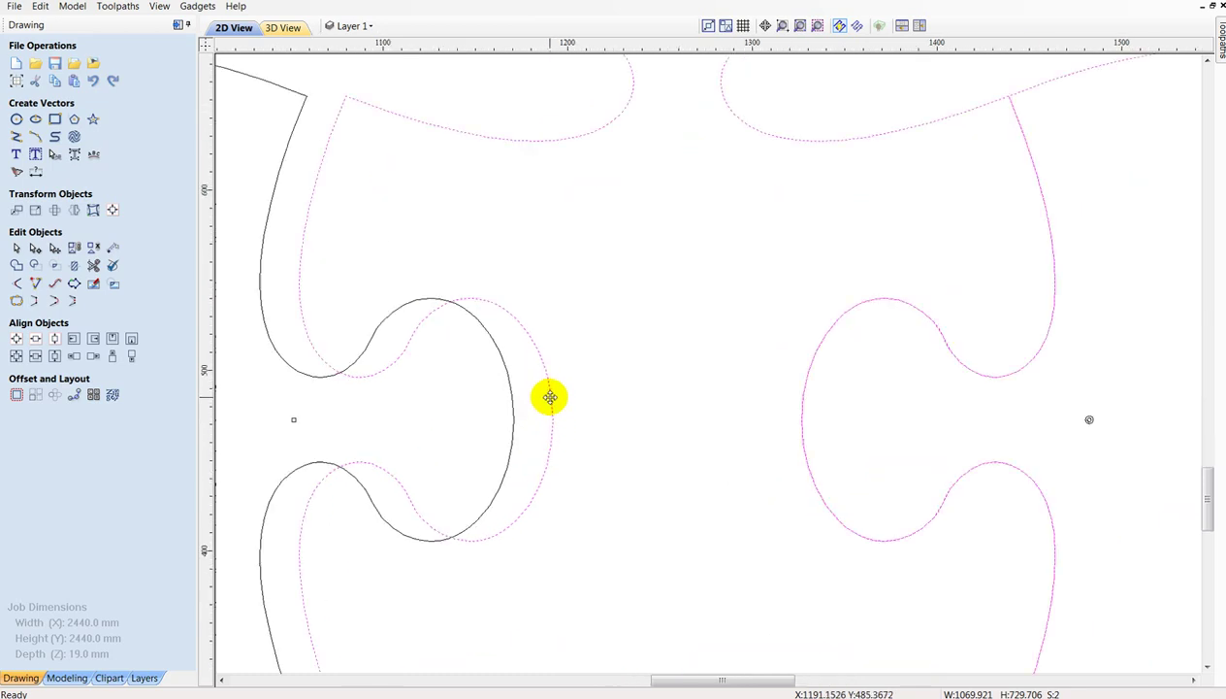
# Nudge the copied pair left until its edge sits exactly on the original outline.
pyautogui.moveTo(554, 430); pyautogui.dragTo(506, 424)
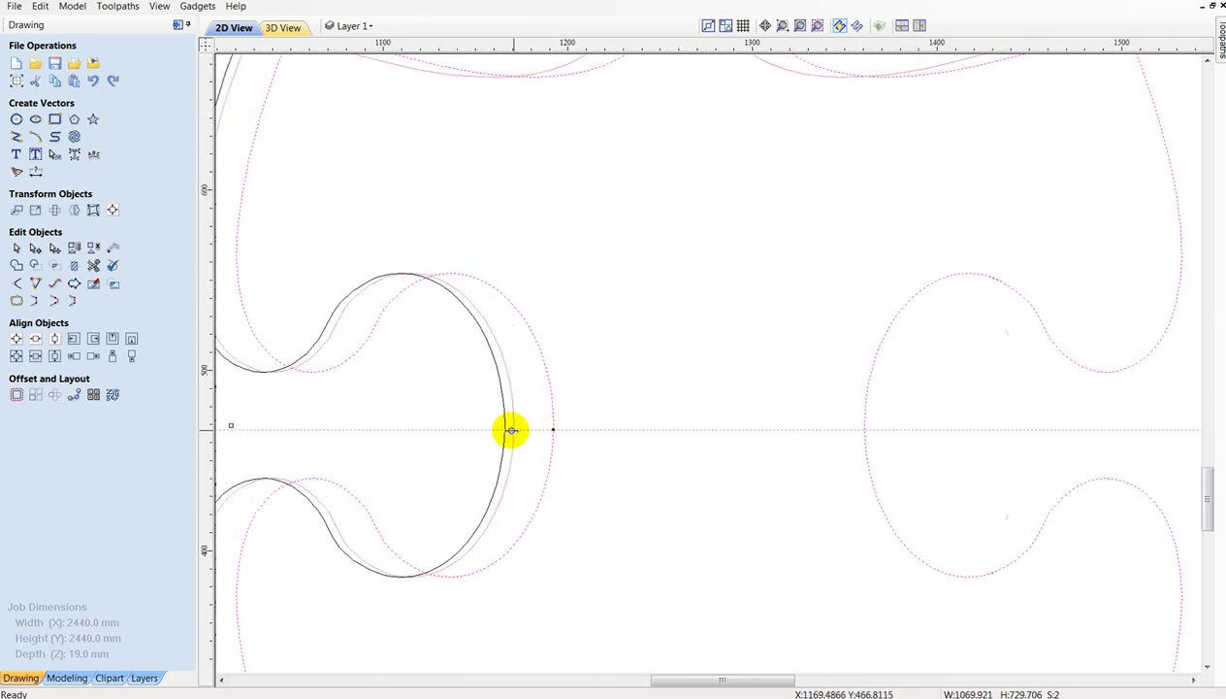
pyautogui.scroll(5, 506, 424)
pyautogui.scroll(4, 505, 424)
pyautogui.moveTo(506, 424); pyautogui.dragTo(515, 422)
pyautogui.scroll(5, 523, 365)
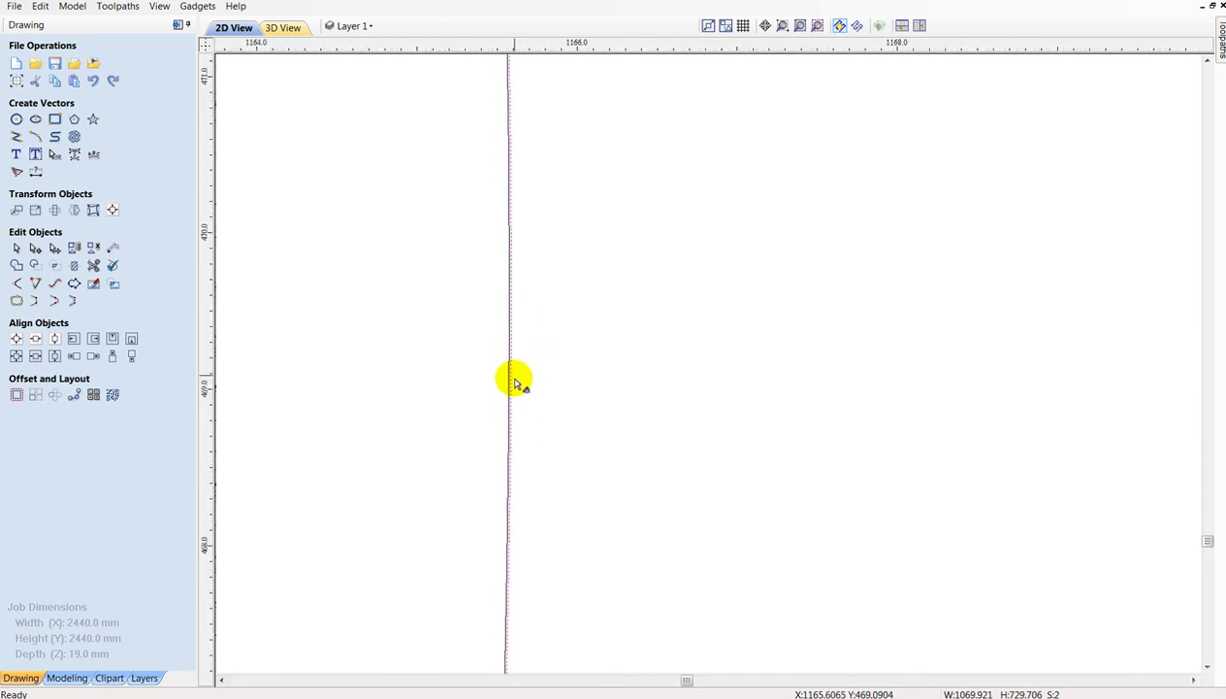
pyautogui.moveTo(506, 414); pyautogui.dragTo(501, 412)
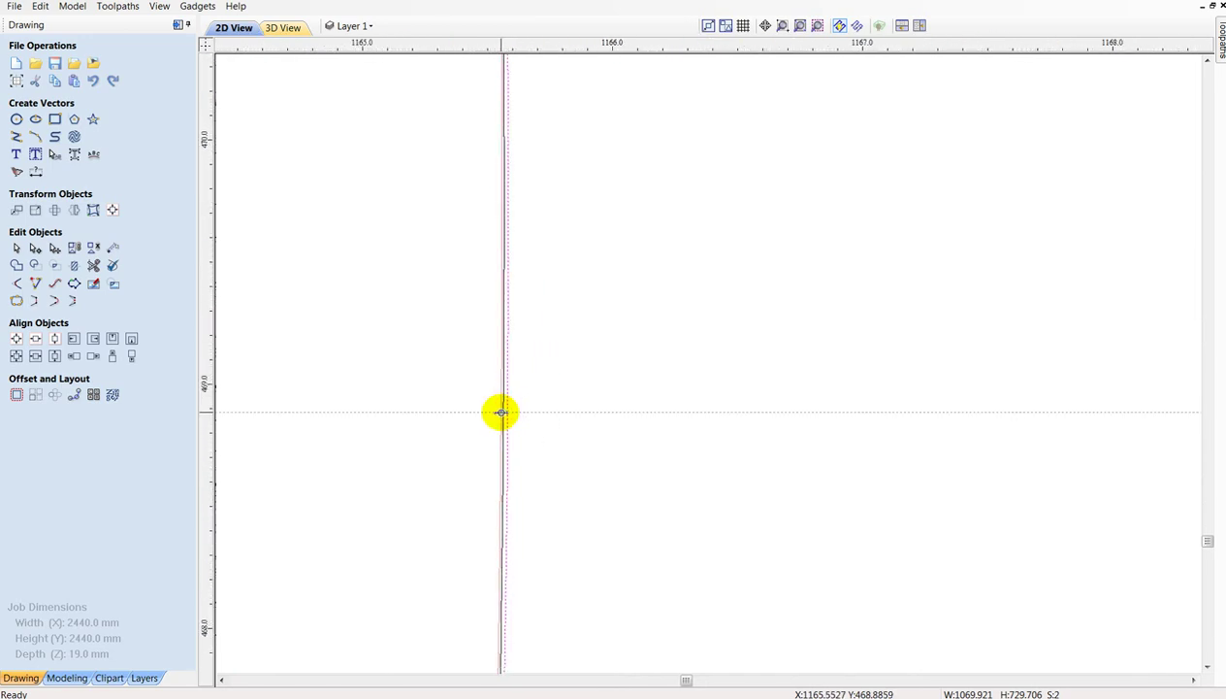
pyautogui.scroll(-1, 504, 296)
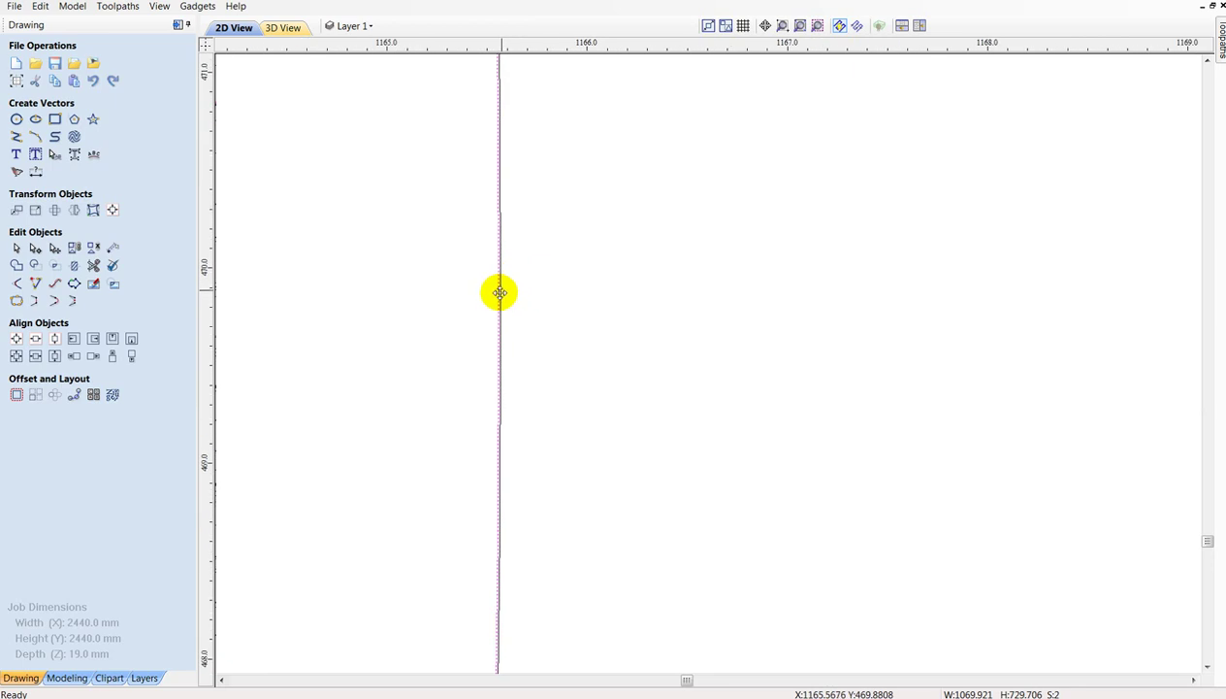
pyautogui.scroll(-5, 498, 298)
pyautogui.scroll(-10, 497, 320)
pyautogui.scroll(-4, 496, 328)
pyautogui.scroll(-6, 509, 339)
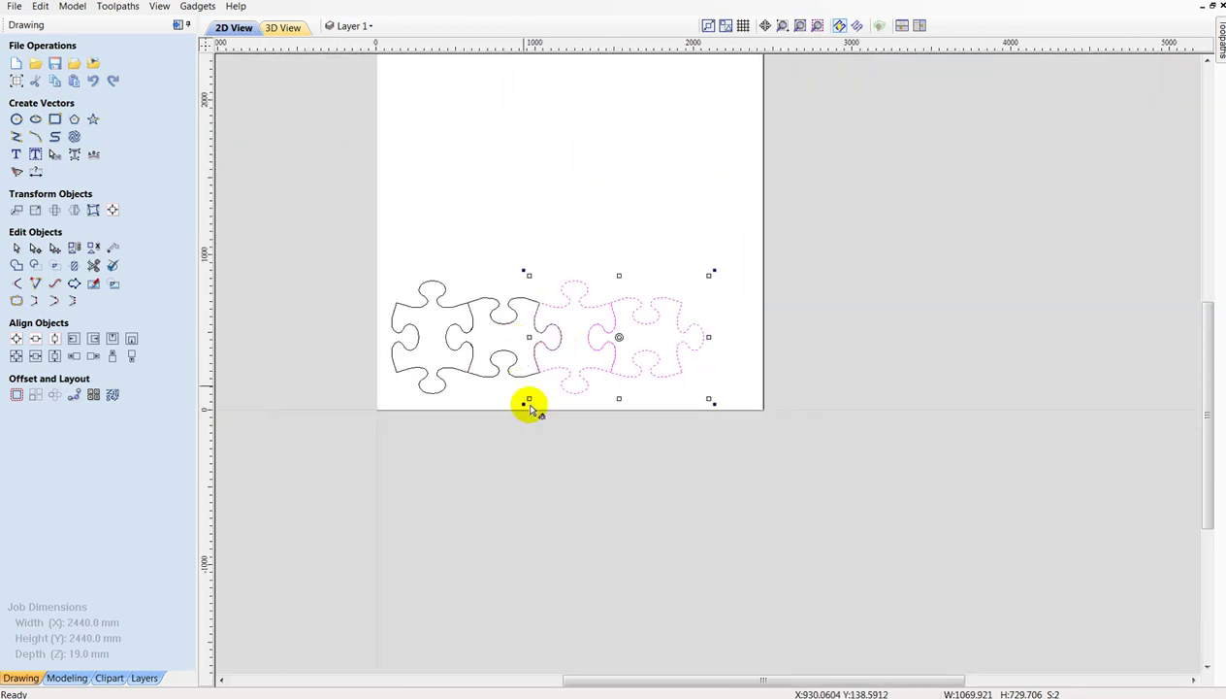
pyautogui.click(509, 497)
pyautogui.scroll(-2, 556, 340)
pyautogui.scroll(2, 597, 265)
pyautogui.scroll(2, 430, 282)
# Select all four pieces and drop a copy of the row directly above it.
pyautogui.moveTo(430, 281)
pyautogui.mouseDown()
pyautogui.moveTo(847, 508)
pyautogui.moveTo(943, 402)
pyautogui.mouseUp()
pyautogui.scroll(1, 942, 403)
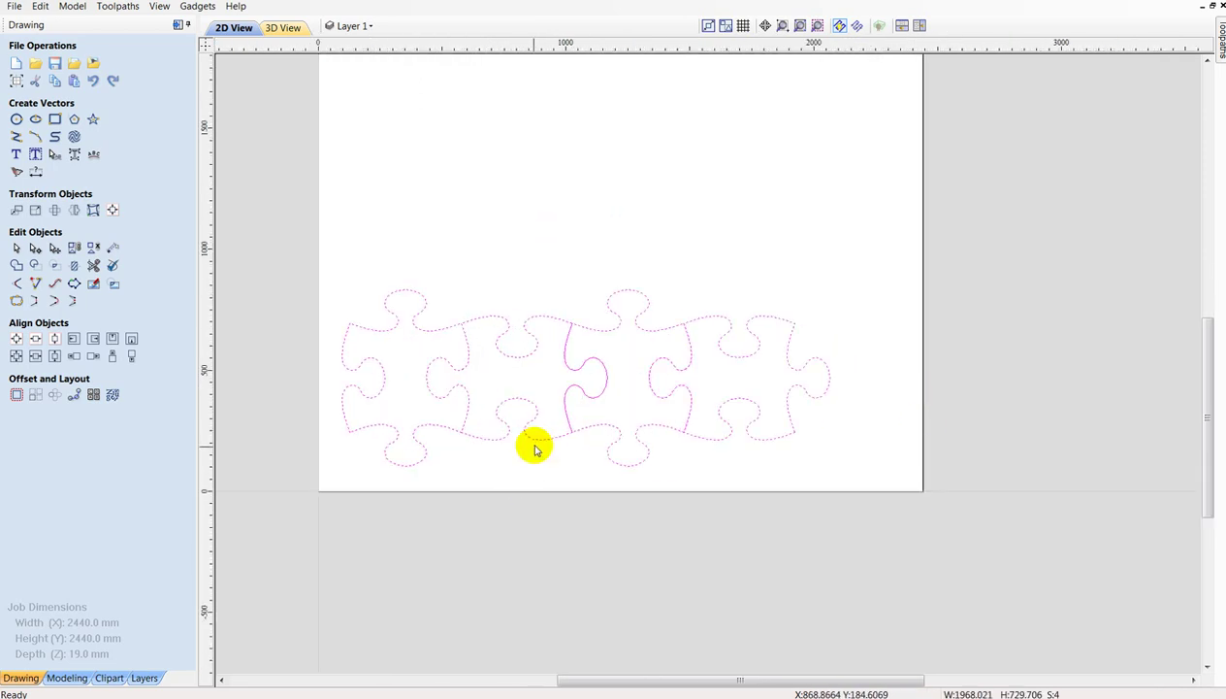
pyautogui.moveTo(537, 439); pyautogui.dragTo(547, 278)
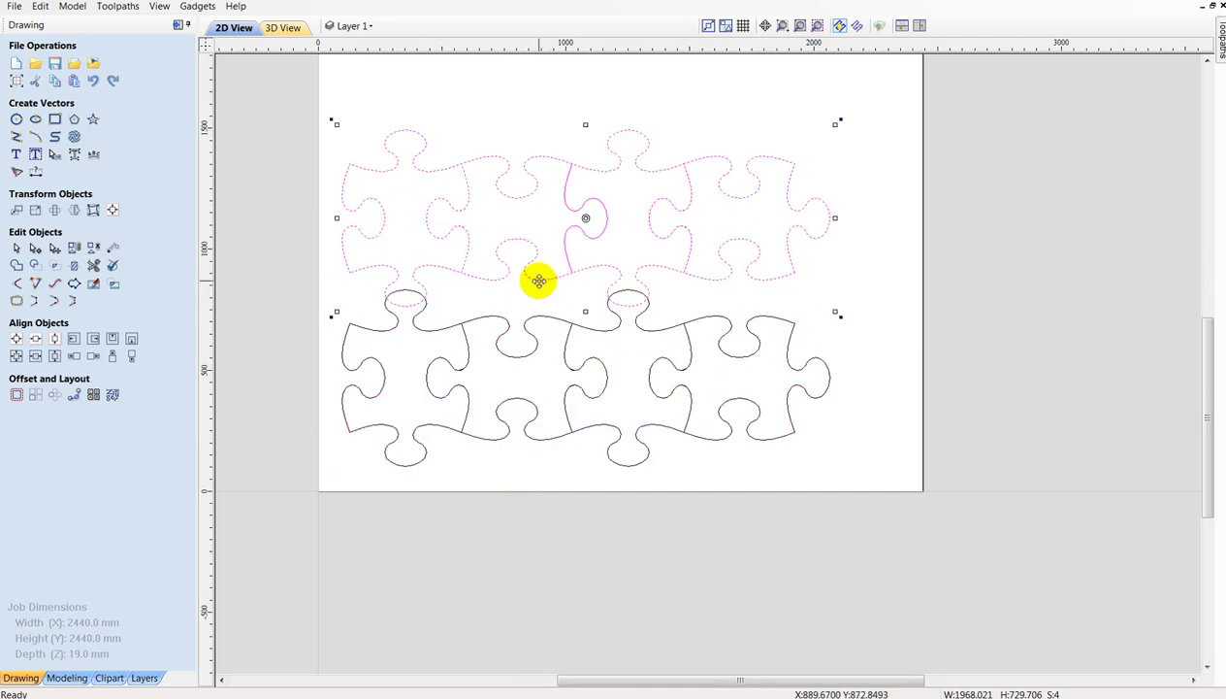
pyautogui.moveTo(539, 281); pyautogui.dragTo(647, 316)
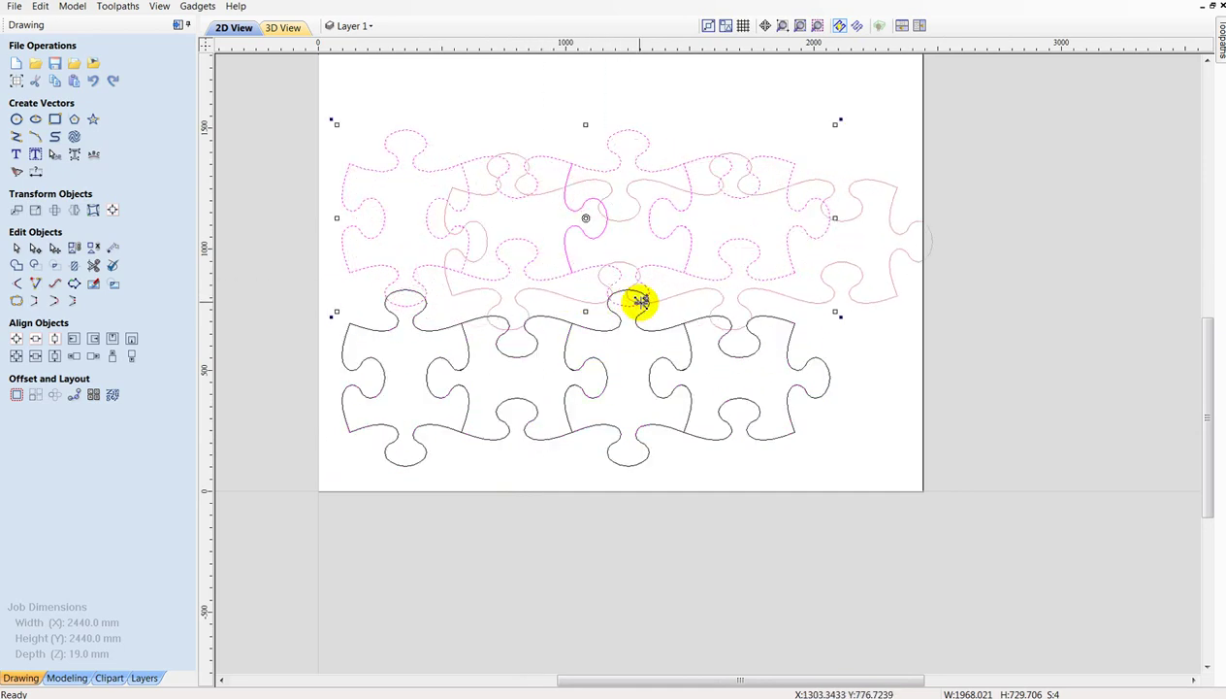
pyautogui.moveTo(646, 316); pyautogui.dragTo(646, 325)
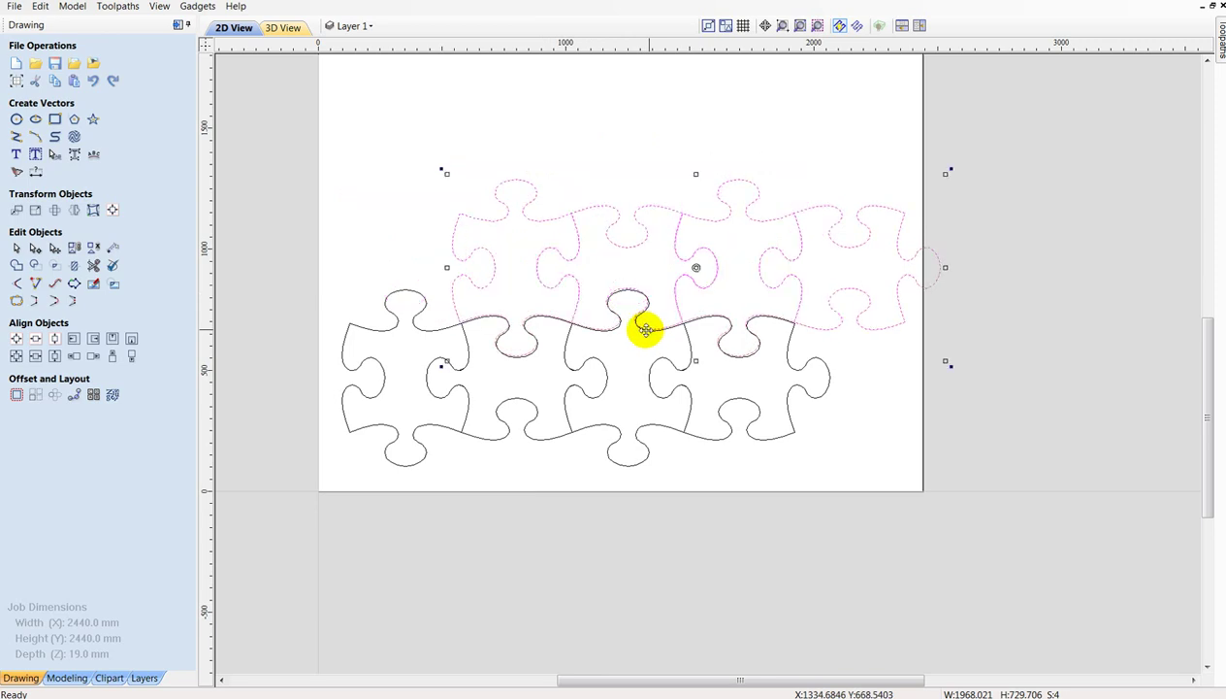
# Nudge the upper row until its outline coincides exactly with the black row's curves.
pyautogui.scroll(2, 533, 331)
pyautogui.scroll(5, 501, 381)
pyautogui.scroll(3, 501, 383)
pyautogui.scroll(-5, 501, 383)
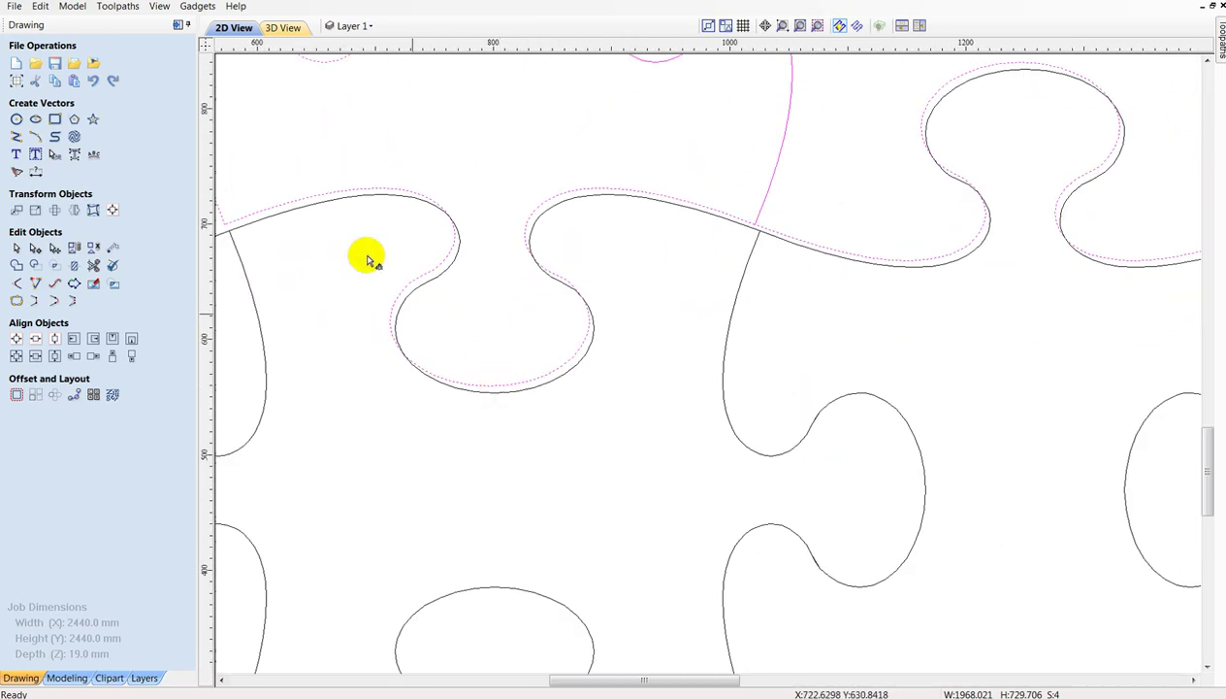
pyautogui.scroll(2, 359, 326)
pyautogui.scroll(3, 368, 296)
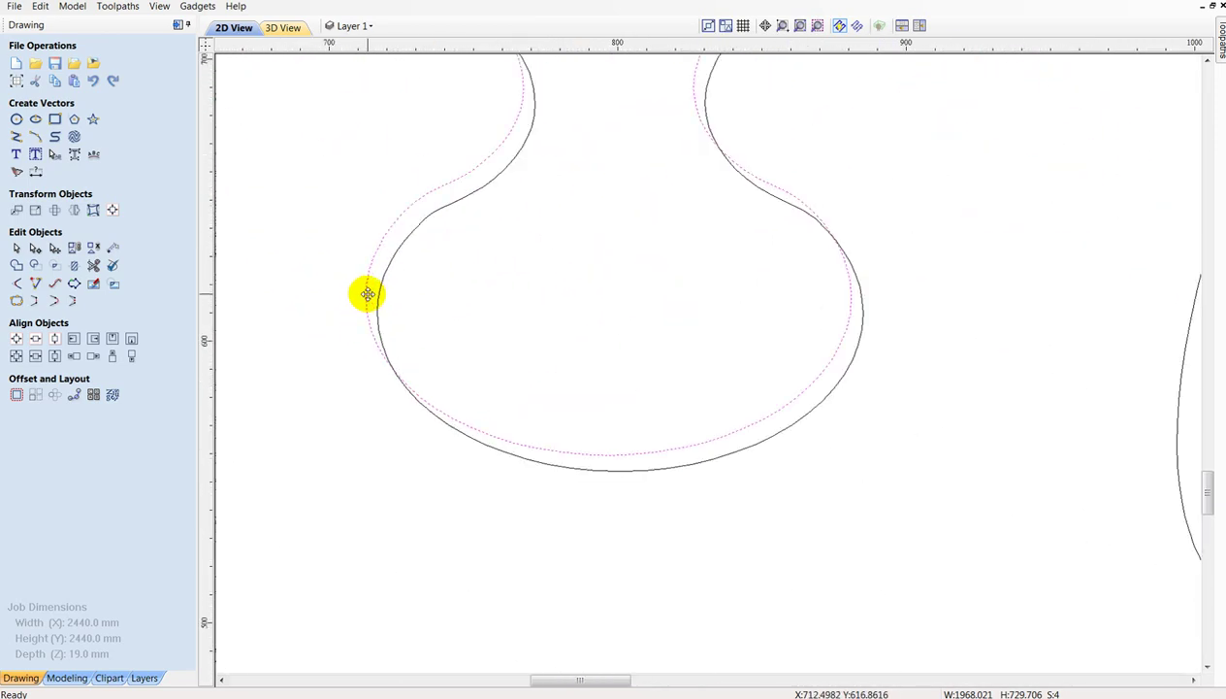
pyautogui.moveTo(366, 294); pyautogui.dragTo(384, 334)
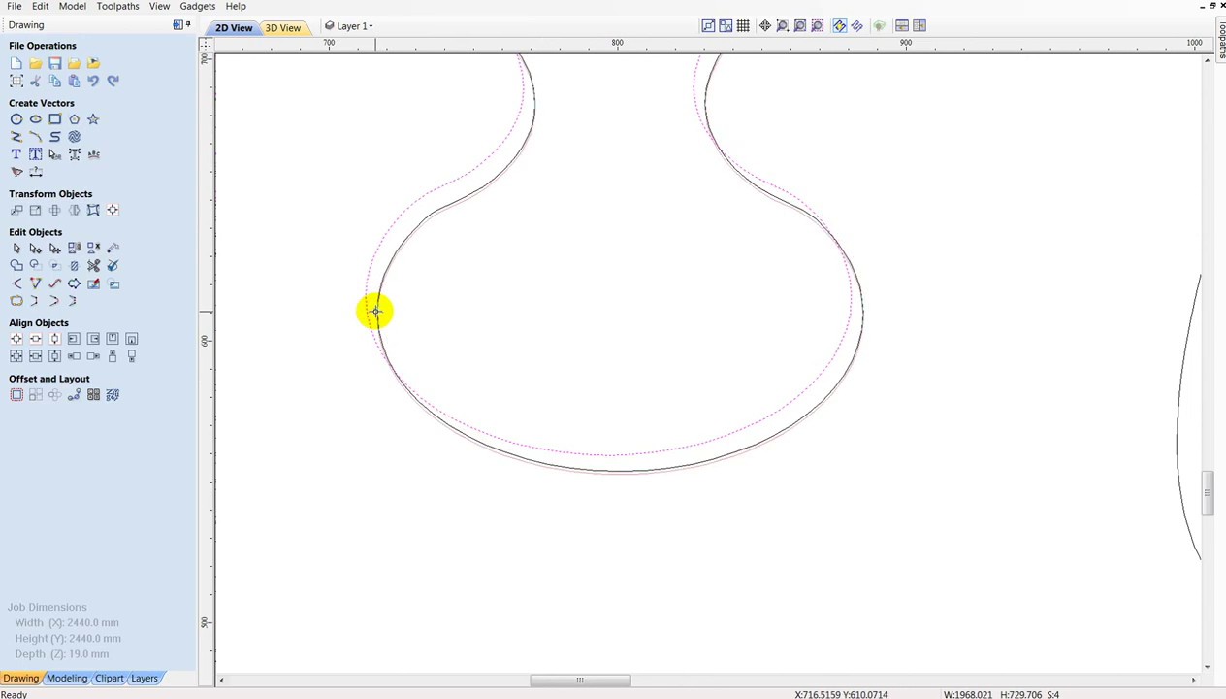
pyautogui.scroll(1, 623, 484)
pyautogui.scroll(2, 574, 460)
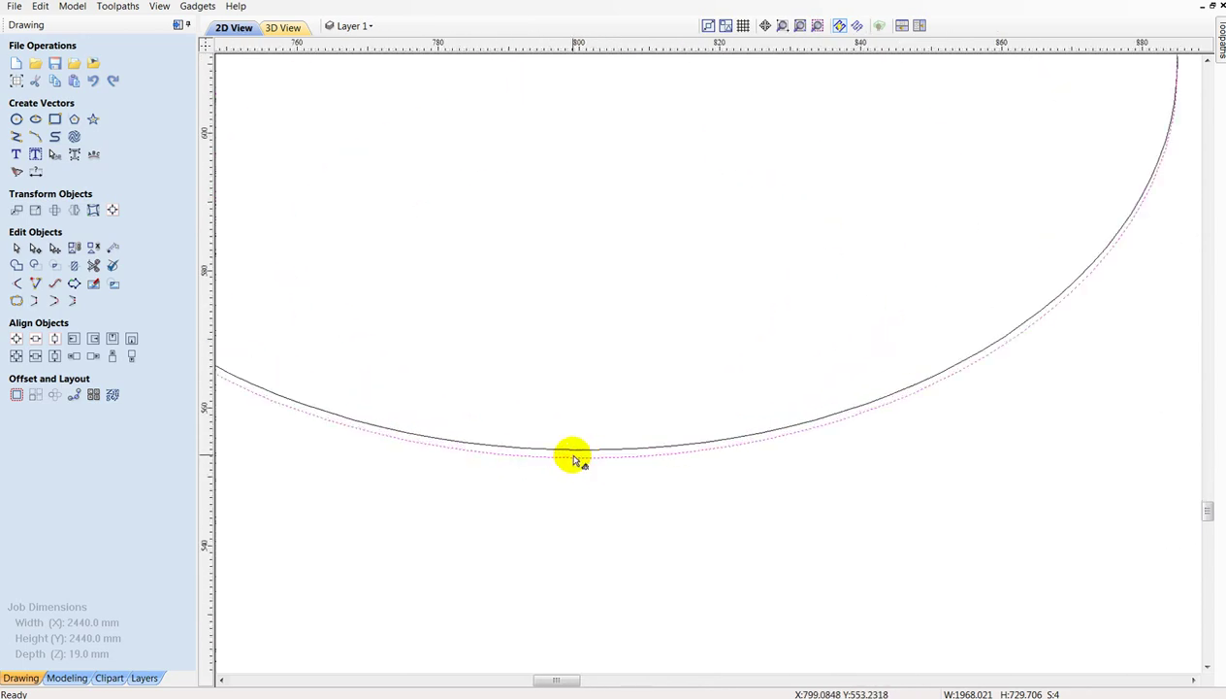
pyautogui.moveTo(576, 458); pyautogui.dragTo(575, 452)
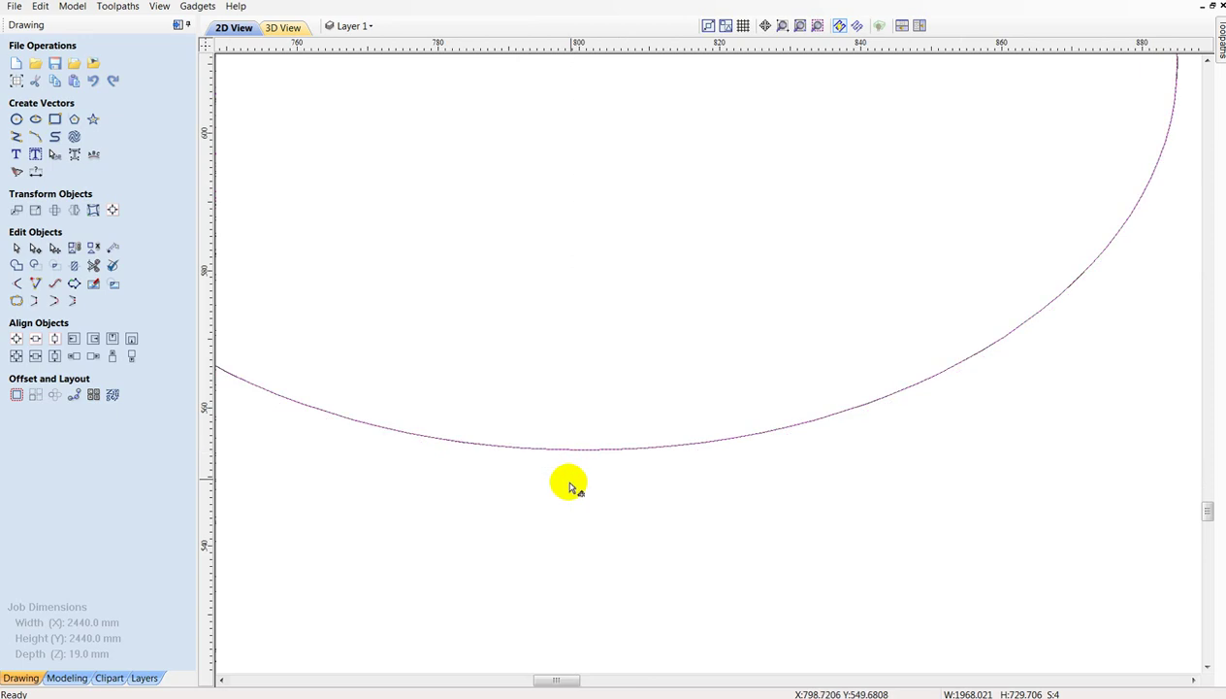
pyautogui.scroll(-5, 567, 484)
pyautogui.scroll(-5, 534, 494)
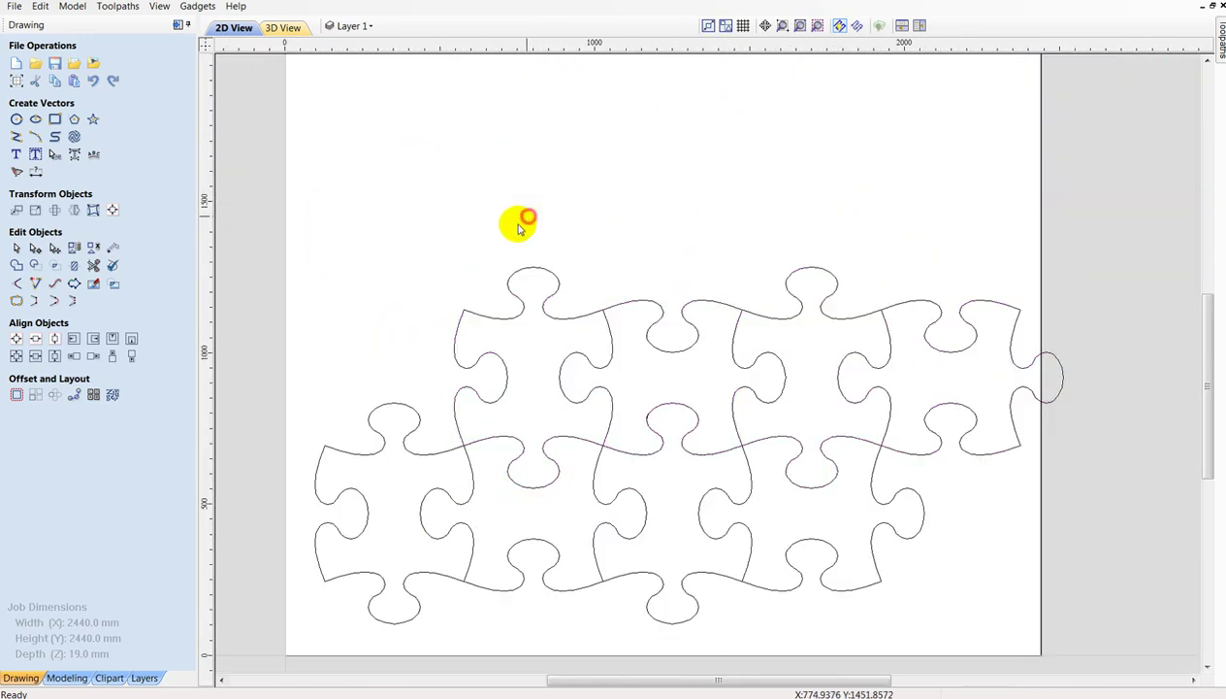
pyautogui.click(527, 218)
pyautogui.scroll(-5, 485, 281)
# Copy both puzzle rows and snap the copy onto the existing outlines, making four rows.
pyautogui.moveTo(418, 265); pyautogui.dragTo(815, 538)
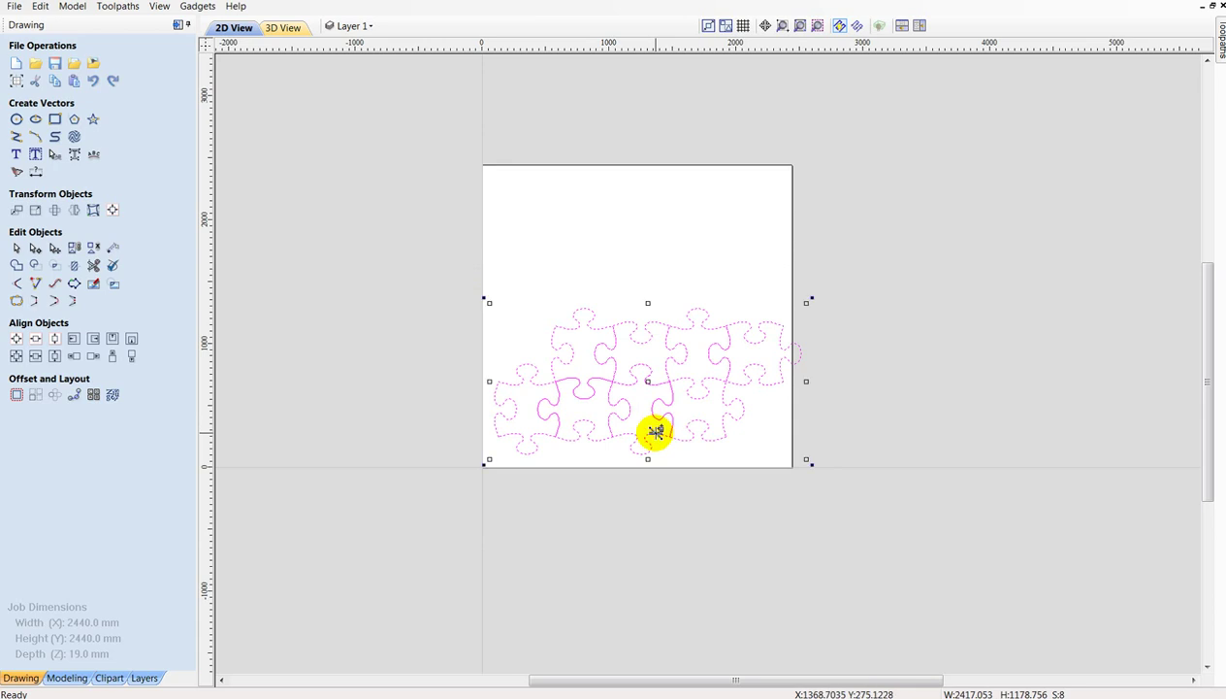
pyautogui.moveTo(656, 432); pyautogui.dragTo(635, 285)
pyautogui.scroll(-2, 631, 427)
pyautogui.scroll(-2, 679, 388)
pyautogui.scroll(3, 729, 345)
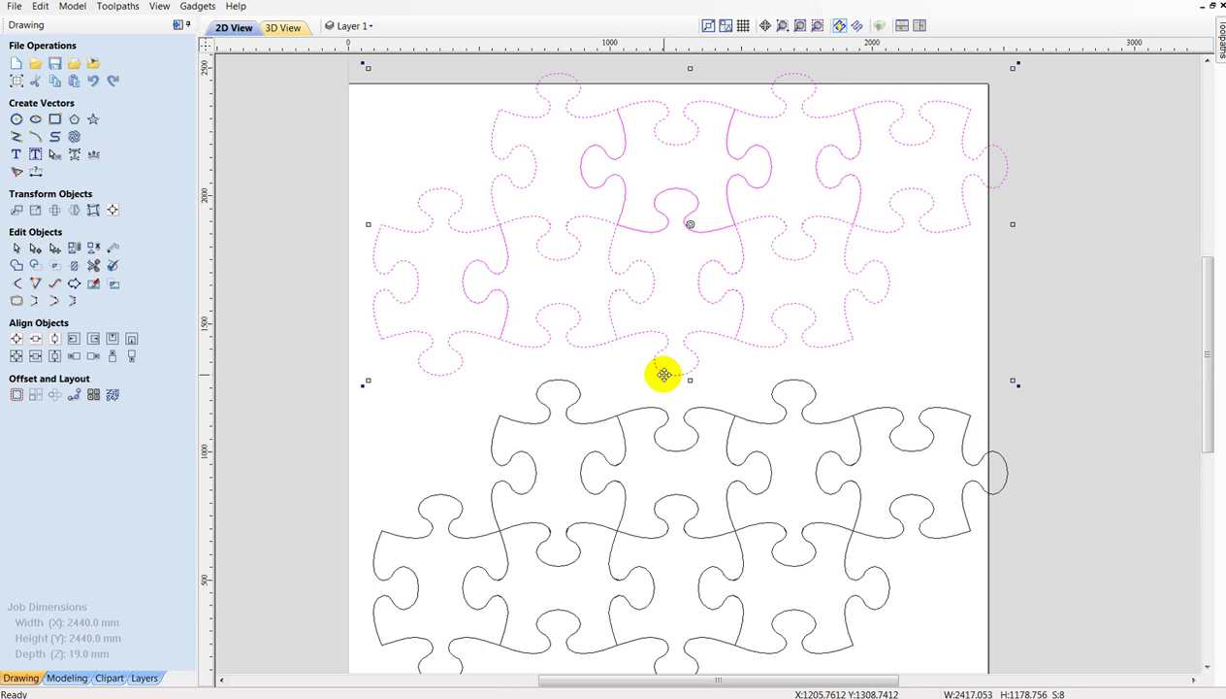
pyautogui.moveTo(664, 374); pyautogui.dragTo(655, 447)
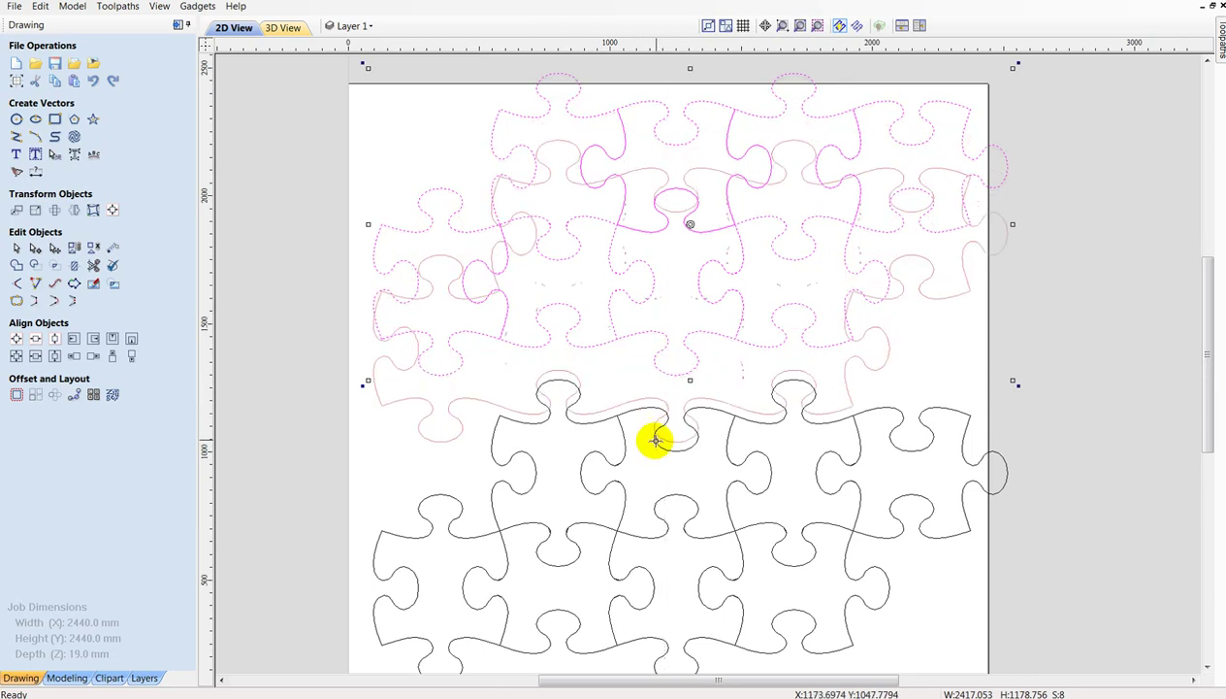
pyautogui.moveTo(655, 446); pyautogui.dragTo(662, 457)
pyautogui.scroll(6, 657, 444)
pyautogui.scroll(3, 665, 444)
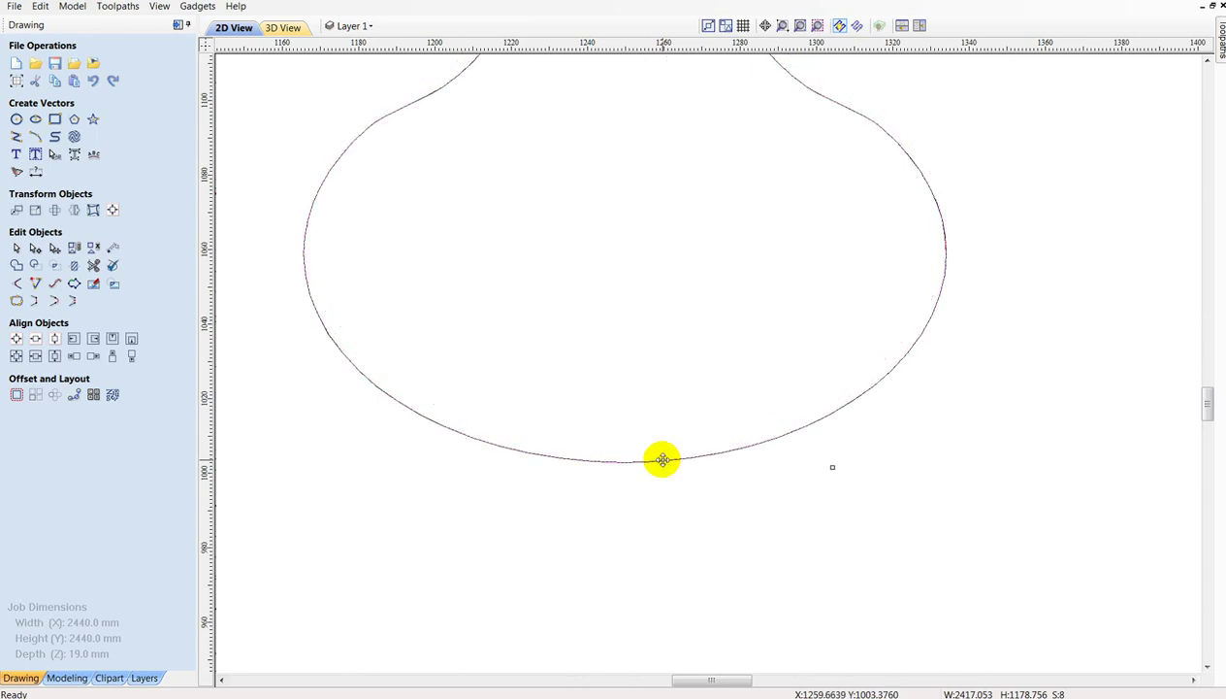
pyautogui.scroll(-5, 661, 459)
pyautogui.scroll(-4, 661, 459)
pyautogui.click(1048, 417)
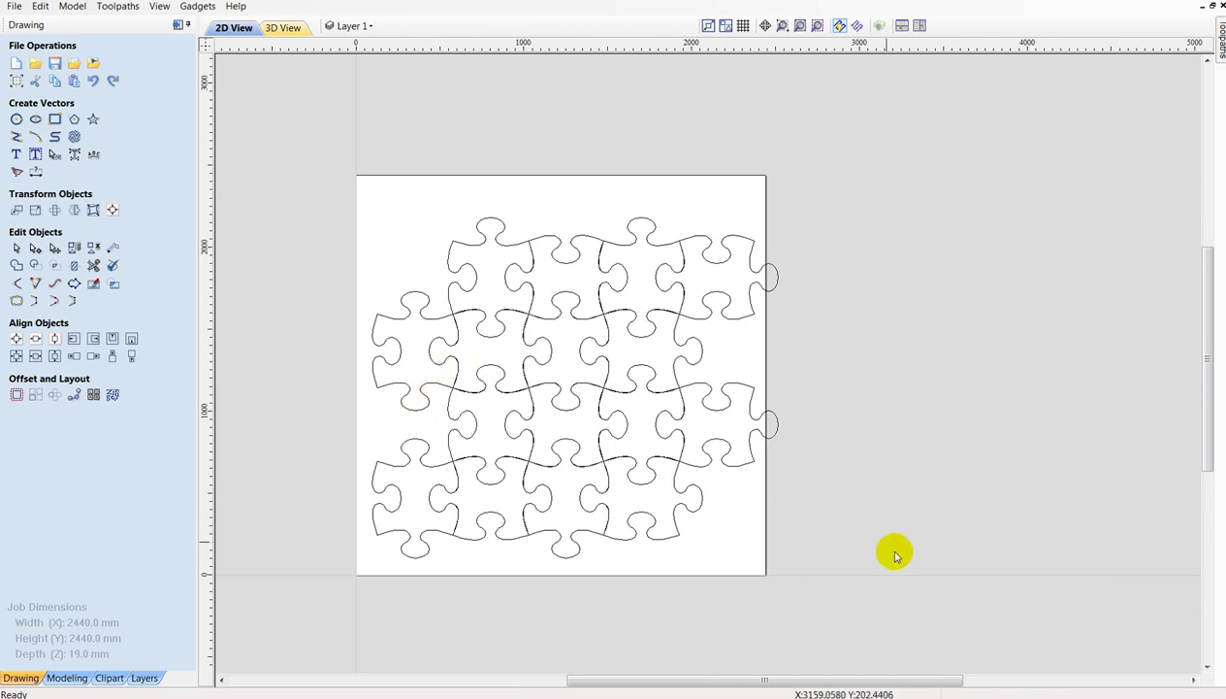
# Move a top-row piece left into the gap and snap it against its neighbour.
pyautogui.scroll(1, 896, 560)
pyautogui.scroll(-2, 641, 350)
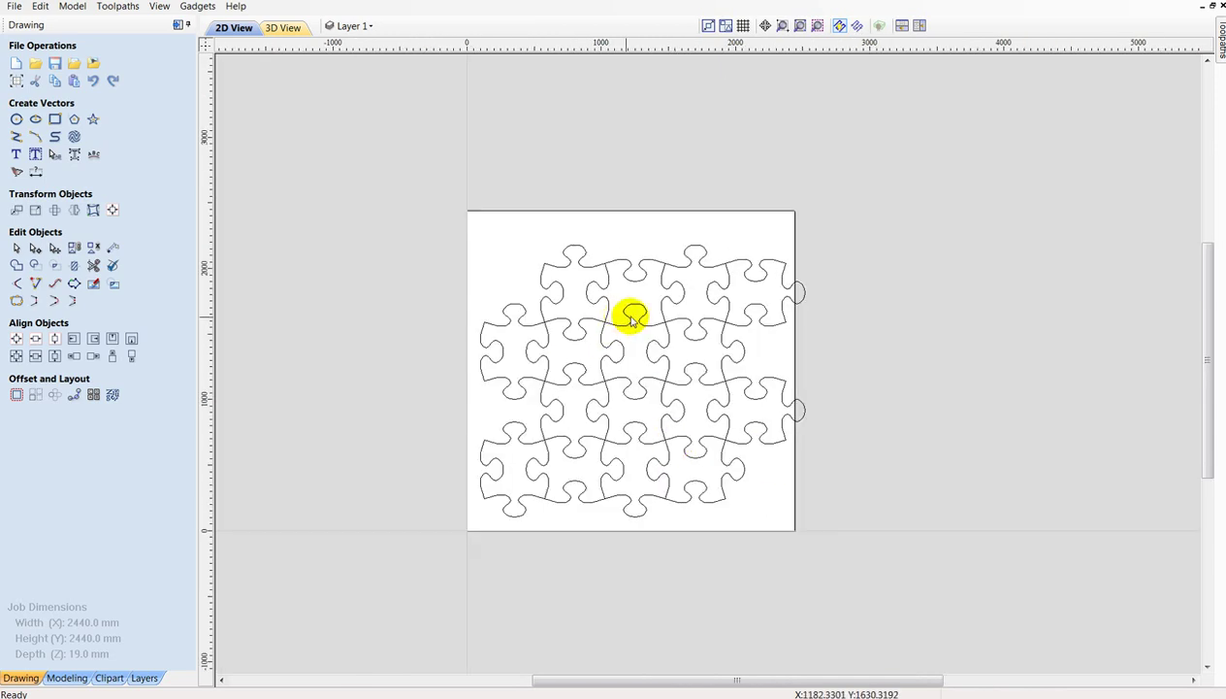
pyautogui.scroll(1, 631, 320)
pyautogui.scroll(1, 631, 320)
pyautogui.moveTo(525, 180); pyautogui.dragTo(759, 376)
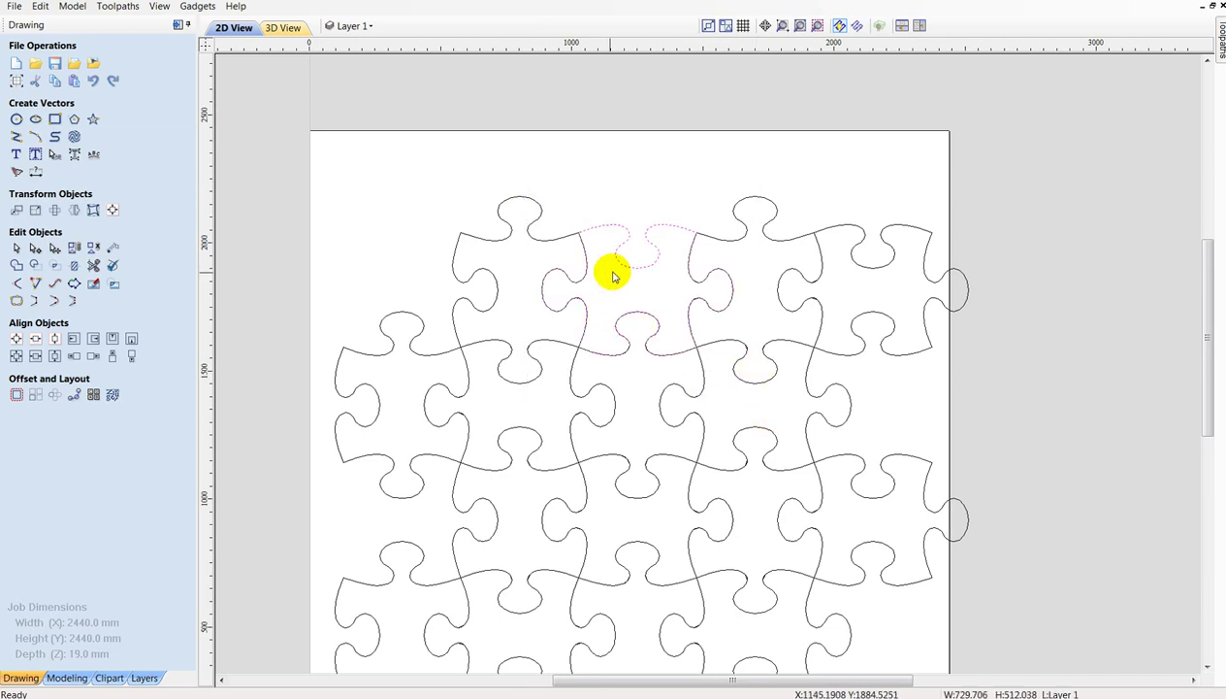
pyautogui.moveTo(628, 265); pyautogui.dragTo(398, 266)
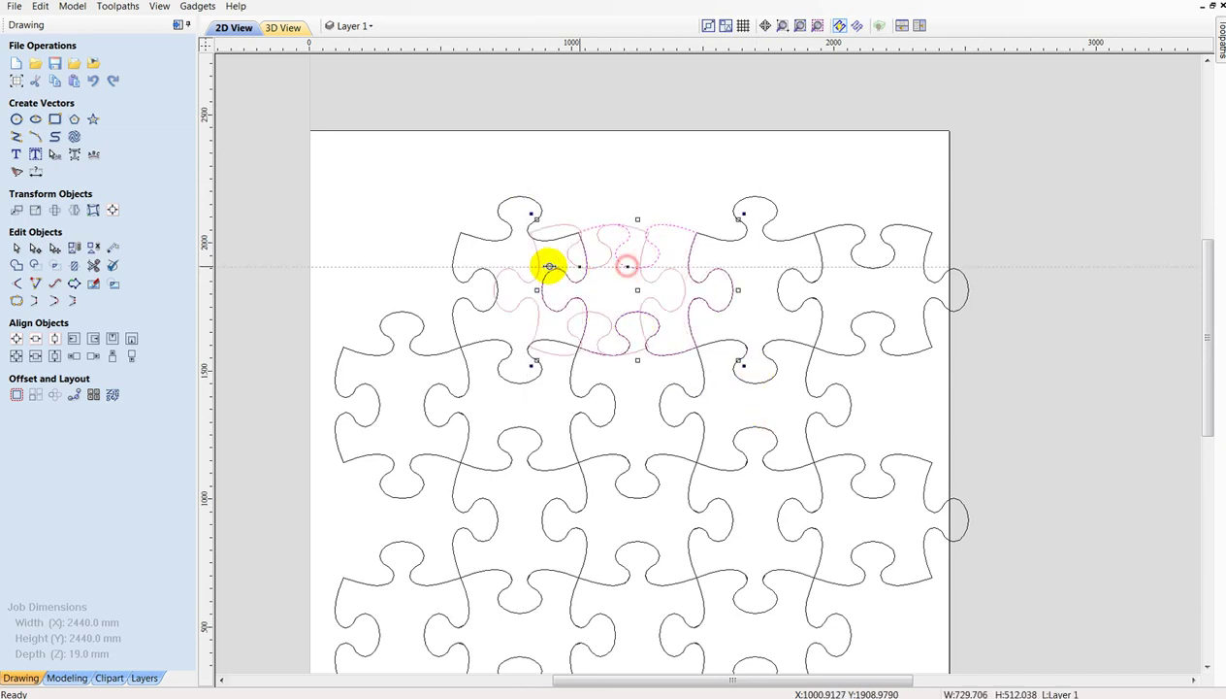
pyautogui.scroll(2, 521, 301)
pyautogui.scroll(2, 496, 281)
pyautogui.scroll(2, 479, 284)
pyautogui.moveTo(480, 288)
pyautogui.mouseDown()
pyautogui.moveTo(424, 288)
pyautogui.moveTo(451, 301)
pyautogui.mouseUp()
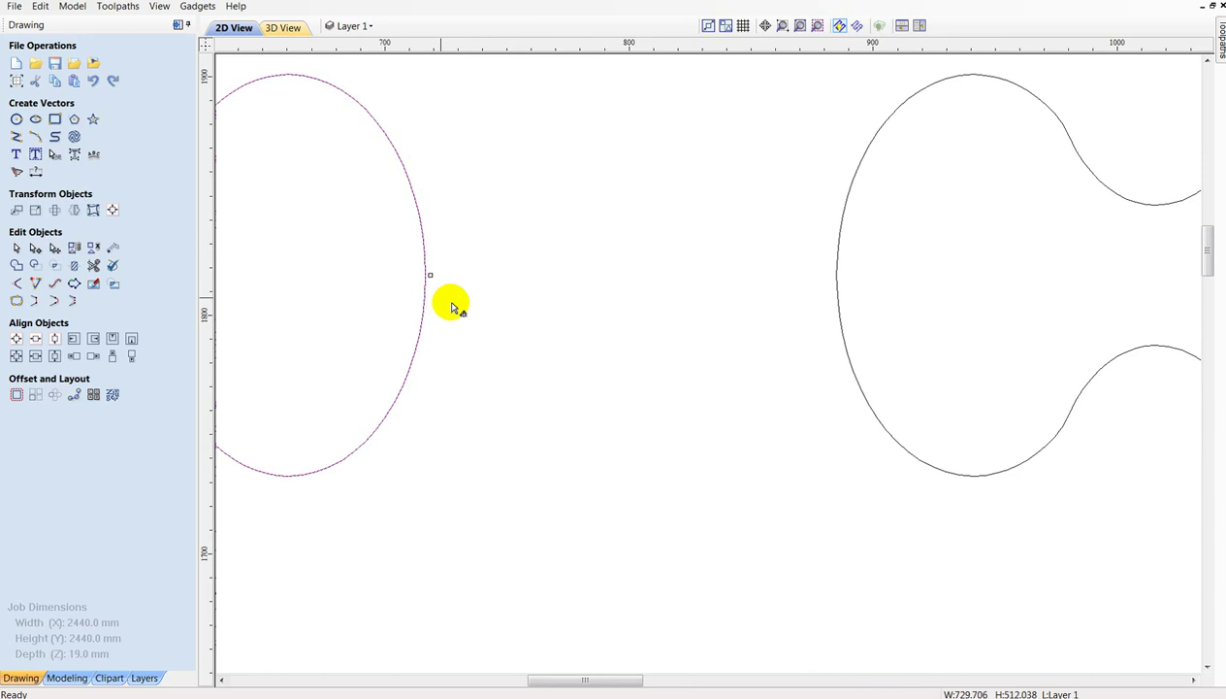
pyautogui.scroll(-2, 520, 369)
pyautogui.scroll(-3, 520, 367)
pyautogui.scroll(-2, 520, 364)
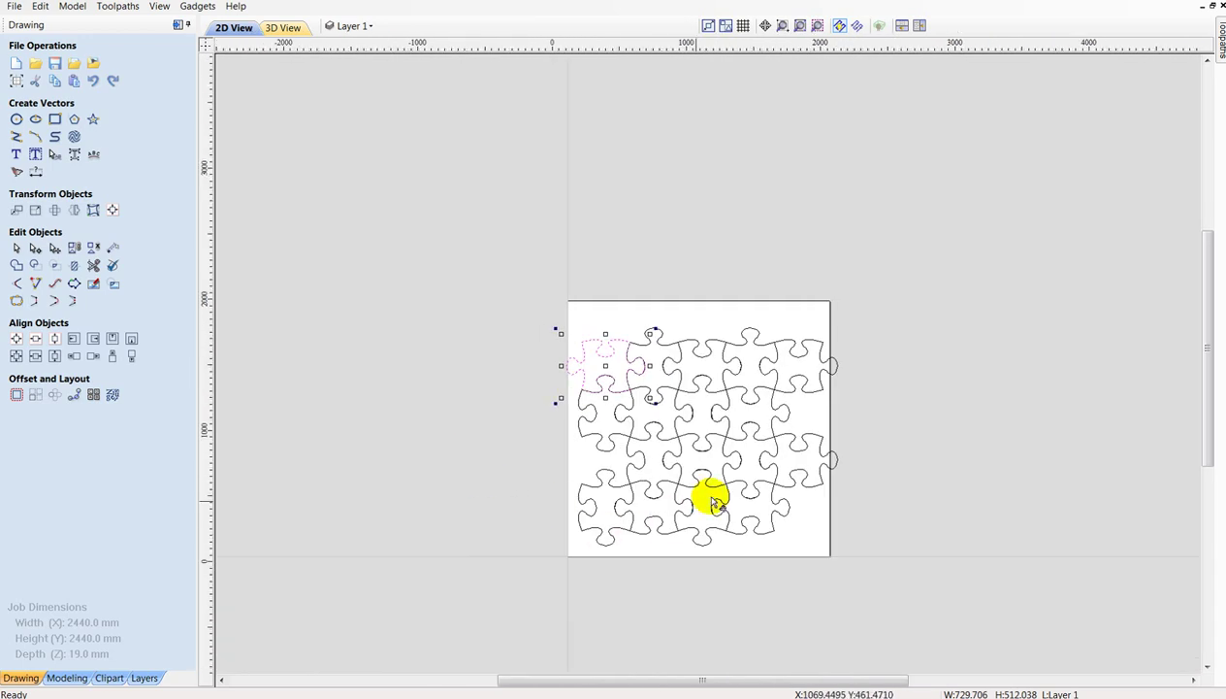
pyautogui.scroll(3, 700, 406)
# Move a middle piece to the sheet's left edge and align it onto the black outline.
pyautogui.moveTo(622, 325)
pyautogui.mouseDown()
pyautogui.moveTo(714, 425)
pyautogui.moveTo(835, 470)
pyautogui.mouseUp()
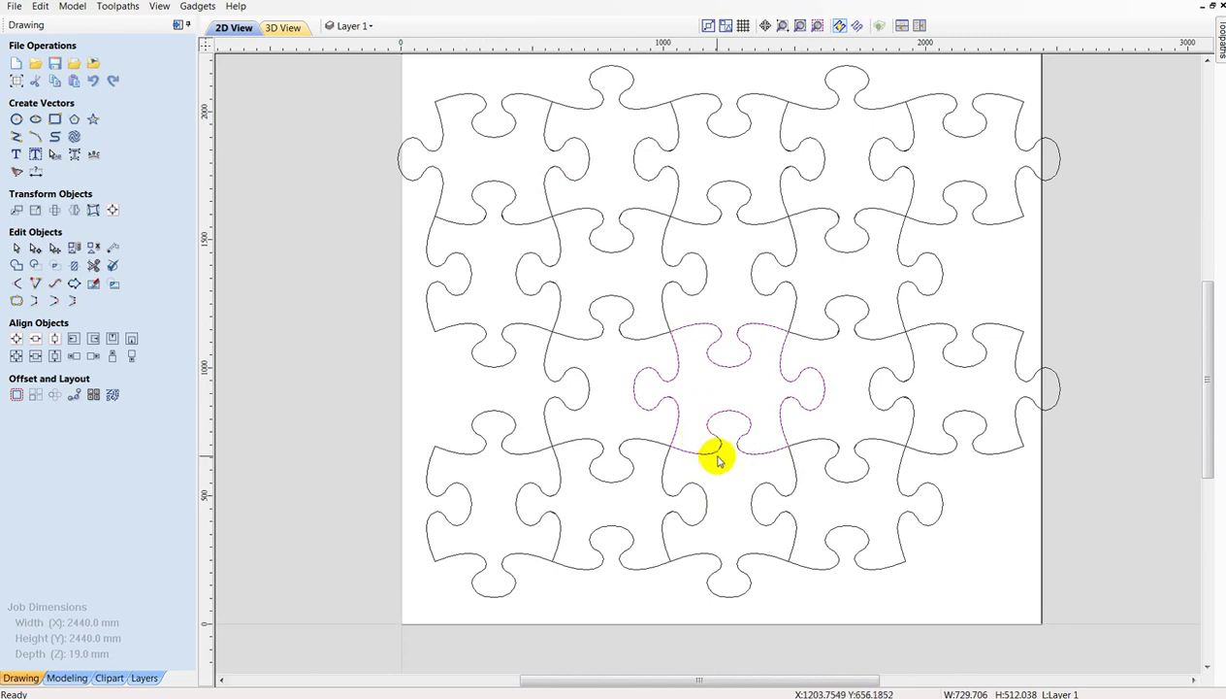
pyautogui.moveTo(677, 412); pyautogui.dragTo(441, 407)
pyautogui.scroll(2, 591, 372)
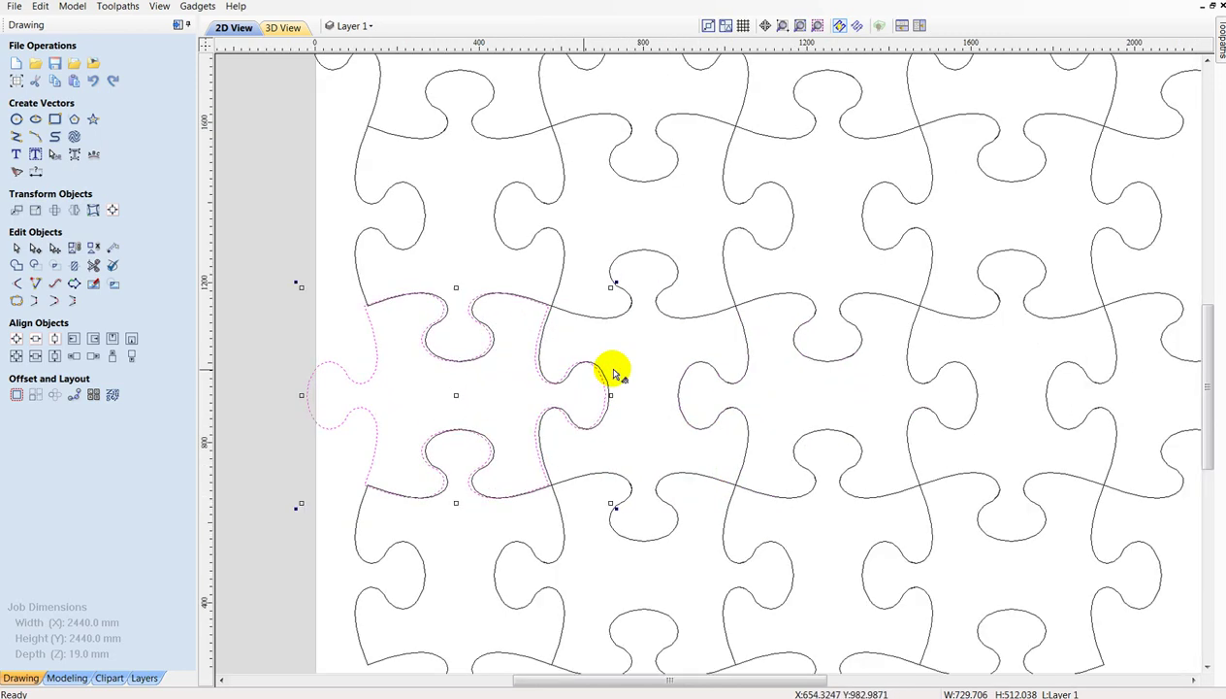
pyautogui.scroll(3, 614, 374)
pyautogui.scroll(2, 596, 419)
pyautogui.moveTo(573, 443); pyautogui.dragTo(594, 443)
pyautogui.scroll(2, 599, 484)
pyautogui.scroll(2, 605, 480)
pyautogui.scroll(2, 592, 407)
pyautogui.moveTo(556, 417); pyautogui.dragTo(544, 414)
pyautogui.scroll(-2, 544, 414)
pyautogui.scroll(-2, 544, 415)
pyautogui.scroll(-5, 544, 414)
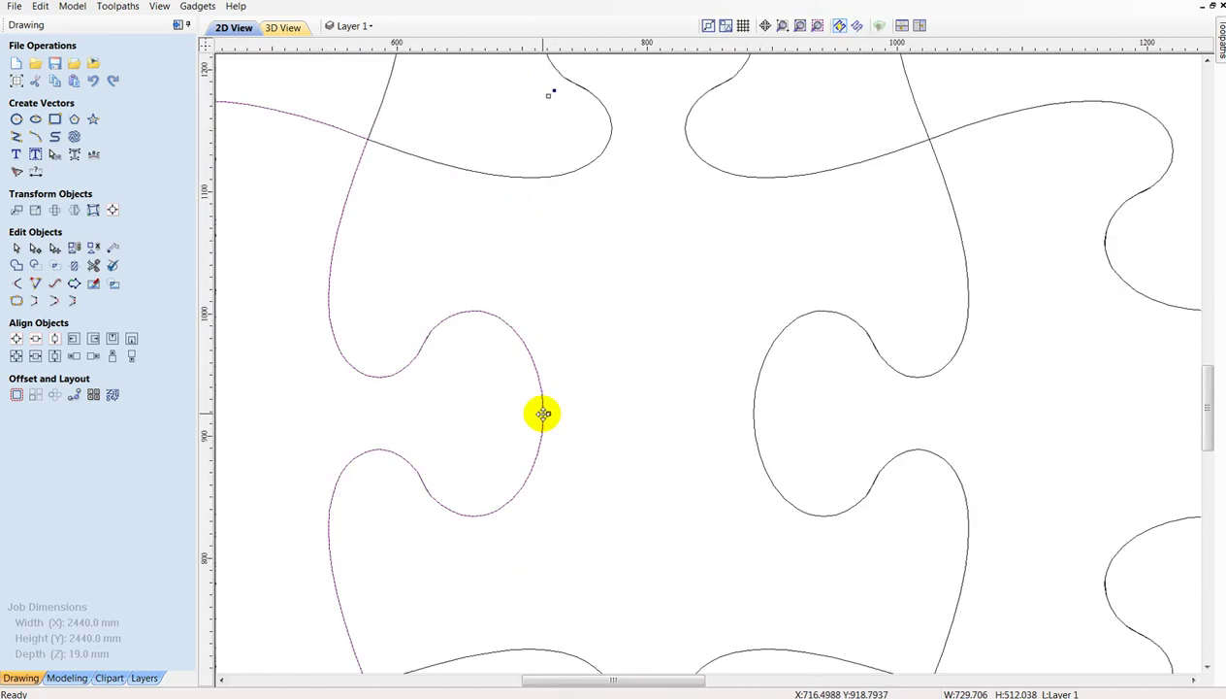
pyautogui.scroll(-5, 544, 414)
pyautogui.click(894, 546)
pyautogui.scroll(1, 946, 393)
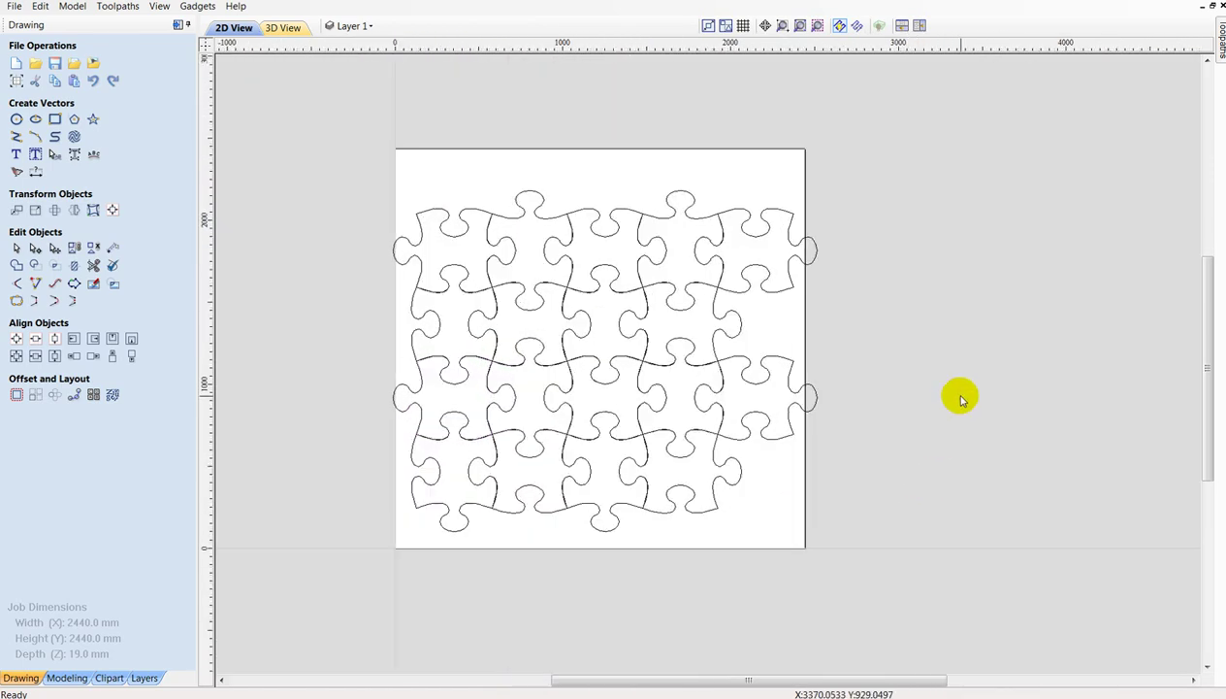
# Move a centre piece into the gap on the grid's right edge.
pyautogui.scroll(1, 1040, 315)
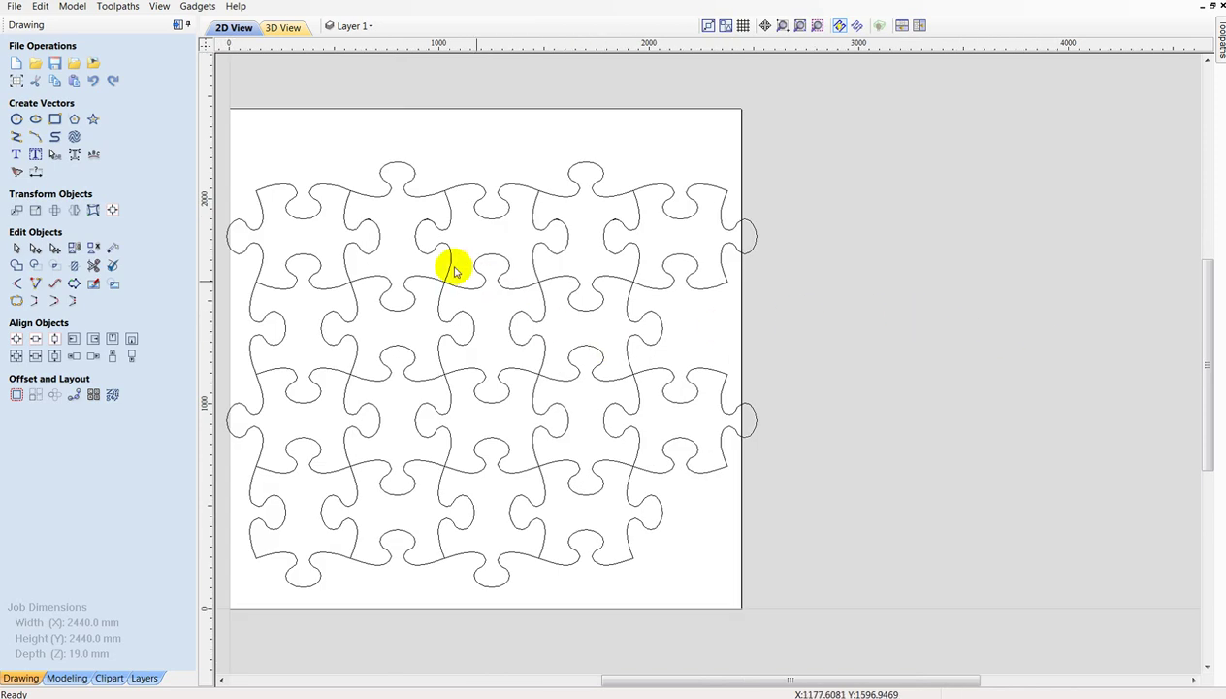
pyautogui.click(417, 248)
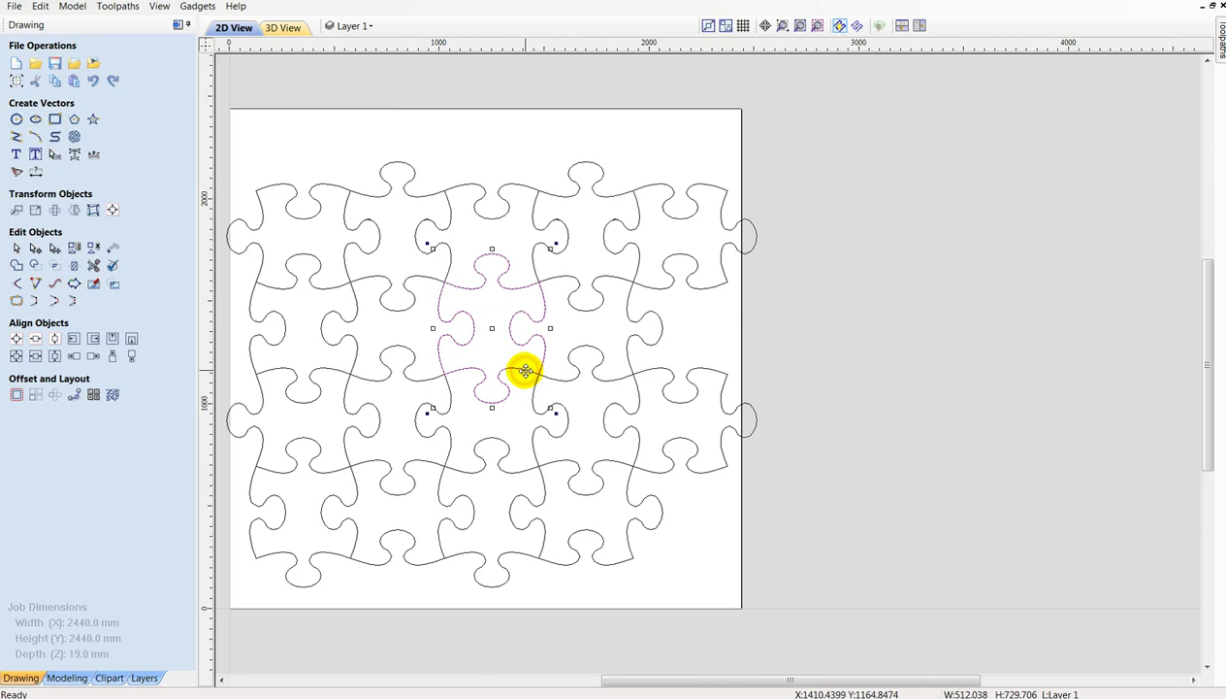
pyautogui.moveTo(524, 371); pyautogui.dragTo(701, 419)
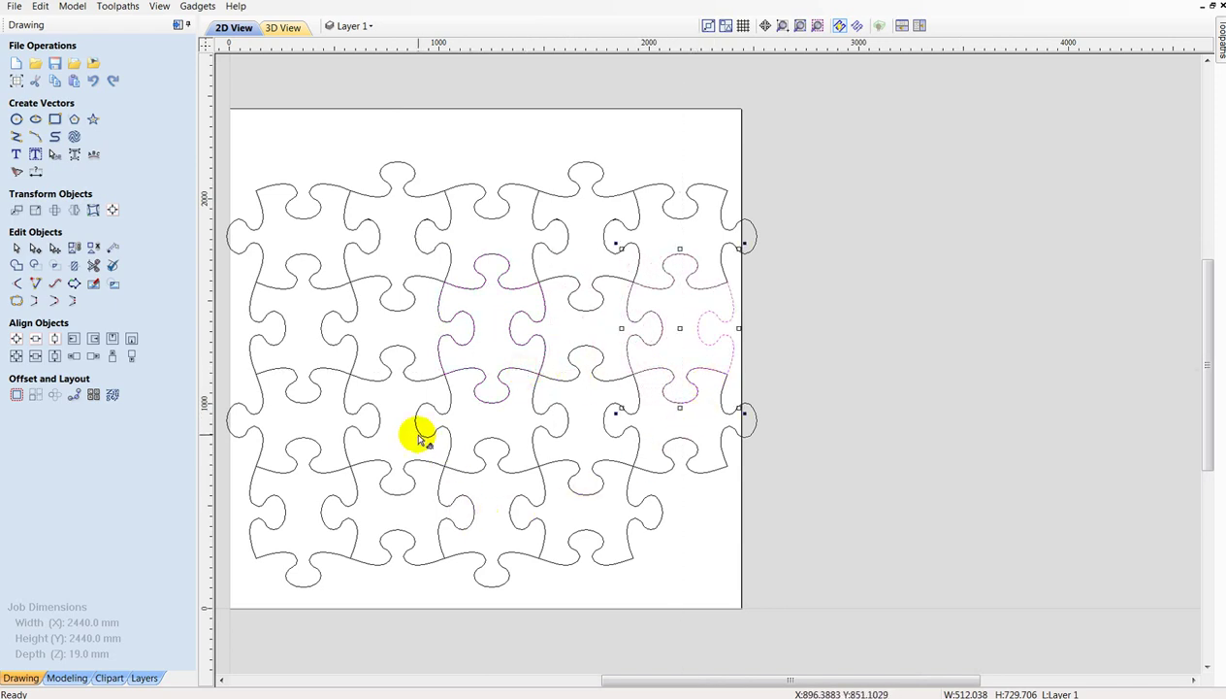
# Move a bottom-row piece into the bottom-right gap, aligned exactly on the black outline.
pyautogui.click(544, 564)
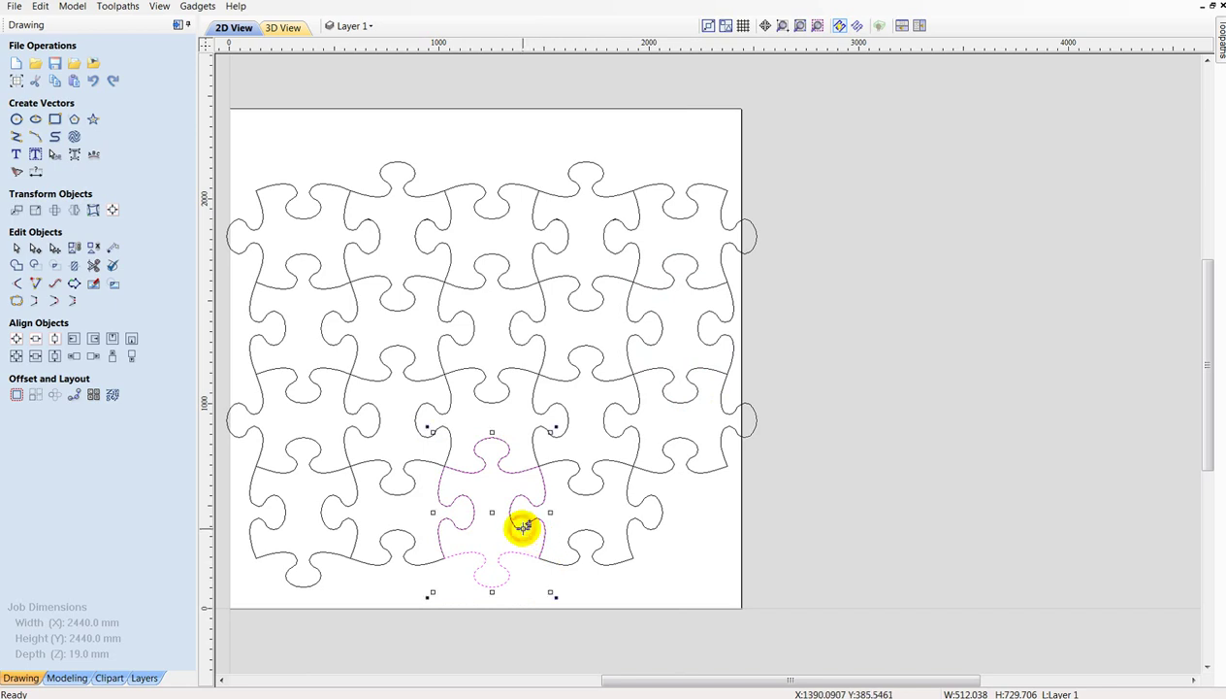
pyautogui.moveTo(523, 526); pyautogui.dragTo(708, 534)
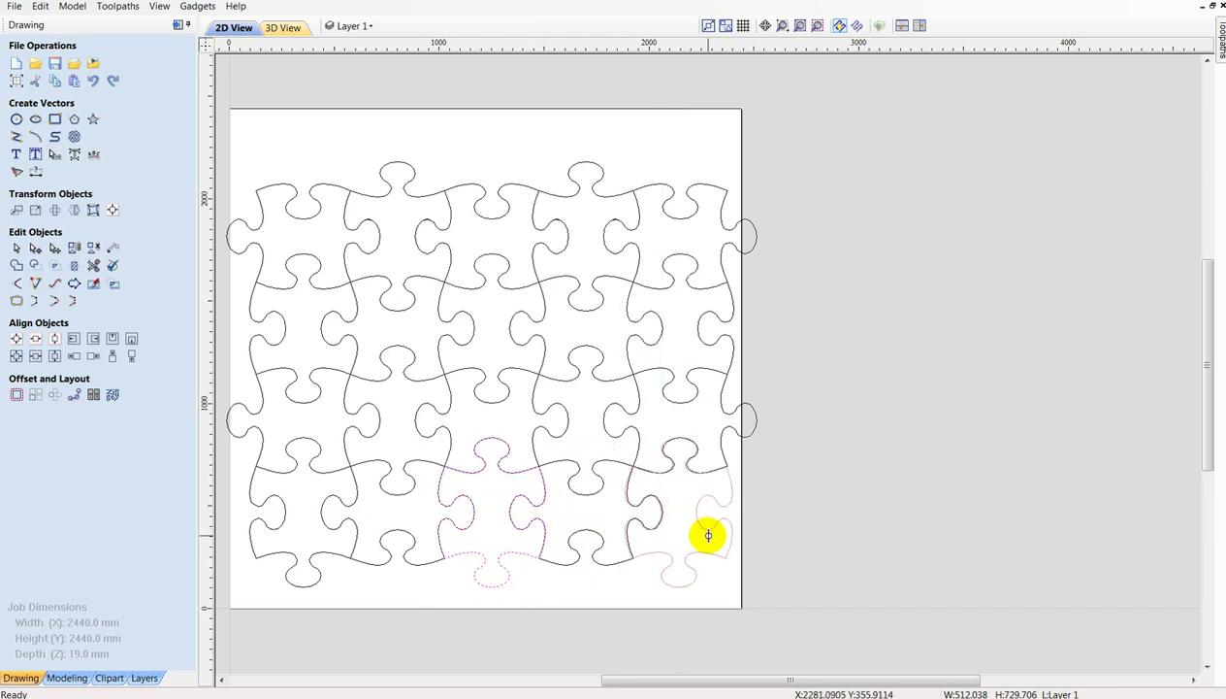
pyautogui.scroll(5, 698, 543)
pyautogui.scroll(6, 649, 504)
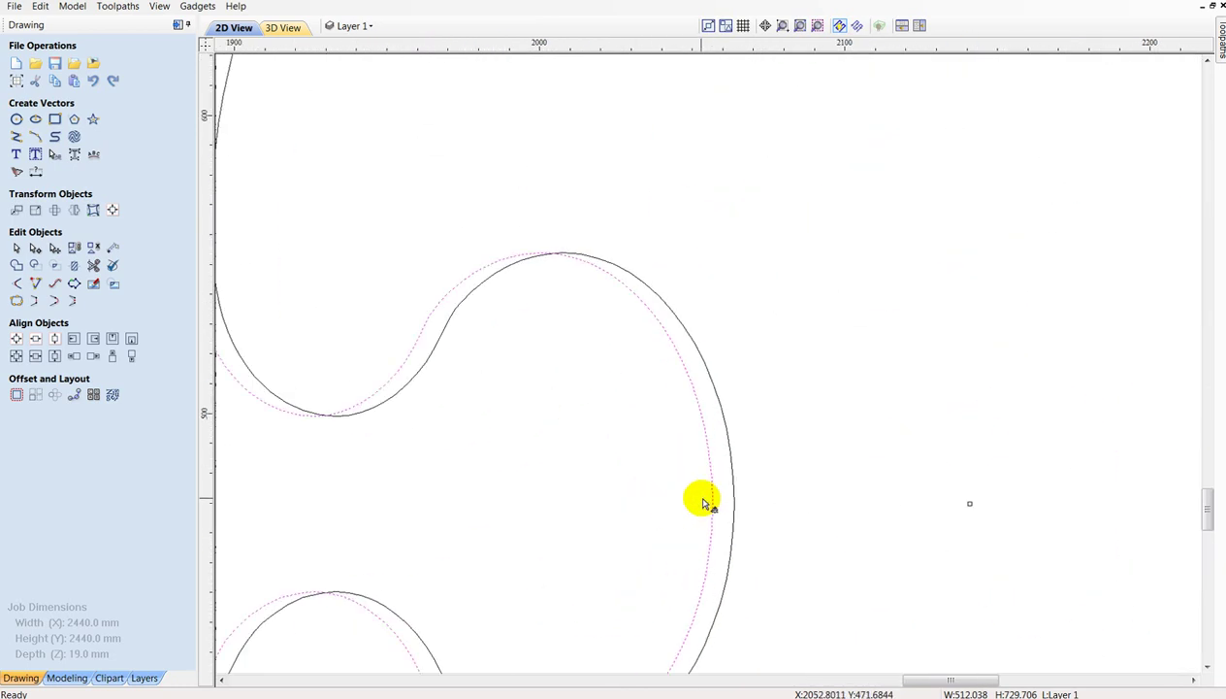
pyautogui.moveTo(712, 497); pyautogui.dragTo(734, 496)
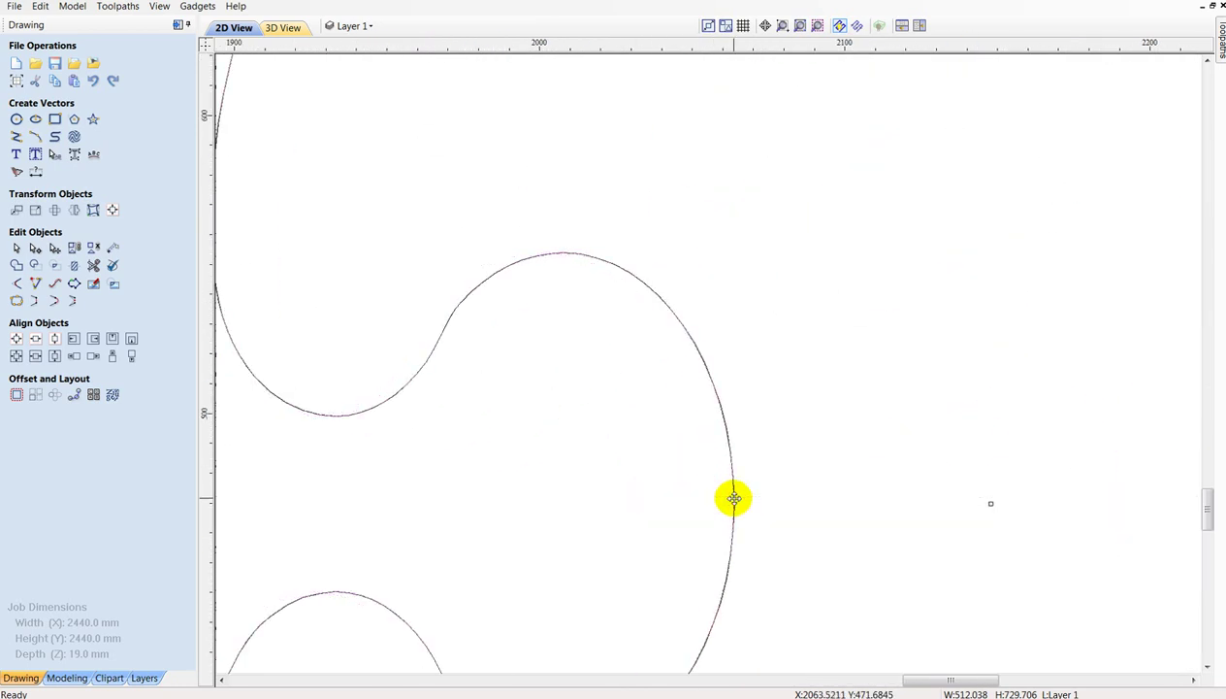
pyautogui.scroll(-10, 652, 480)
pyautogui.scroll(-3, 652, 480)
pyautogui.click(706, 600)
pyautogui.scroll(2, 635, 406)
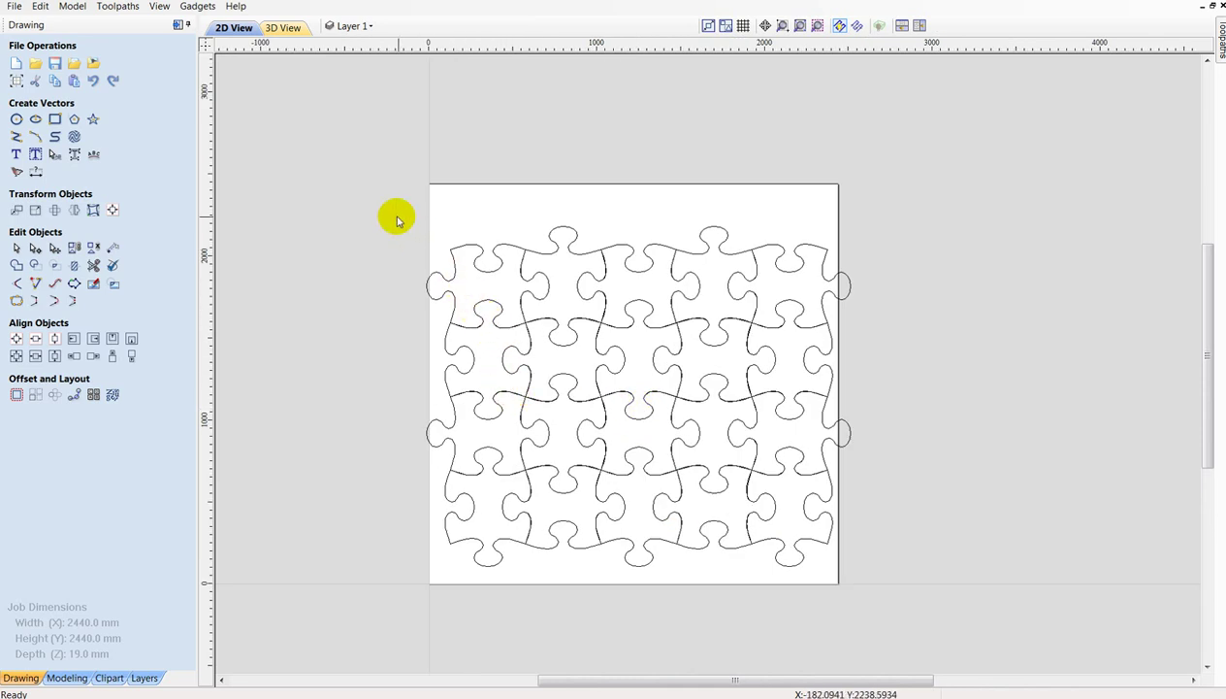
# Window-select the top-row pieces and add the left-column and bottom-row pieces to the selection.
pyautogui.moveTo(396, 221); pyautogui.dragTo(863, 384)
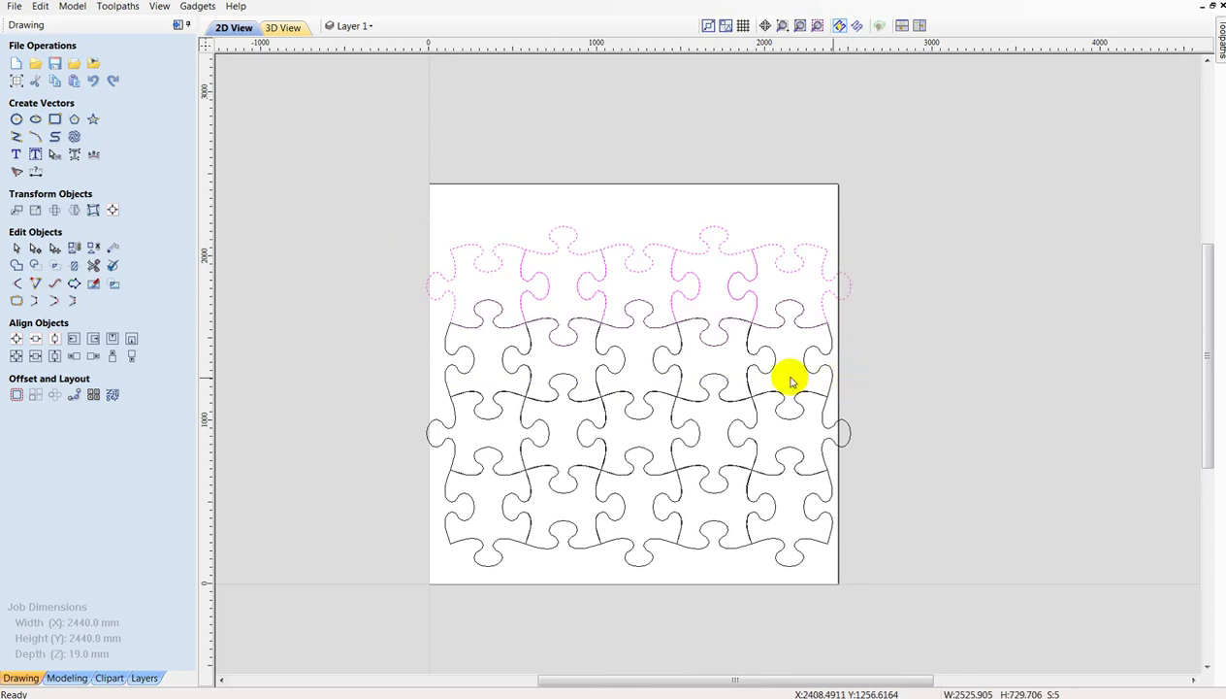
pyautogui.moveTo(403, 303); pyautogui.dragTo(538, 425)
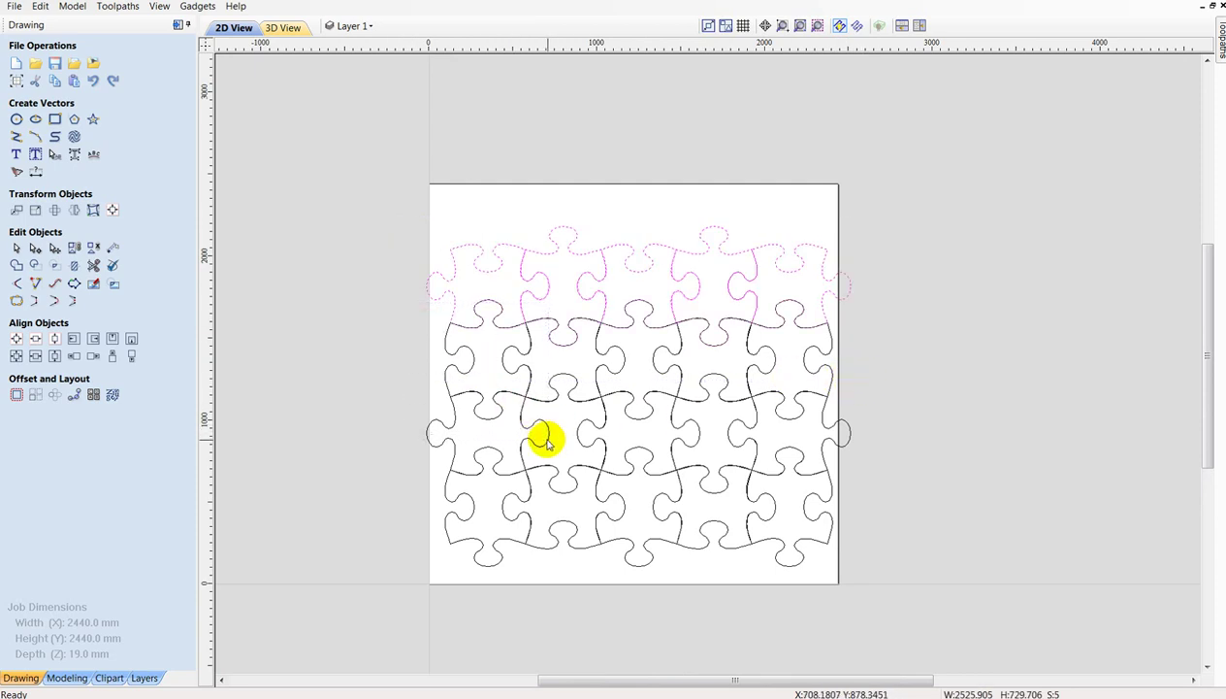
pyautogui.keyDown('shift'); pyautogui.click(470, 365); pyautogui.keyUp('shift')
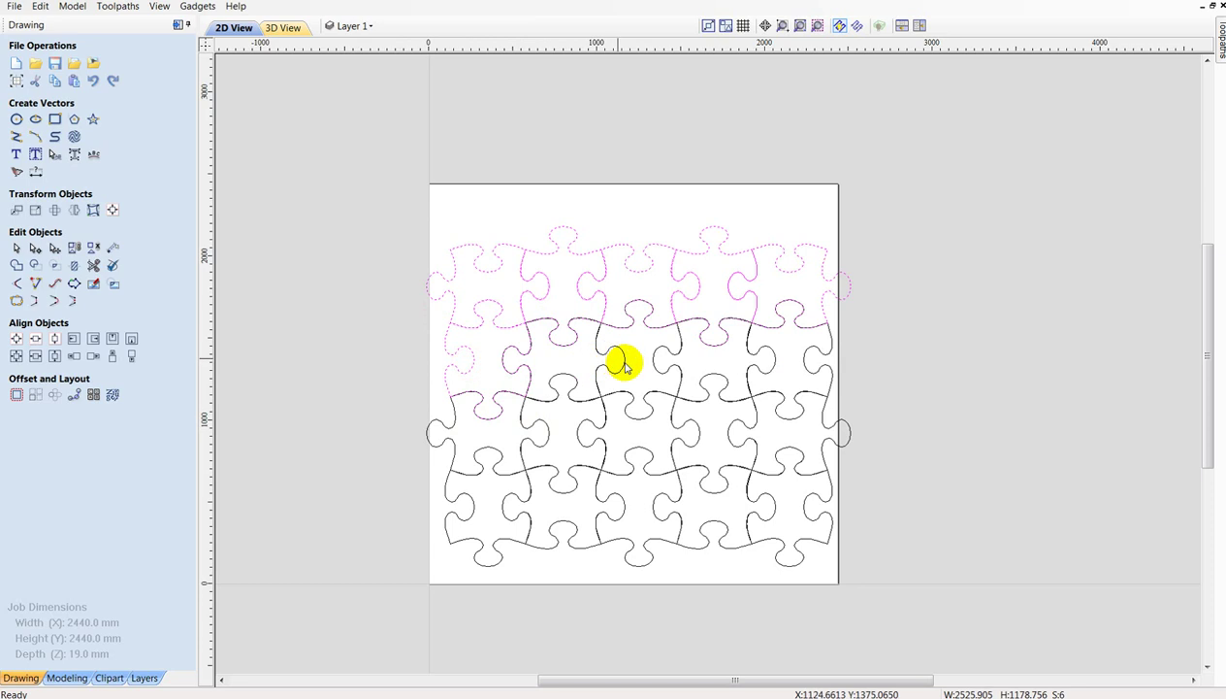
pyautogui.keyDown('shift'); pyautogui.click(666, 379); pyautogui.keyUp('shift')
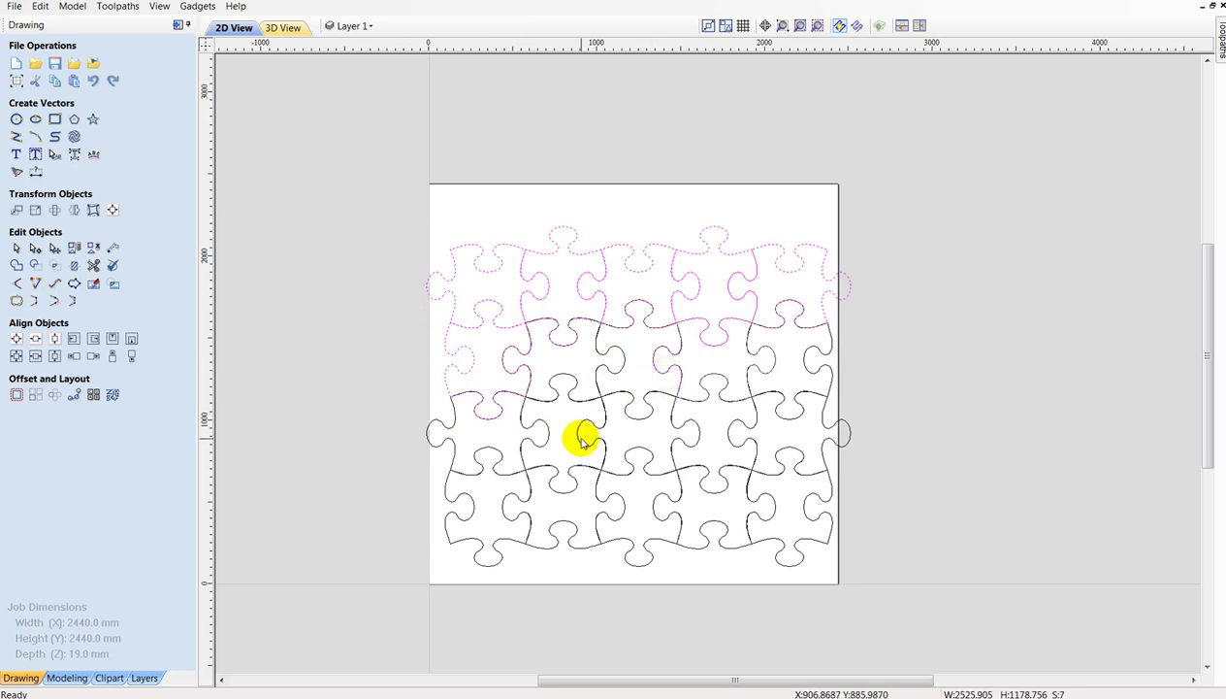
pyautogui.keyDown('shift'); pyautogui.click(499, 455); pyautogui.keyUp('shift')
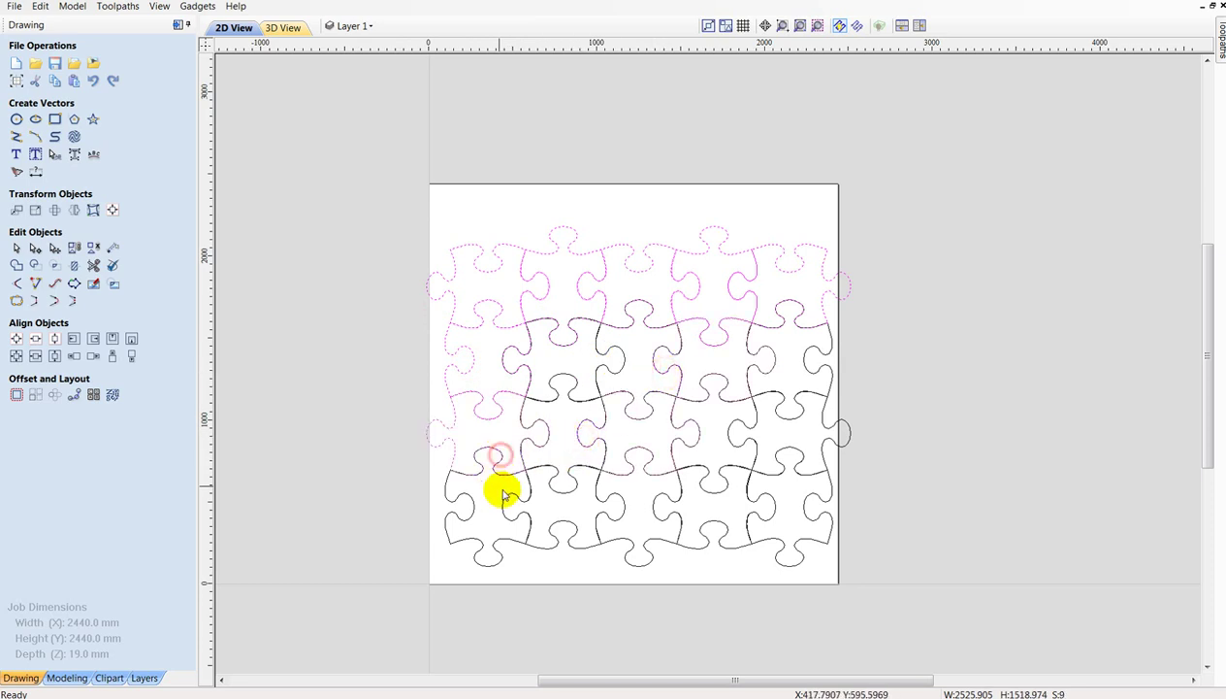
pyautogui.keyDown('shift'); pyautogui.click(516, 500); pyautogui.keyUp('shift')
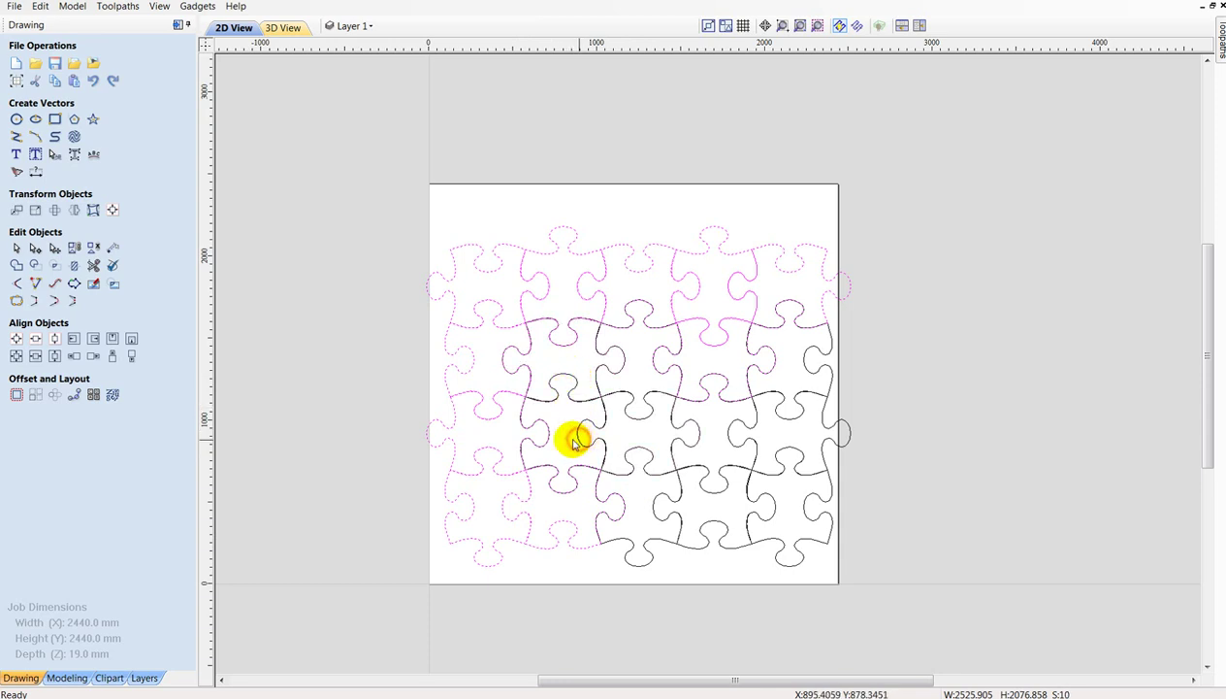
pyautogui.moveTo(502, 364); pyautogui.dragTo(609, 502)
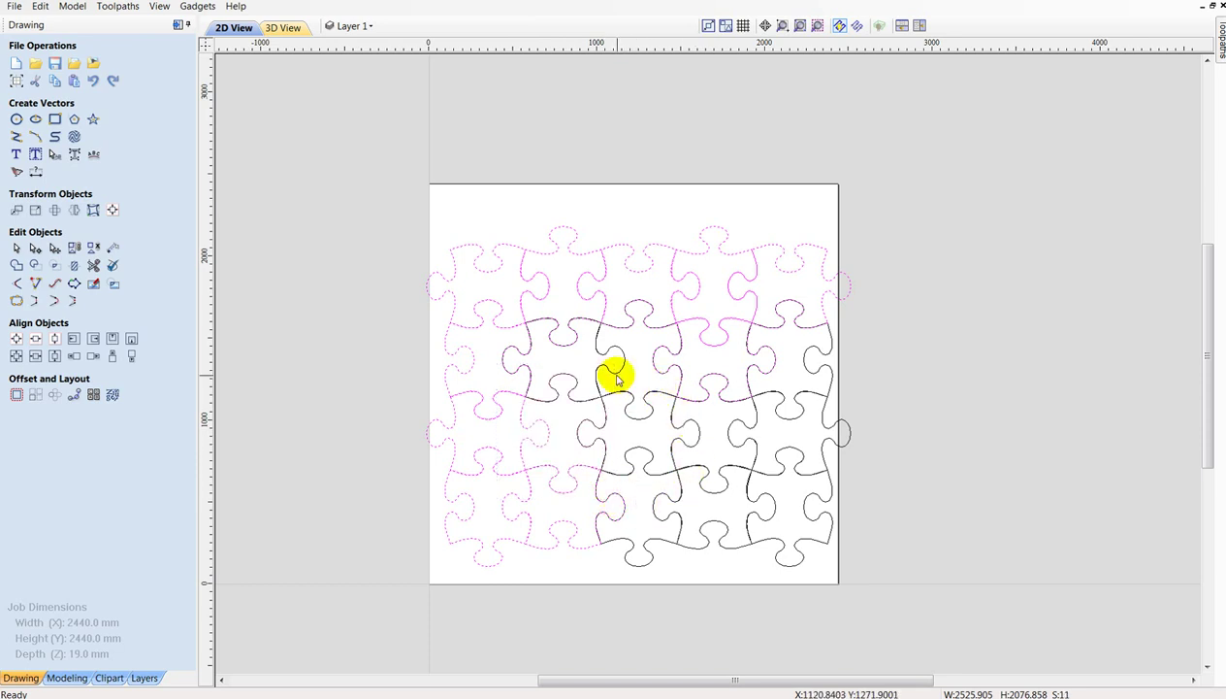
# Add the remaining centre, lower-right and right-edge pieces, leaving the two central pieces unselected.
pyautogui.scroll(2, 544, 349)
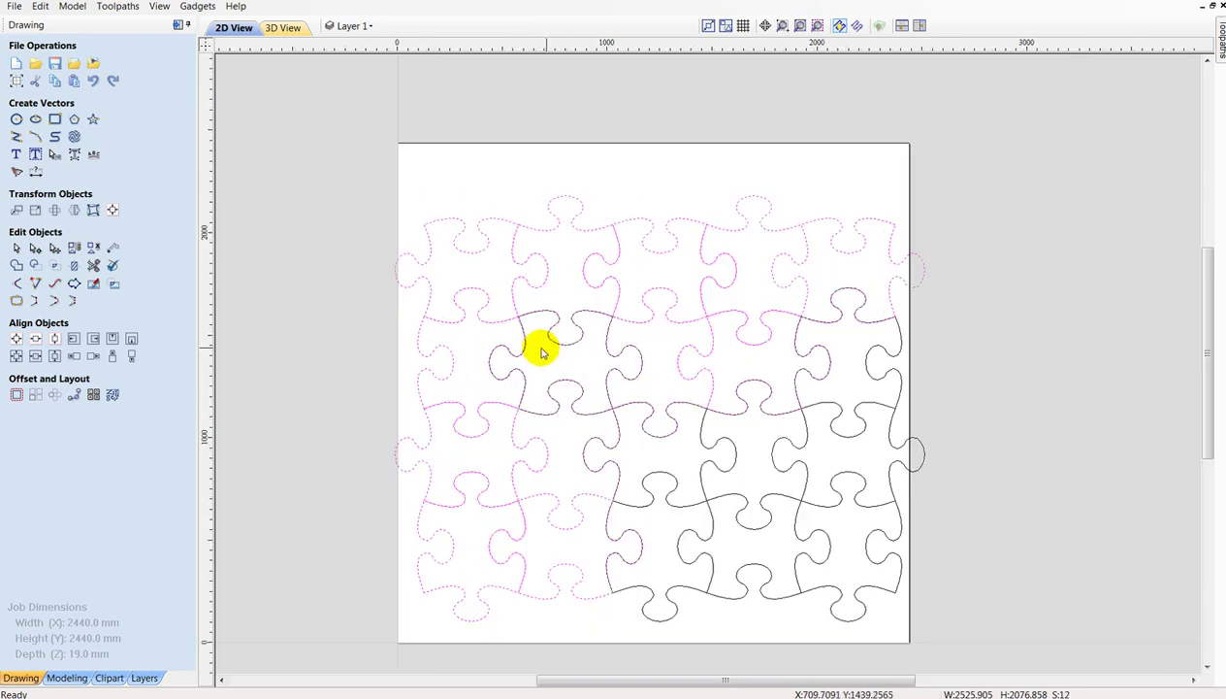
pyautogui.moveTo(461, 288)
pyautogui.mouseDown()
pyautogui.moveTo(654, 455)
pyautogui.moveTo(669, 448)
pyautogui.mouseUp()
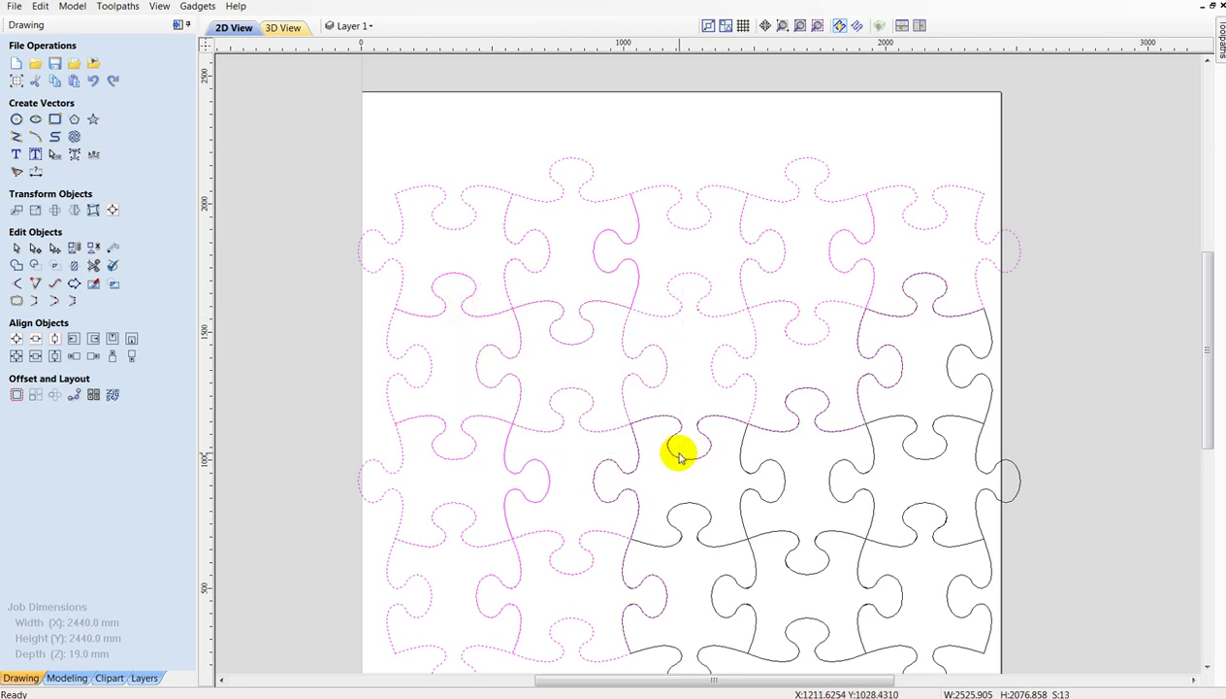
pyautogui.scroll(-2, 611, 394)
pyautogui.moveTo(555, 341); pyautogui.dragTo(669, 434)
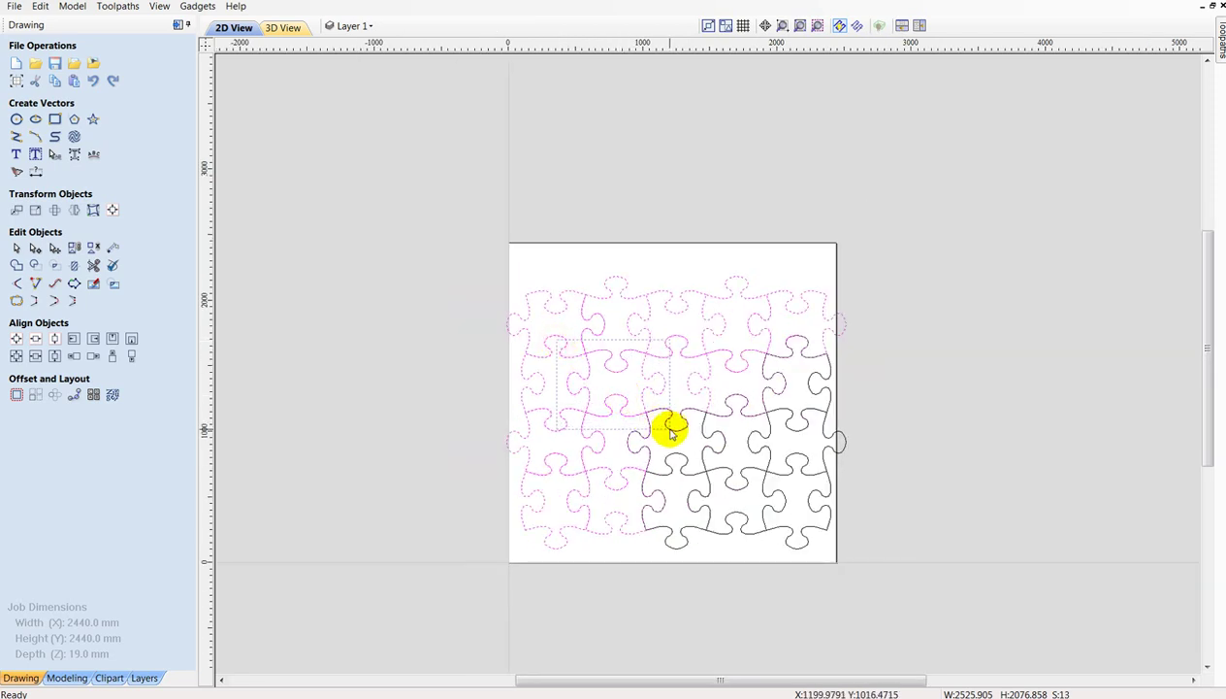
pyautogui.scroll(1, 752, 465)
pyautogui.moveTo(682, 544)
pyautogui.mouseDown()
pyautogui.moveTo(706, 550)
pyautogui.moveTo(745, 452)
pyautogui.mouseUp()
pyautogui.keyDown('shift'); pyautogui.click(749, 435); pyautogui.keyUp('shift')
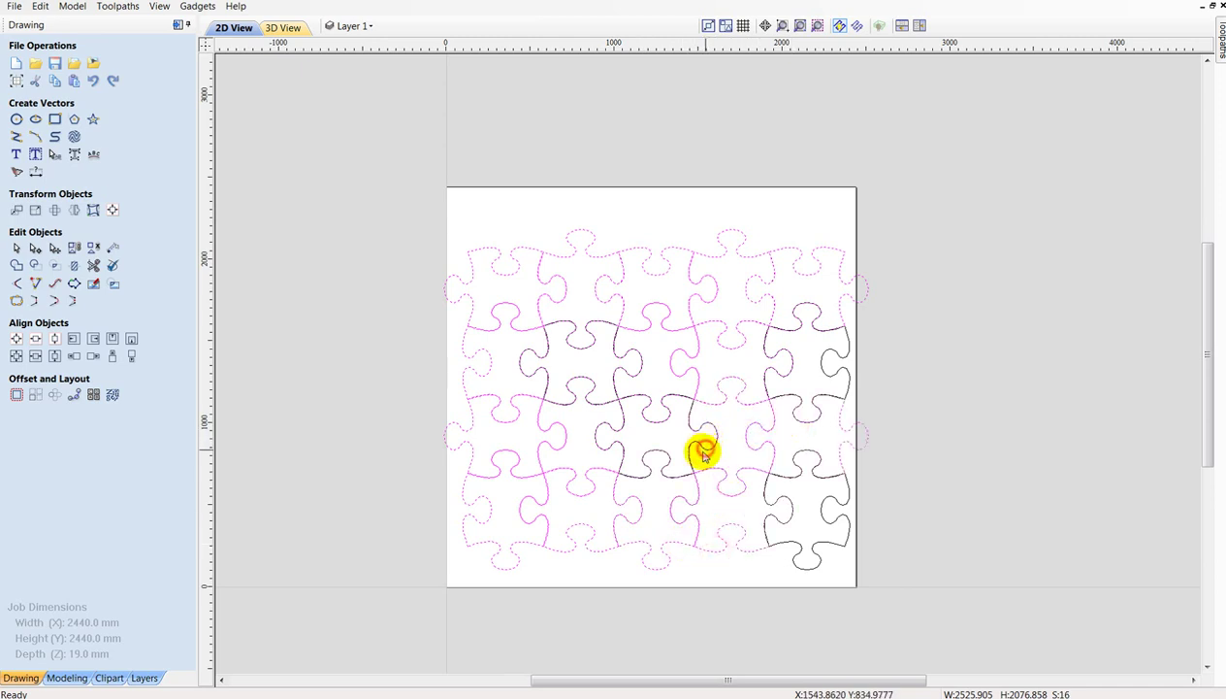
pyautogui.scroll(-2, 693, 446)
pyautogui.scroll(1, 813, 511)
pyautogui.keyDown('shift'); pyautogui.click(820, 512); pyautogui.keyUp('shift')
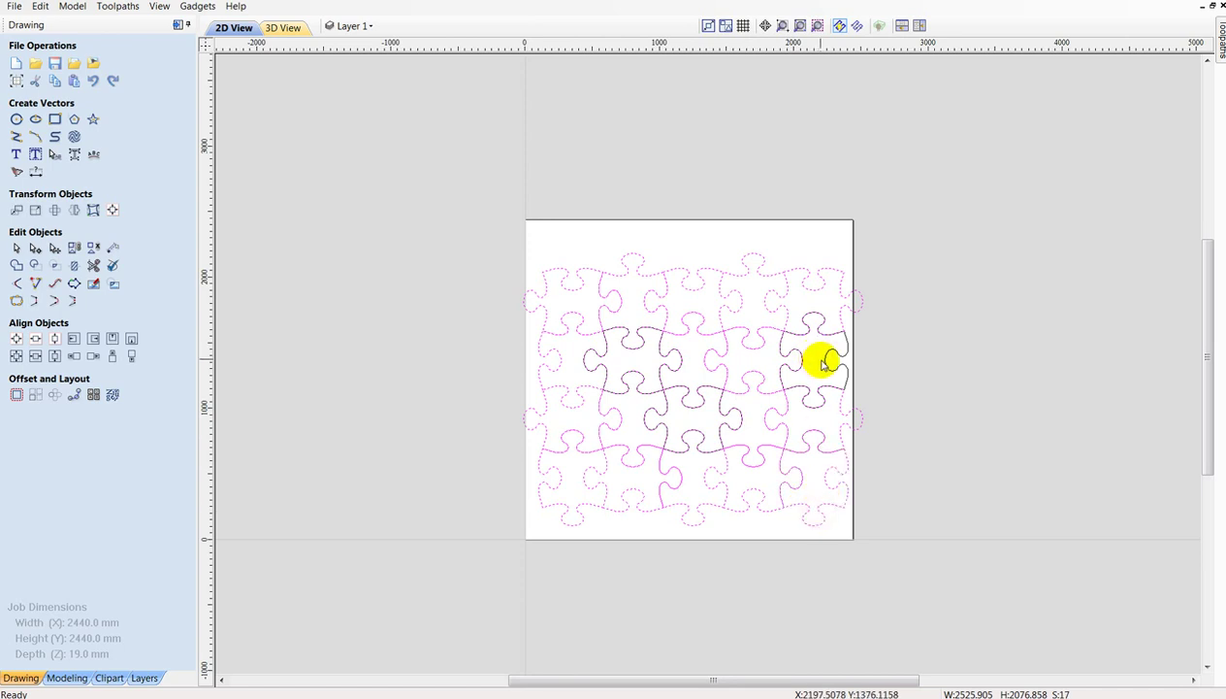
pyautogui.keyDown('shift'); pyautogui.click(826, 366); pyautogui.keyUp('shift')
pyautogui.scroll(-1, 737, 417)
pyautogui.scroll(1, 878, 403)
pyautogui.scroll(1, 890, 402)
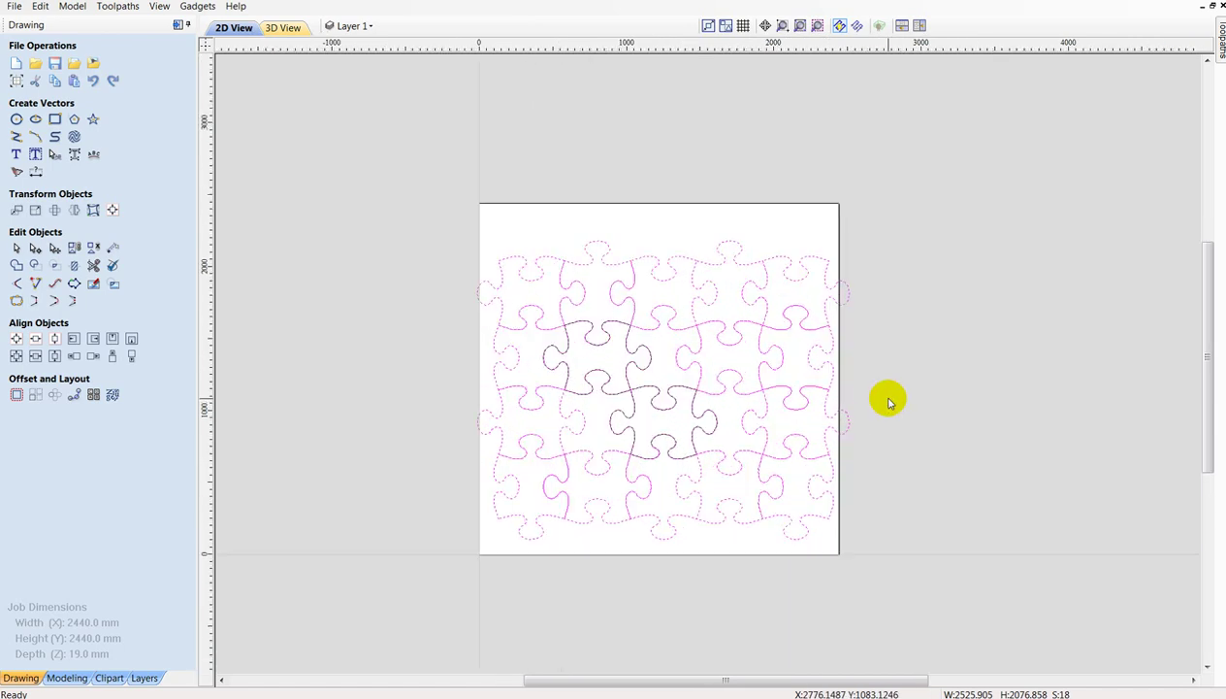
pyautogui.scroll(1, 903, 424)
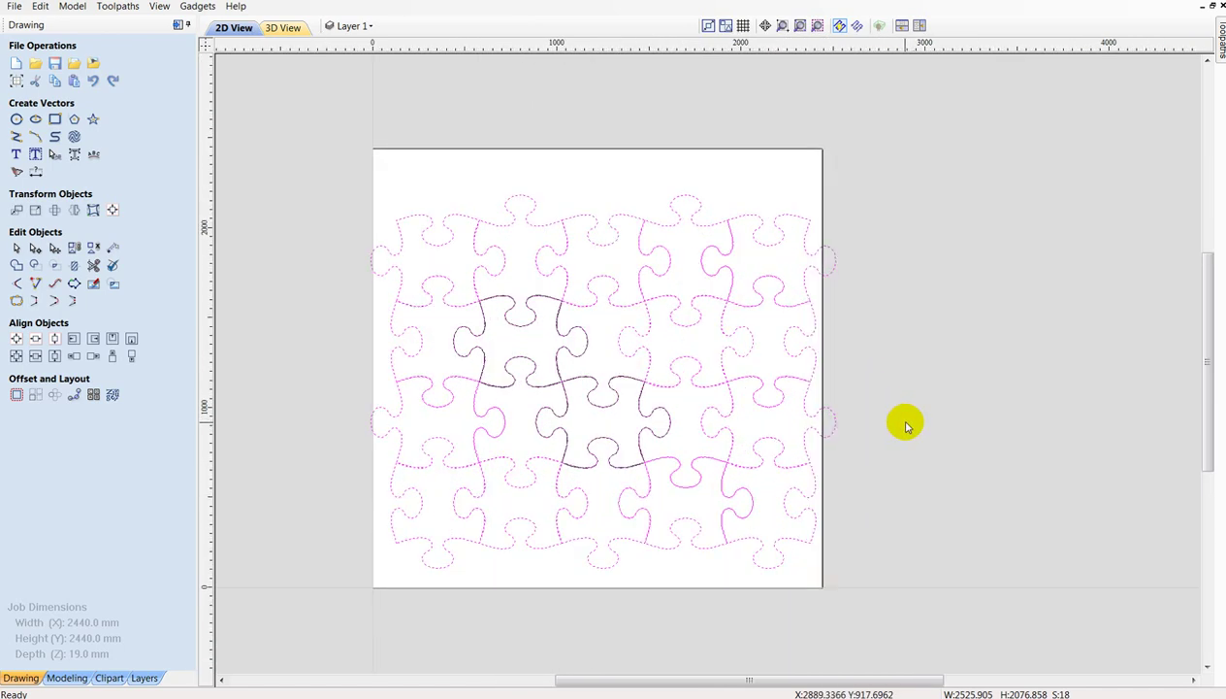
# Create shapes from the selected pieces in Create Shape with the profile angle raised to 90°.
pyautogui.click(84, 680)
pyautogui.click(16, 65)
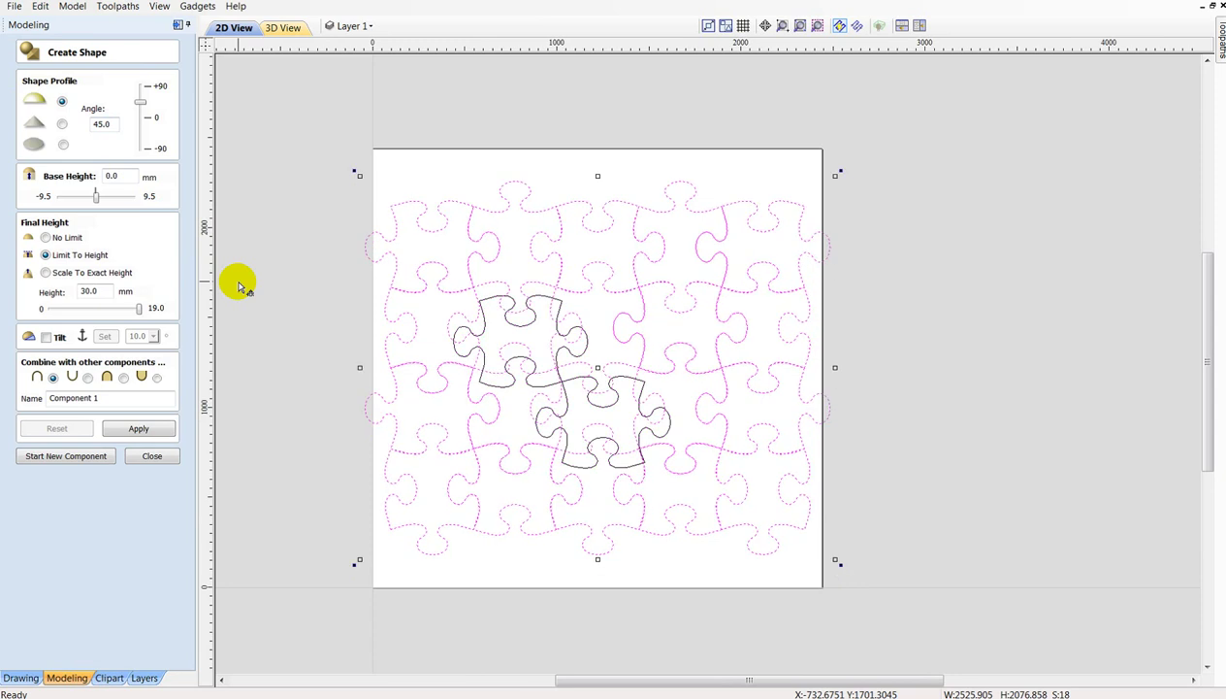
pyautogui.click(153, 456)
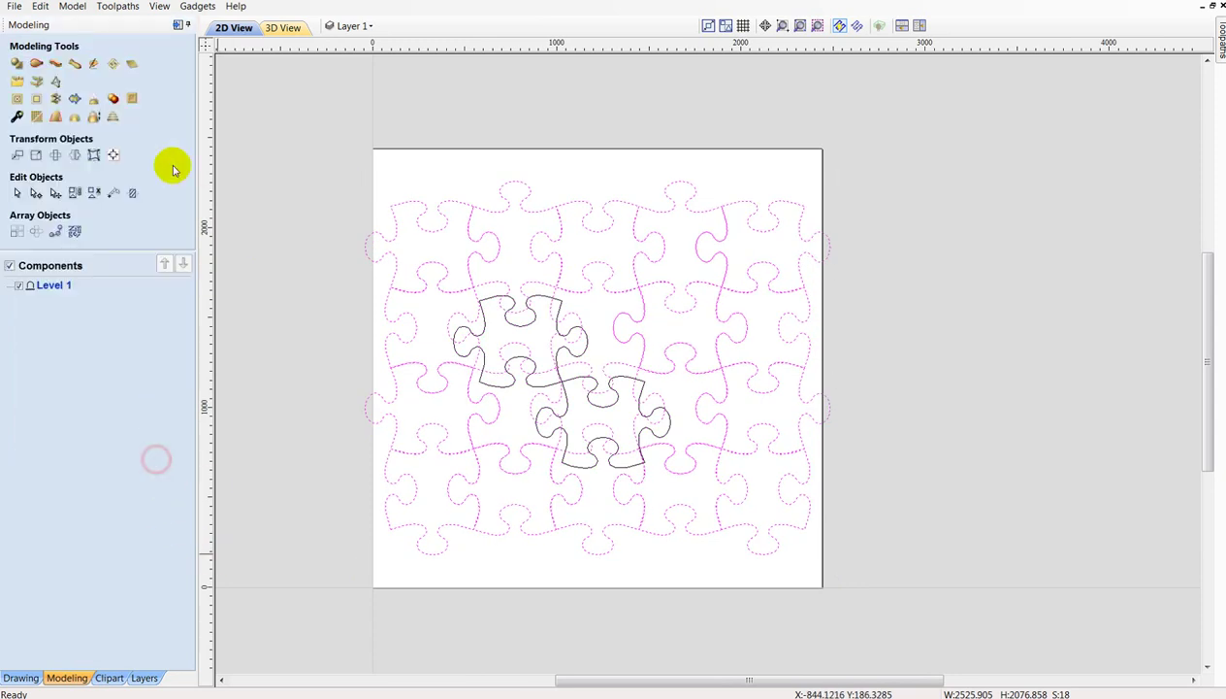
pyautogui.click(21, 677)
pyautogui.click(94, 82)
pyautogui.click(70, 677)
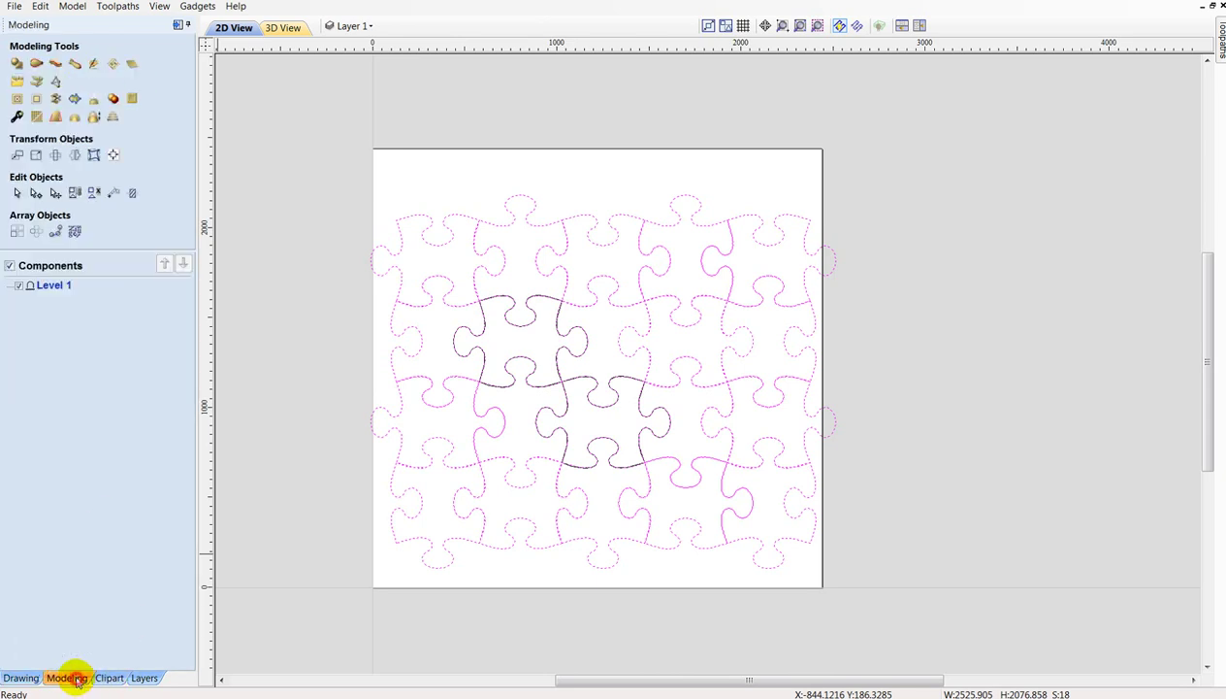
pyautogui.click(16, 64)
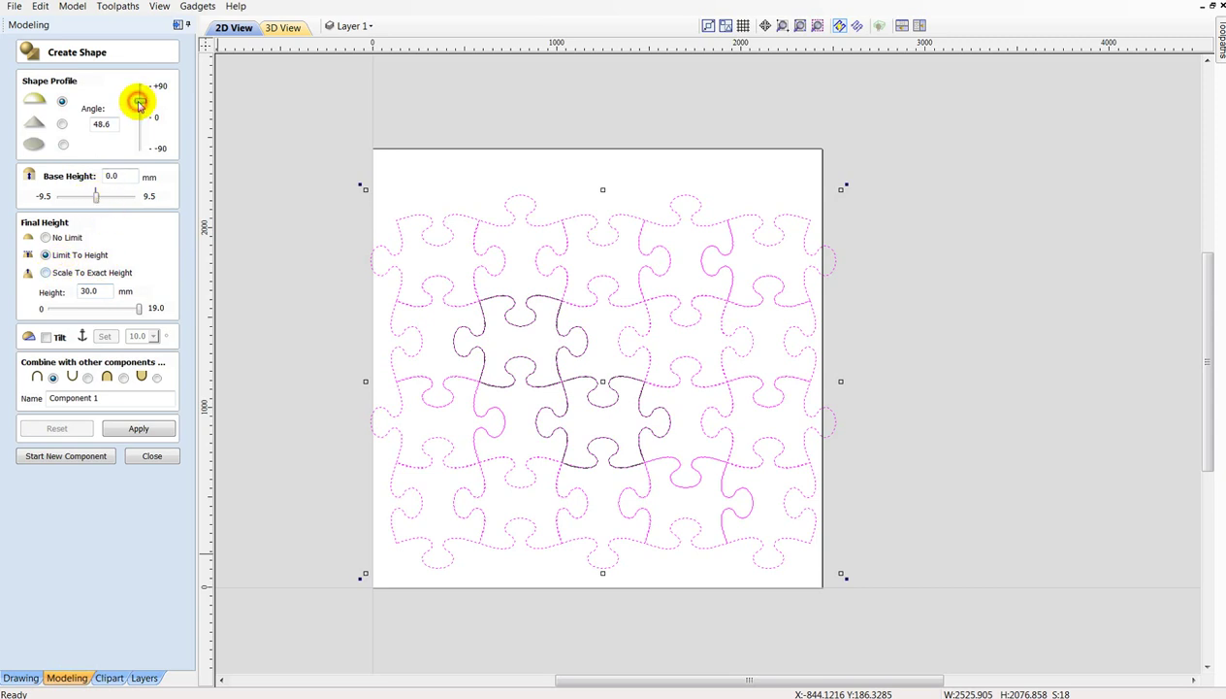
pyautogui.moveTo(139, 92); pyautogui.dragTo(140, 84)
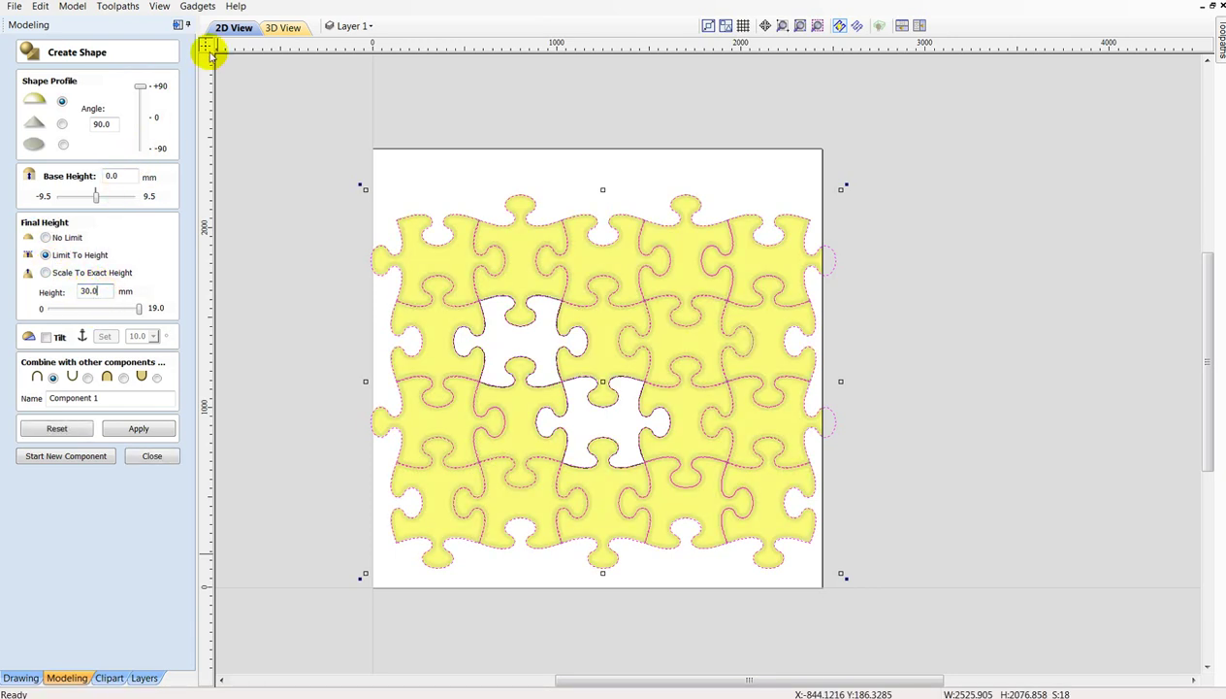
# Switch to the 3D view and orbit the board to inspect the raised pieces.
pyautogui.click(287, 27)
pyautogui.moveTo(498, 359)
pyautogui.mouseDown()
pyautogui.moveTo(637, 347)
pyautogui.moveTo(676, 391)
pyautogui.mouseUp()
pyautogui.scroll(3, 591, 353)
pyautogui.moveTo(592, 352)
pyautogui.mouseDown()
pyautogui.moveTo(720, 479)
pyautogui.moveTo(760, 452)
pyautogui.moveTo(810, 484)
pyautogui.moveTo(628, 407)
pyautogui.moveTo(629, 369)
pyautogui.moveTo(745, 495)
pyautogui.moveTo(717, 487)
pyautogui.mouseUp()
pyautogui.scroll(-2, 627, 408)
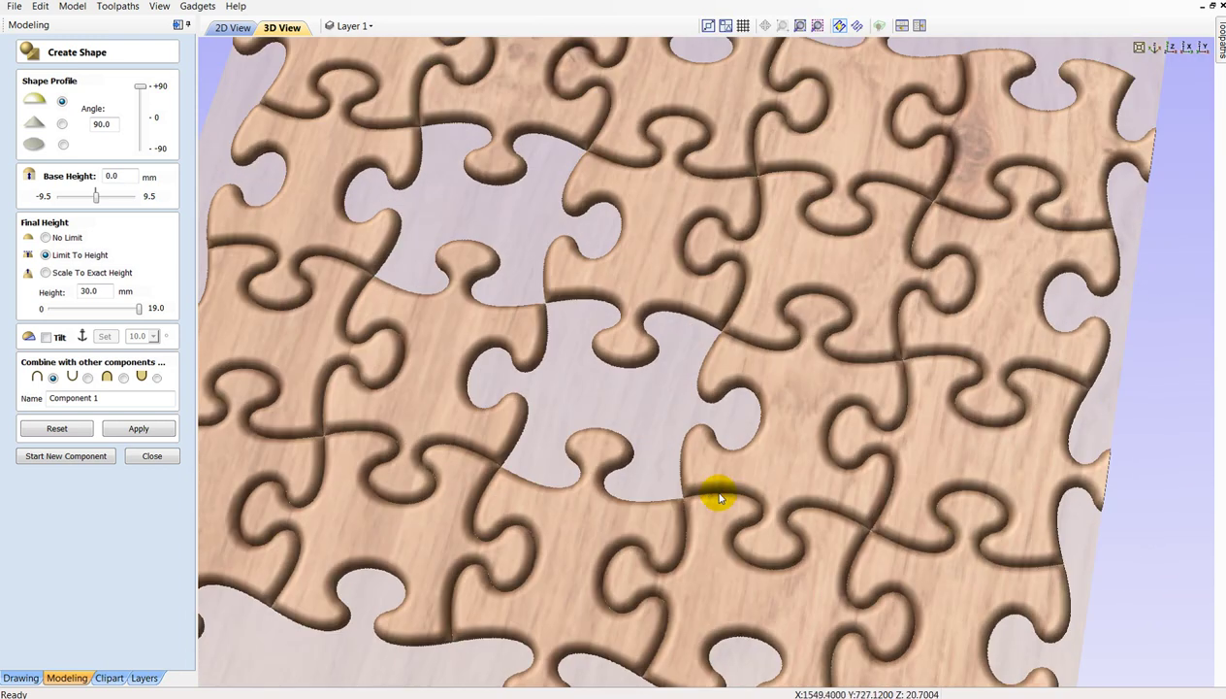
# Change the piece shapes to an 85° angle, scaled to an exact height of 30 mm.
pyautogui.scroll(-3, 787, 466)
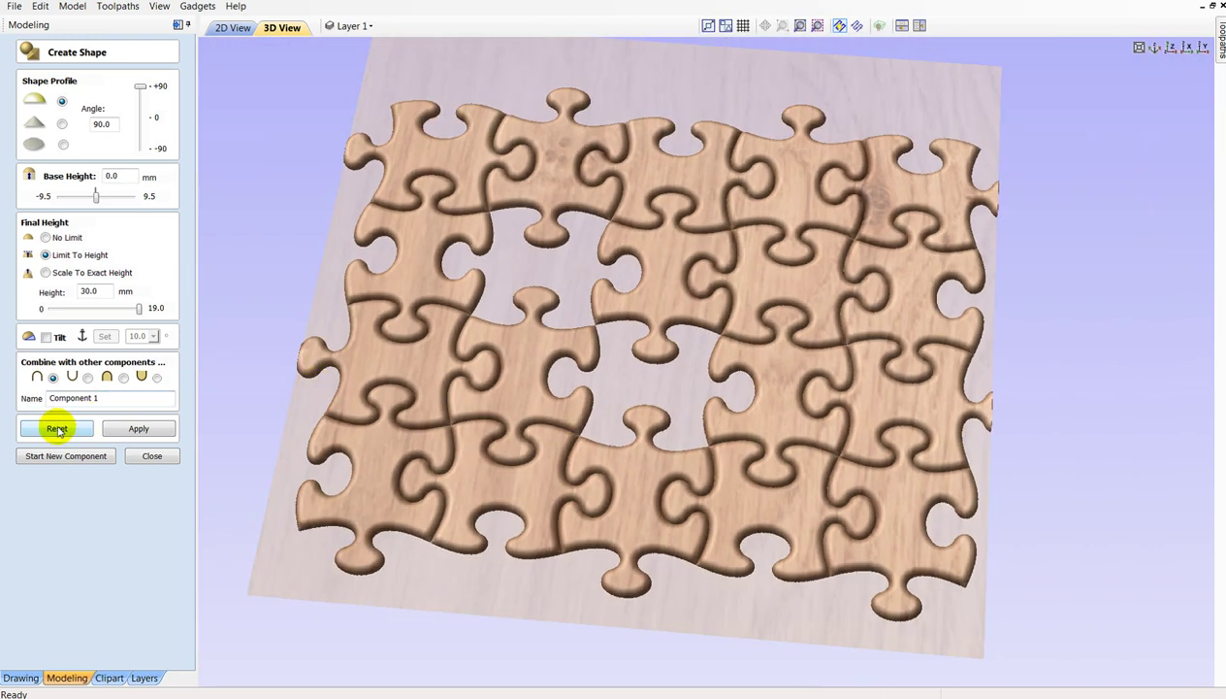
pyautogui.moveTo(430, 345); pyautogui.dragTo(245, 280)
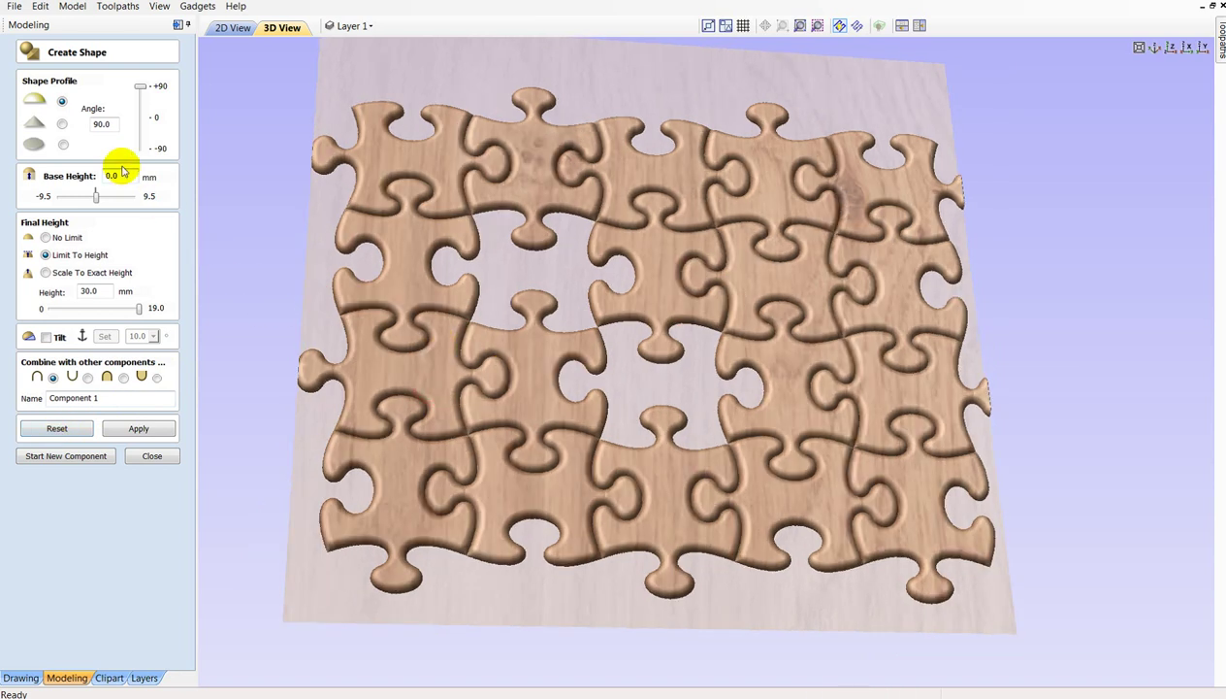
pyautogui.moveTo(116, 124); pyautogui.dragTo(89, 134)
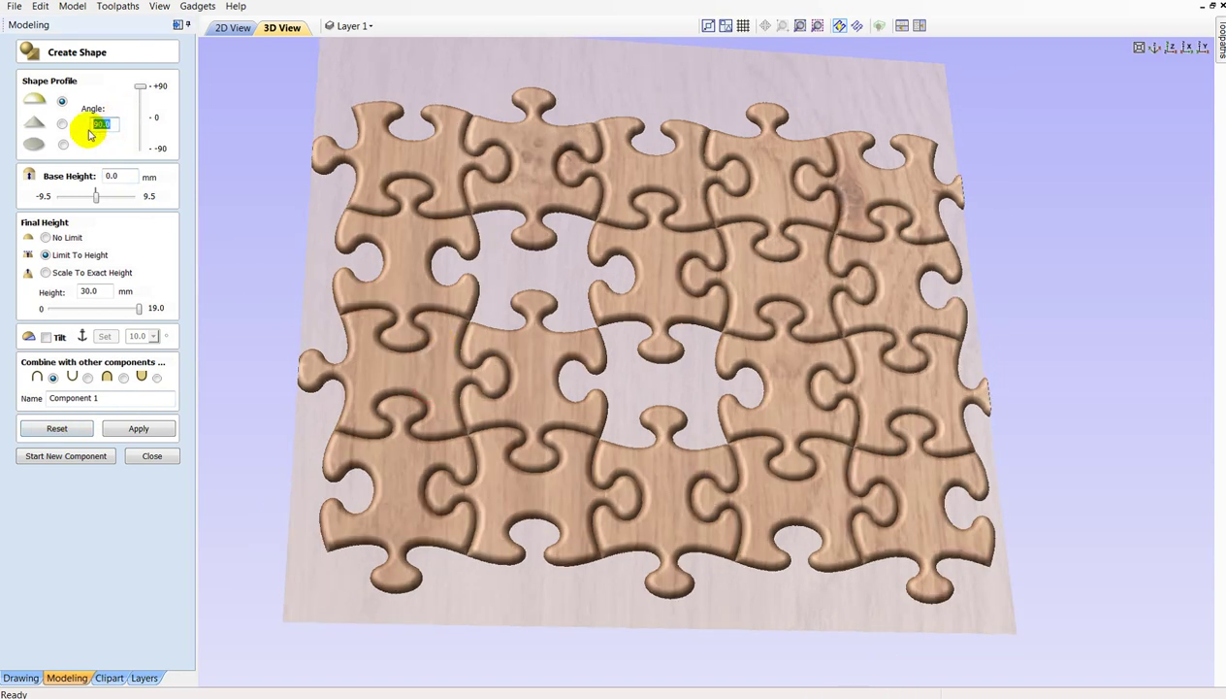
pyautogui.write('85')
pyautogui.moveTo(99, 286); pyautogui.dragTo(21, 271)
pyautogui.click(43, 273)
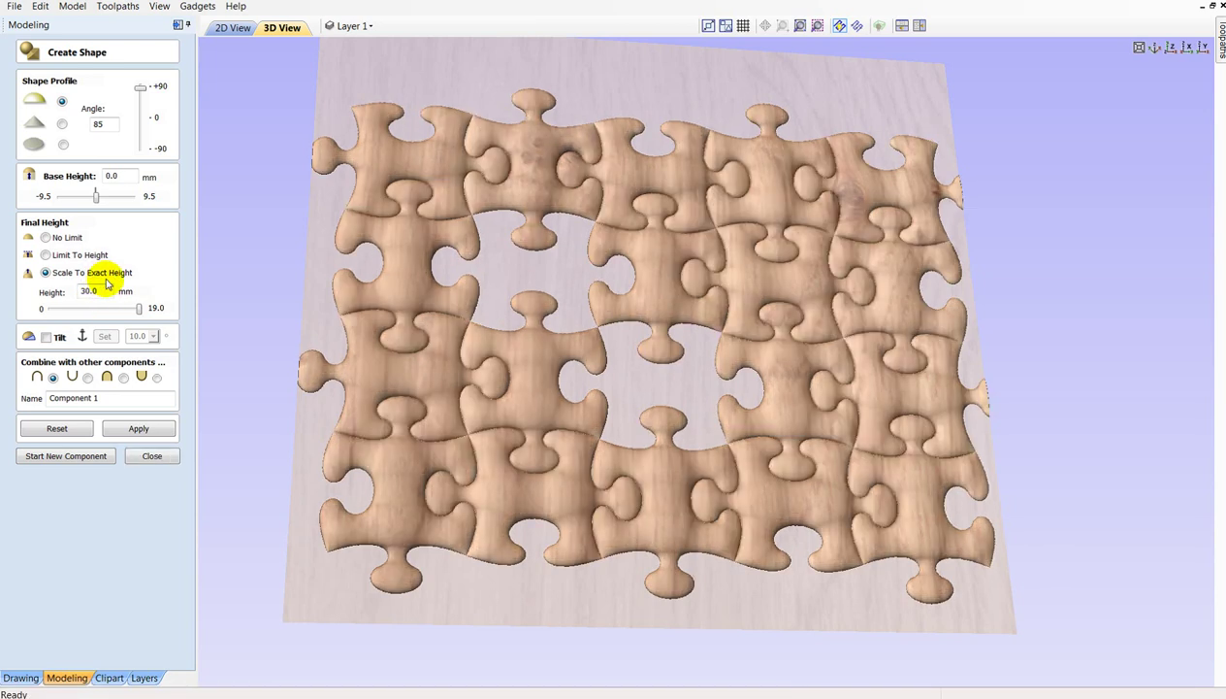
# Apply the shapes with a 75° angle, limited to a 20 mm height.
pyautogui.moveTo(580, 359); pyautogui.dragTo(607, 350)
pyautogui.scroll(5, 607, 351)
pyautogui.moveTo(603, 469)
pyautogui.mouseDown()
pyautogui.moveTo(613, 589)
pyautogui.moveTo(623, 589)
pyautogui.mouseUp()
pyautogui.scroll(5, 624, 433)
pyautogui.scroll(-3, 624, 432)
pyautogui.scroll(-2, 619, 430)
pyautogui.doubleClick(98, 124)
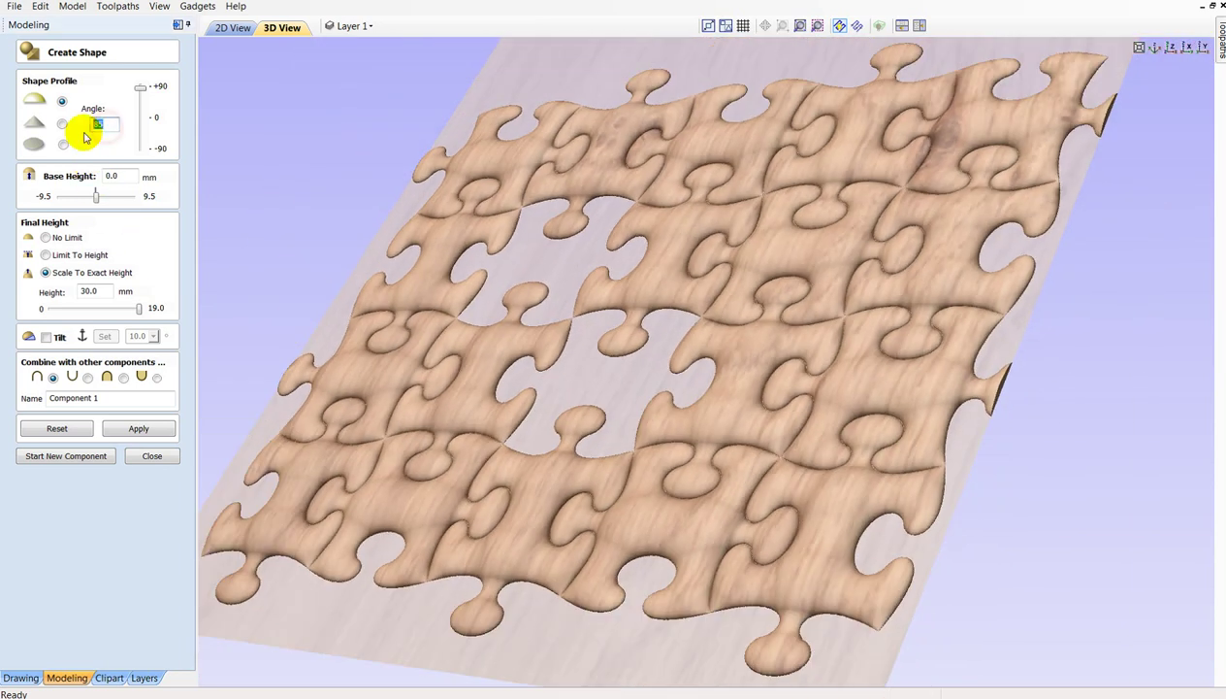
pyautogui.click(45, 254)
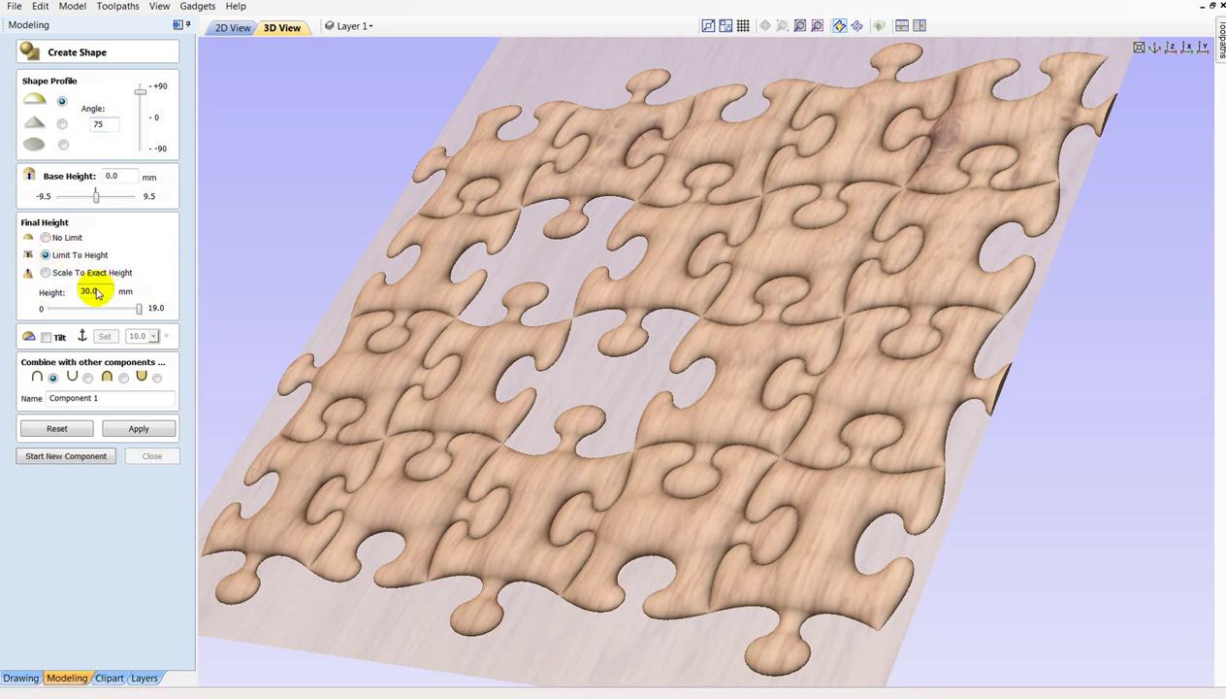
pyautogui.press('Return')
pyautogui.write('20')
pyautogui.press('Return')
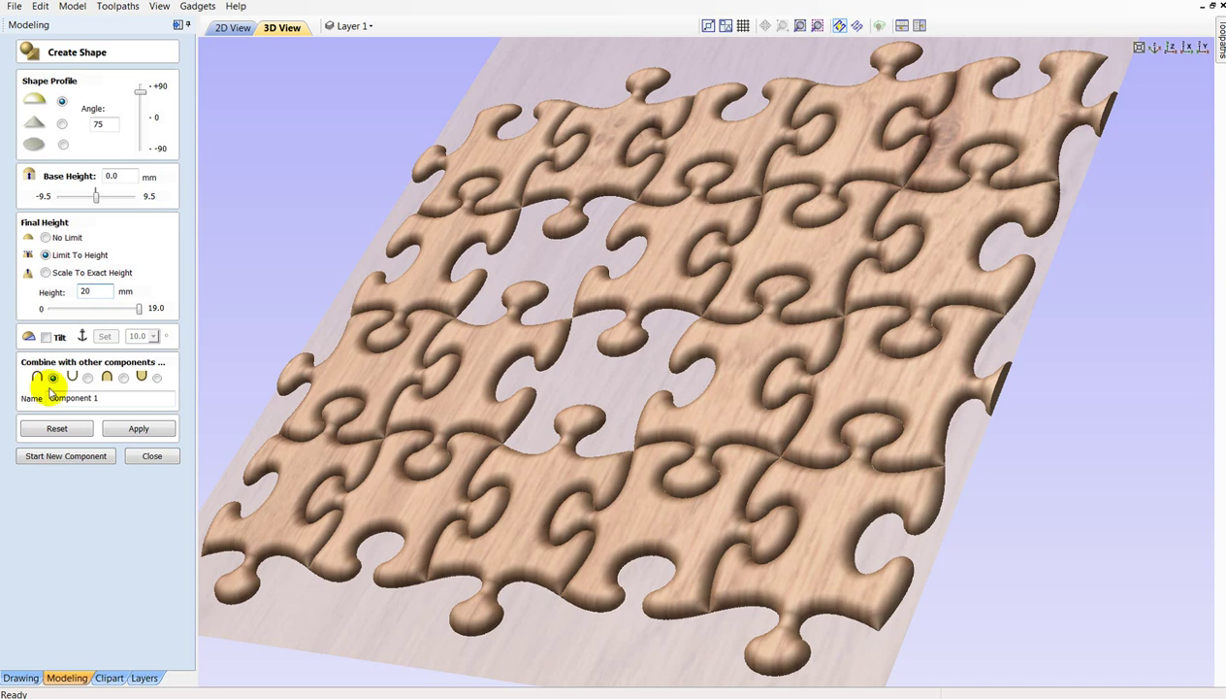
pyautogui.click(123, 429)
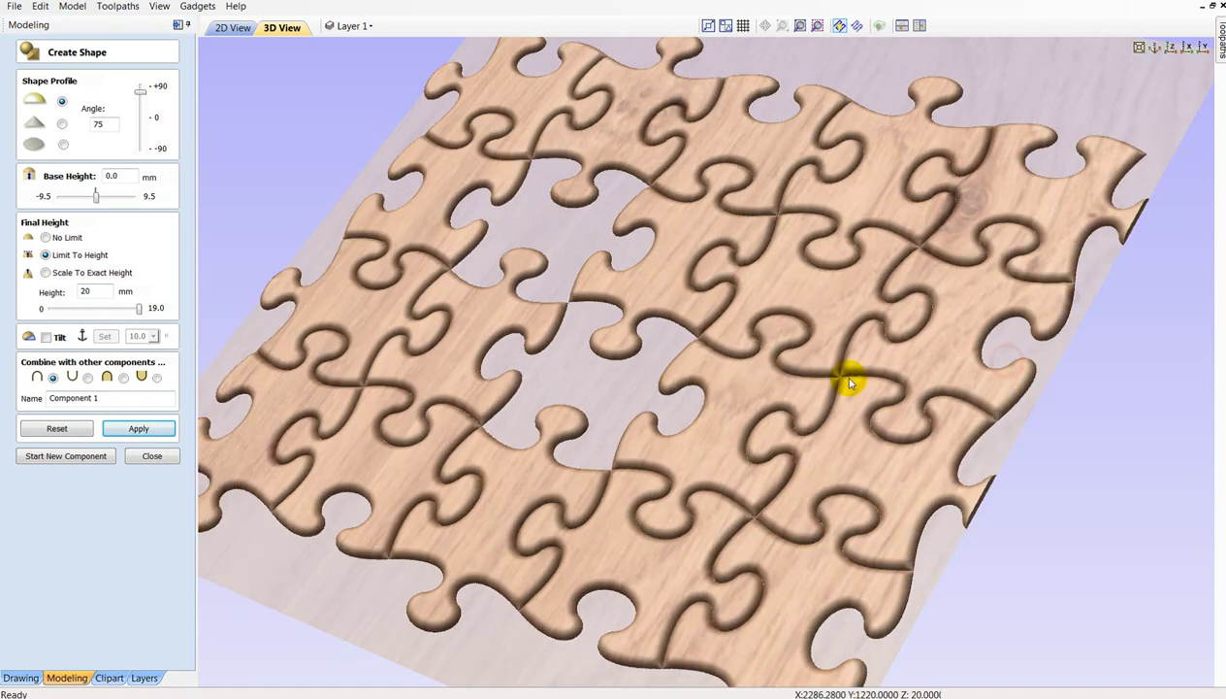
# Start a new relief component and return to the 2D drawing view.
pyautogui.moveTo(1007, 363); pyautogui.dragTo(608, 270)
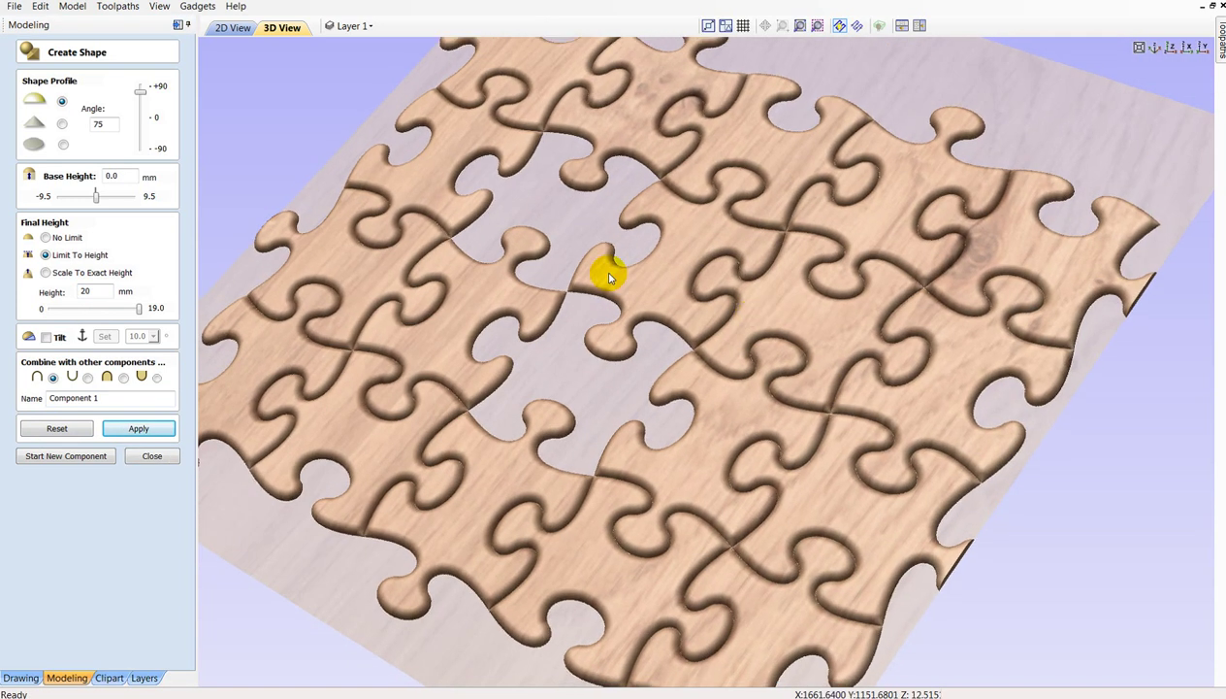
pyautogui.click(39, 456)
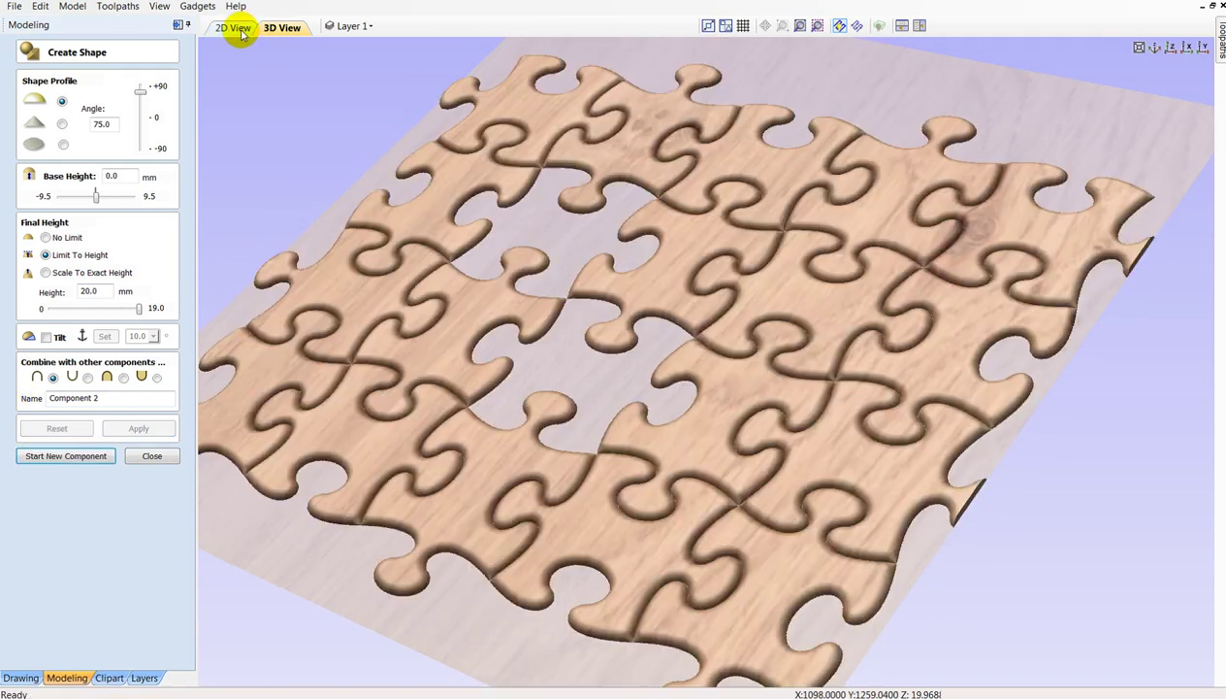
pyautogui.click(241, 29)
pyautogui.scroll(-2, 632, 348)
pyautogui.scroll(2, 708, 388)
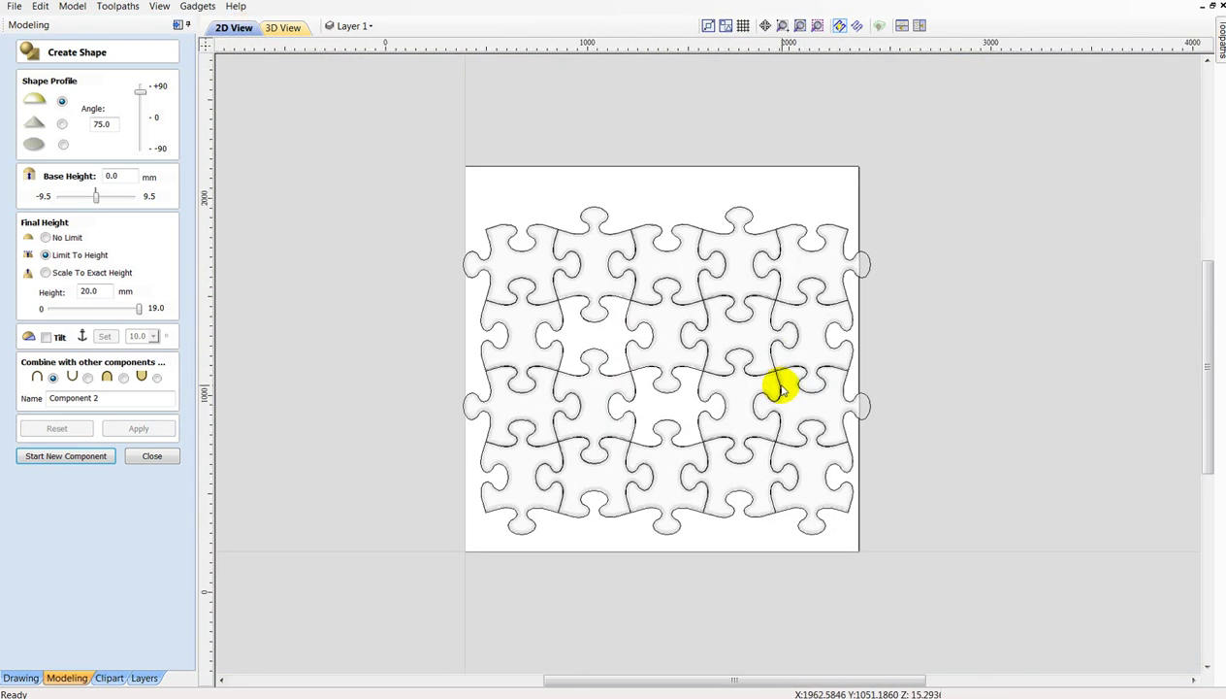
# Select the two centre pieces and apply a shape with a changed combine mode to sink them.
pyautogui.scroll(4, 780, 383)
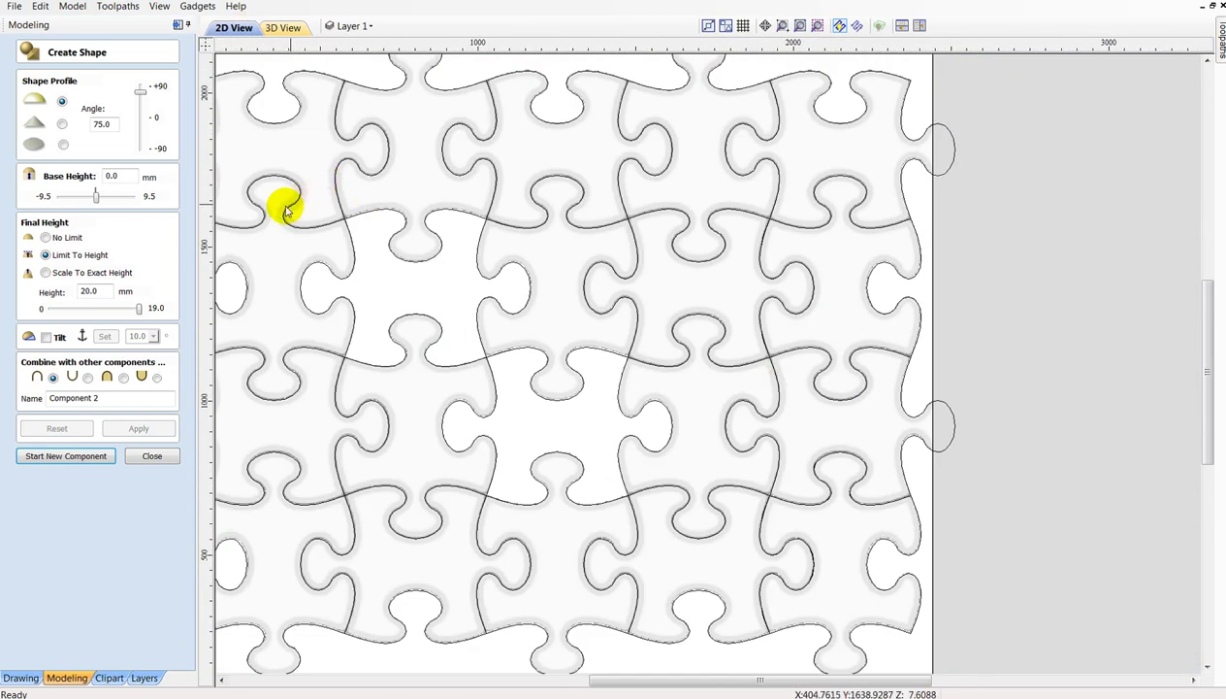
pyautogui.click(442, 344)
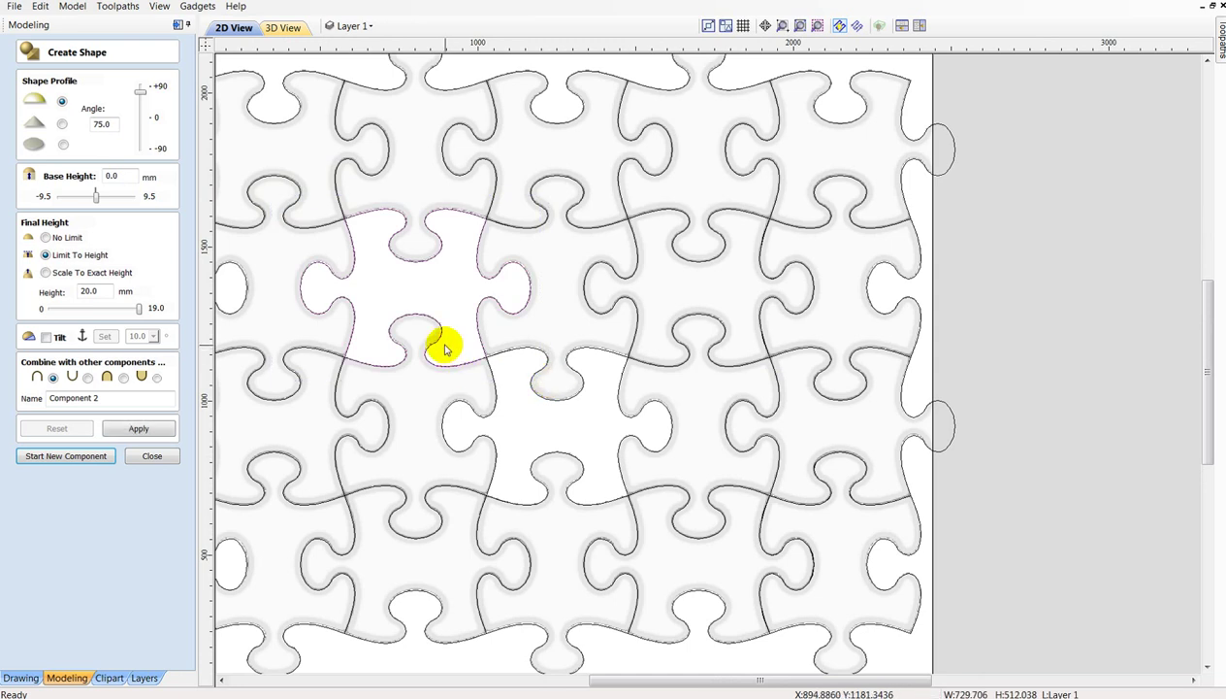
pyautogui.moveTo(416, 328); pyautogui.dragTo(692, 529)
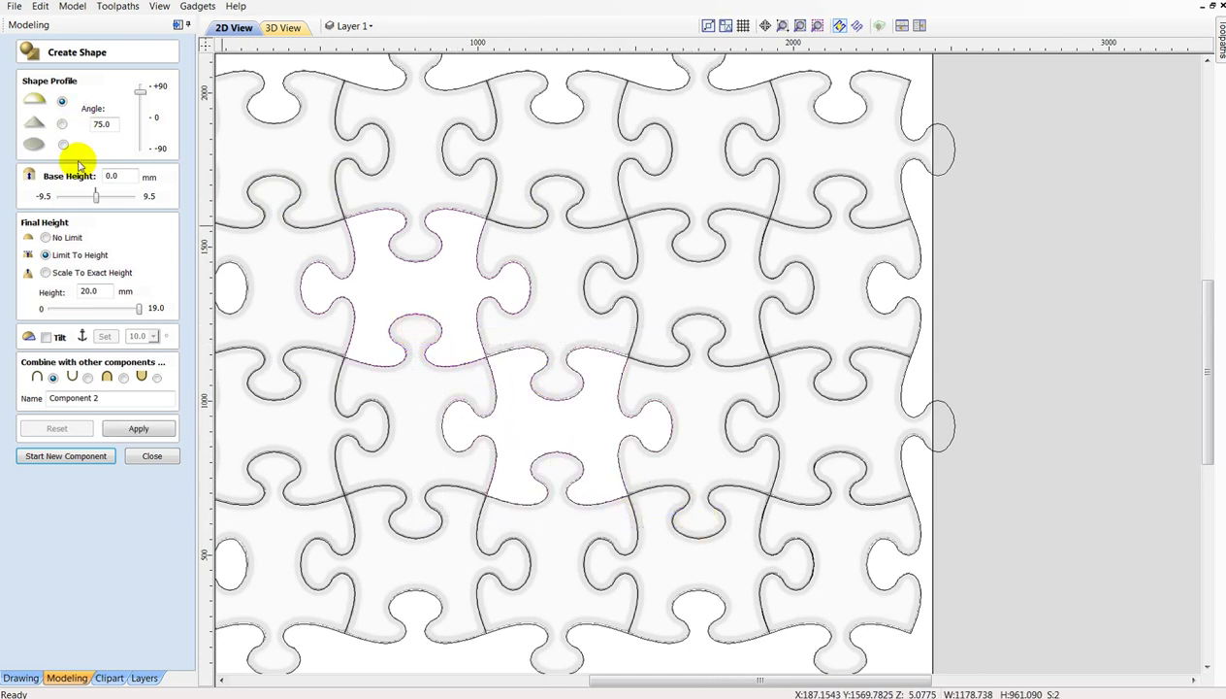
pyautogui.click(88, 378)
pyautogui.click(135, 428)
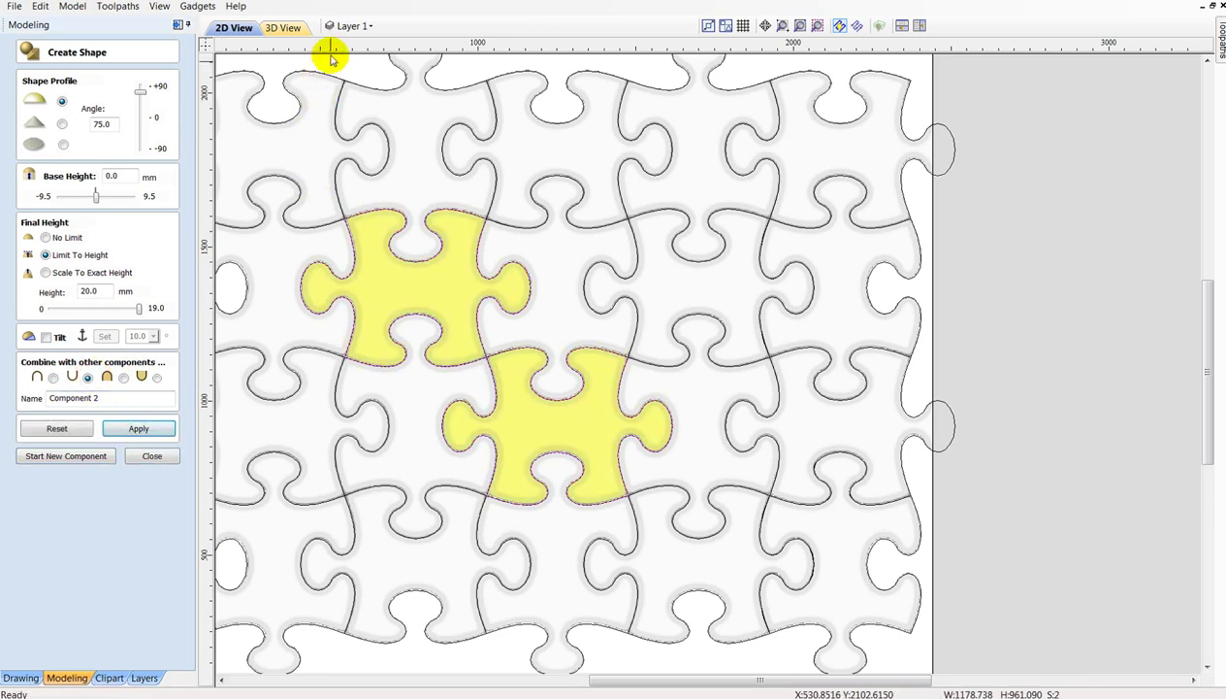
# Check the sunken centre pieces in 3D, then start a new component and close Create Shape.
pyautogui.click(283, 27)
pyautogui.moveTo(682, 536); pyautogui.dragTo(714, 455)
pyautogui.scroll(3, 714, 455)
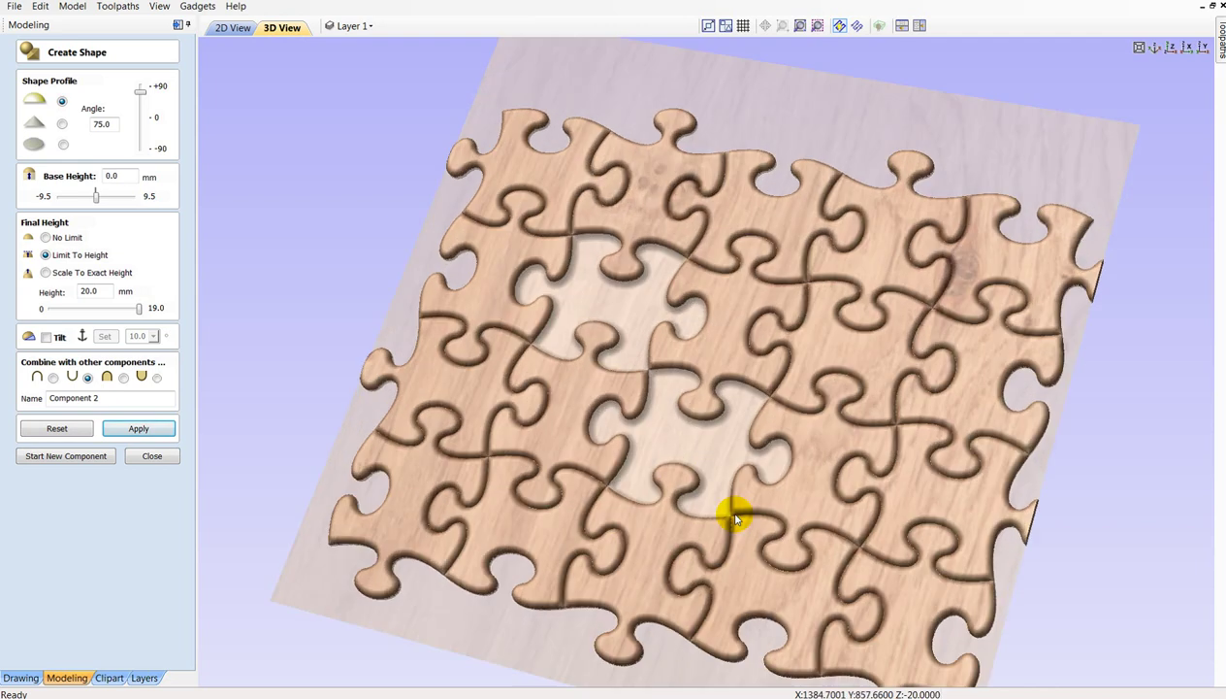
pyautogui.click(87, 455)
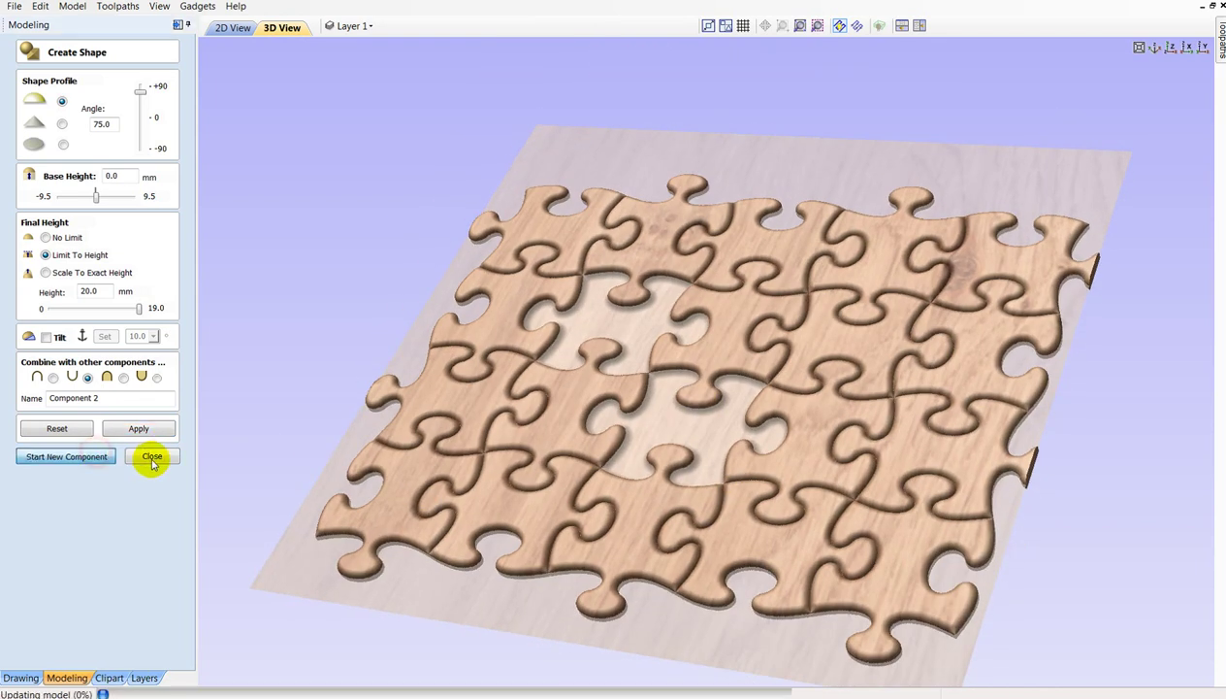
pyautogui.click(152, 456)
pyautogui.scroll(-3, 452, 375)
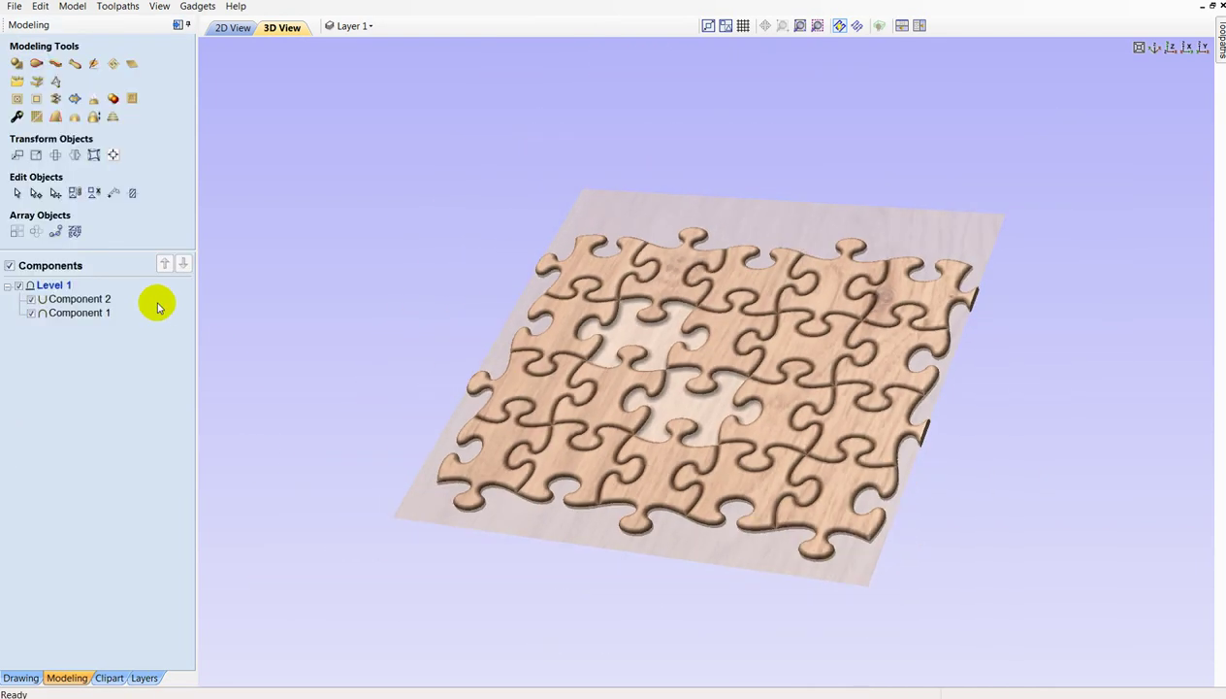
# Bake Component 1 and Component 2 into a single component.
pyautogui.click(84, 315)
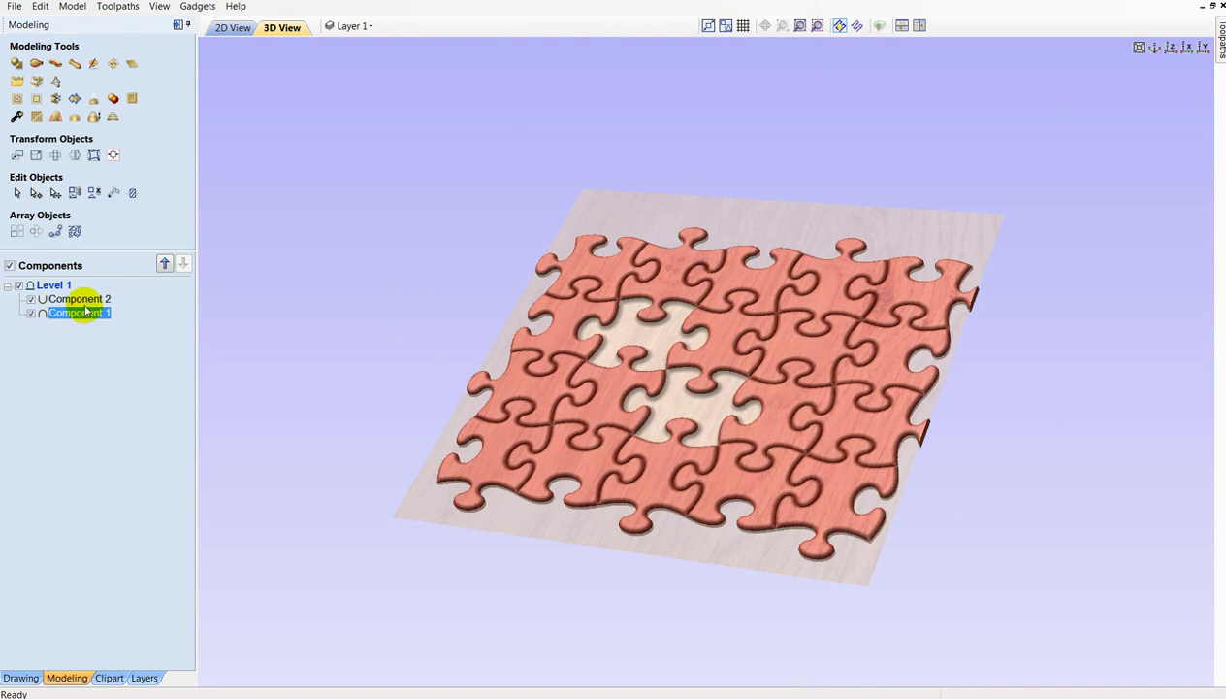
pyautogui.keyDown('ctrl'); pyautogui.click(87, 297); pyautogui.keyUp('ctrl')
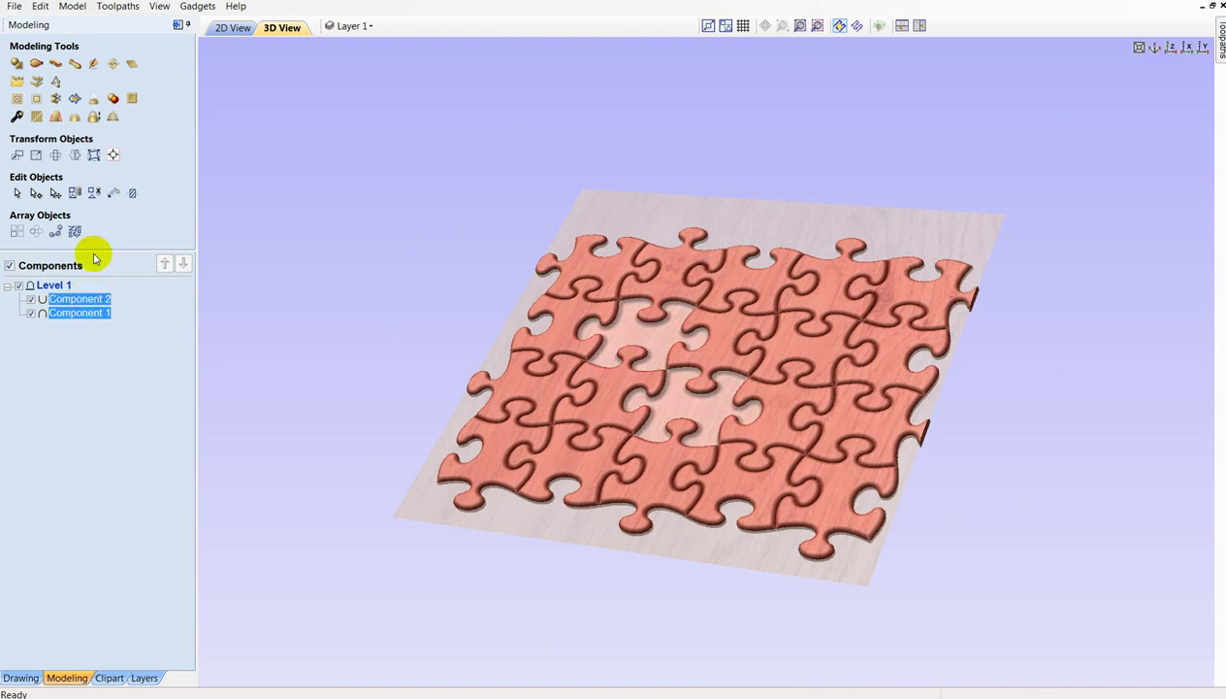
pyautogui.click(94, 107)
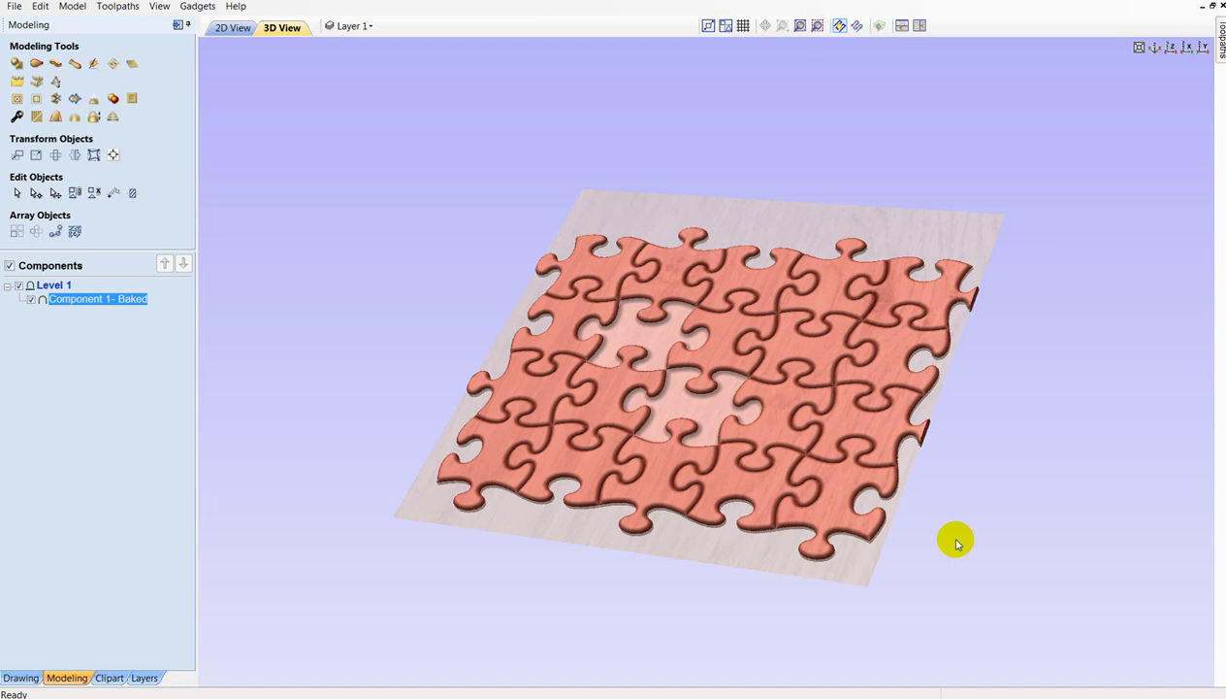
pyautogui.moveTo(922, 521)
pyautogui.mouseDown()
pyautogui.moveTo(846, 472)
pyautogui.moveTo(693, 439)
pyautogui.mouseUp()
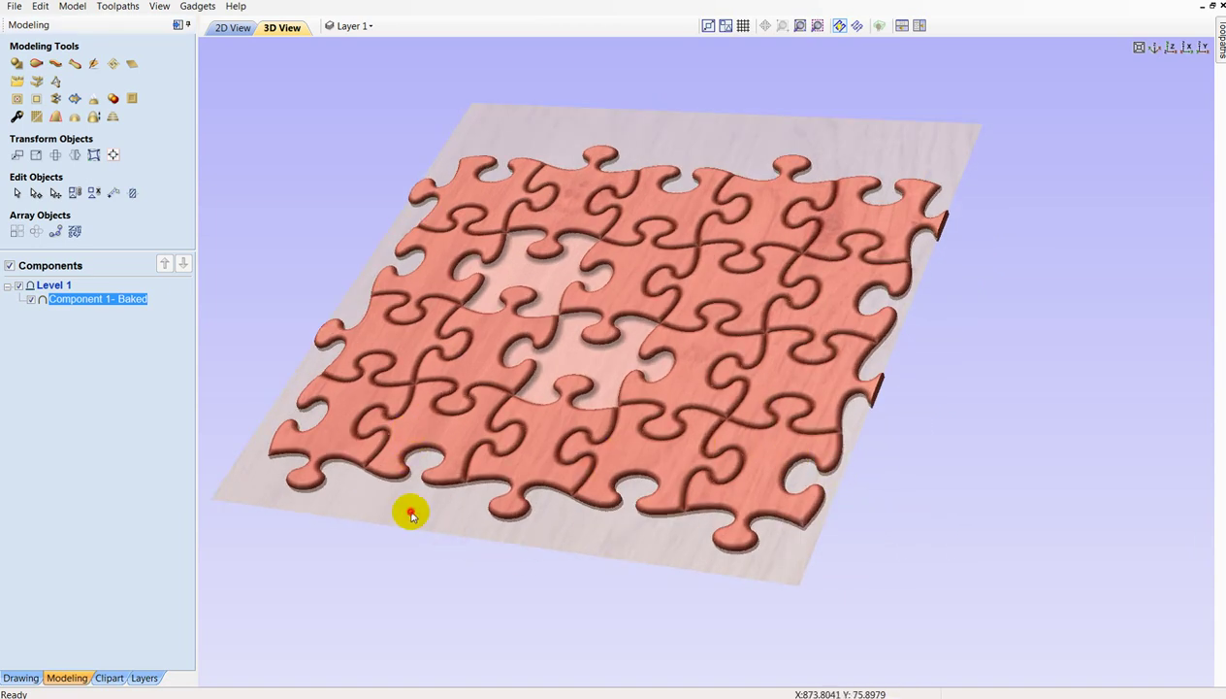
pyautogui.click(406, 506)
pyautogui.click(413, 428)
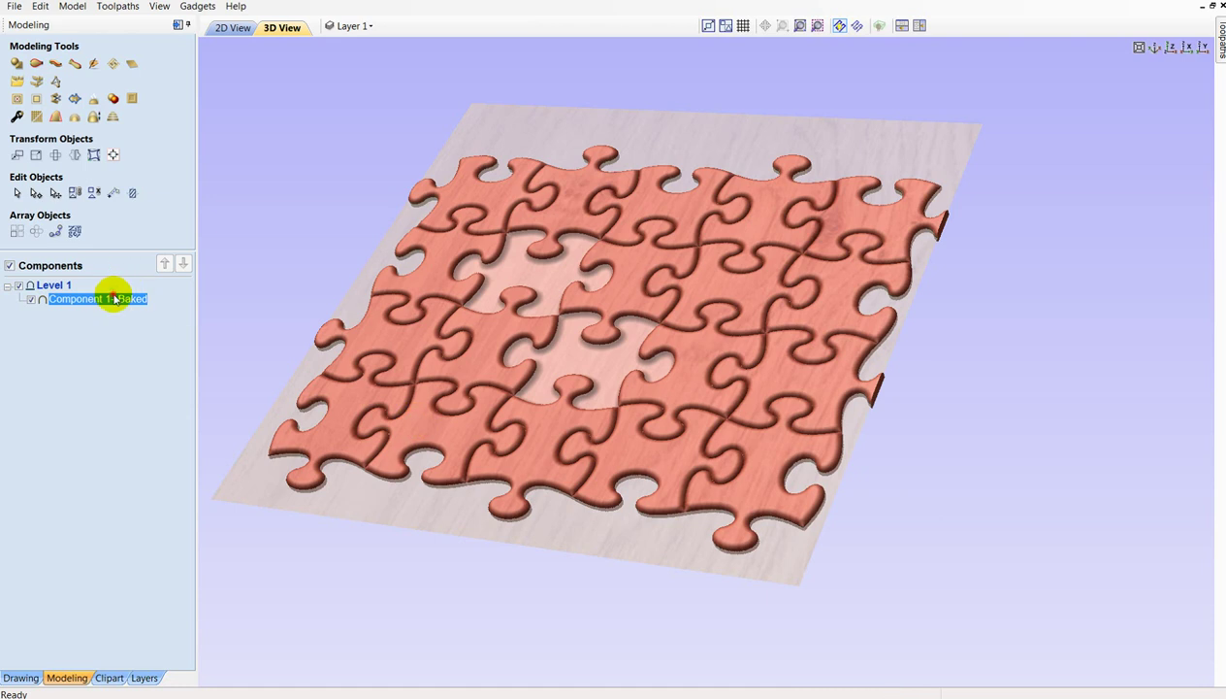
# Give the baked component a 20 mm base height and bake it again.
pyautogui.doubleClick(114, 298)
pyautogui.write('20')
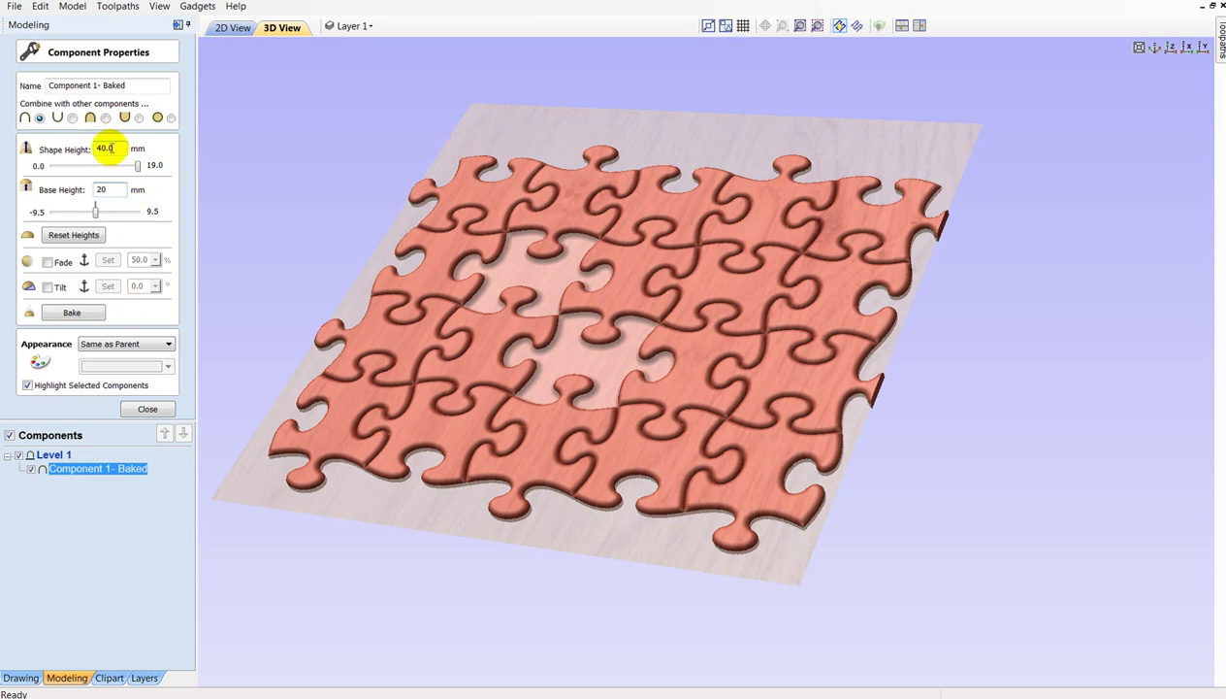
pyautogui.click(112, 148)
pyautogui.moveTo(532, 362)
pyautogui.mouseDown()
pyautogui.moveTo(680, 448)
pyautogui.moveTo(644, 461)
pyautogui.mouseUp()
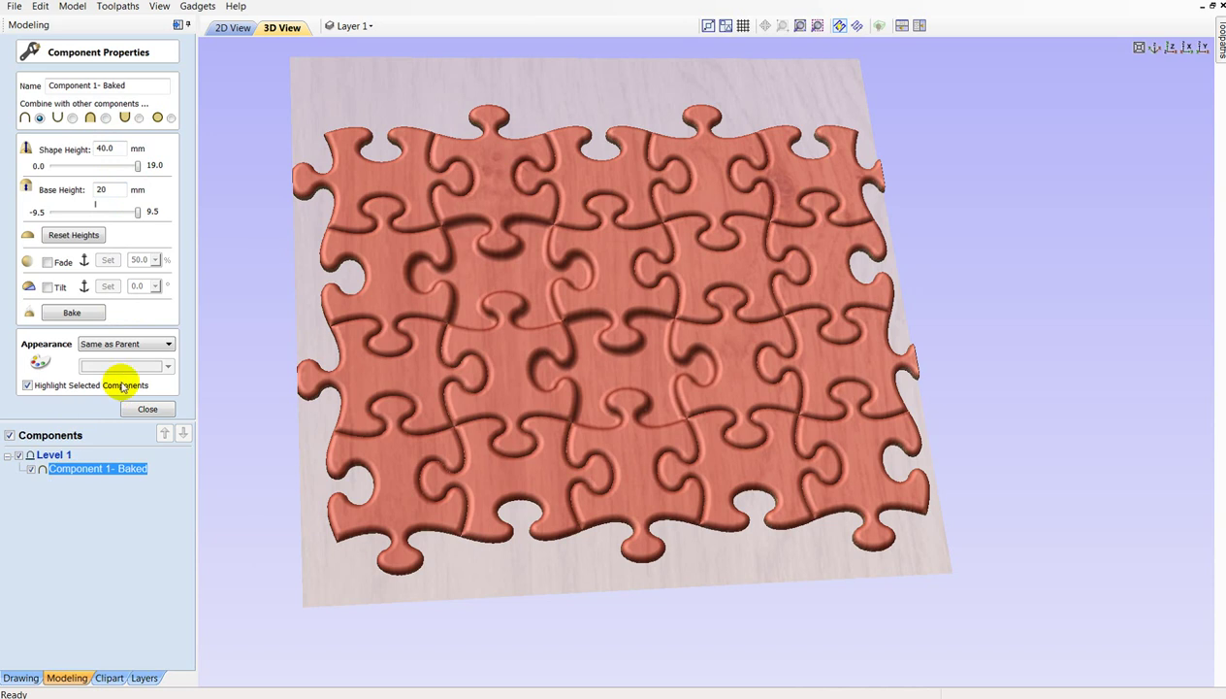
pyautogui.click(71, 313)
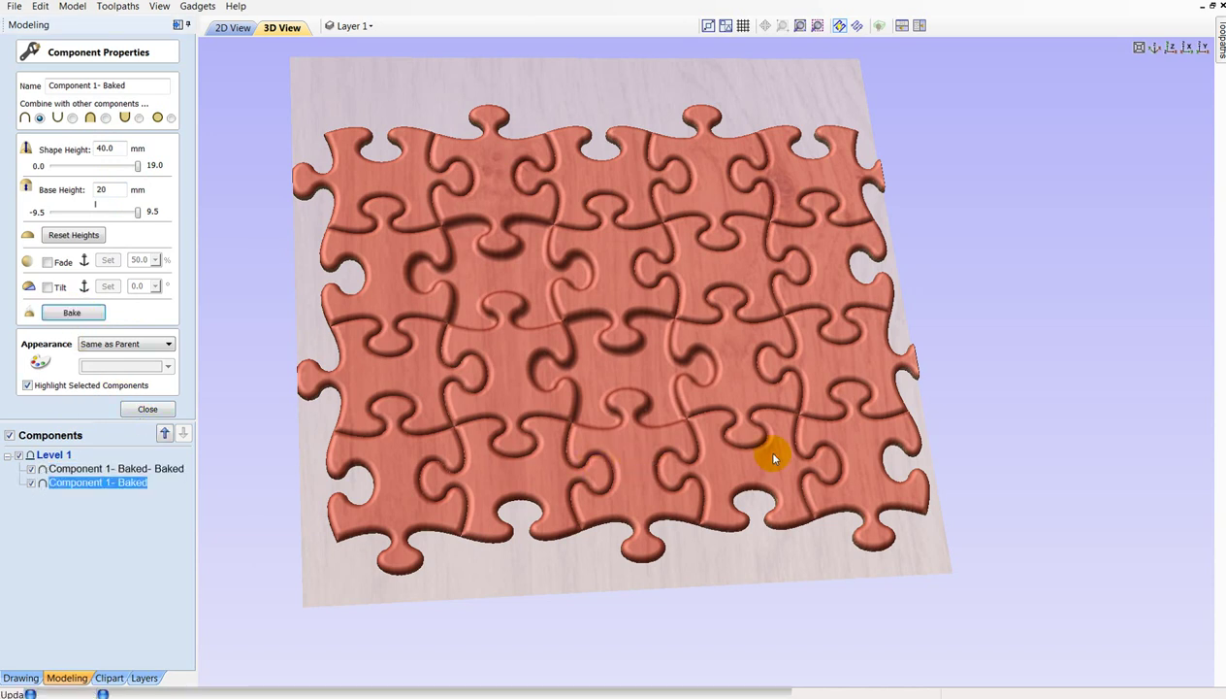
pyautogui.moveTo(665, 517)
pyautogui.mouseDown()
pyautogui.moveTo(774, 430)
pyautogui.moveTo(323, 323)
pyautogui.mouseUp()
pyautogui.scroll(3, 398, 320)
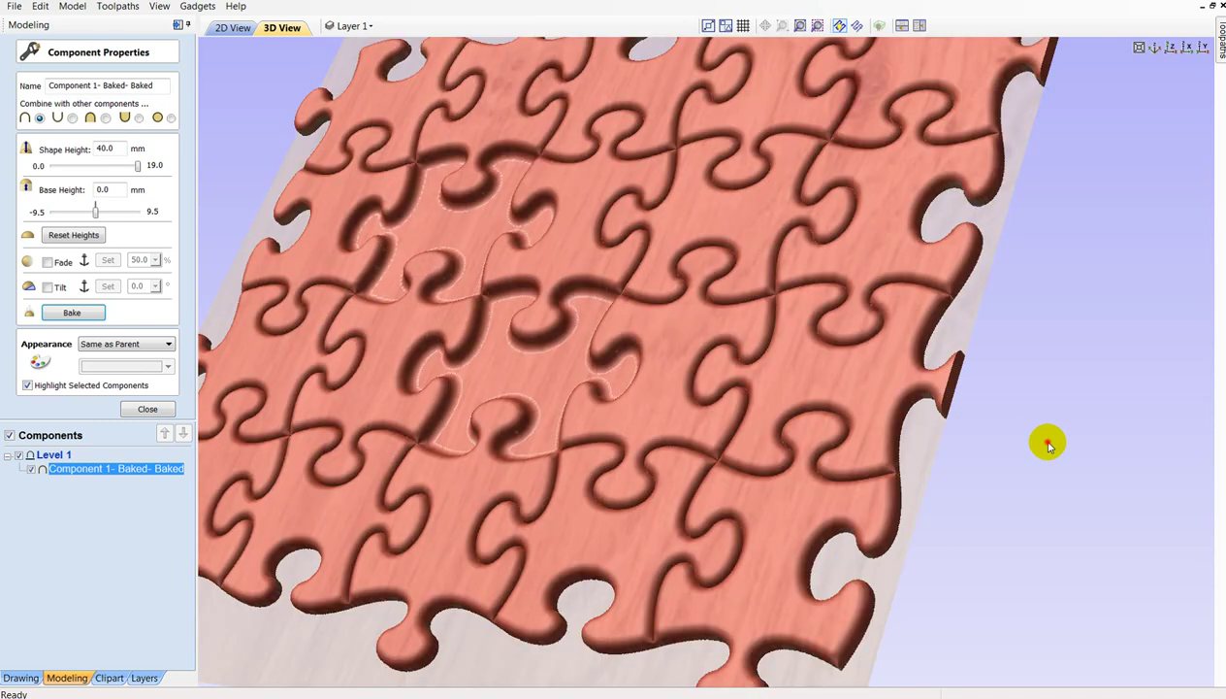
# Deselect the component and tilt the view to inspect the baked puzzle surface.
pyautogui.click(1049, 446)
pyautogui.moveTo(616, 347); pyautogui.dragTo(630, 383)
pyautogui.scroll(-3, 666, 494)
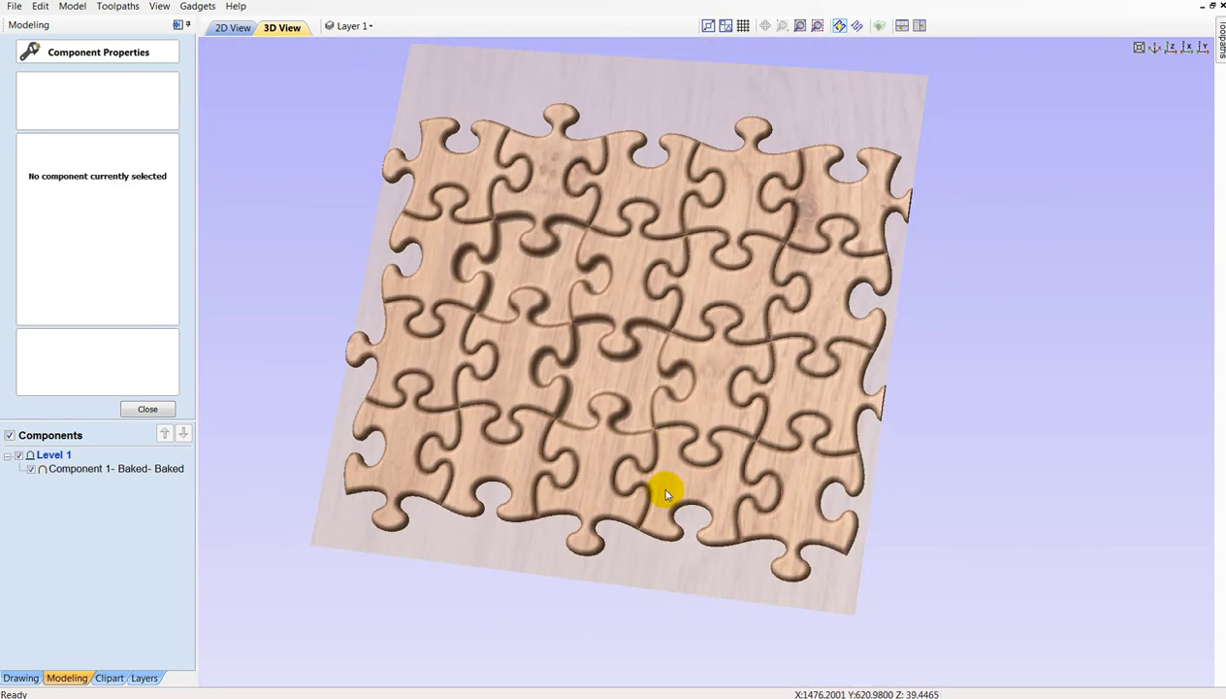
pyautogui.moveTo(666, 495); pyautogui.dragTo(561, 383)
pyautogui.scroll(2, 561, 383)
pyautogui.moveTo(651, 405)
pyautogui.mouseDown()
pyautogui.moveTo(599, 383)
pyautogui.moveTo(580, 393)
pyautogui.moveTo(572, 420)
pyautogui.moveTo(678, 453)
pyautogui.moveTo(532, 504)
pyautogui.moveTo(383, 452)
pyautogui.moveTo(460, 300)
pyautogui.moveTo(643, 315)
pyautogui.moveTo(640, 357)
pyautogui.mouseUp()
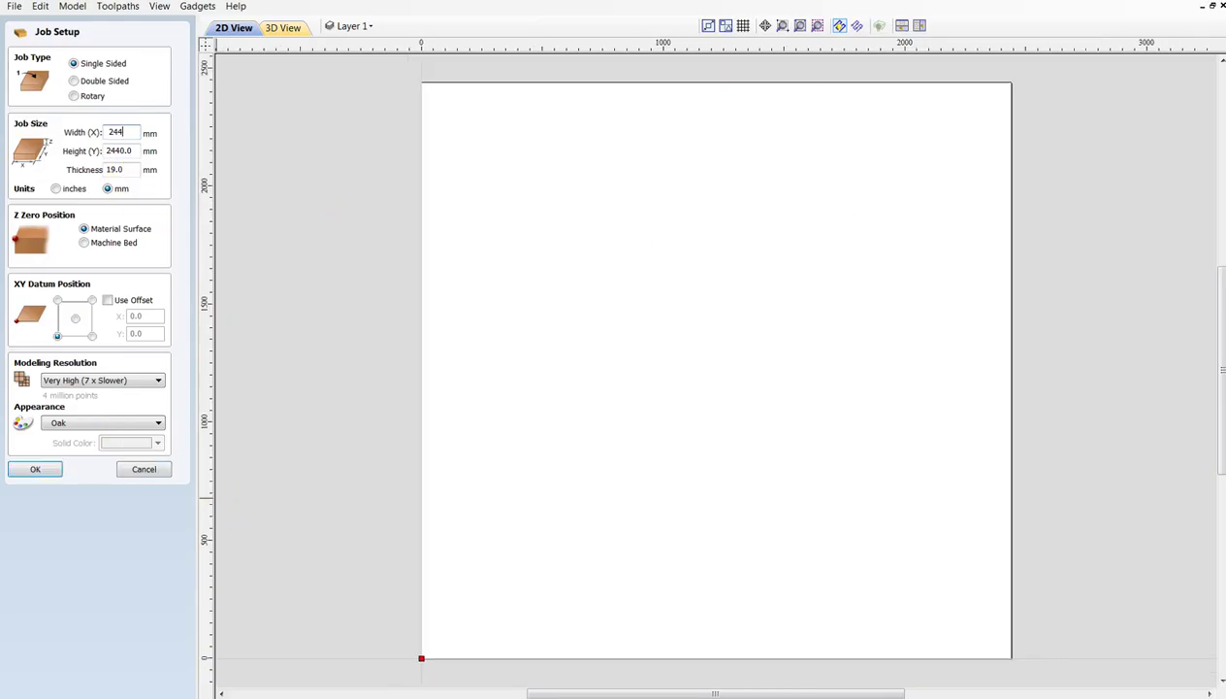
# Confirm the new job at 2440 × 2440 mm and 19 mm thick.
pyautogui.click(36, 469)
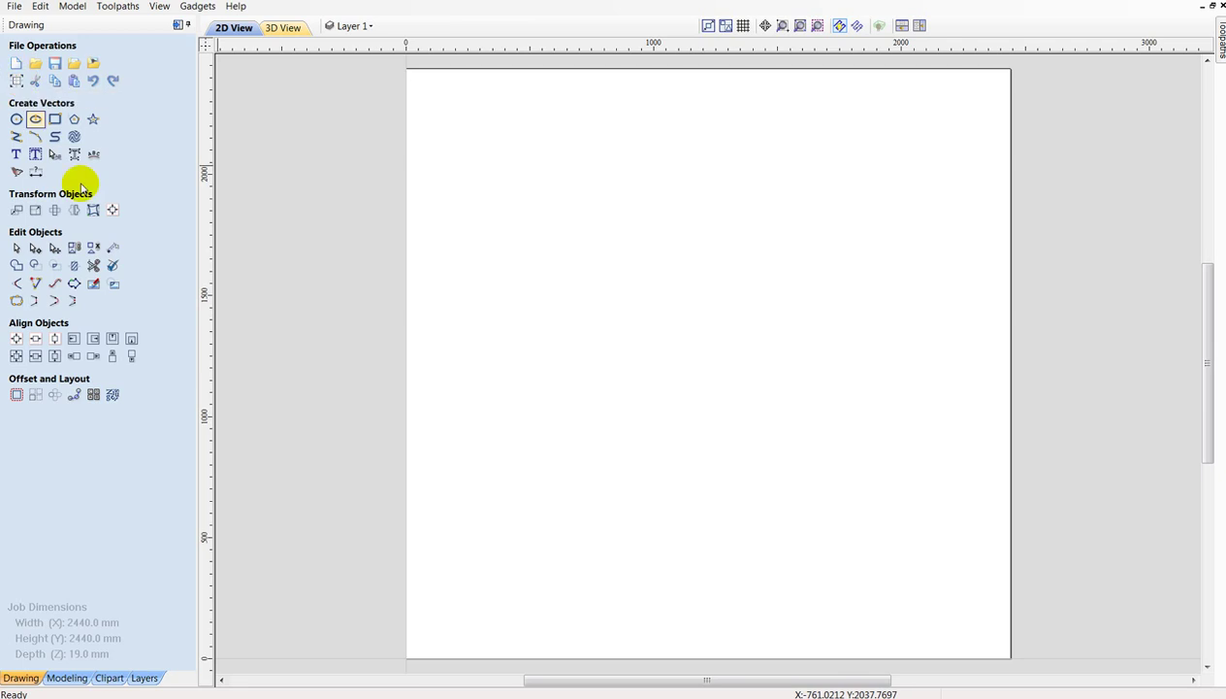
# Draw a triangle with the Polygon tool and move it to the sheet's bottom-left corner.
pyautogui.click(75, 120)
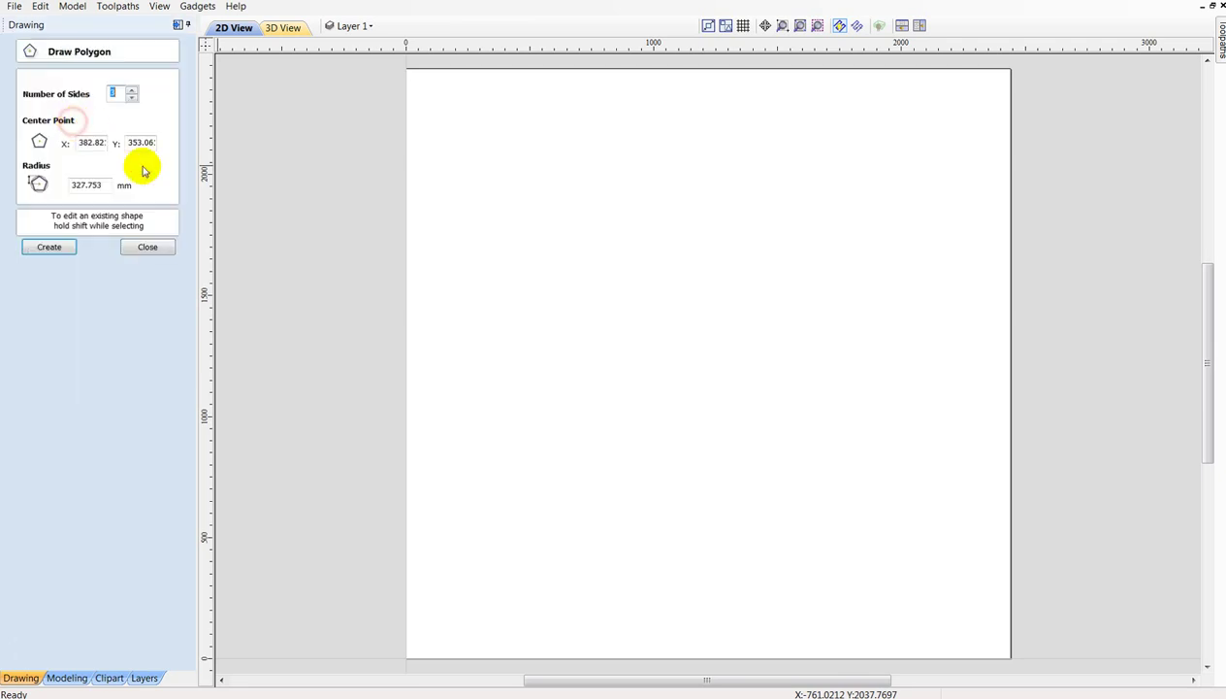
pyautogui.click(511, 536)
pyautogui.click(496, 596)
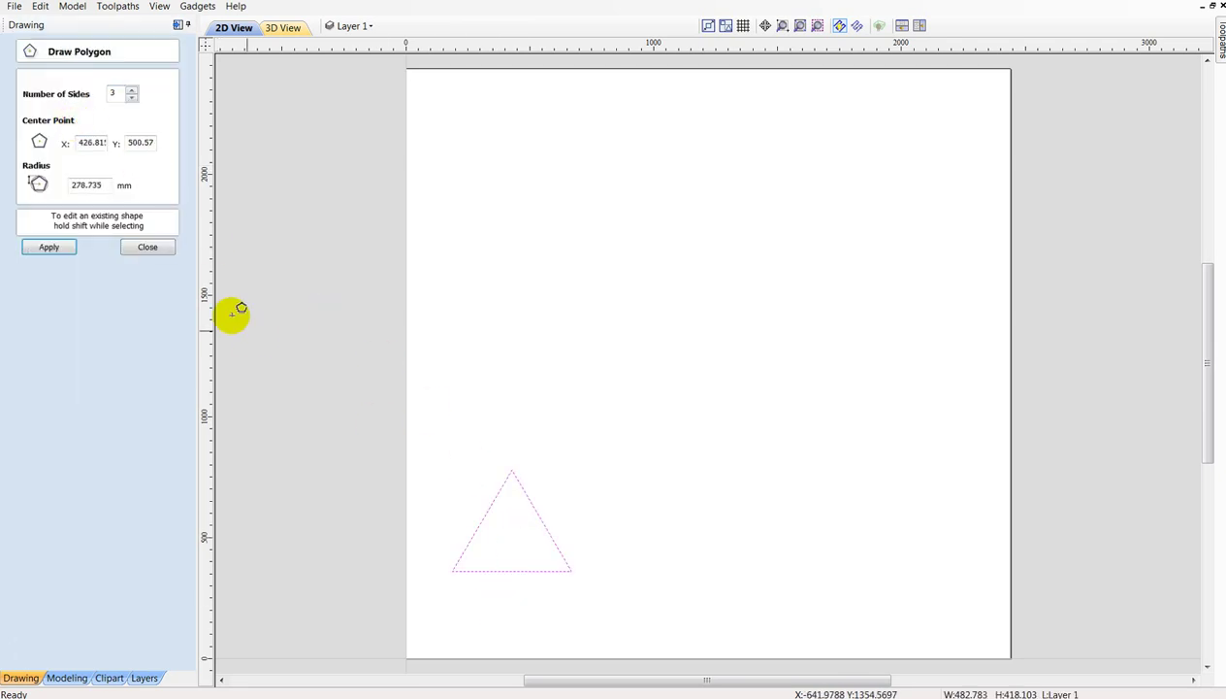
pyautogui.click(148, 246)
pyautogui.scroll(1, 497, 551)
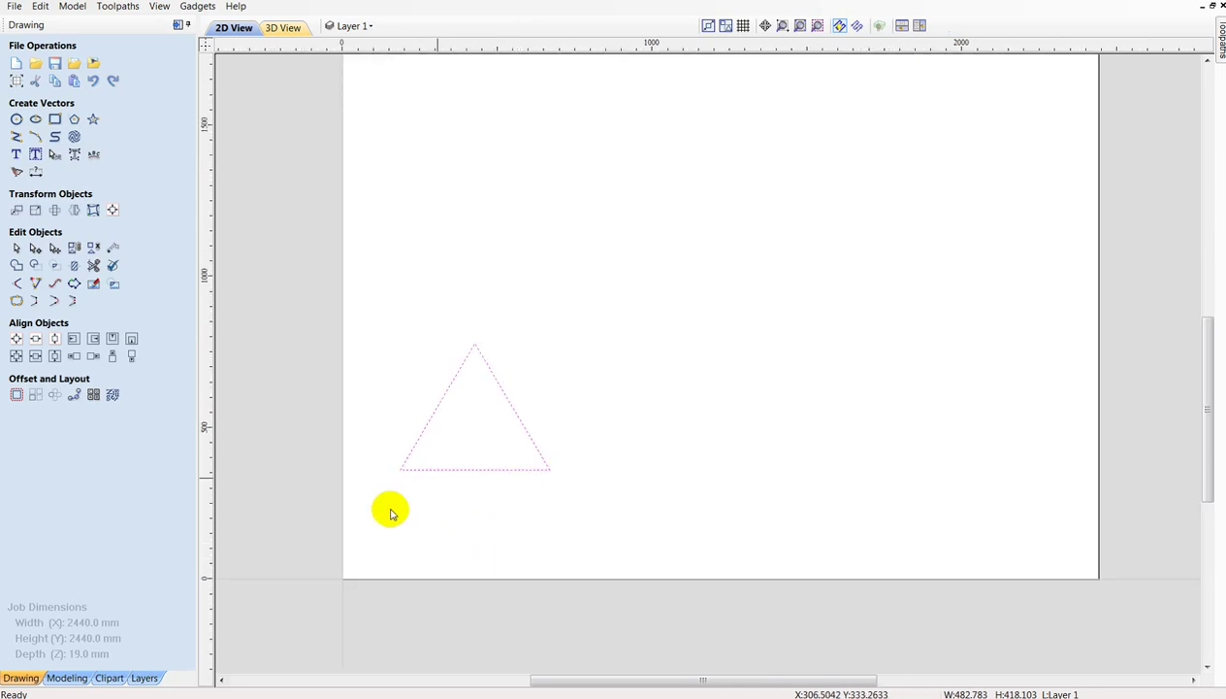
pyautogui.scroll(2, 437, 479)
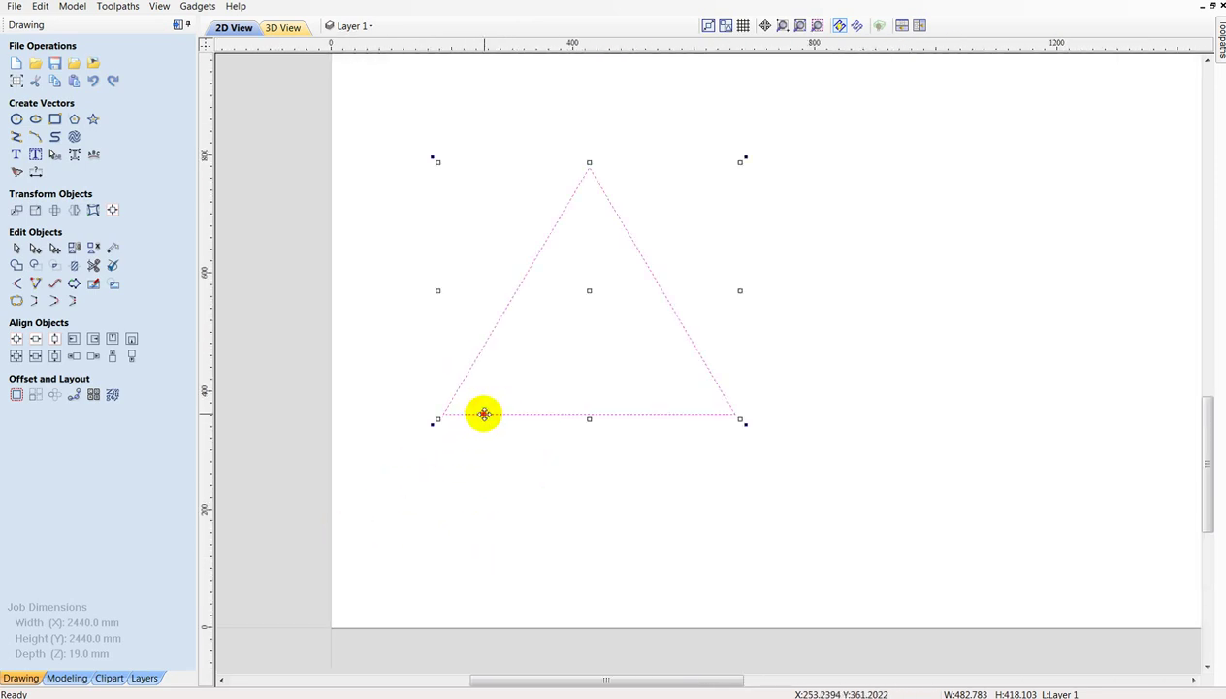
pyautogui.moveTo(485, 414); pyautogui.dragTo(413, 587)
pyautogui.scroll(-3, 419, 471)
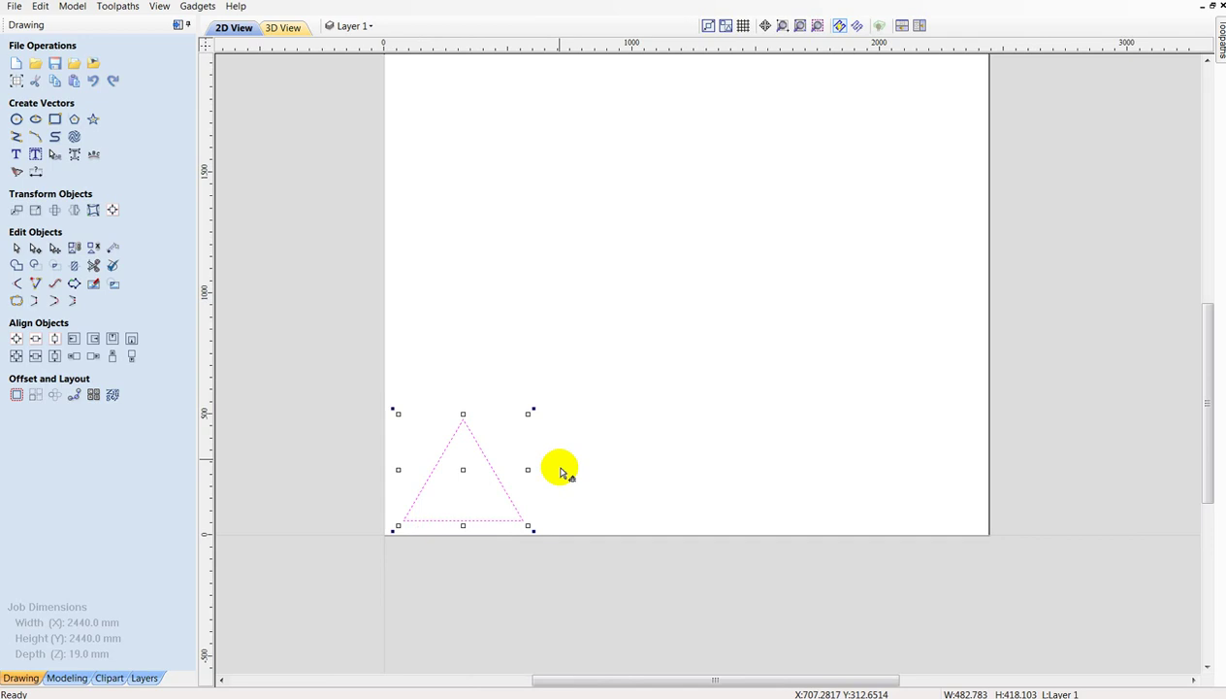
# Resize the triangle to 305 × 305 mm and snap its corner onto the sheet origin.
pyautogui.click(35, 211)
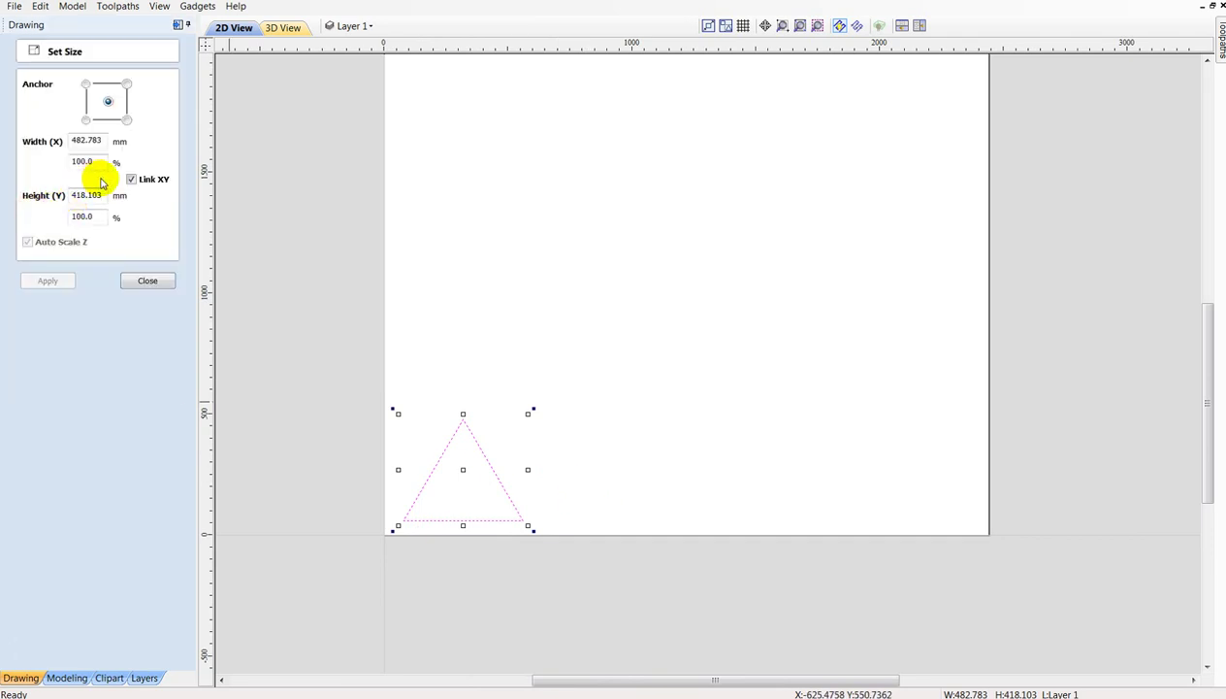
pyautogui.doubleClick(95, 142)
pyautogui.write('305')
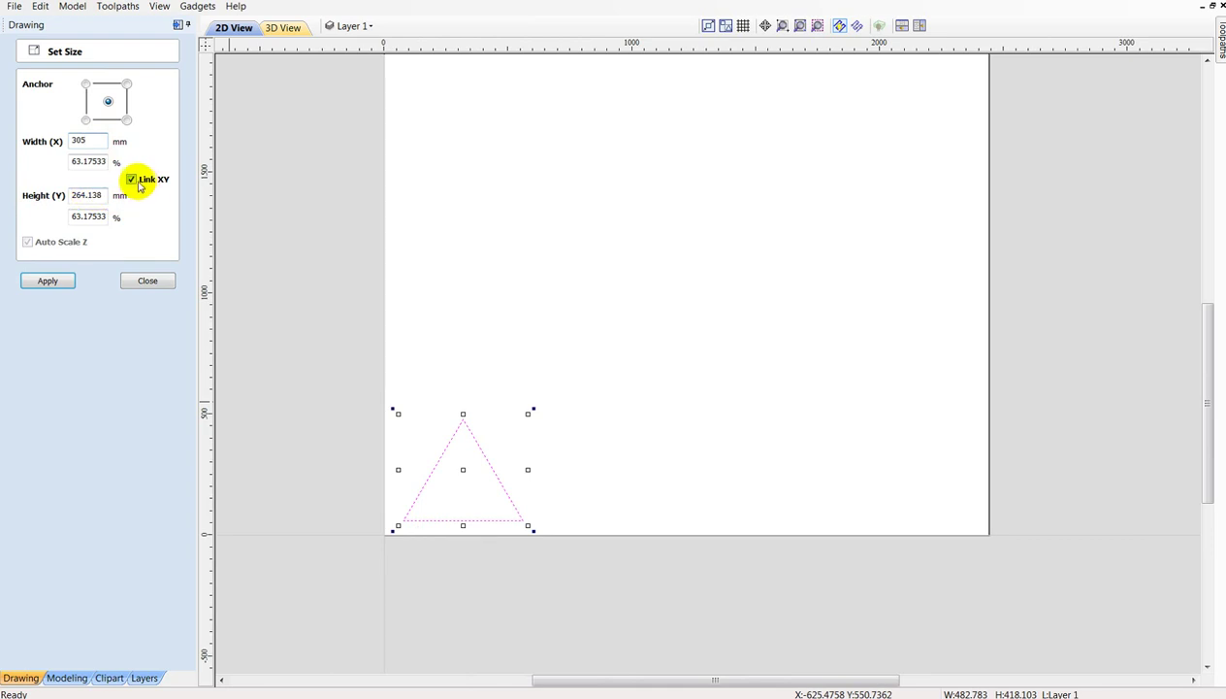
pyautogui.doubleClick(103, 195)
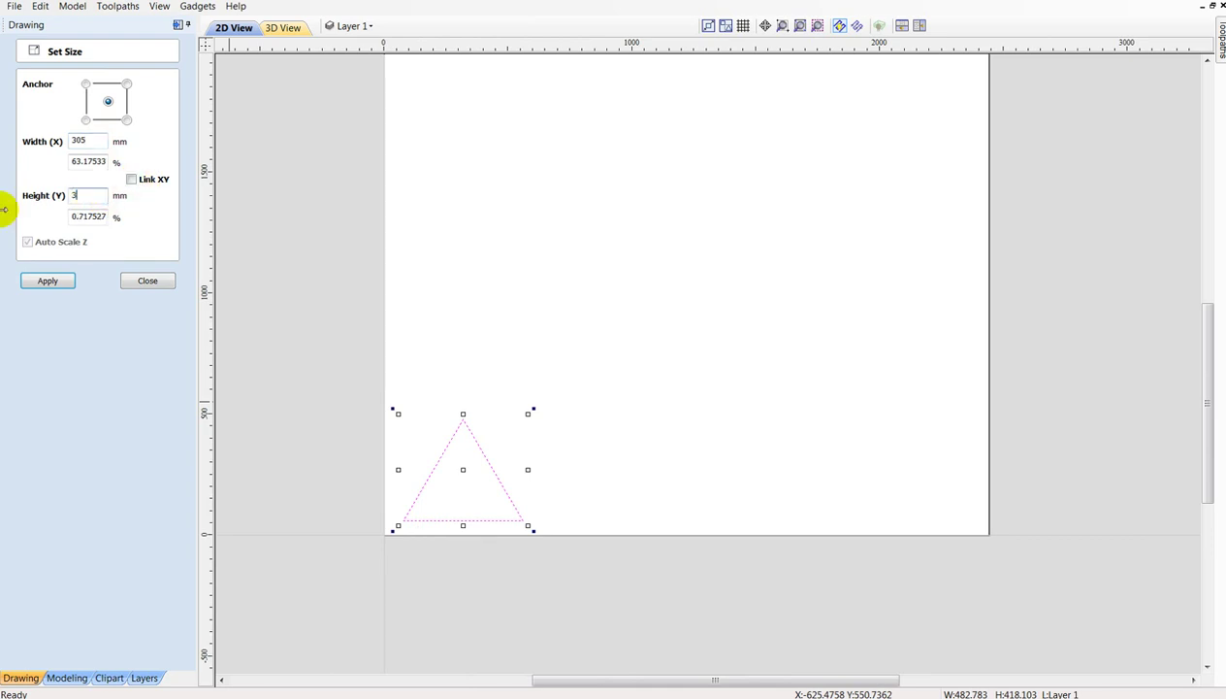
pyautogui.click(58, 282)
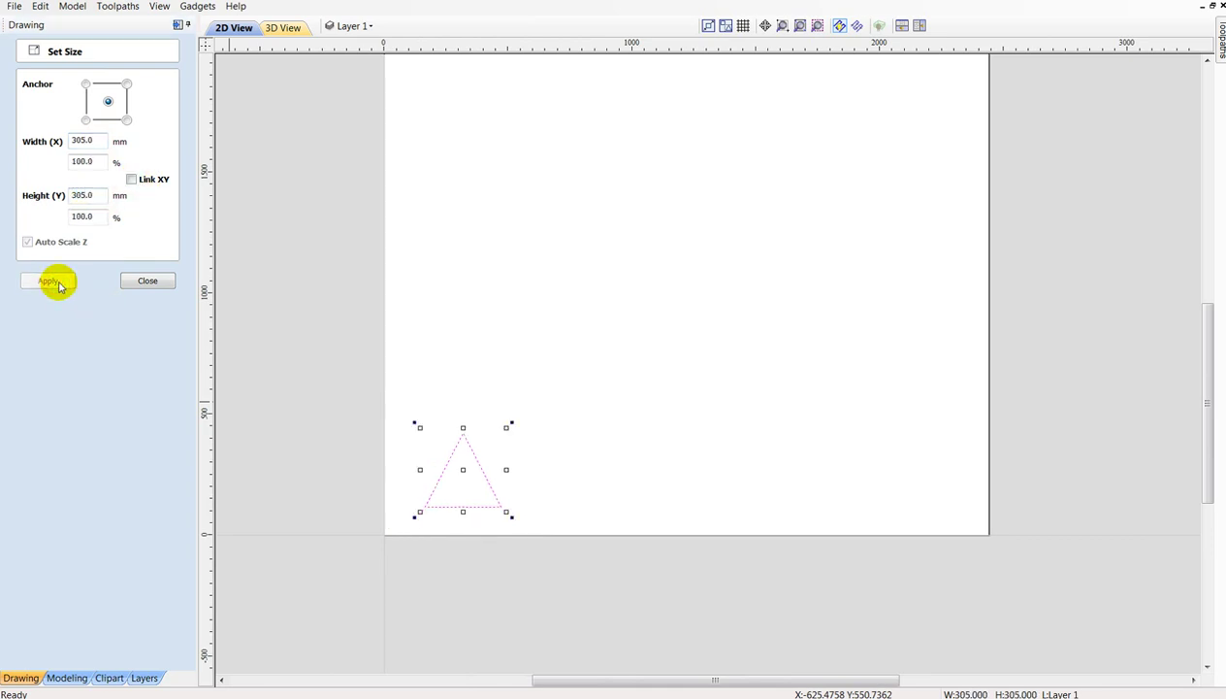
pyautogui.click(148, 281)
pyautogui.scroll(2, 411, 566)
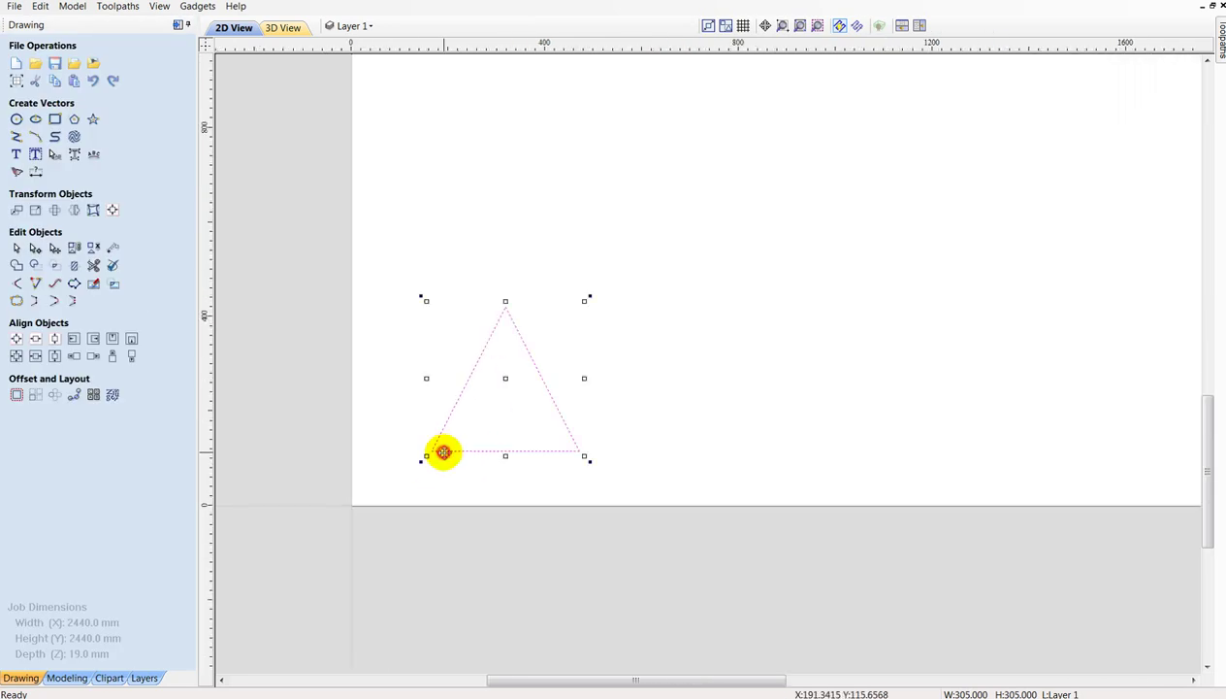
pyautogui.moveTo(449, 450); pyautogui.dragTo(369, 504)
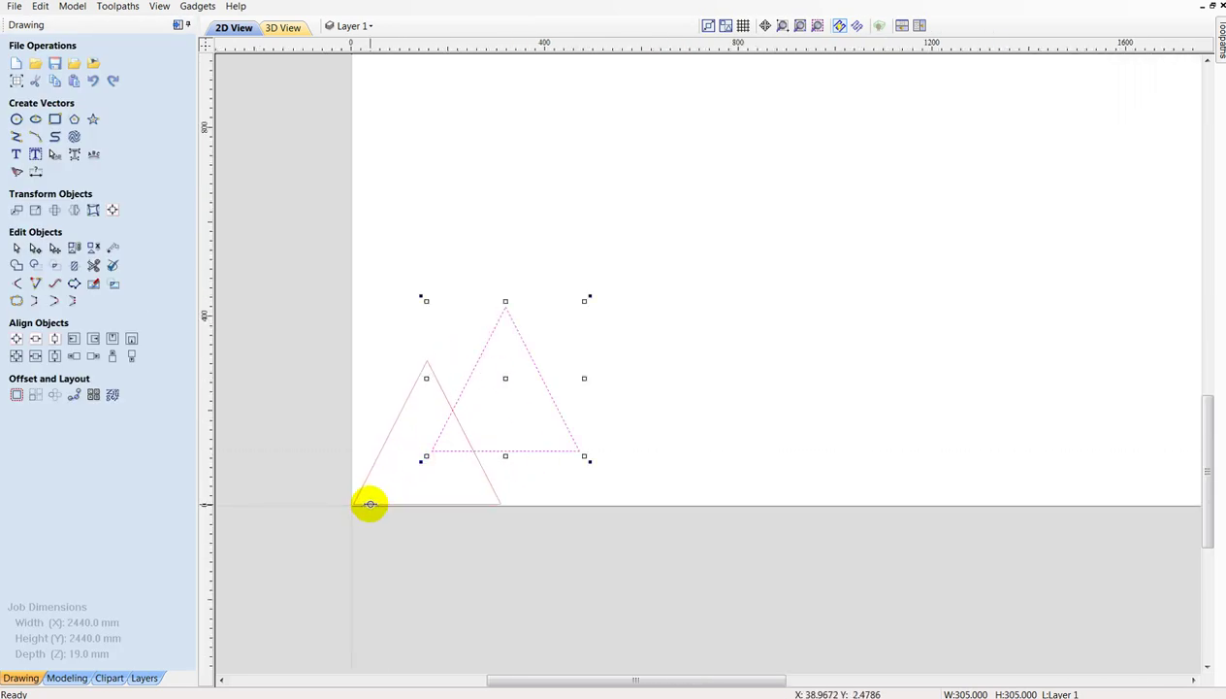
pyautogui.scroll(-5, 417, 502)
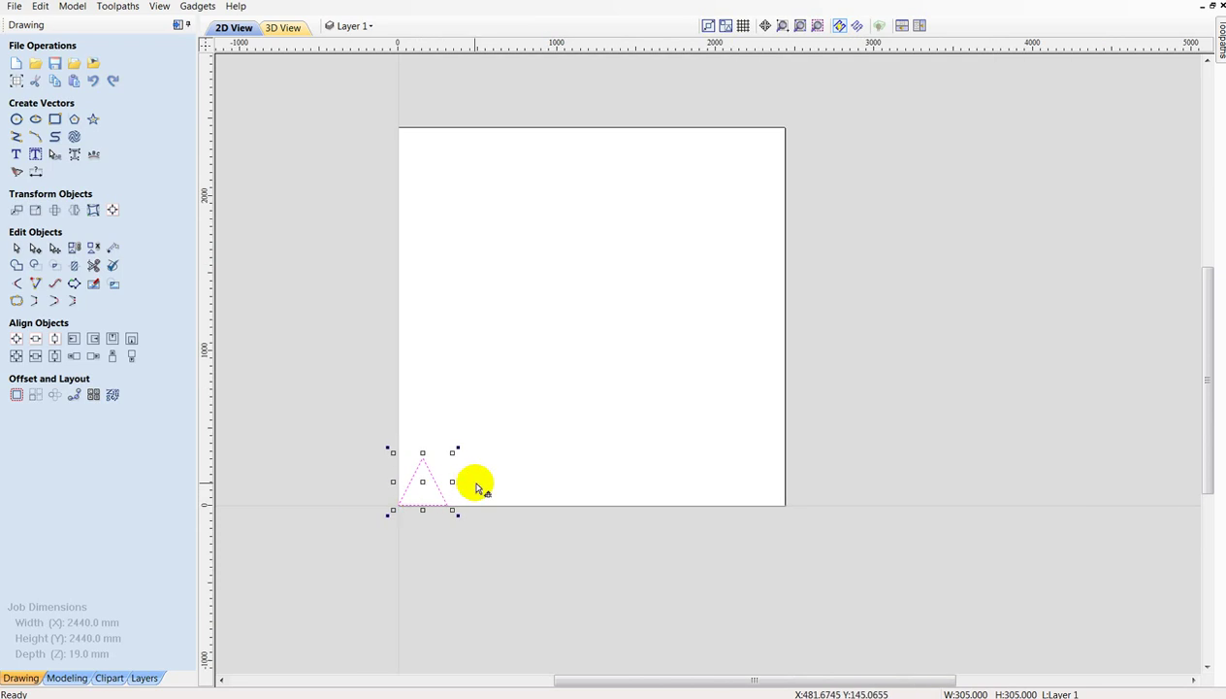
# Array-copy the triangle into an 8 × 8 grid and deselect it.
pyautogui.click(36, 394)
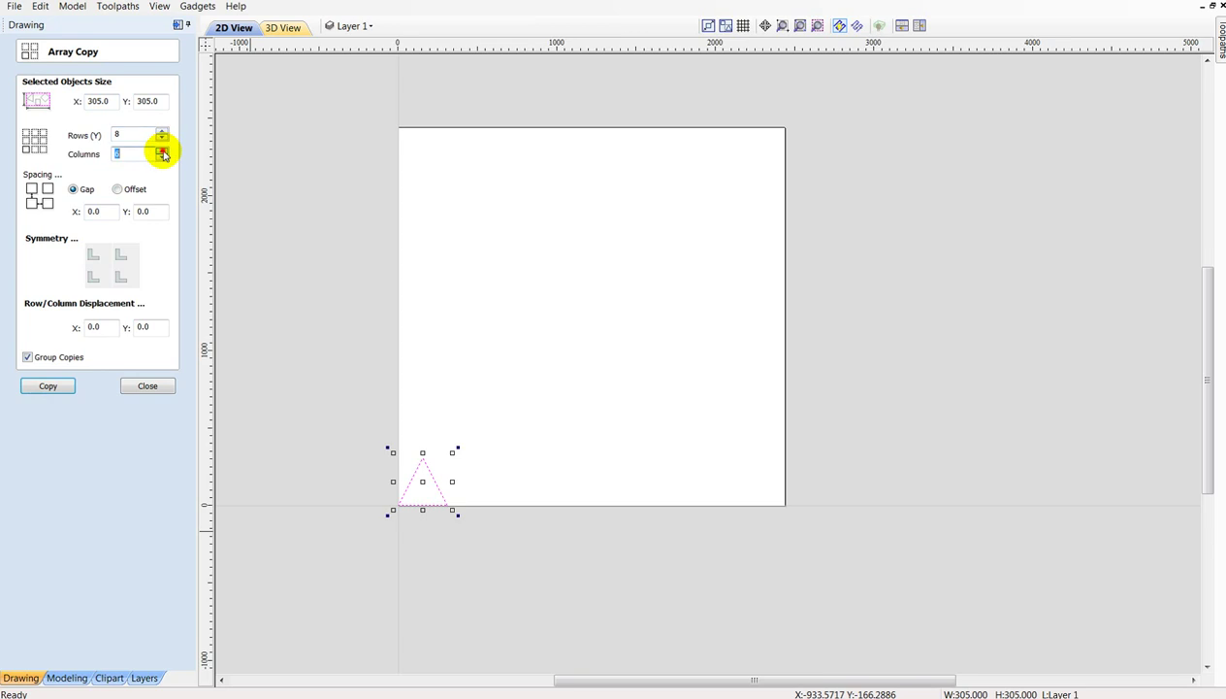
pyautogui.click(48, 387)
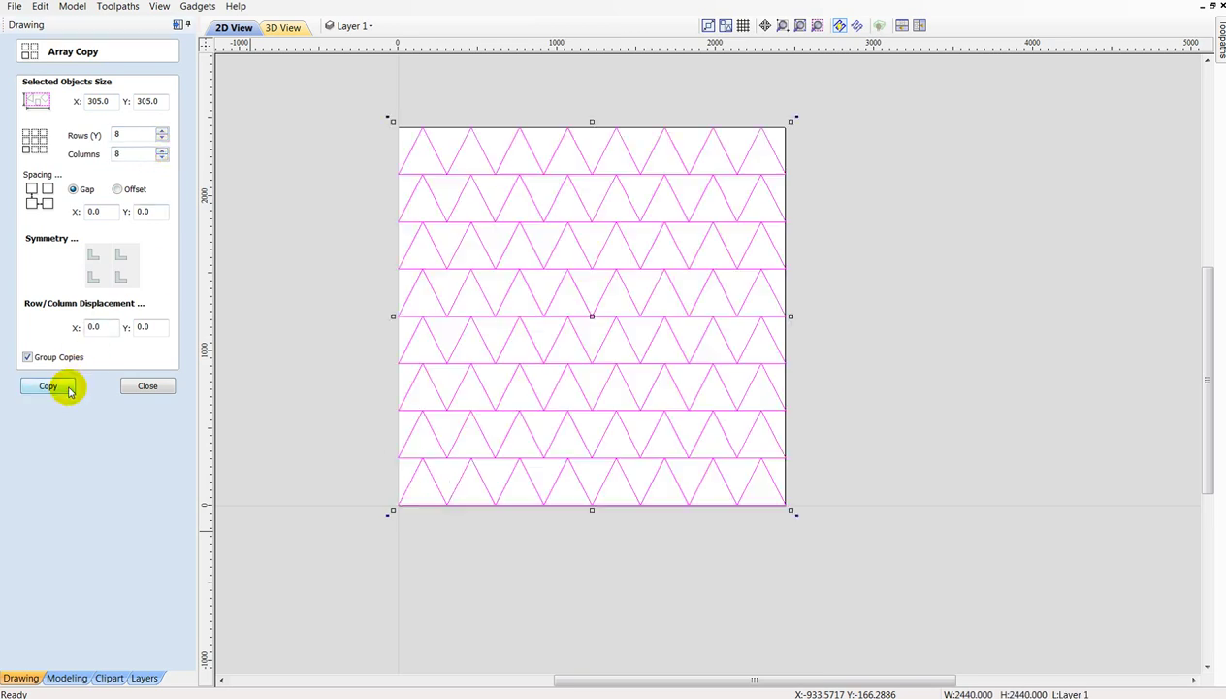
pyautogui.click(149, 385)
pyautogui.click(473, 577)
pyautogui.click(747, 566)
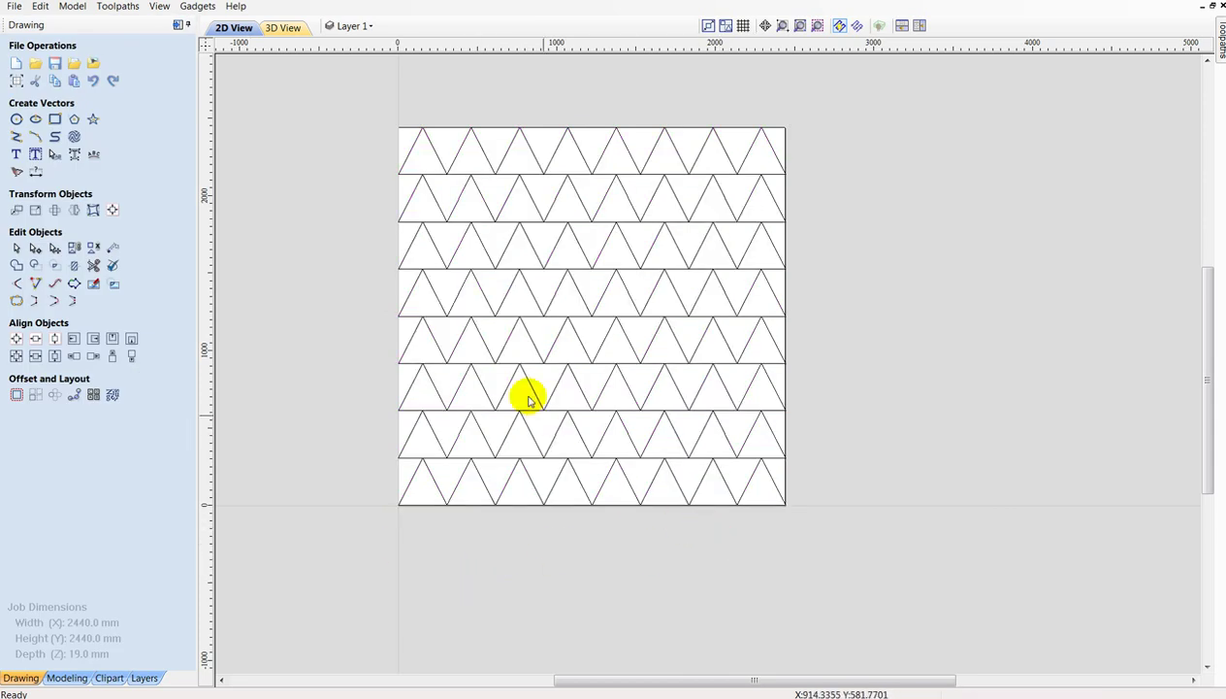
# Close the polygon options and check the triangle grid by selecting and deselecting it.
pyautogui.scroll(-2, 534, 430)
pyautogui.scroll(1, 992, 408)
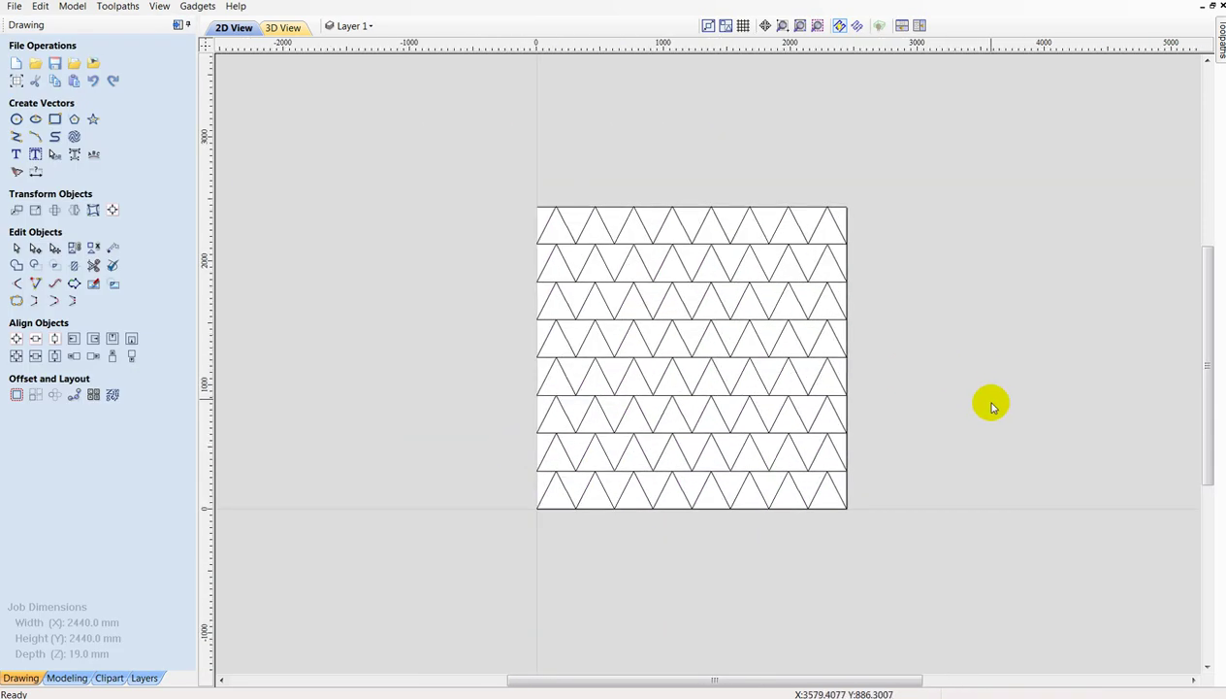
pyautogui.scroll(1, 962, 538)
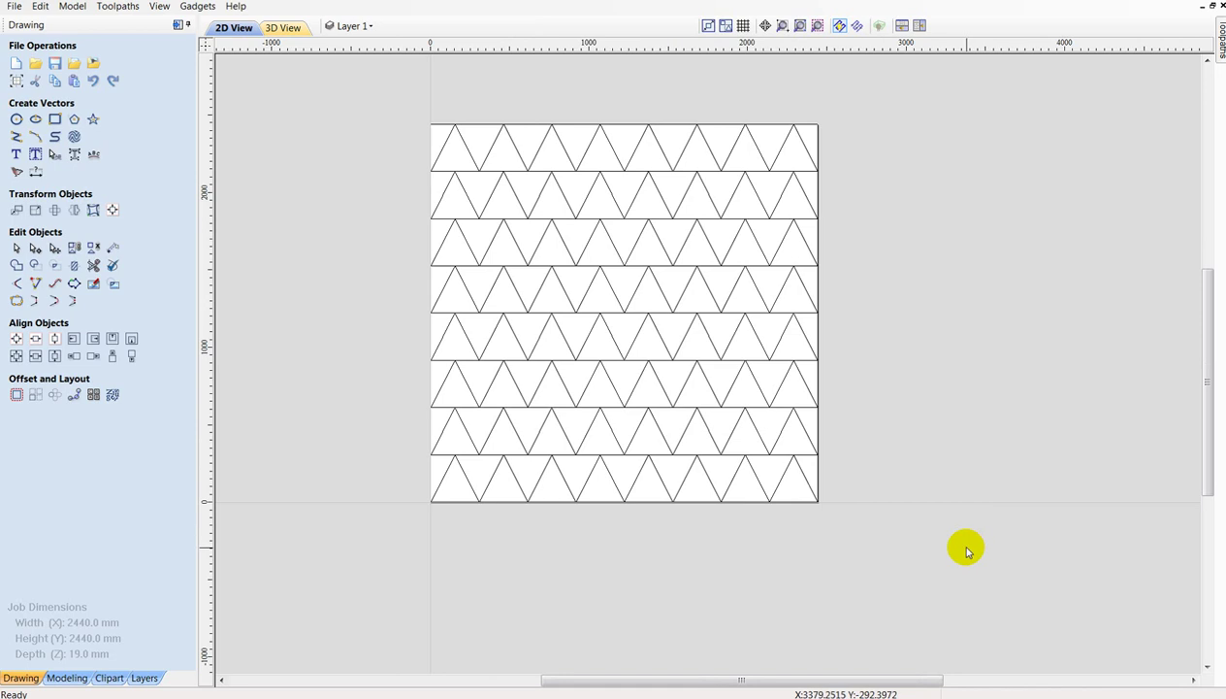
pyautogui.scroll(1, 1012, 350)
pyautogui.scroll(-2, 922, 372)
pyautogui.scroll(2, 816, 306)
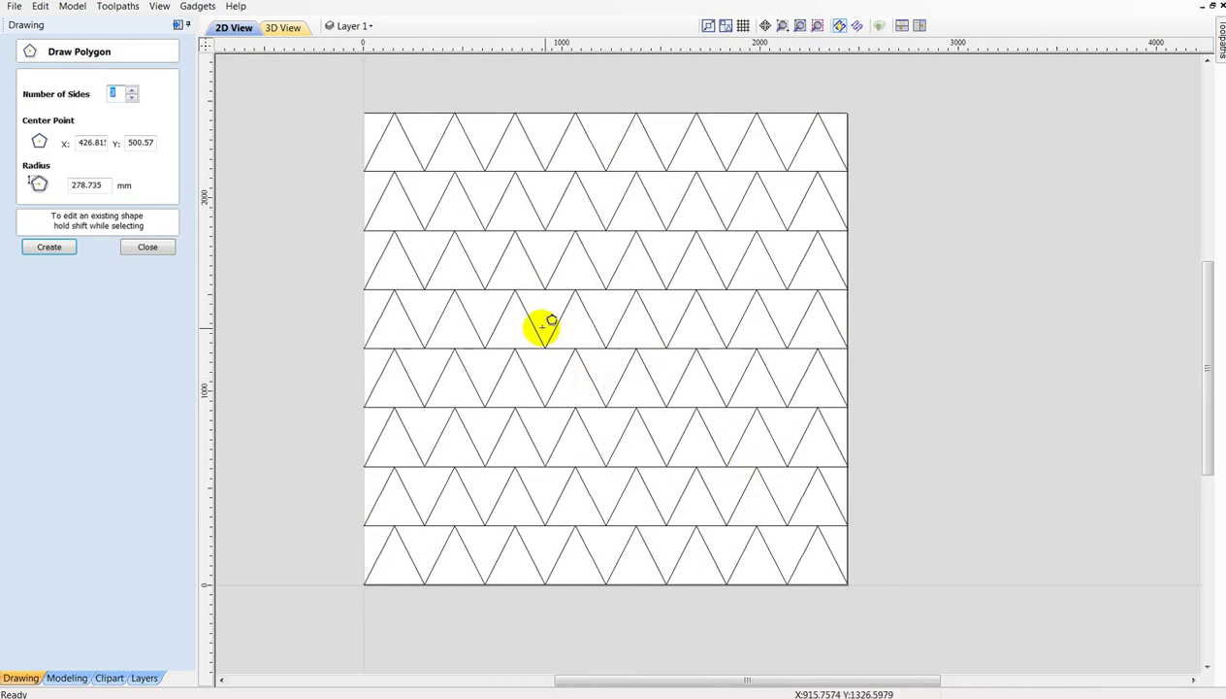
pyautogui.click(147, 247)
pyautogui.scroll(-1, 287, 326)
pyautogui.click(392, 283)
pyautogui.click(492, 547)
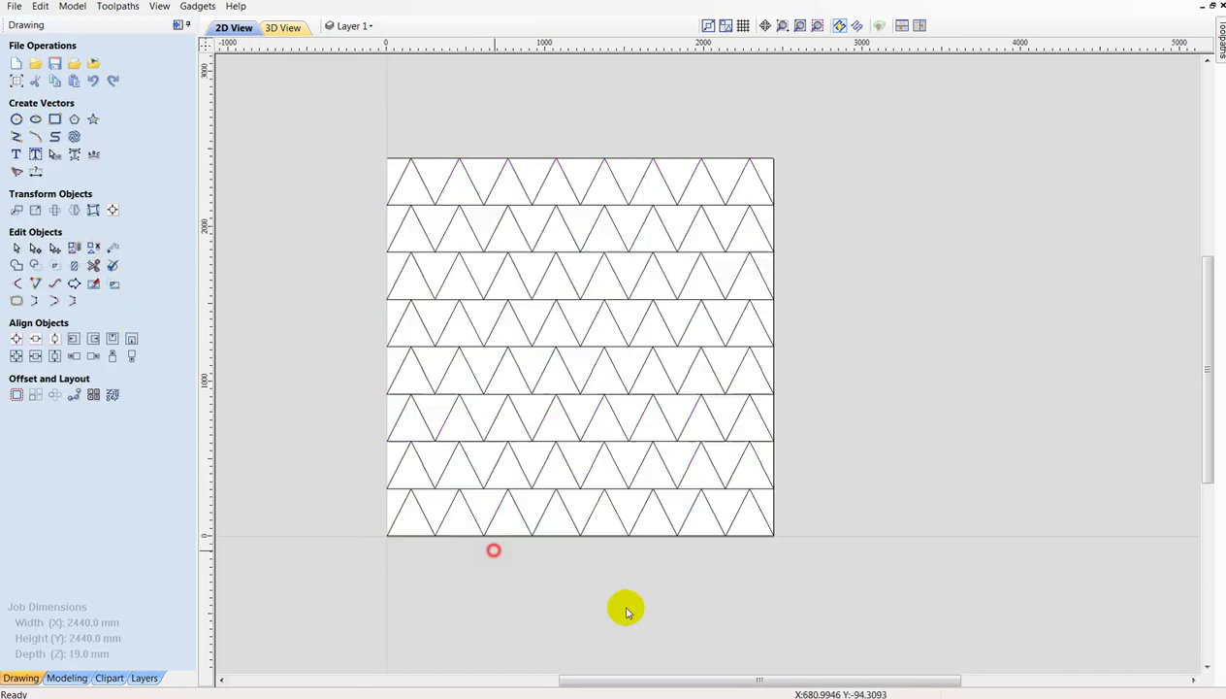
pyautogui.scroll(1, 465, 481)
pyautogui.scroll(-1, 393, 416)
# Rotate the second row of triangles from the bottom by 180°.
pyautogui.moveTo(334, 370); pyautogui.dragTo(763, 437)
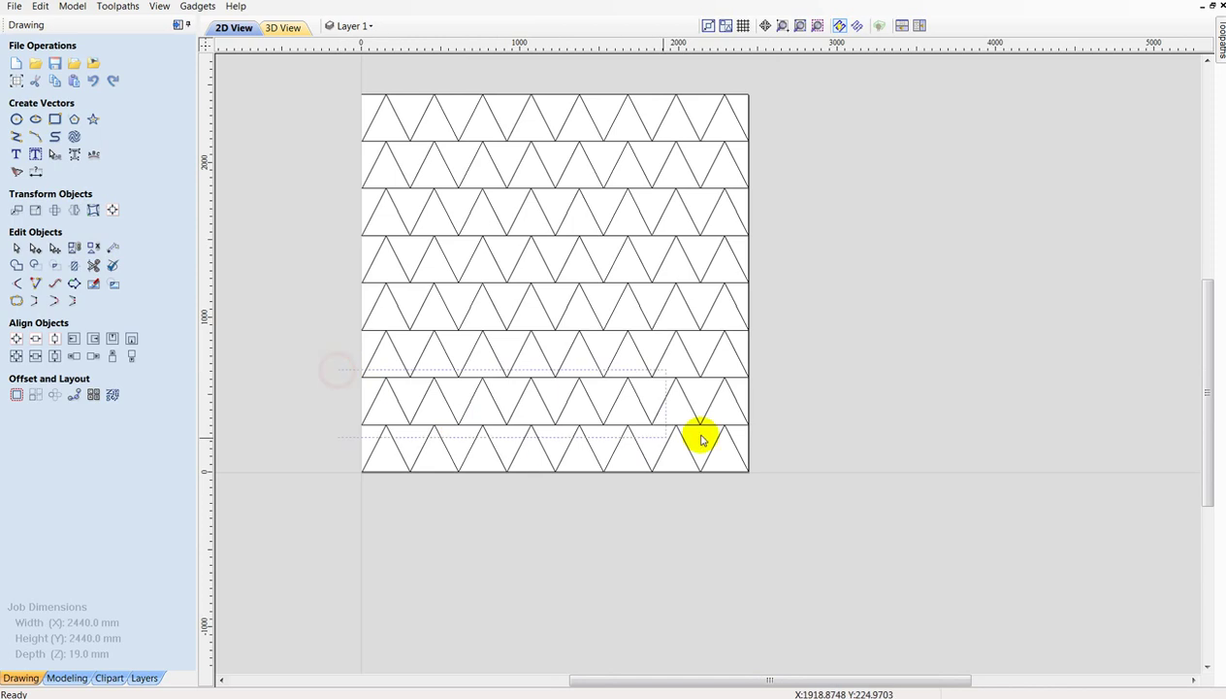
pyautogui.scroll(1, 762, 438)
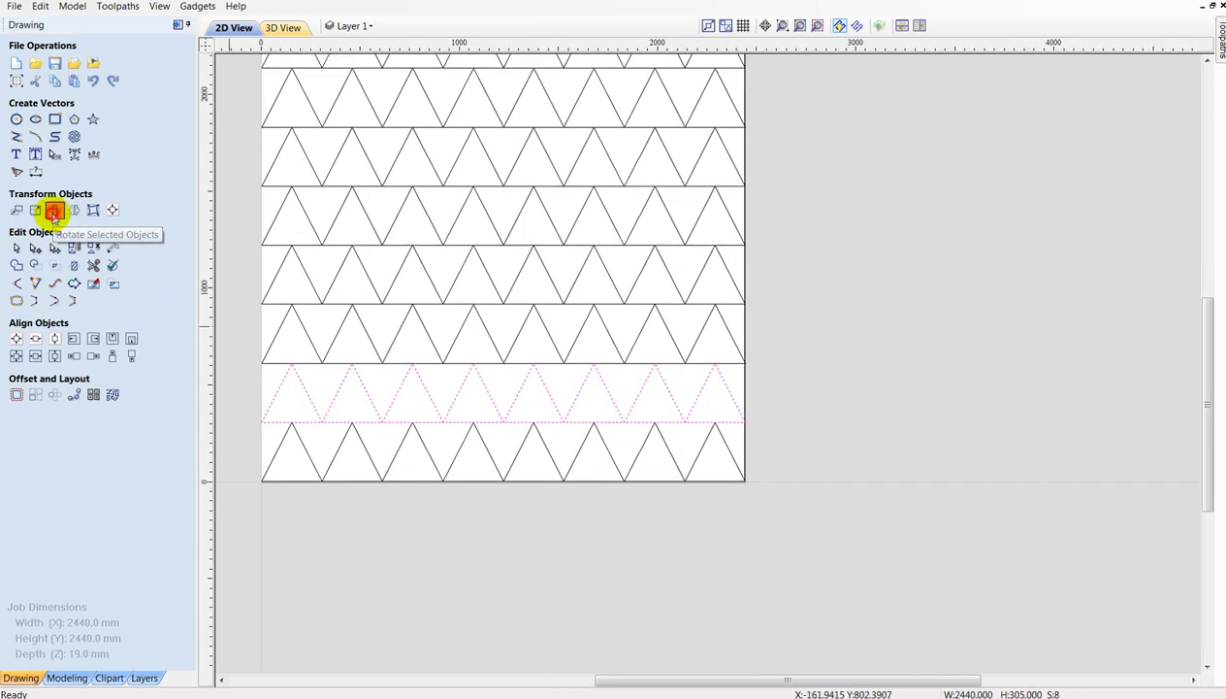
pyautogui.click(53, 212)
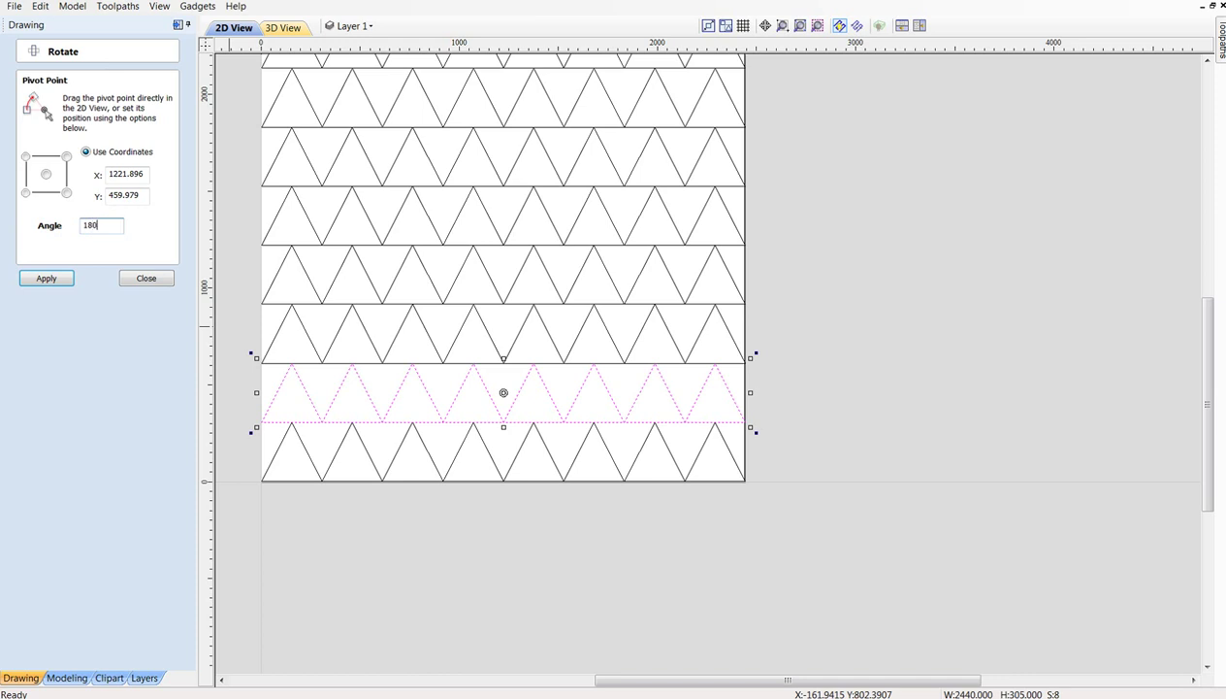
pyautogui.click(49, 281)
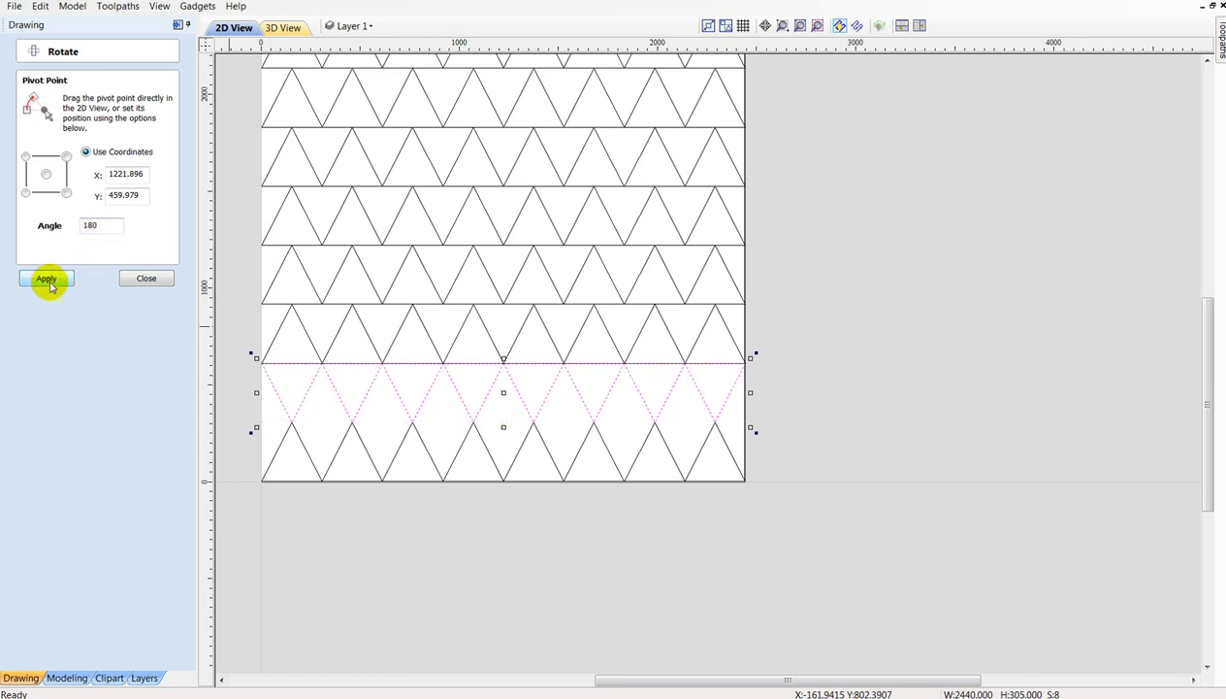
pyautogui.click(146, 280)
pyautogui.scroll(-1, 441, 543)
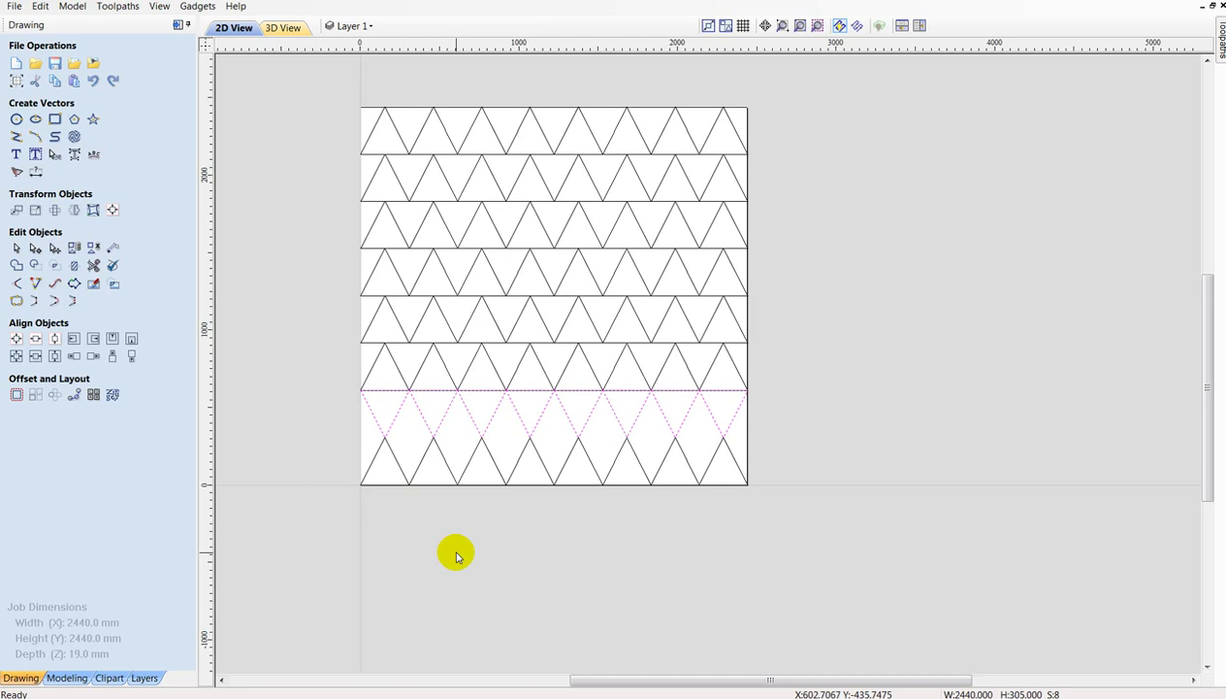
pyautogui.click(459, 556)
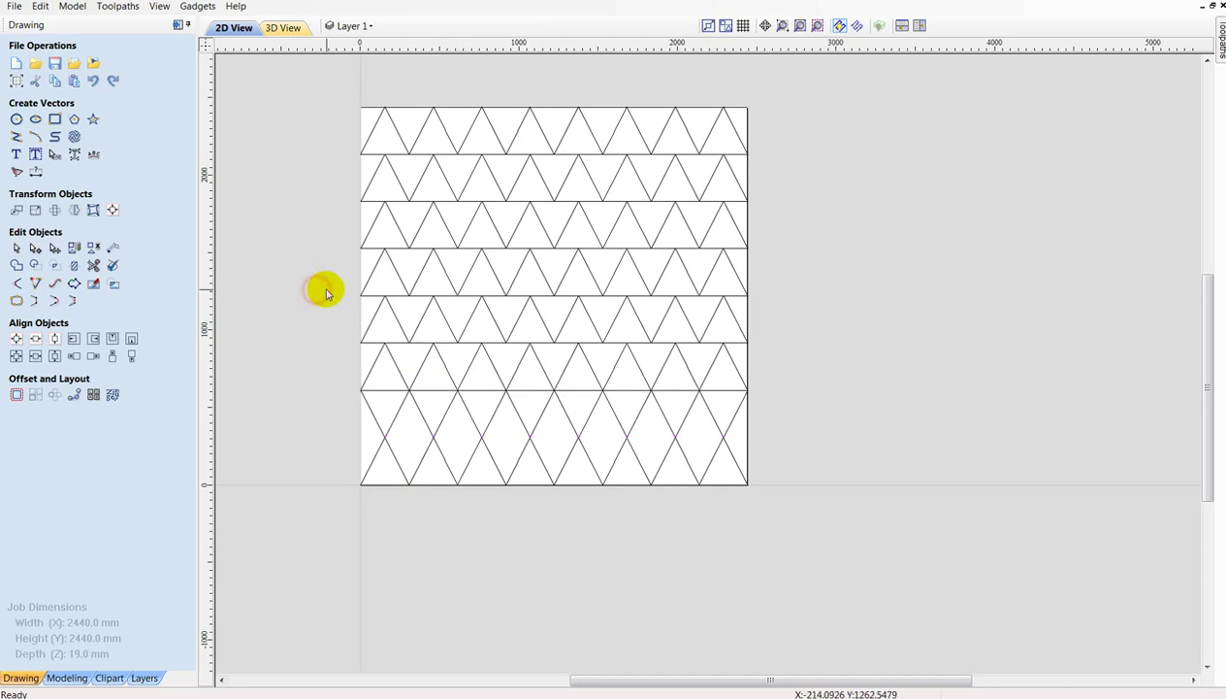
pyautogui.scroll(1, 326, 293)
# Rotate the fourth row of triangles from the bottom by 180°.
pyautogui.moveTo(330, 299); pyautogui.dragTo(884, 363)
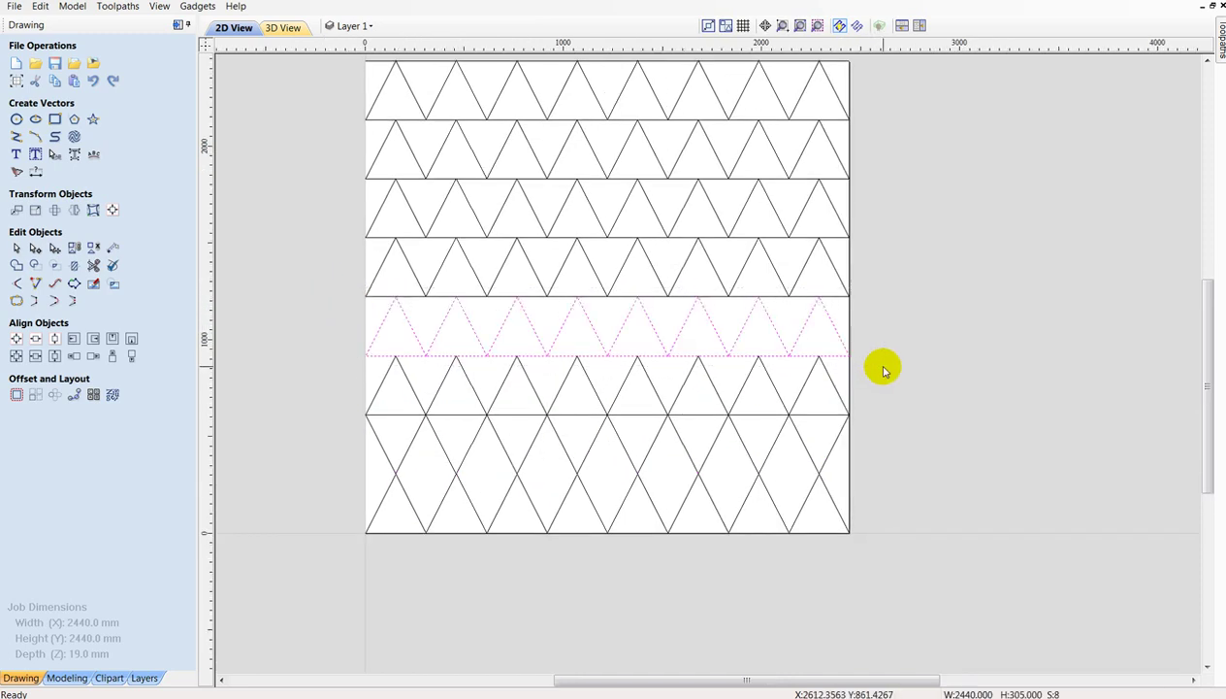
pyautogui.click(58, 212)
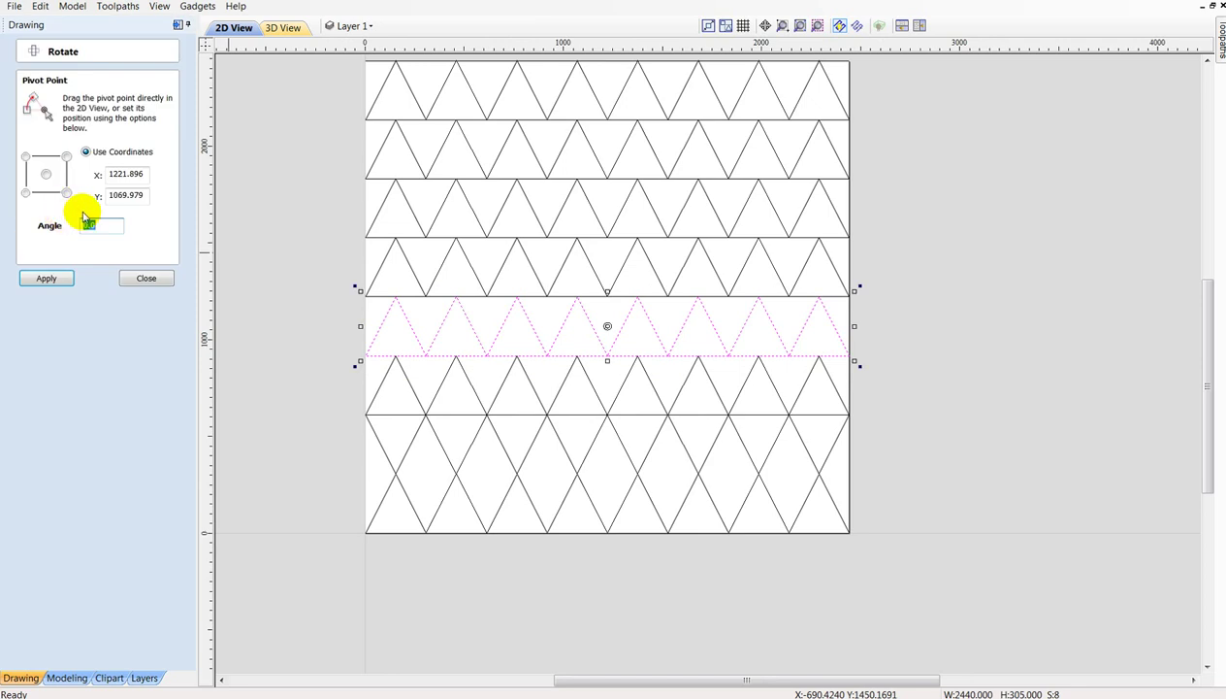
pyautogui.click(44, 278)
pyautogui.scroll(-2, 295, 450)
pyautogui.scroll(2, 1037, 344)
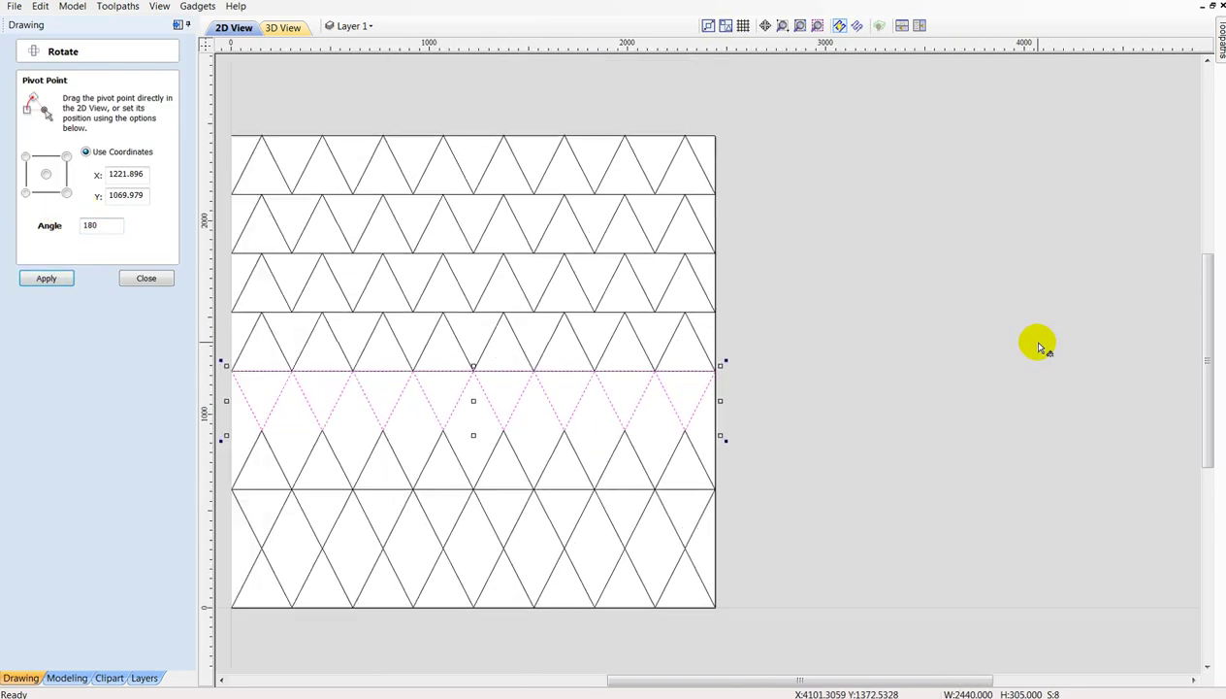
pyautogui.scroll(-2, 1037, 344)
pyautogui.scroll(1, 730, 328)
pyautogui.click(970, 330)
pyautogui.scroll(1, 936, 334)
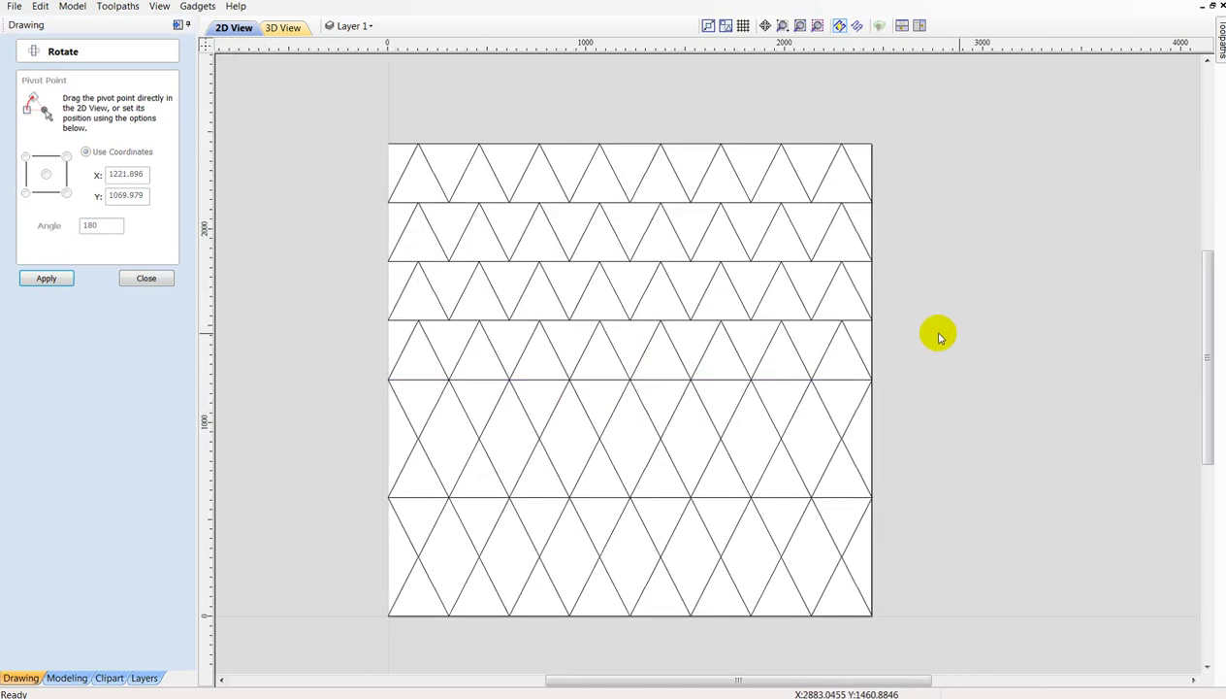
# Flip the sixth row from the bottom and the top row by 180°.
pyautogui.click(379, 270)
pyautogui.click(843, 322)
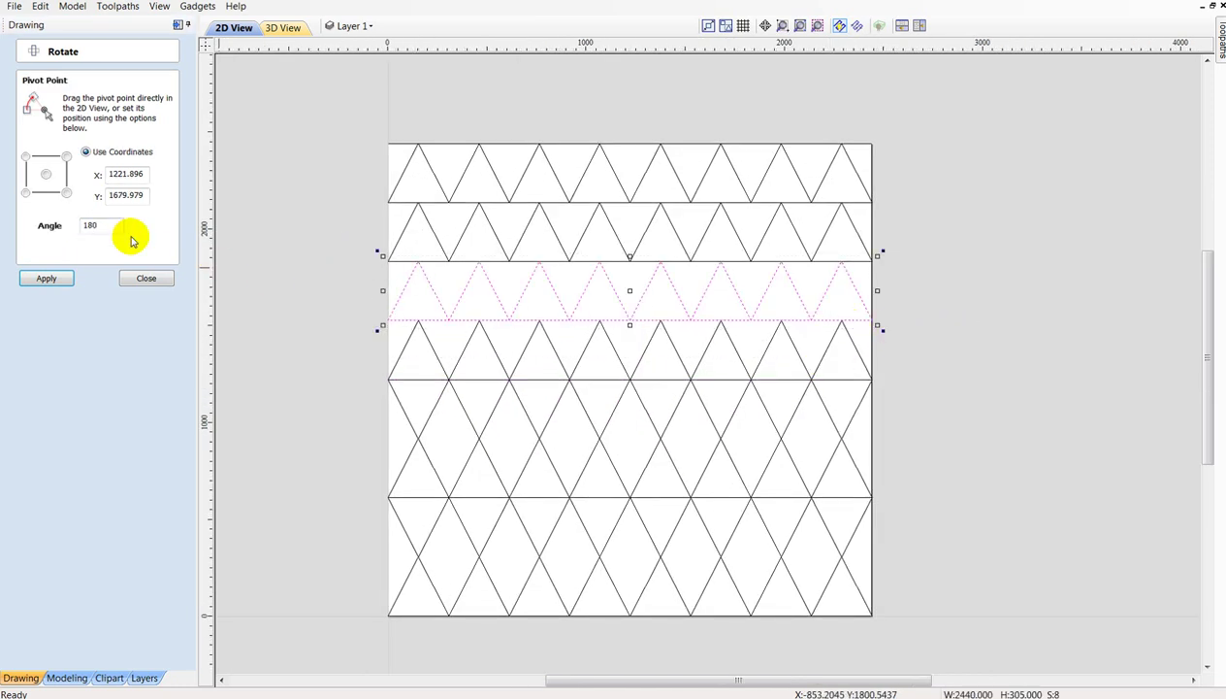
pyautogui.click(46, 278)
pyautogui.moveTo(354, 137); pyautogui.dragTo(869, 222)
pyautogui.click(61, 277)
pyautogui.click(146, 278)
pyautogui.scroll(-2, 524, 392)
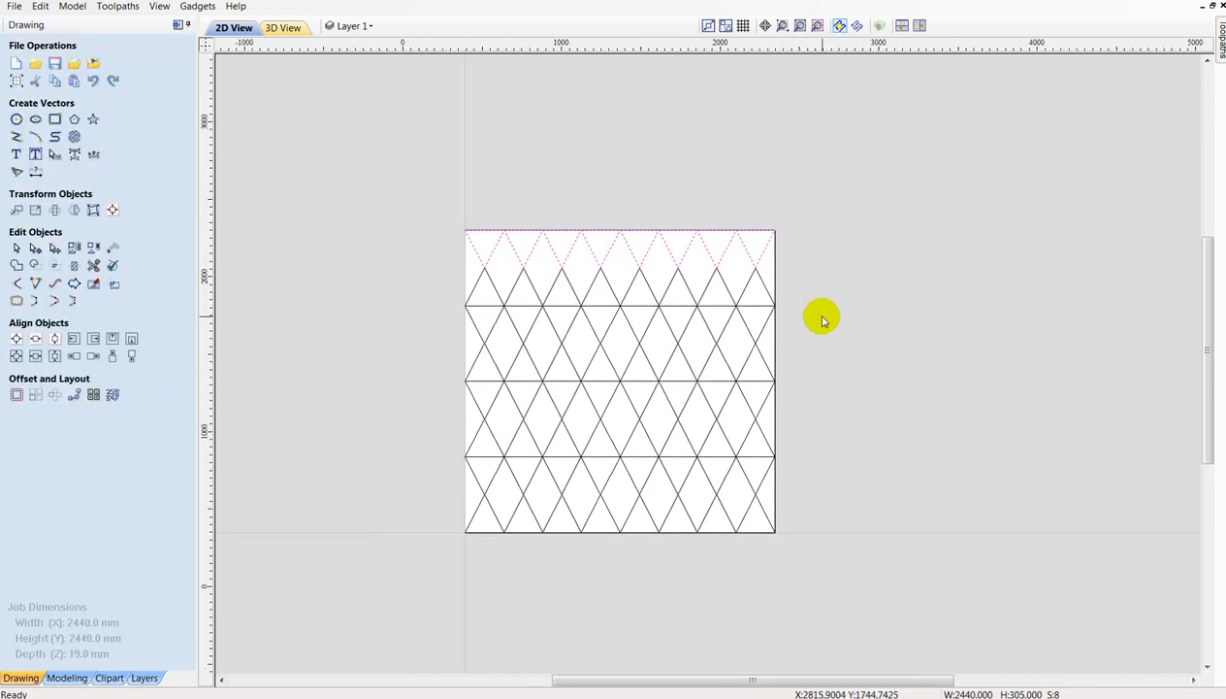
pyautogui.scroll(1, 823, 320)
pyautogui.click(883, 391)
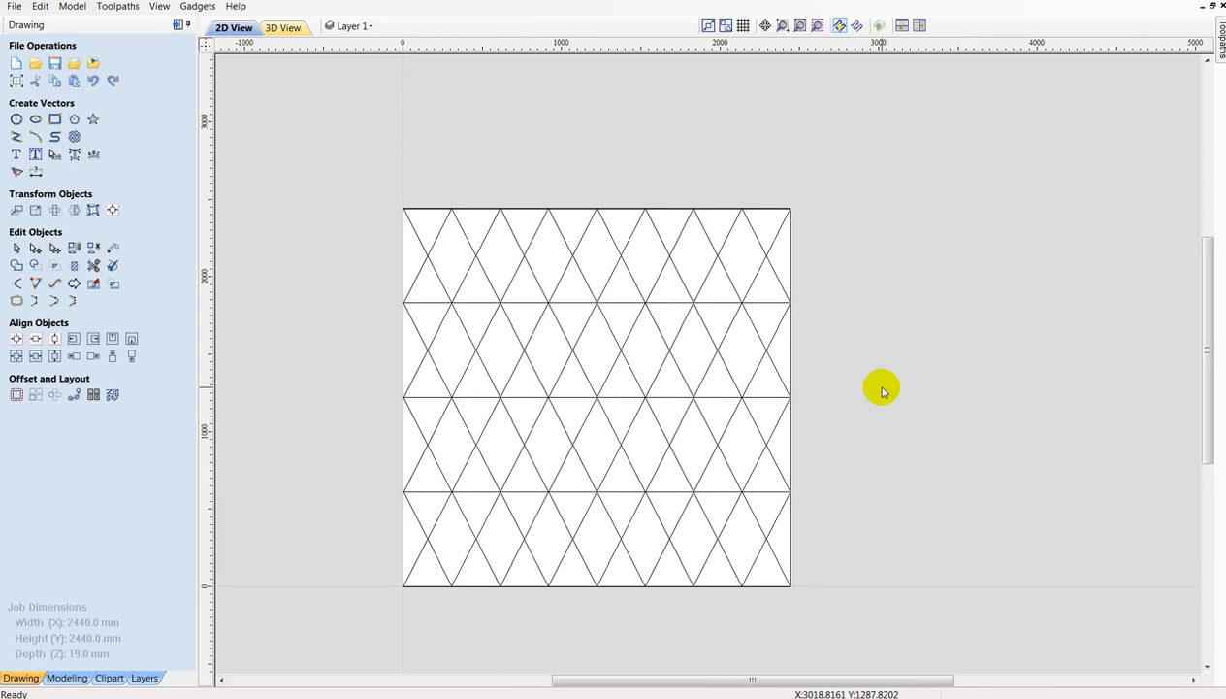
# Reselect the top row of triangles and rotate it 180° to complete the diamond lattice.
pyautogui.click(74, 118)
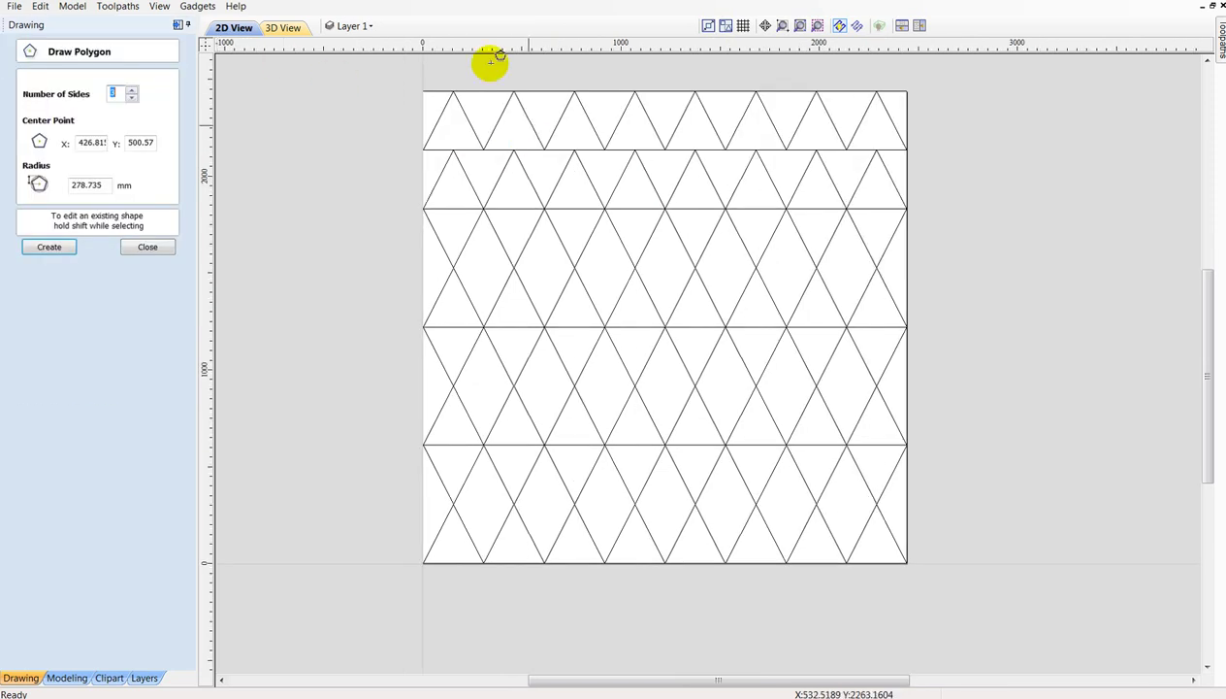
pyautogui.click(146, 247)
pyautogui.moveTo(364, 66); pyautogui.dragTo(924, 165)
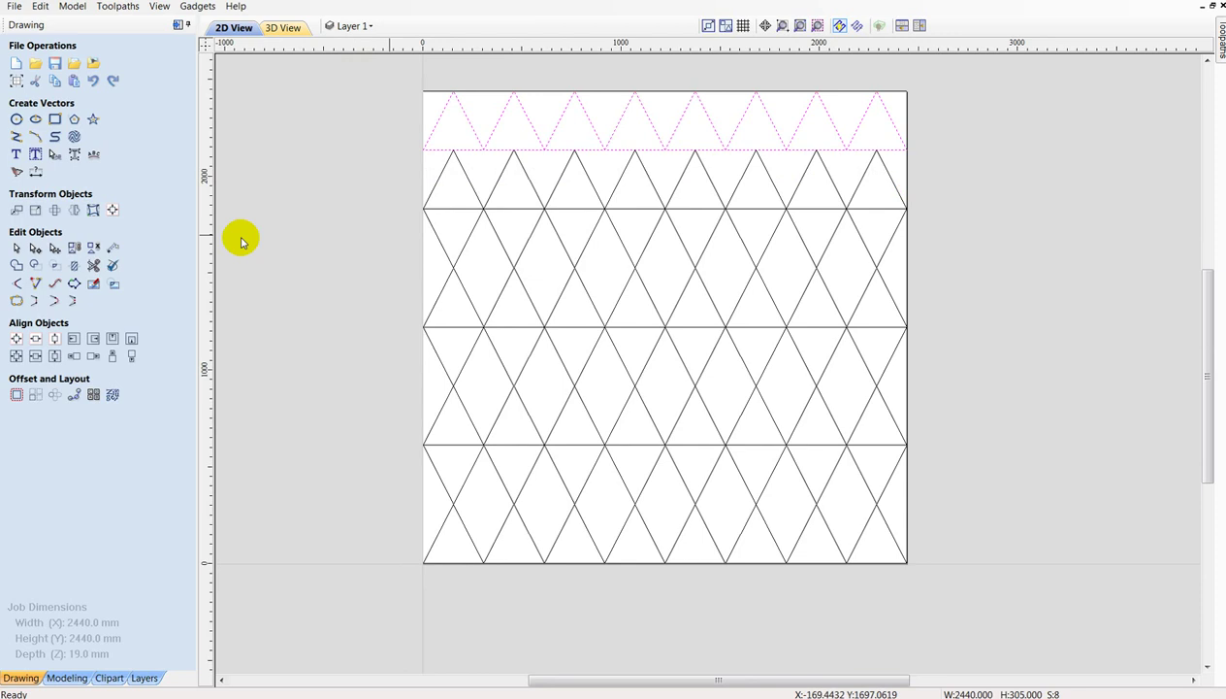
pyautogui.click(57, 211)
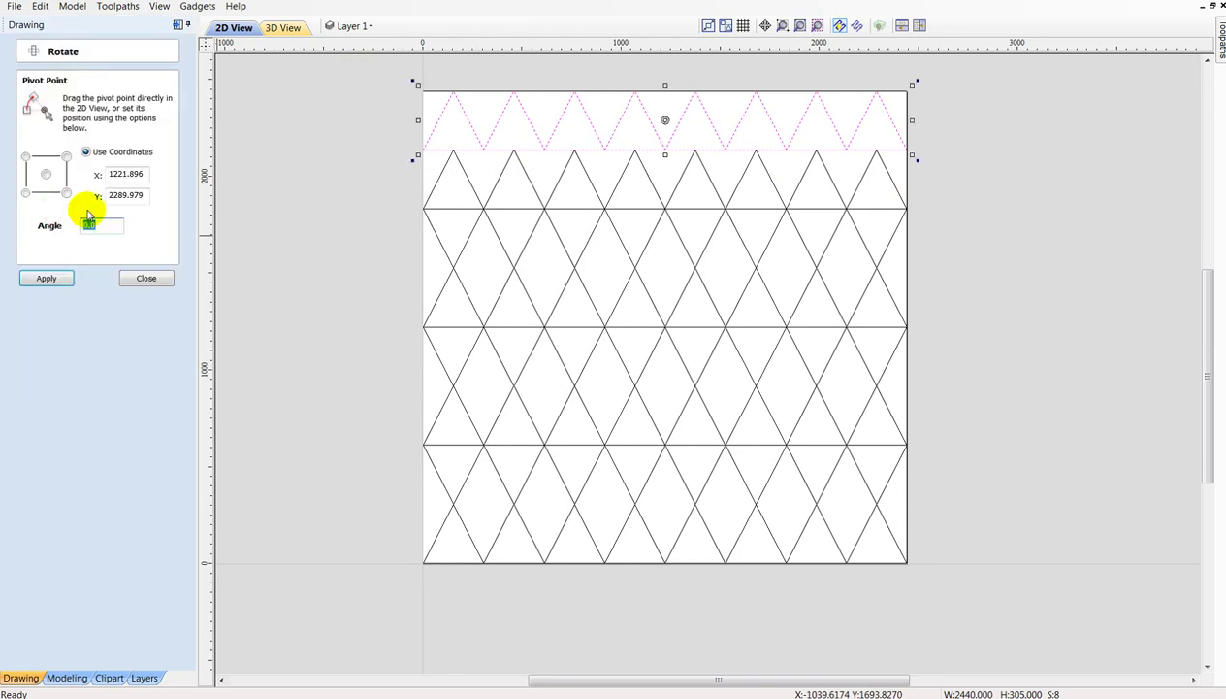
pyautogui.click(47, 279)
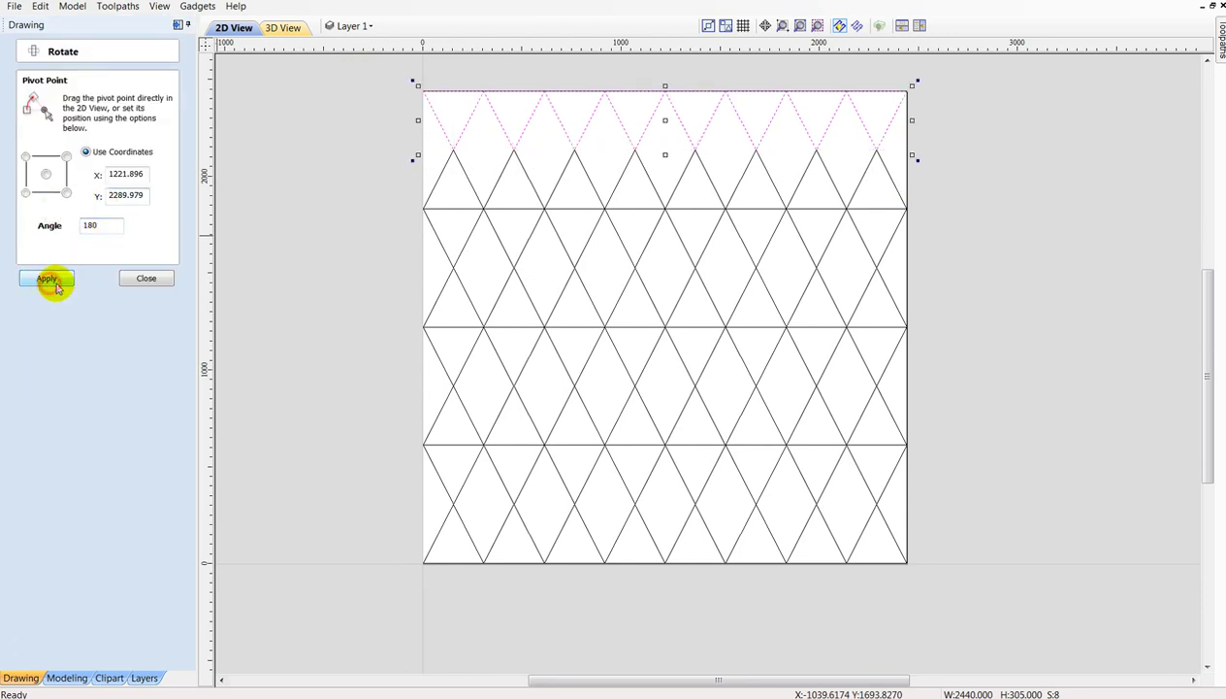
pyautogui.click(147, 278)
pyautogui.click(345, 483)
pyautogui.scroll(-2, 618, 535)
pyautogui.scroll(3, 620, 508)
# Group the bottom row of triangles, then group the second row from the bottom.
pyautogui.moveTo(325, 414); pyautogui.dragTo(888, 529)
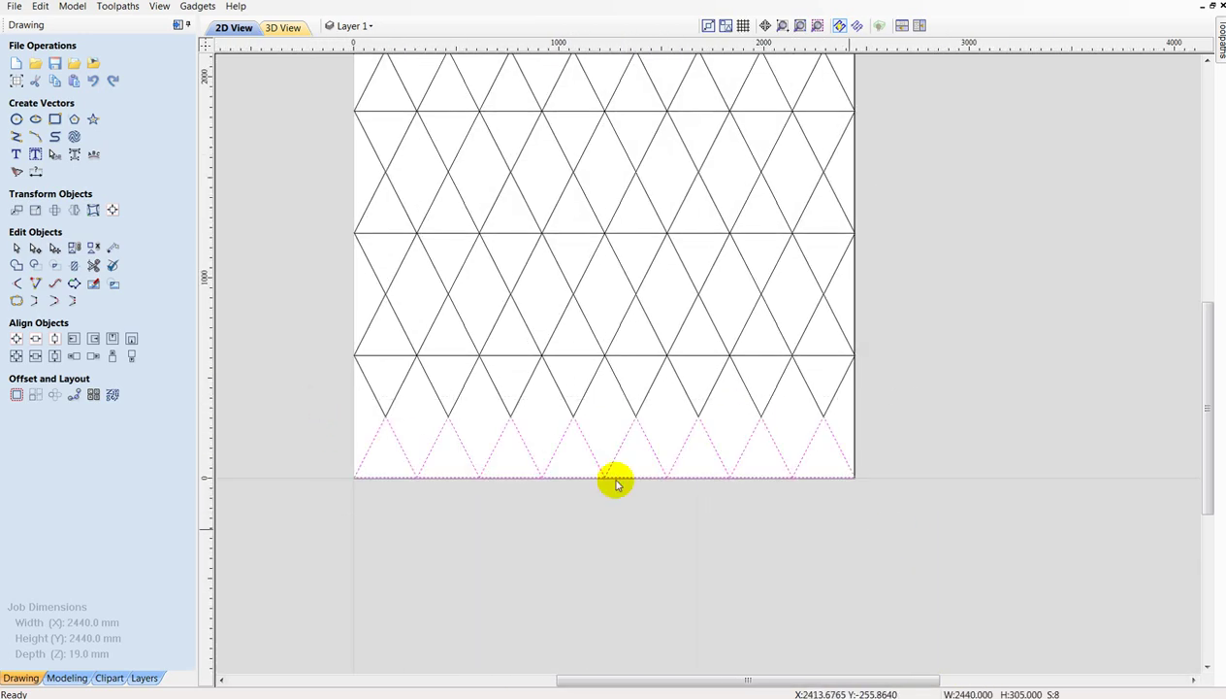
pyautogui.click(75, 251)
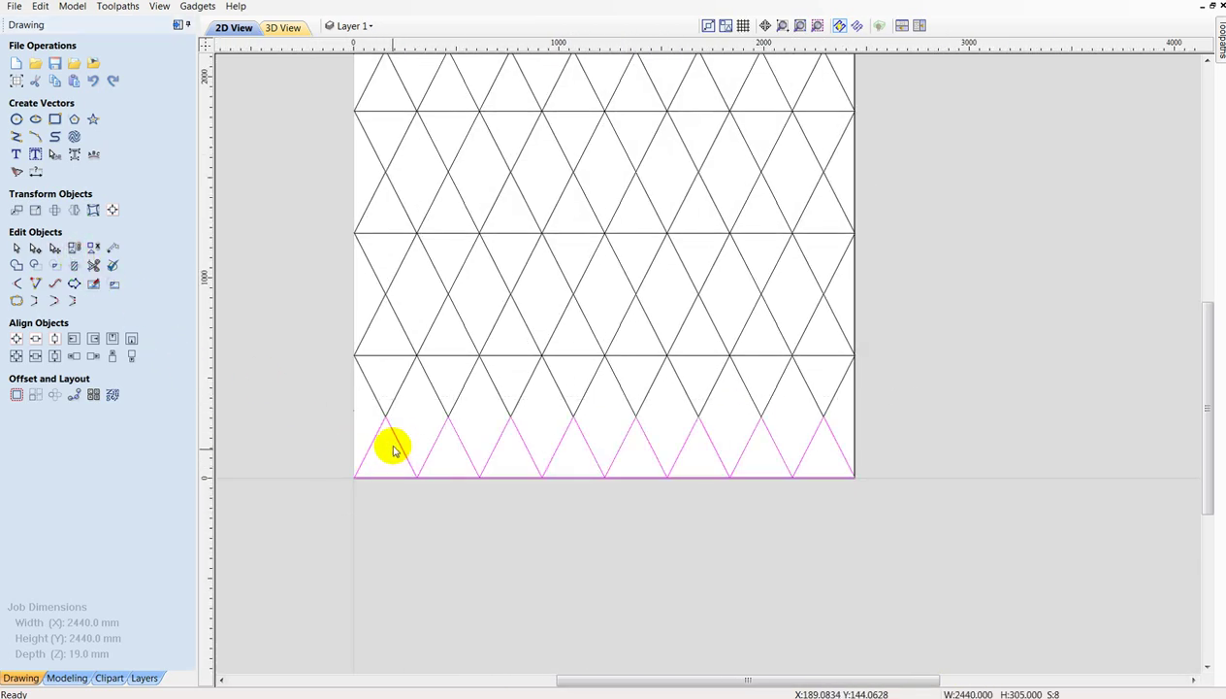
pyautogui.click(395, 439)
pyautogui.moveTo(307, 328)
pyautogui.mouseDown()
pyautogui.moveTo(978, 433)
pyautogui.moveTo(964, 424)
pyautogui.mouseUp()
pyautogui.click(74, 247)
# Drag the grouped magenta zigzag row down the sheet.
pyautogui.scroll(2, 447, 415)
pyautogui.click(448, 405)
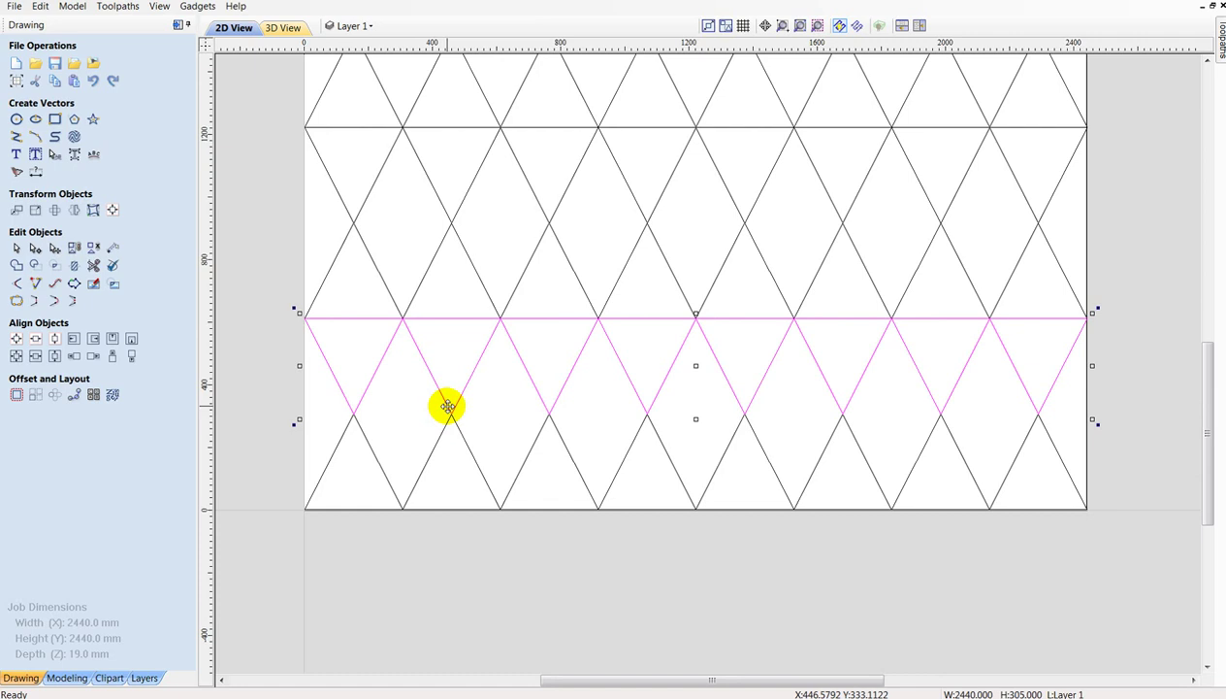
pyautogui.moveTo(448, 405); pyautogui.dragTo(455, 460)
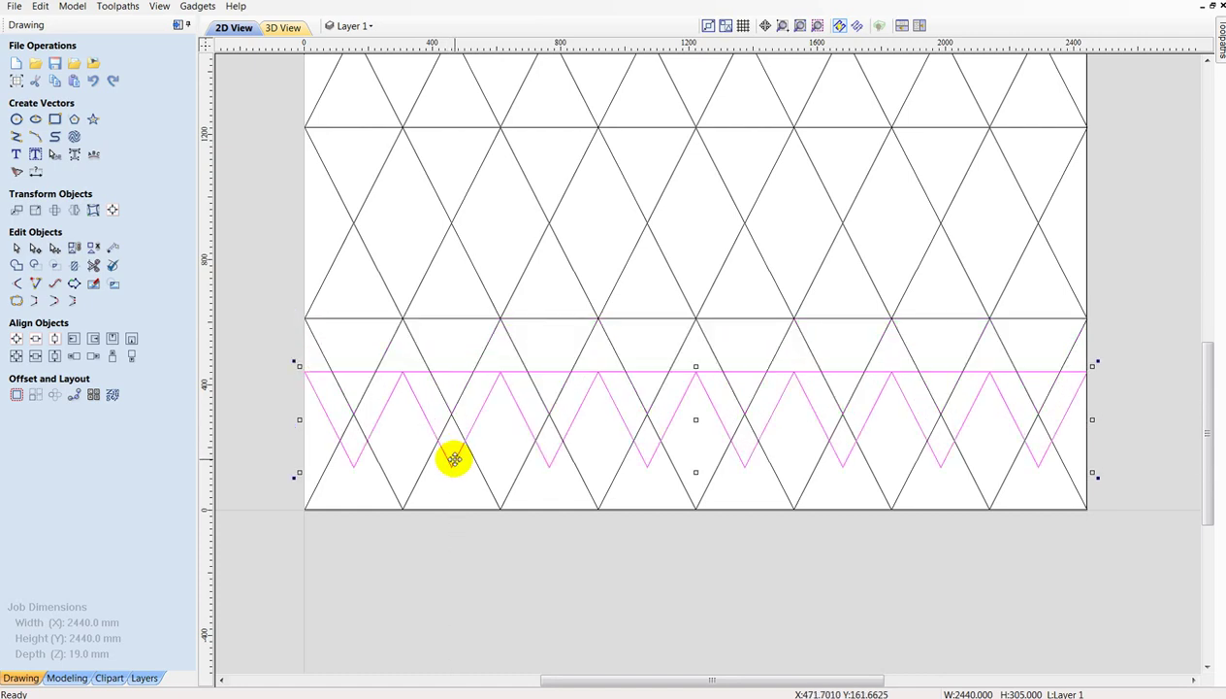
pyautogui.scroll(1, 442, 442)
pyautogui.scroll(1, 438, 434)
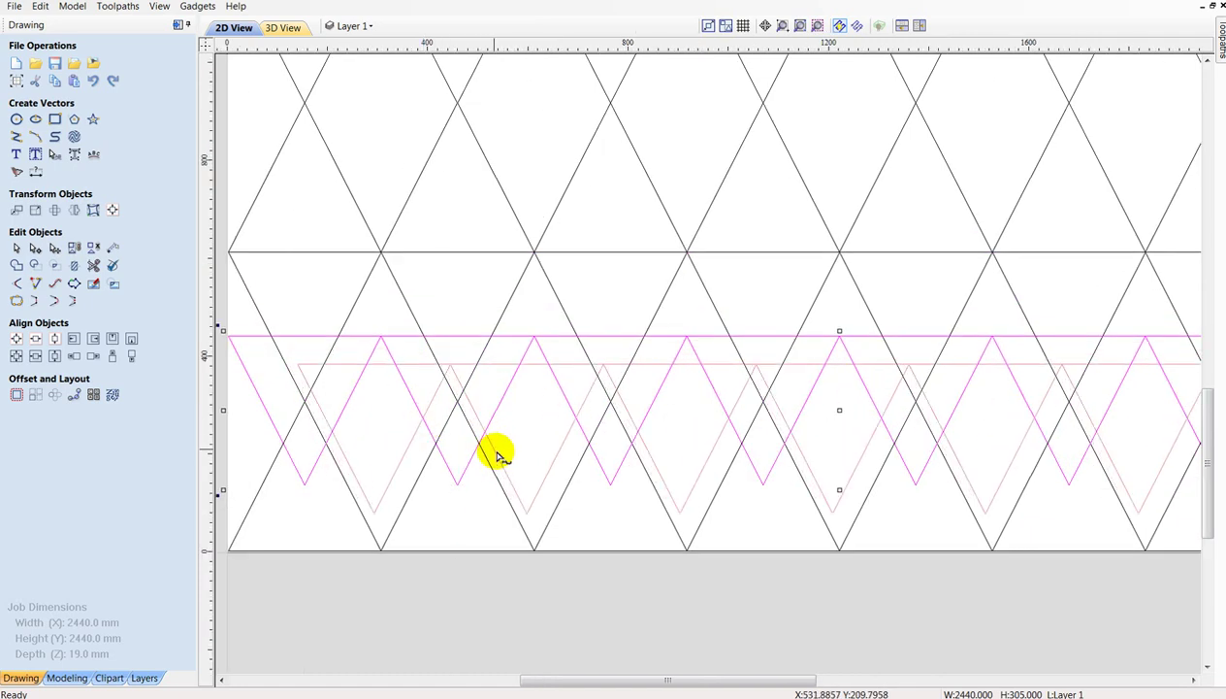
pyautogui.moveTo(423, 420); pyautogui.dragTo(502, 485)
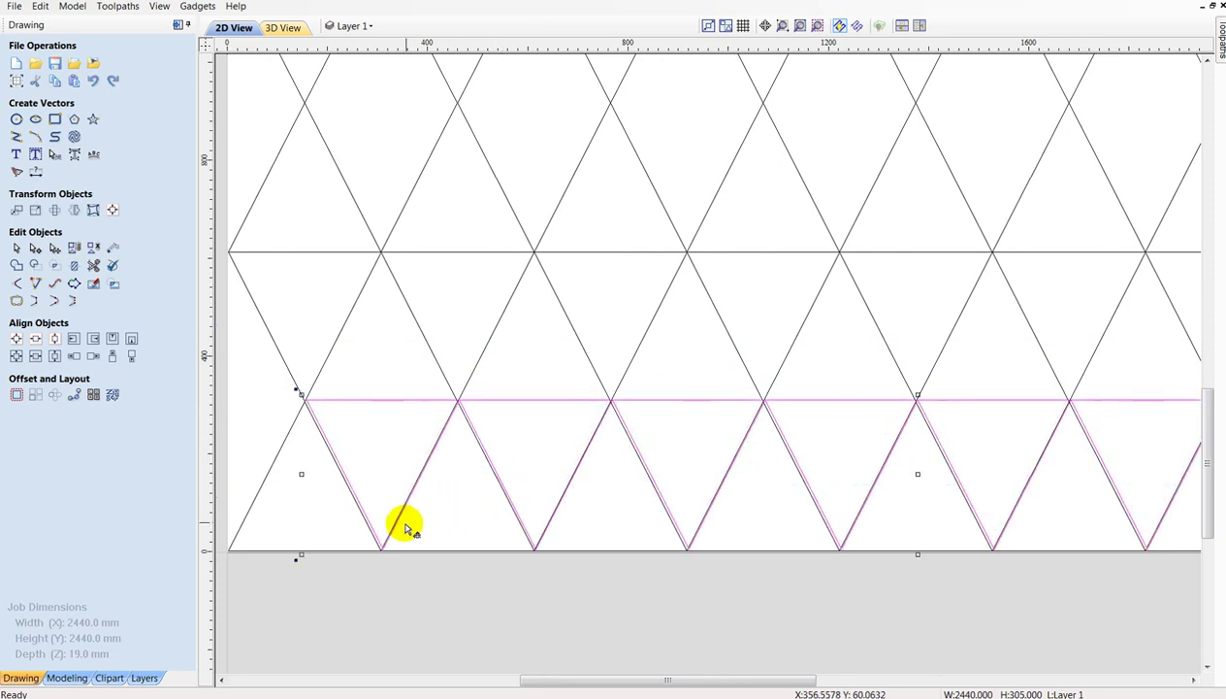
# Snap the zigzag row's lower vertex onto the grid's bottom point at close zoom.
pyautogui.scroll(4, 406, 523)
pyautogui.scroll(5, 339, 594)
pyautogui.moveTo(479, 481)
pyautogui.mouseDown()
pyautogui.moveTo(445, 511)
pyautogui.moveTo(457, 514)
pyautogui.mouseUp()
pyautogui.scroll(2, 445, 508)
pyautogui.scroll(2, 476, 556)
pyautogui.scroll(2, 478, 558)
pyautogui.scroll(-3, 454, 529)
pyautogui.scroll(-3, 444, 550)
pyautogui.scroll(-3, 439, 557)
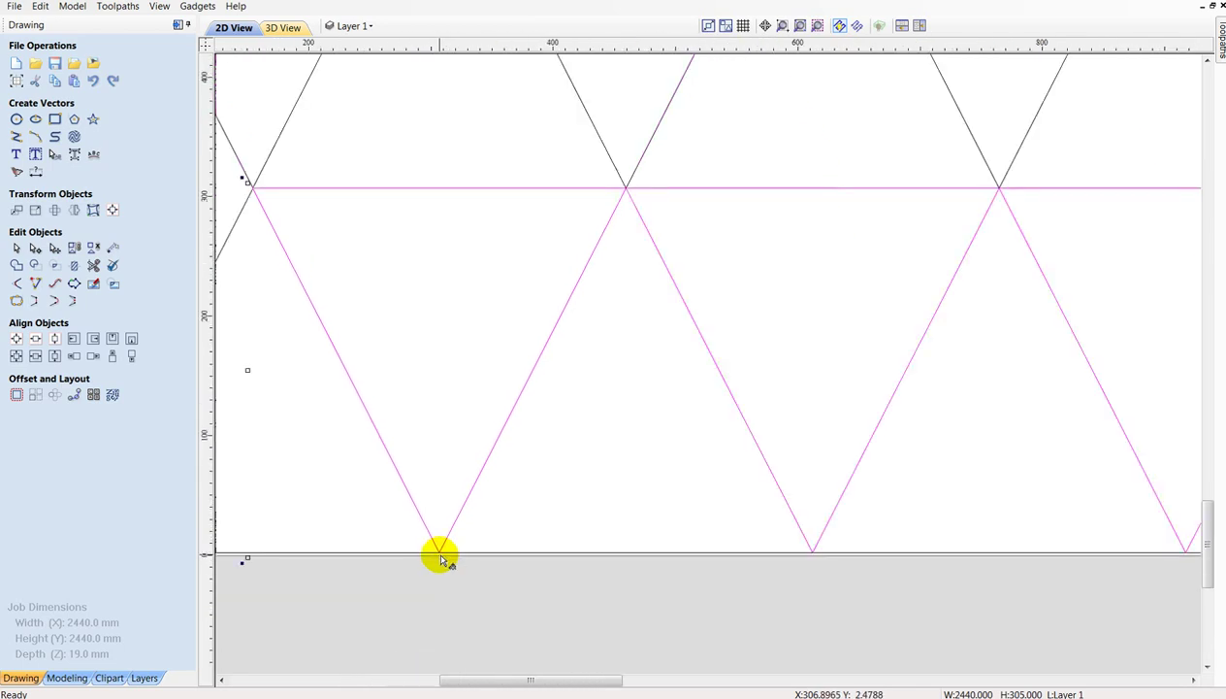
pyautogui.scroll(-3, 440, 557)
pyautogui.scroll(-2, 607, 550)
pyautogui.scroll(2, 398, 533)
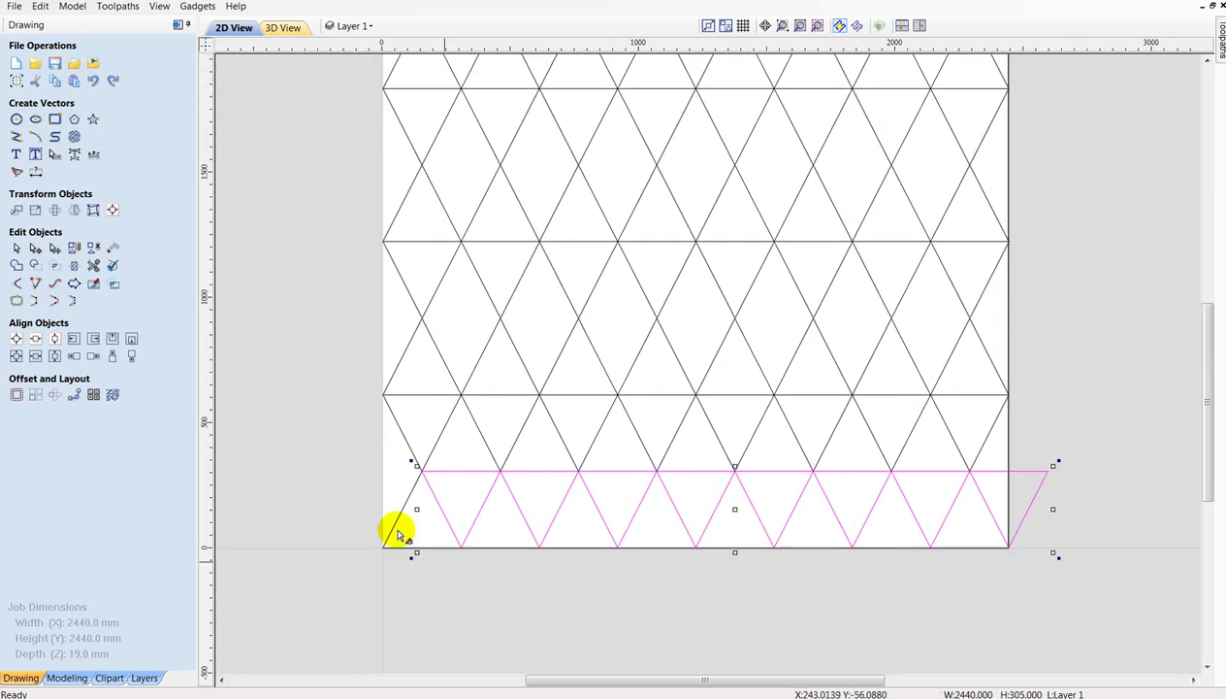
pyautogui.click(70, 213)
# Mirror copies of the zigzag row upward six times until the rows reach the top edge.
pyautogui.click(95, 86)
pyautogui.click(95, 86)
pyautogui.click(95, 86)
pyautogui.click(95, 87)
pyautogui.click(95, 87)
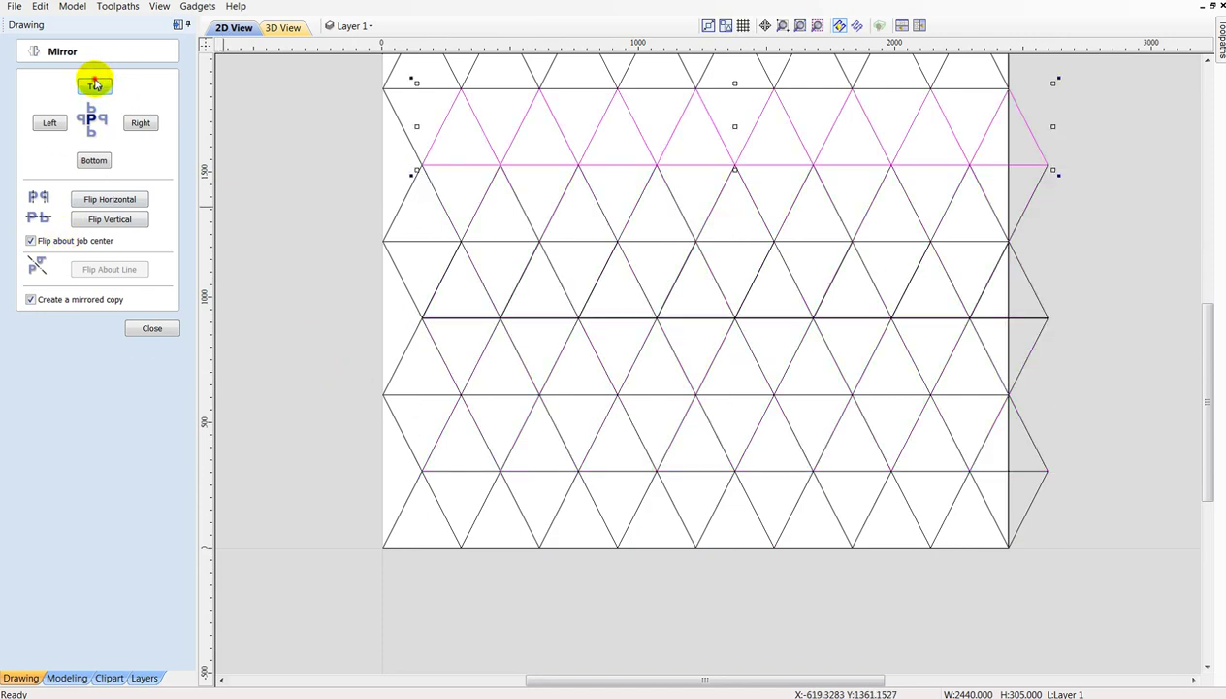
pyautogui.scroll(-5, 424, 427)
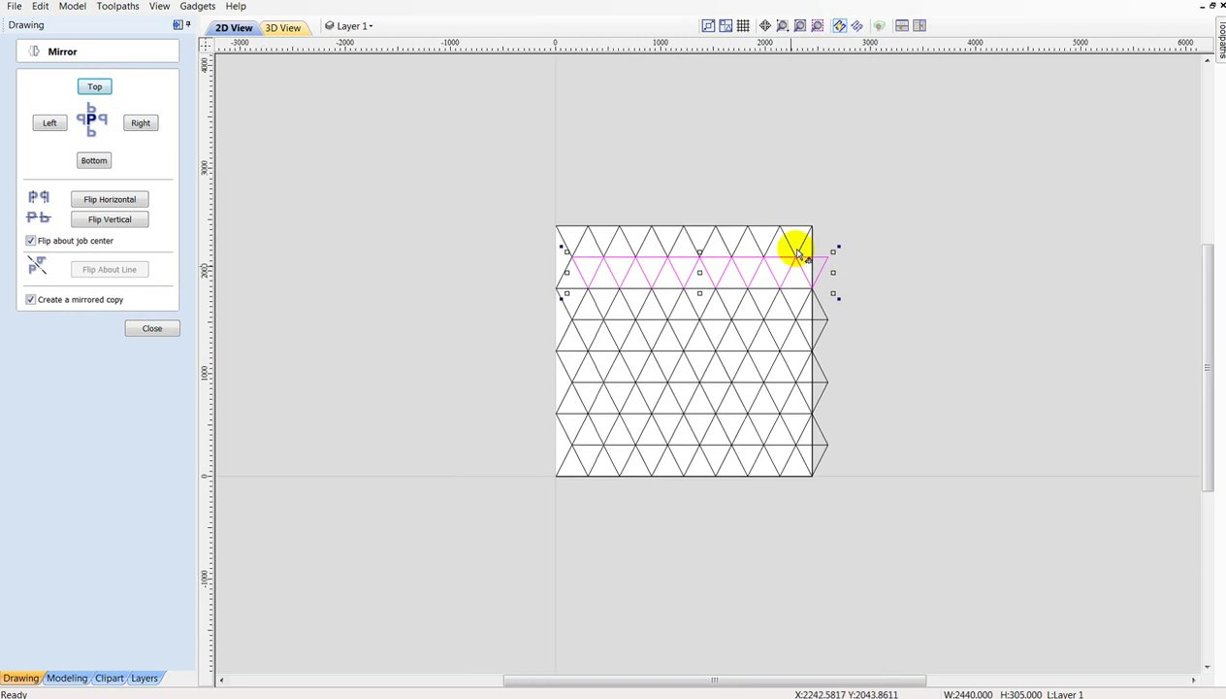
pyautogui.scroll(2, 798, 255)
pyautogui.scroll(1, 816, 224)
pyautogui.click(95, 86)
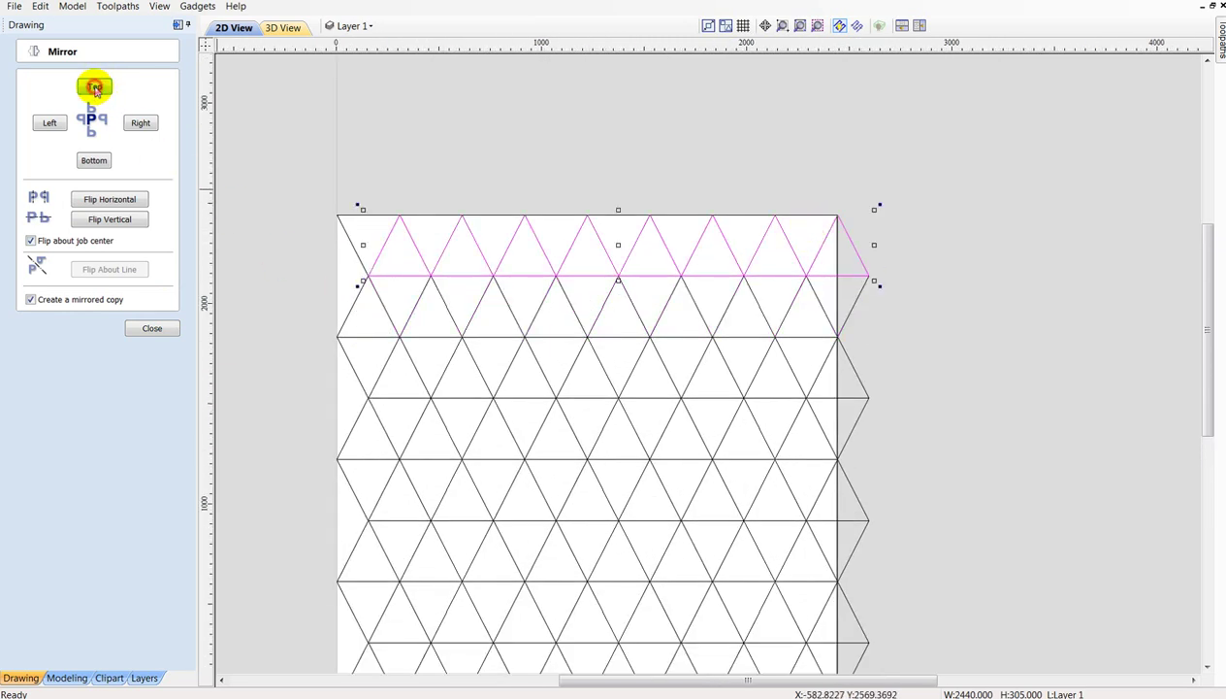
# Close the Mirror options and check the completed staggered triangle grid.
pyautogui.click(419, 163)
pyautogui.scroll(-3, 333, 152)
pyautogui.moveTo(404, 137); pyautogui.dragTo(924, 521)
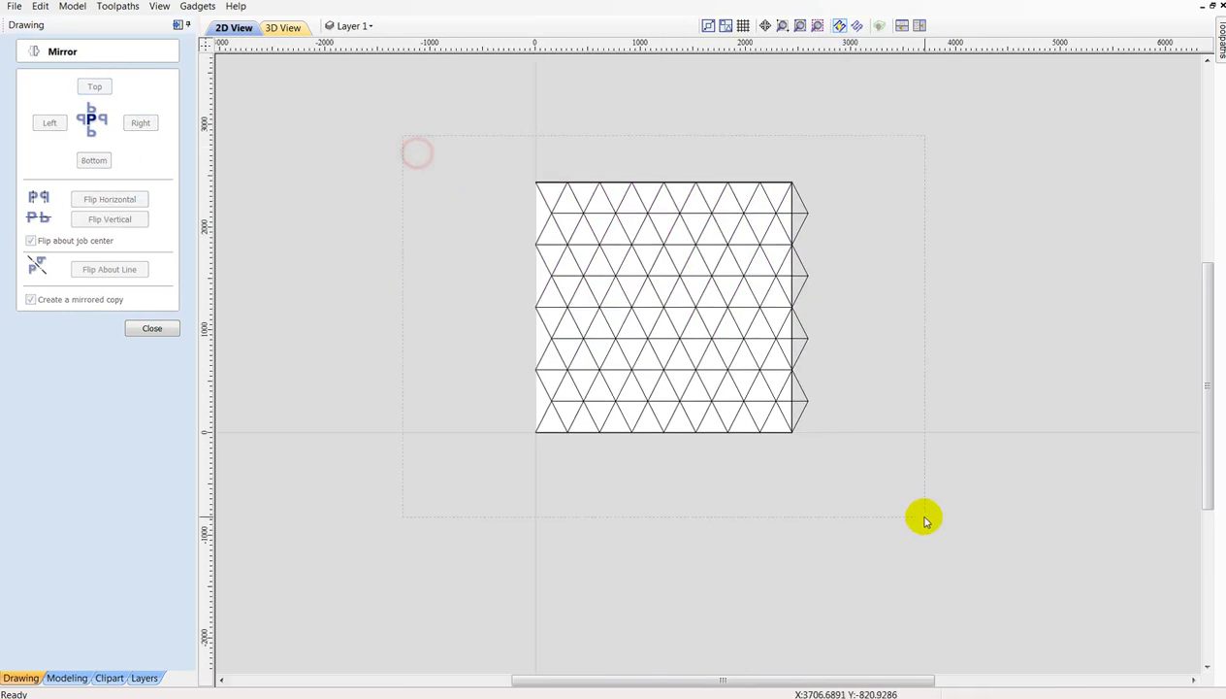
pyautogui.click(152, 328)
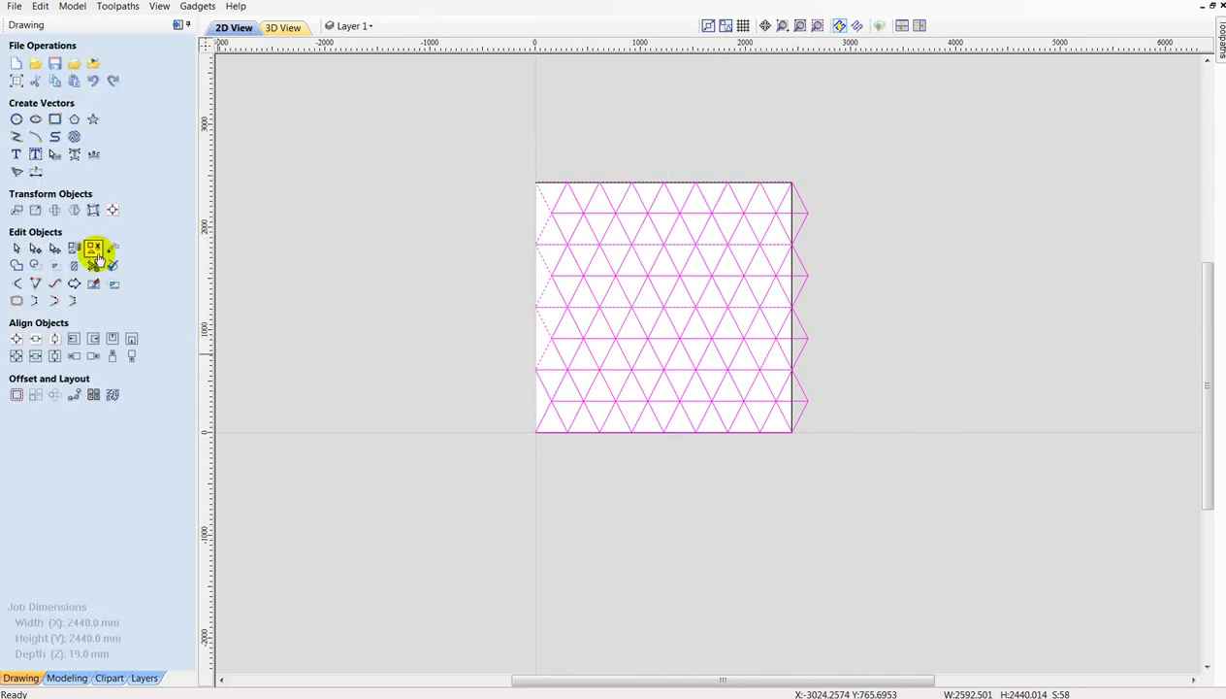
pyautogui.click(764, 539)
pyautogui.moveTo(479, 163); pyautogui.dragTo(854, 495)
pyautogui.scroll(2, 854, 306)
pyautogui.scroll(1, 850, 316)
pyautogui.scroll(-2, 828, 498)
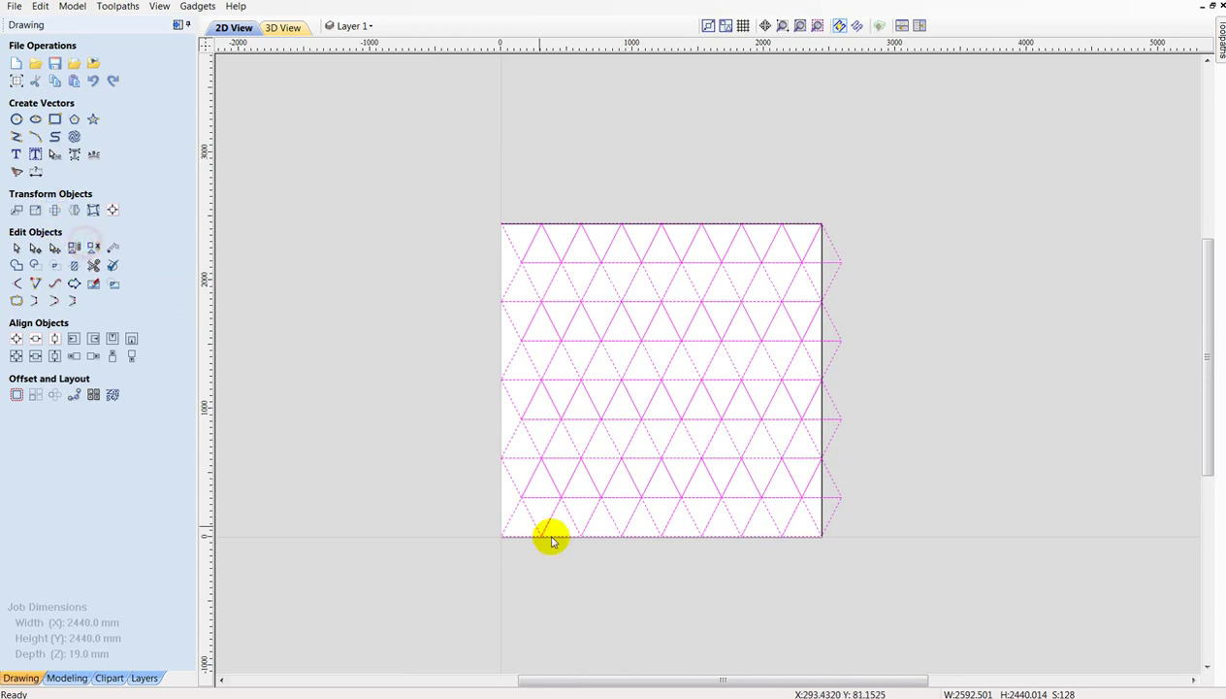
pyautogui.click(572, 568)
pyautogui.scroll(2, 832, 444)
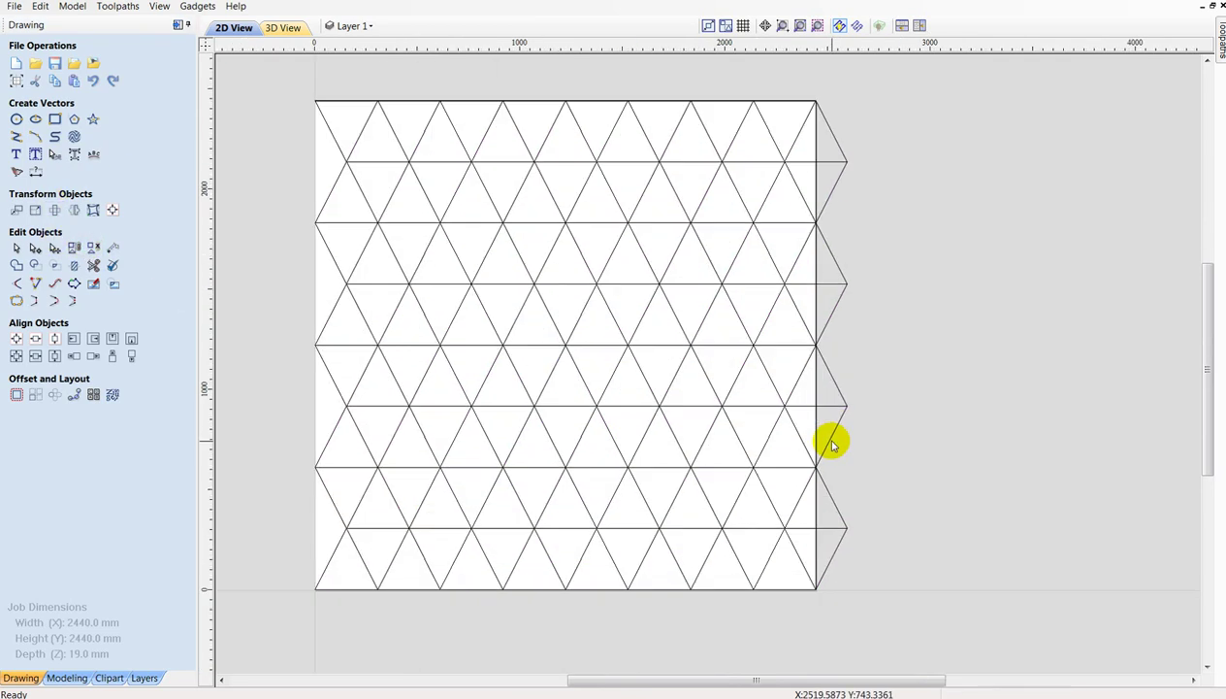
# Draw a small 3-sided polygon to the left of the sheet.
pyautogui.press('p')
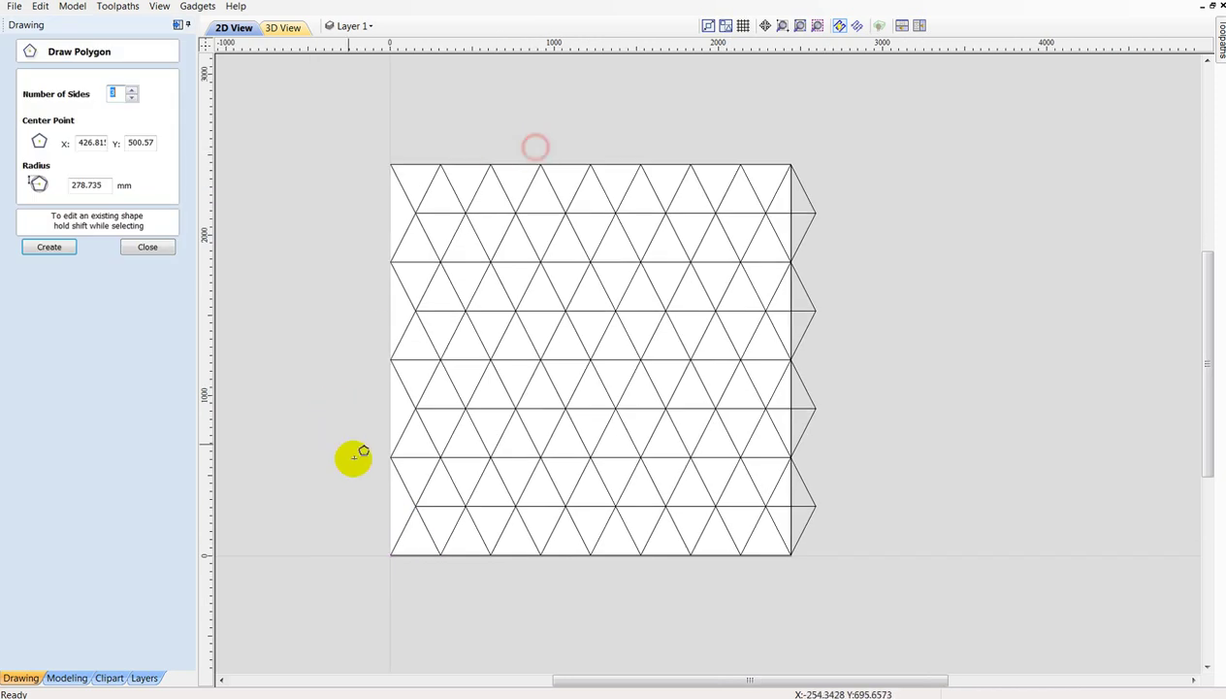
pyautogui.moveTo(337, 454)
pyautogui.mouseDown()
pyautogui.moveTo(356, 466)
pyautogui.moveTo(346, 462)
pyautogui.mouseUp()
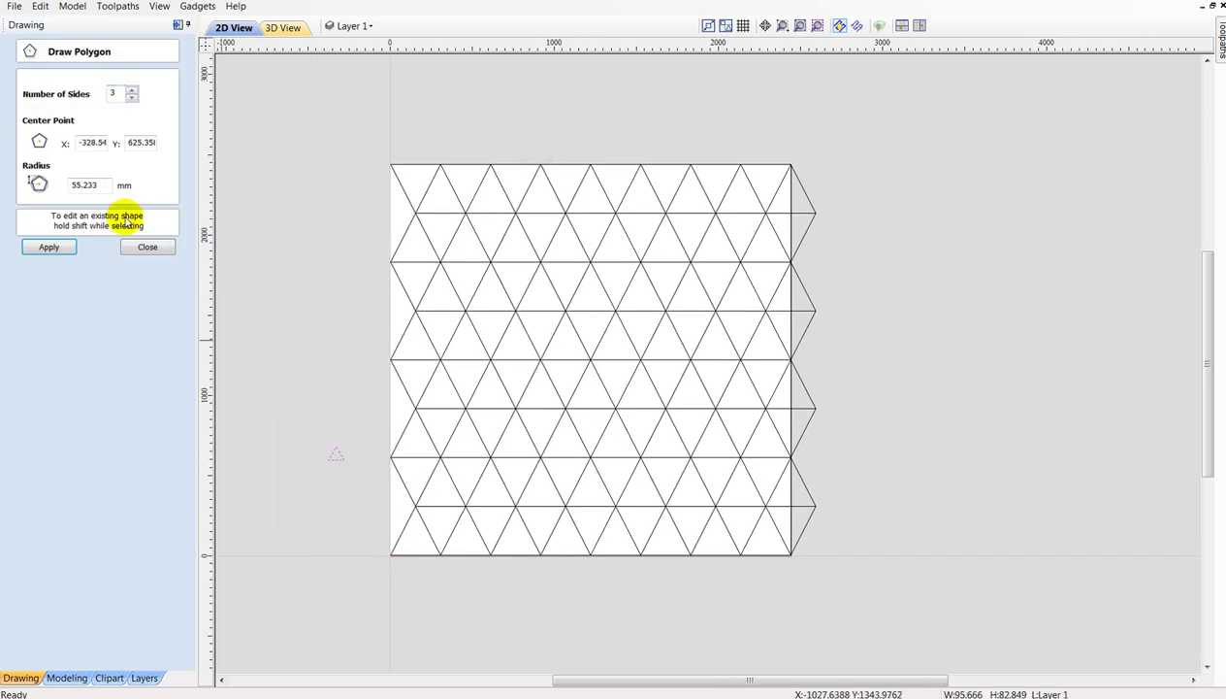
pyautogui.click(146, 248)
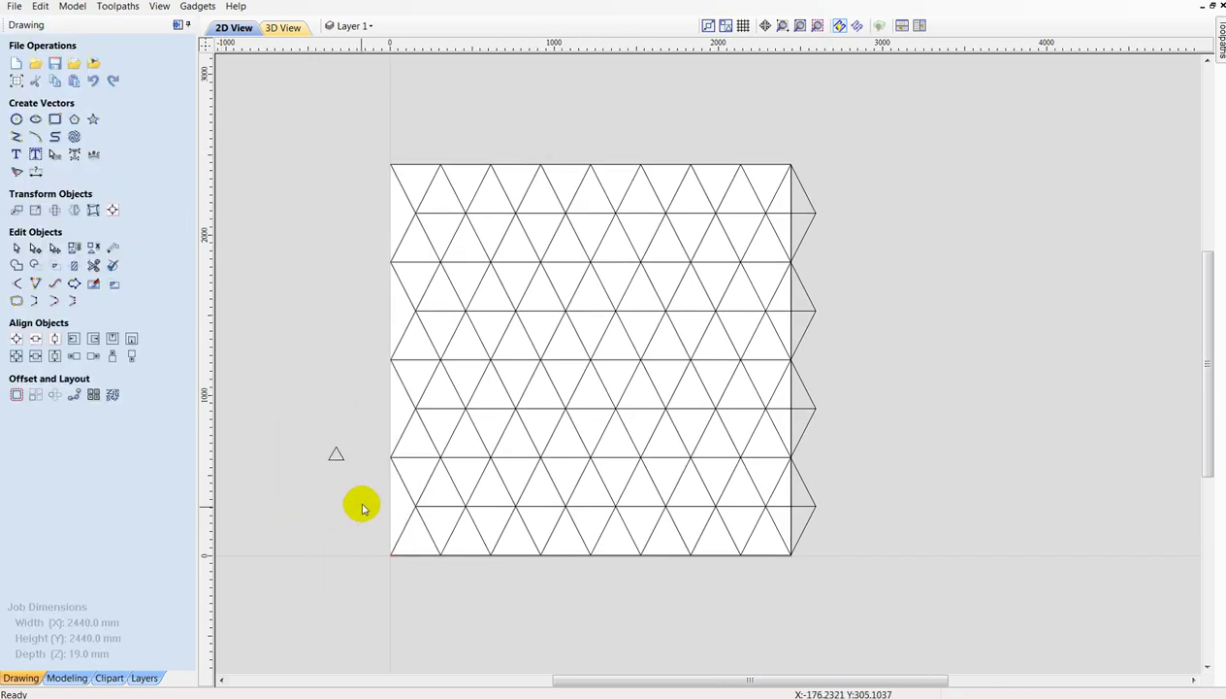
# Select the eight upright triangles in the bottom row together.
pyautogui.click(439, 546)
pyautogui.scroll(2, 440, 552)
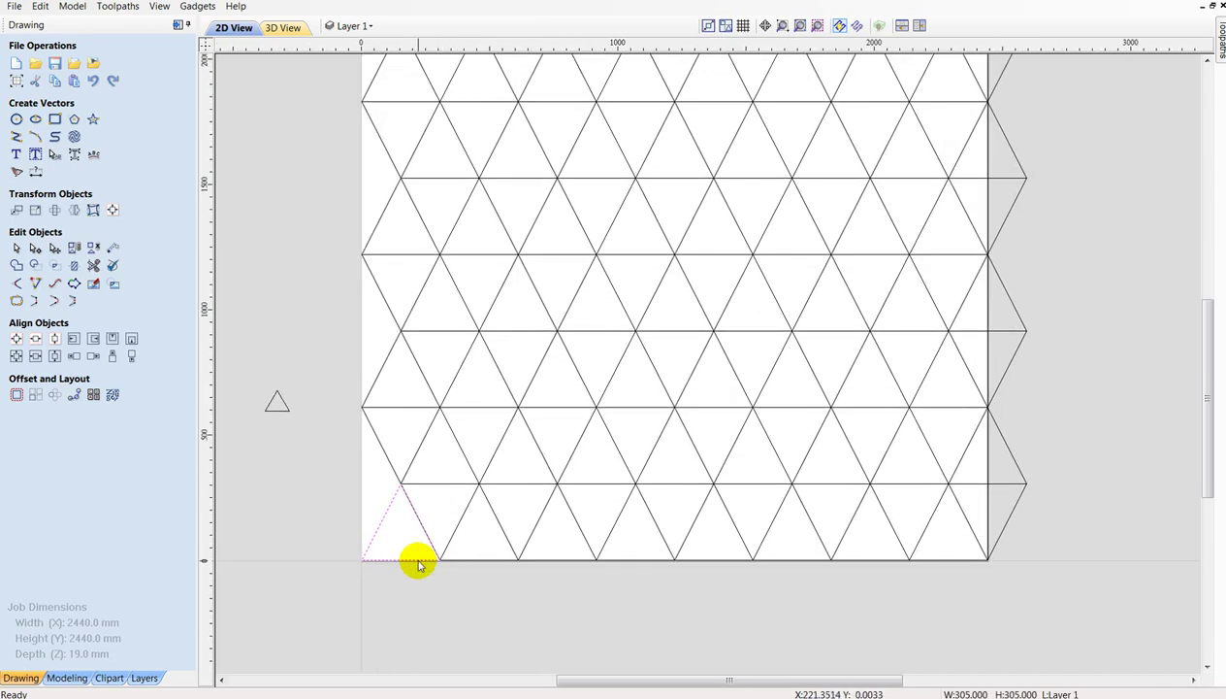
pyautogui.keyDown('shift'); pyautogui.moveTo(422, 475); pyautogui.dragTo(520, 594); pyautogui.keyUp('shift')
pyautogui.moveTo(504, 469)
pyautogui.keyDown('shift'); pyautogui.mouseDown()
pyautogui.moveTo(597, 611)
pyautogui.moveTo(586, 648)
pyautogui.moveTo(596, 587)
pyautogui.mouseUp(); pyautogui.keyUp('shift')
pyautogui.keyDown('shift'); pyautogui.moveTo(588, 482); pyautogui.dragTo(684, 599); pyautogui.keyUp('shift')
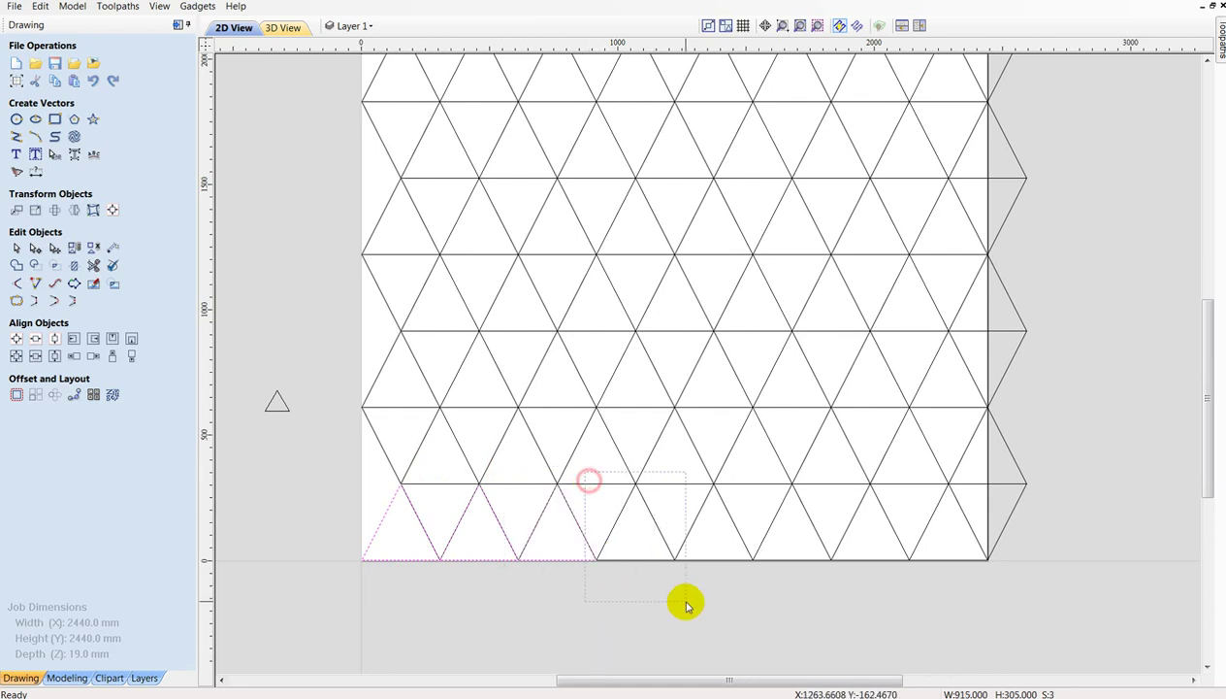
pyautogui.keyDown('shift'); pyautogui.moveTo(663, 465); pyautogui.dragTo(761, 600); pyautogui.keyUp('shift')
pyautogui.keyDown('shift'); pyautogui.moveTo(740, 463); pyautogui.dragTo(846, 603); pyautogui.keyUp('shift')
pyautogui.keyDown('shift'); pyautogui.moveTo(813, 470); pyautogui.dragTo(909, 603); pyautogui.keyUp('shift')
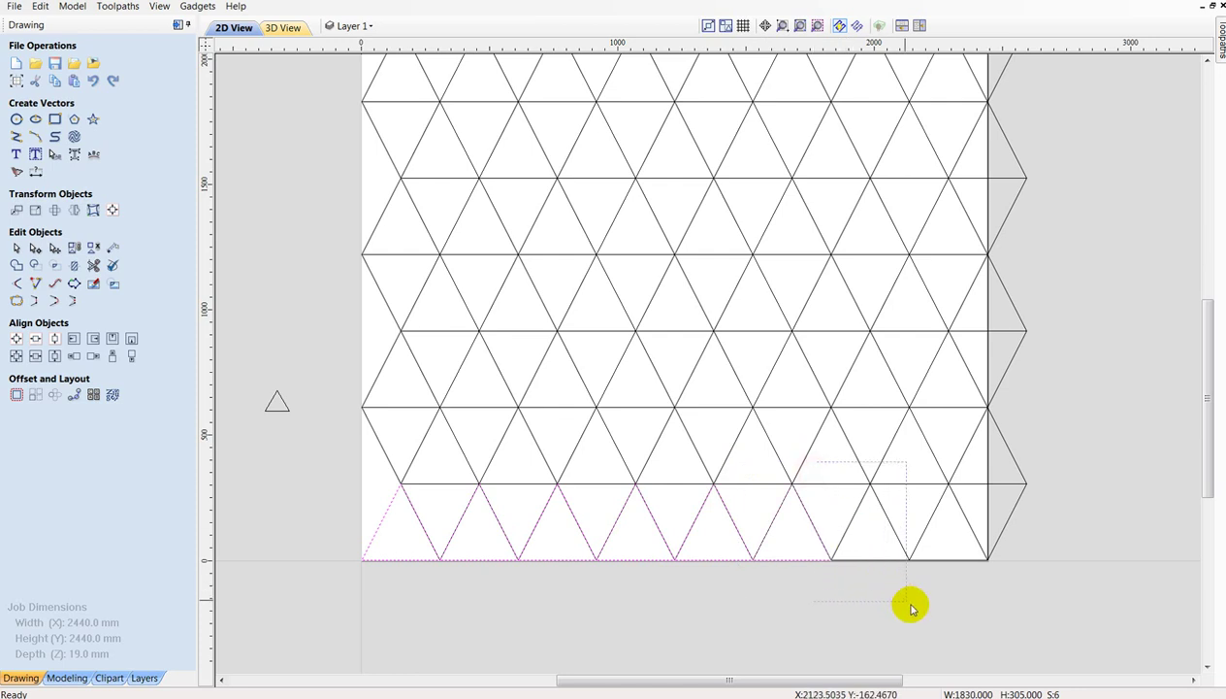
pyautogui.moveTo(898, 469)
pyautogui.keyDown('shift'); pyautogui.mouseDown()
pyautogui.moveTo(939, 539)
pyautogui.moveTo(996, 591)
pyautogui.mouseUp(); pyautogui.keyUp('shift')
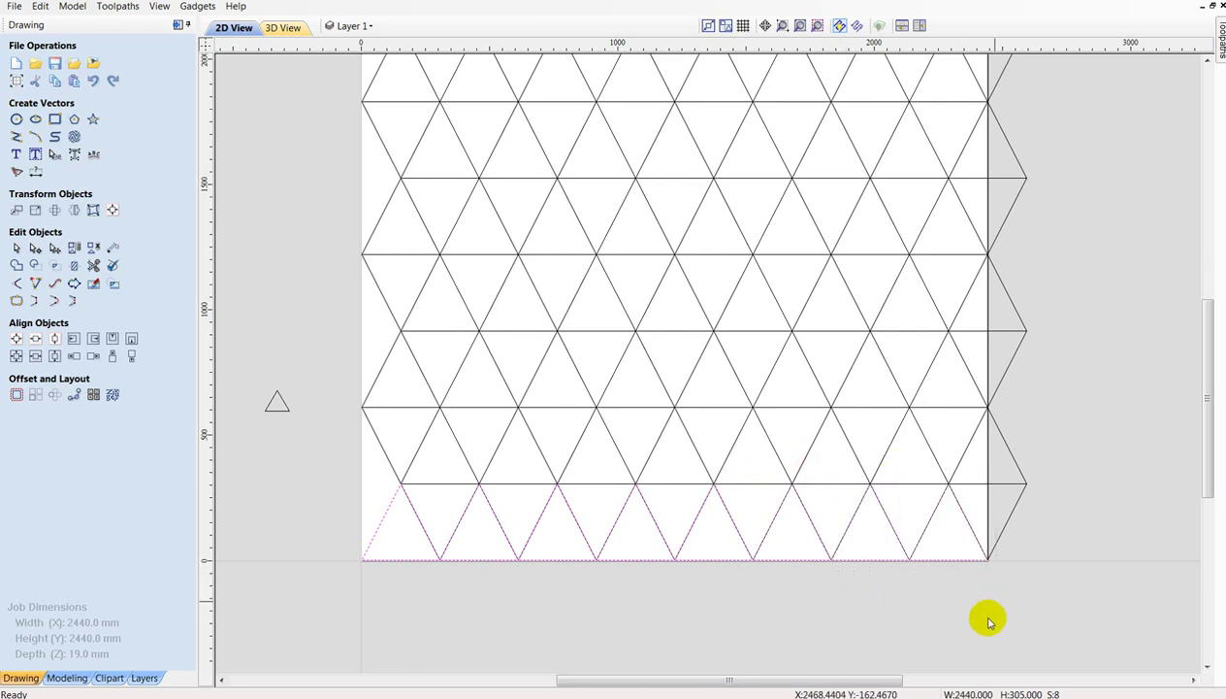
pyautogui.click(78, 679)
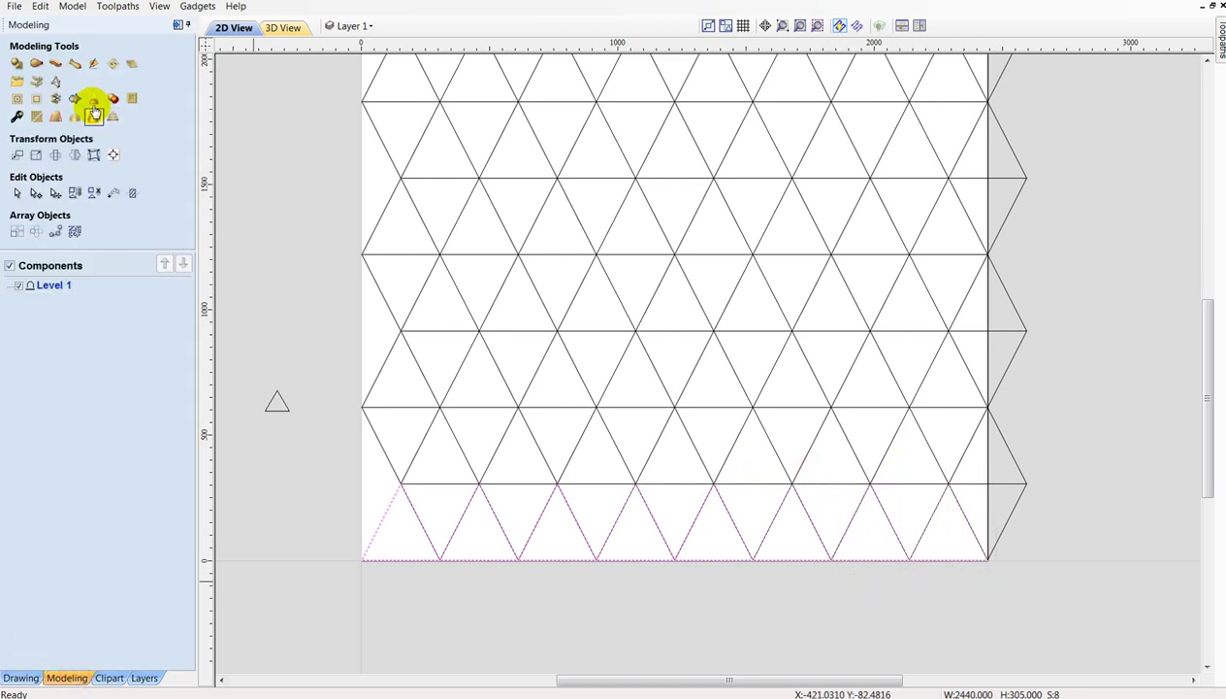
# Shape the selected triangles as flat 10 mm base-height reliefs merged with other components.
pyautogui.click(15, 60)
pyautogui.click(61, 146)
pyautogui.click(114, 175)
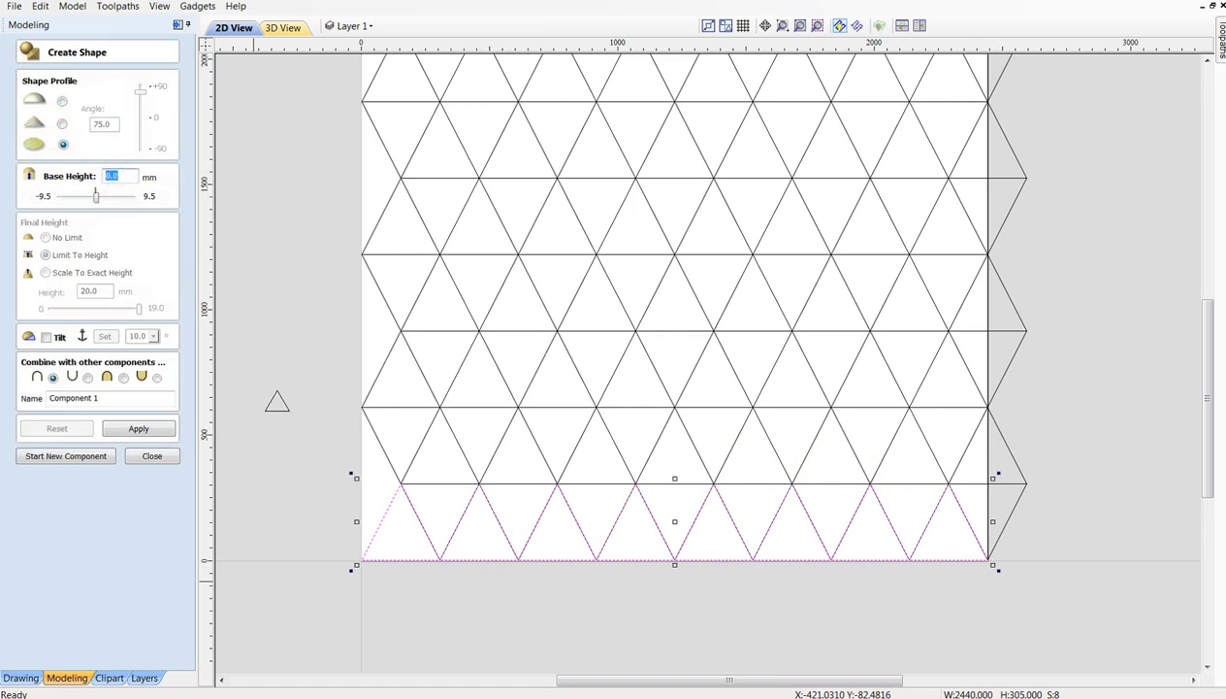
pyautogui.click(123, 377)
pyautogui.click(132, 431)
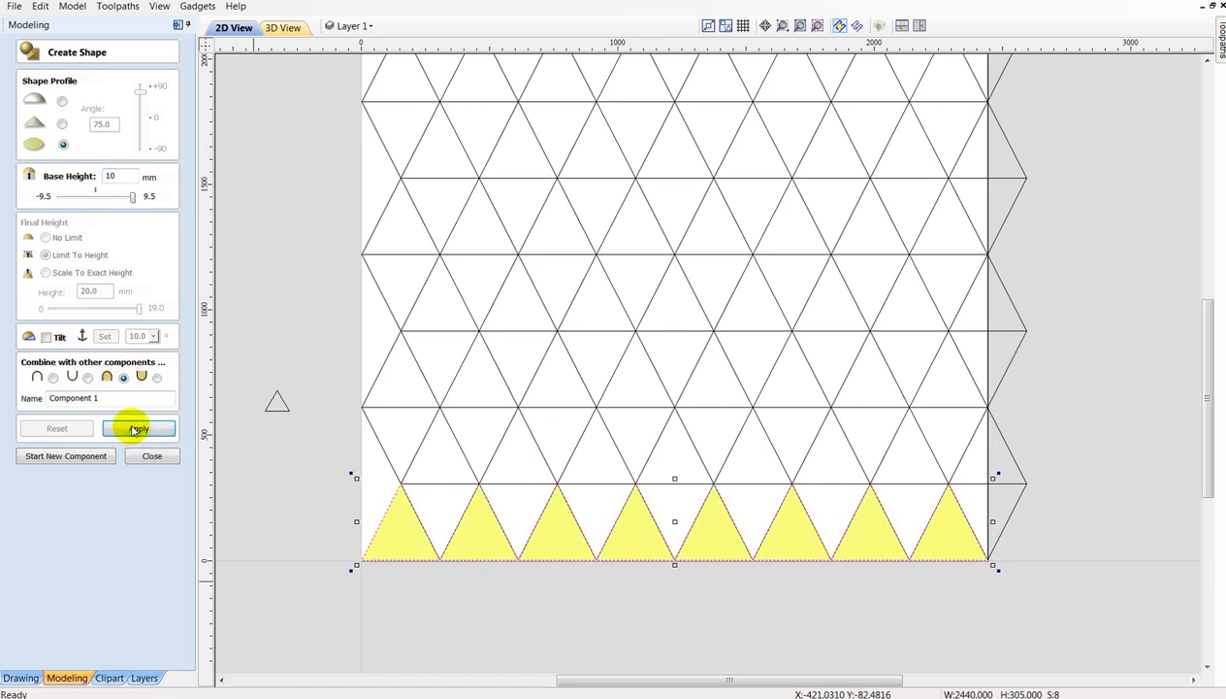
pyautogui.click(277, 34)
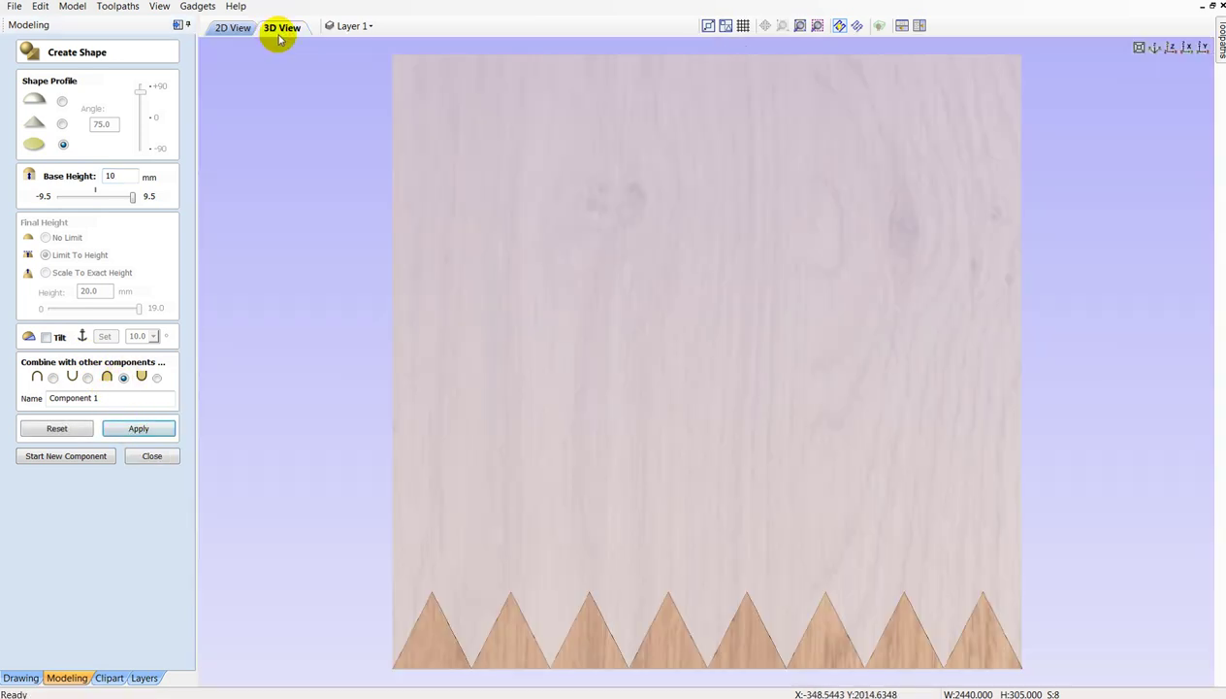
pyautogui.click(233, 27)
pyautogui.scroll(-2, 281, 165)
pyautogui.scroll(2, 535, 597)
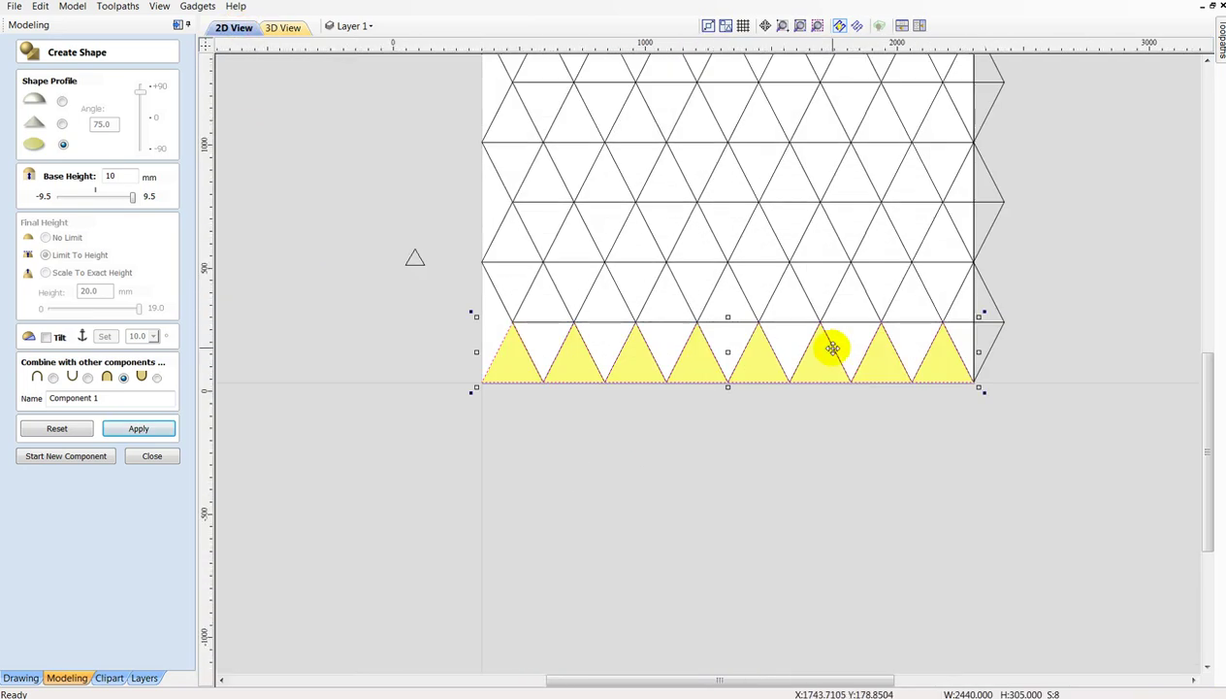
pyautogui.scroll(2, 673, 351)
# Enable Tilt with the tilt line along the triangles' baseline and inspect it in 3D.
pyautogui.click(46, 336)
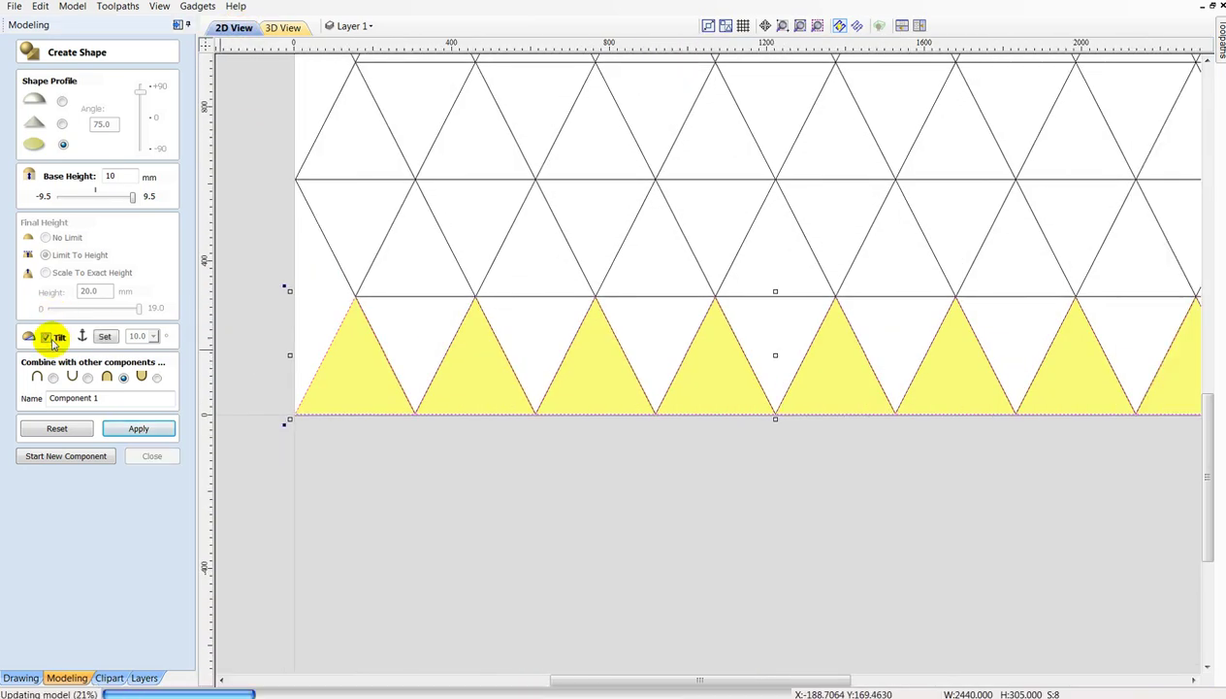
pyautogui.click(107, 338)
pyautogui.scroll(1, 752, 407)
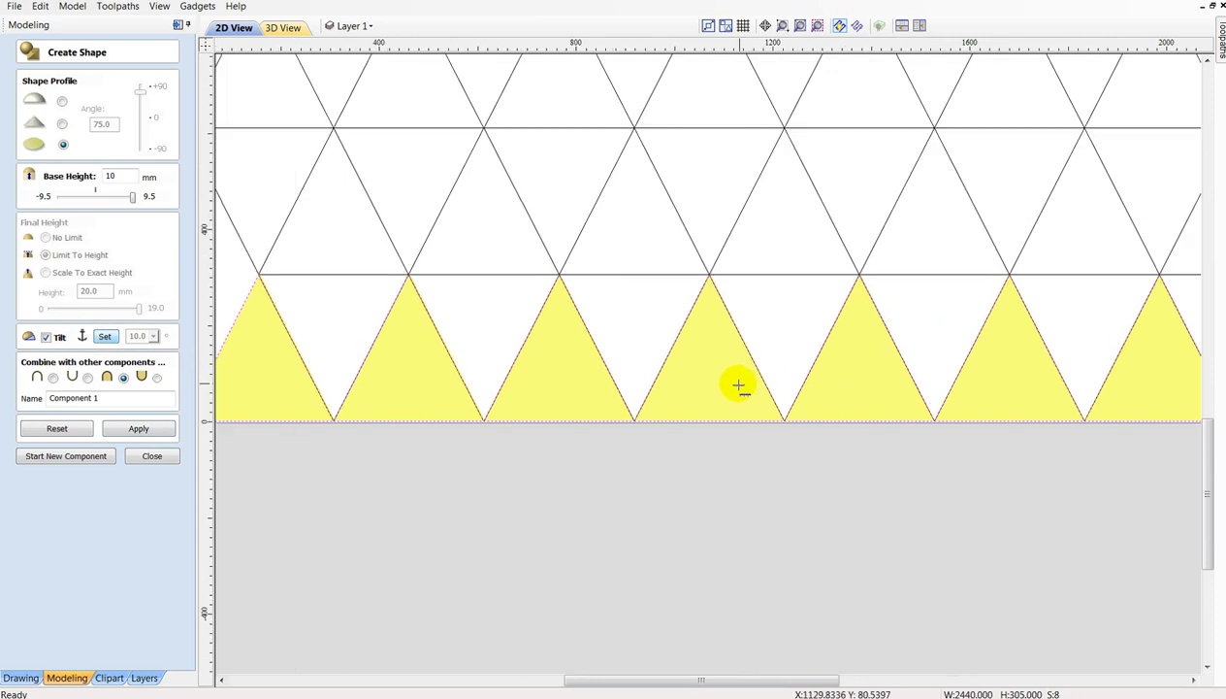
pyautogui.scroll(1, 723, 369)
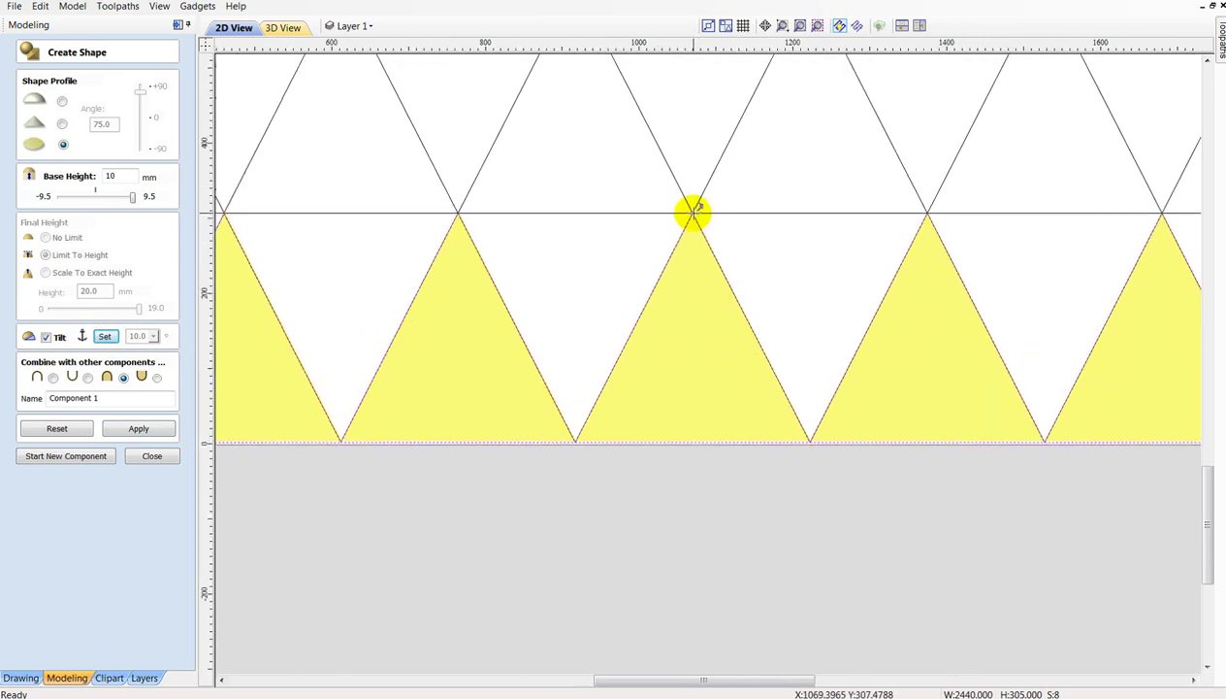
pyautogui.scroll(1, 717, 459)
pyautogui.scroll(1, 703, 430)
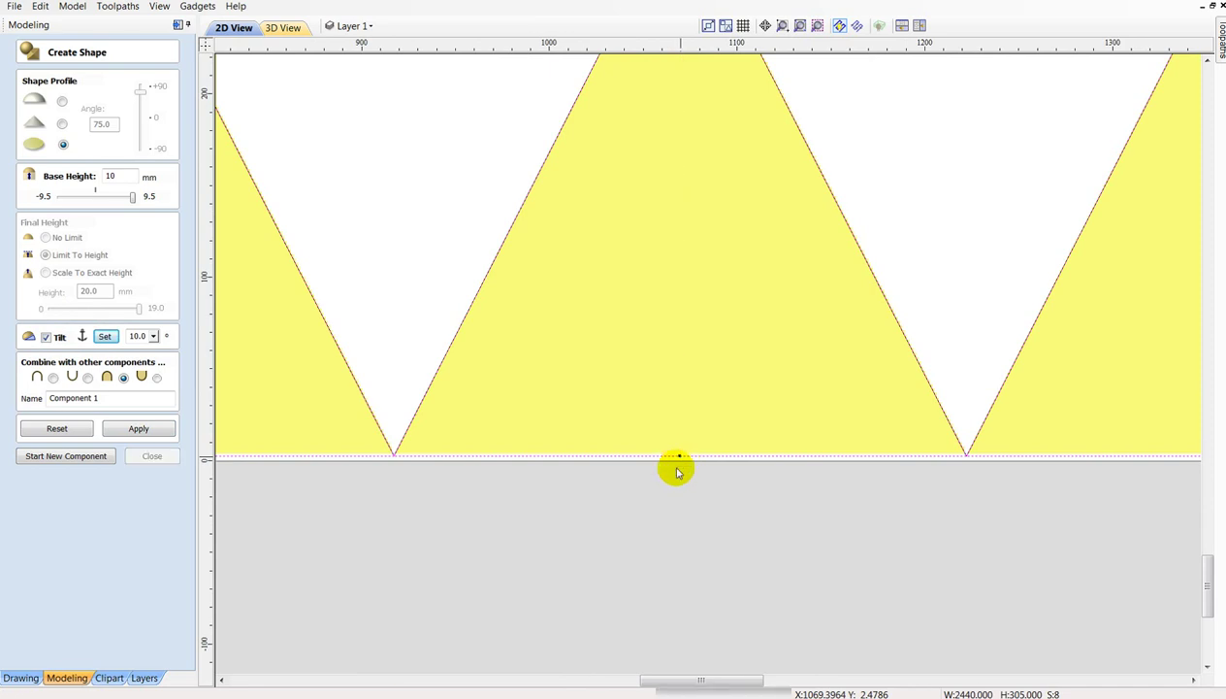
pyautogui.click(680, 456)
pyautogui.scroll(-2, 665, 493)
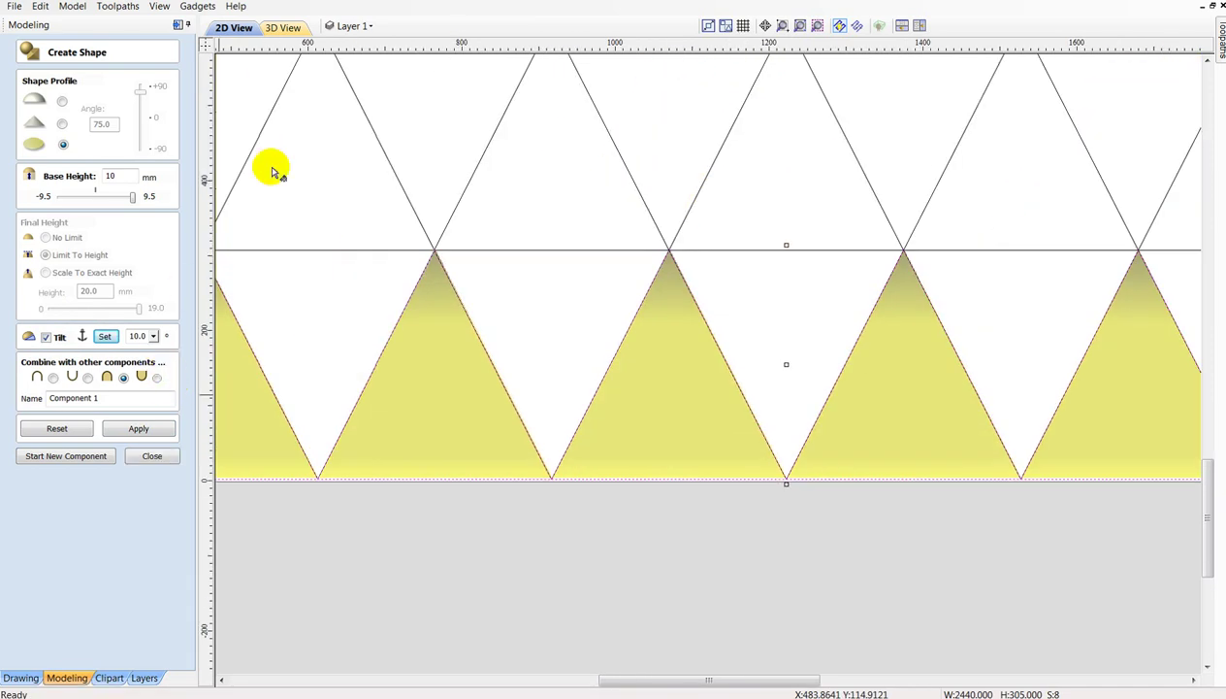
pyautogui.click(278, 27)
pyautogui.moveTo(466, 337)
pyautogui.mouseDown()
pyautogui.moveTo(468, 376)
pyautogui.moveTo(597, 471)
pyautogui.moveTo(542, 416)
pyautogui.mouseUp()
pyautogui.scroll(3, 537, 420)
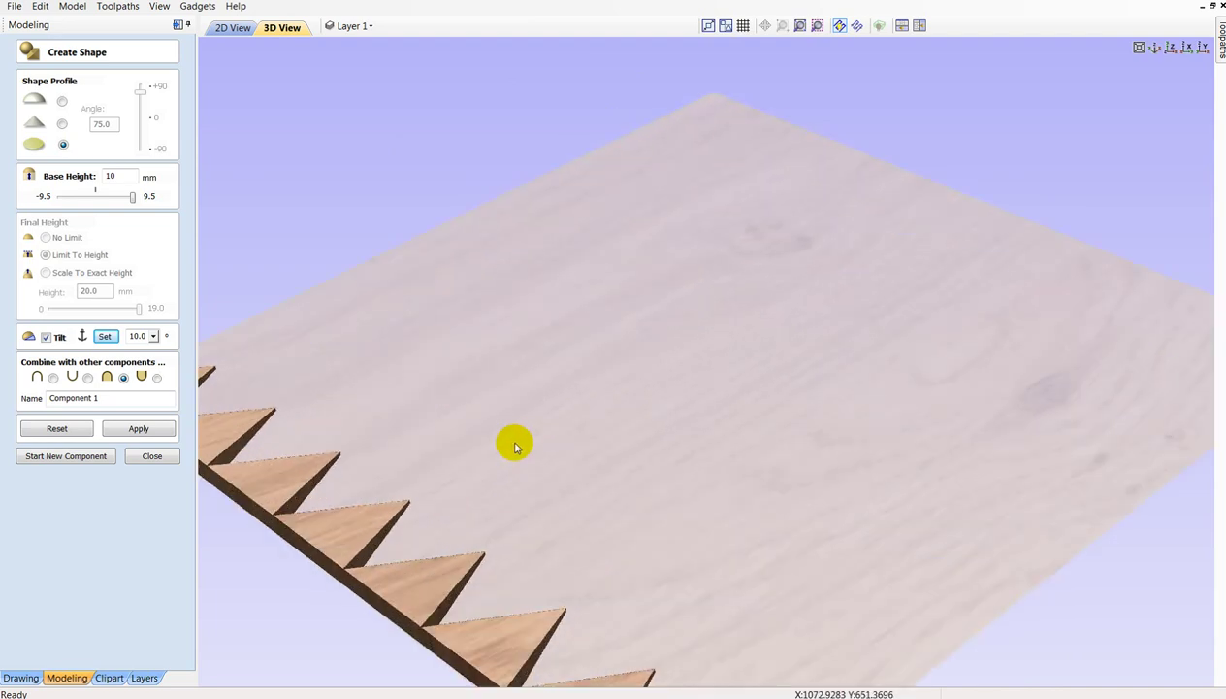
pyautogui.moveTo(516, 456)
pyautogui.mouseDown()
pyautogui.moveTo(640, 356)
pyautogui.moveTo(667, 279)
pyautogui.moveTo(309, 306)
pyautogui.mouseUp()
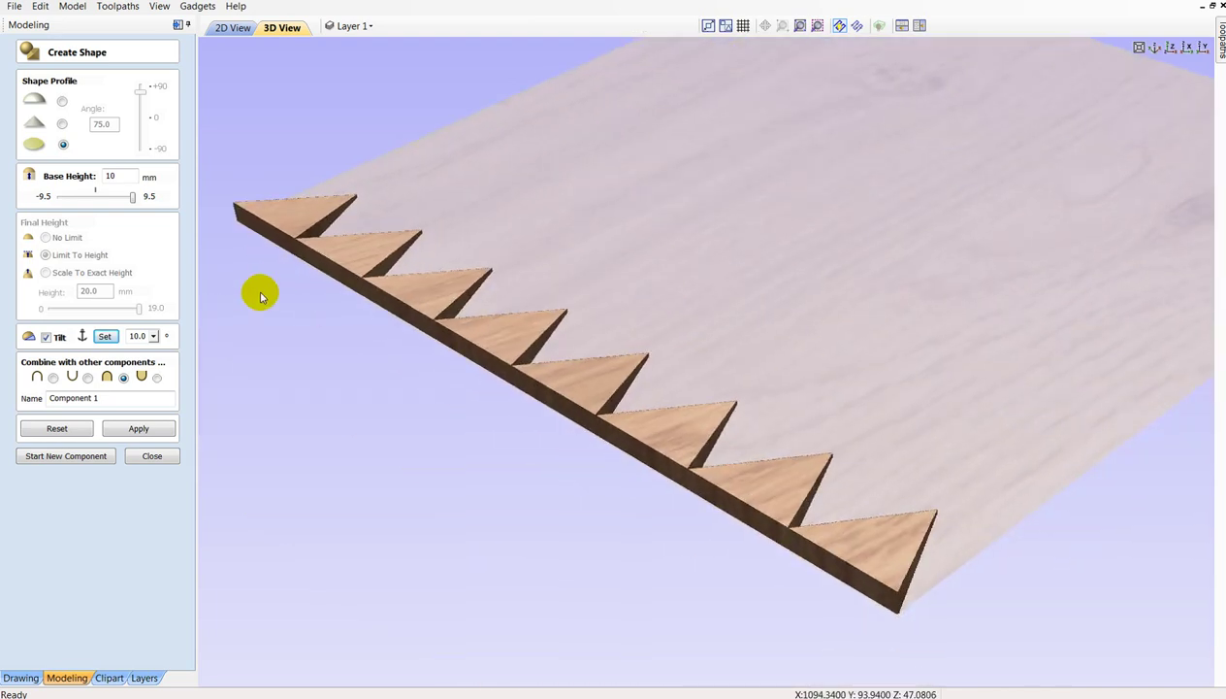
# Set the tilt angle to 15° and start a new relief component.
pyautogui.click(152, 336)
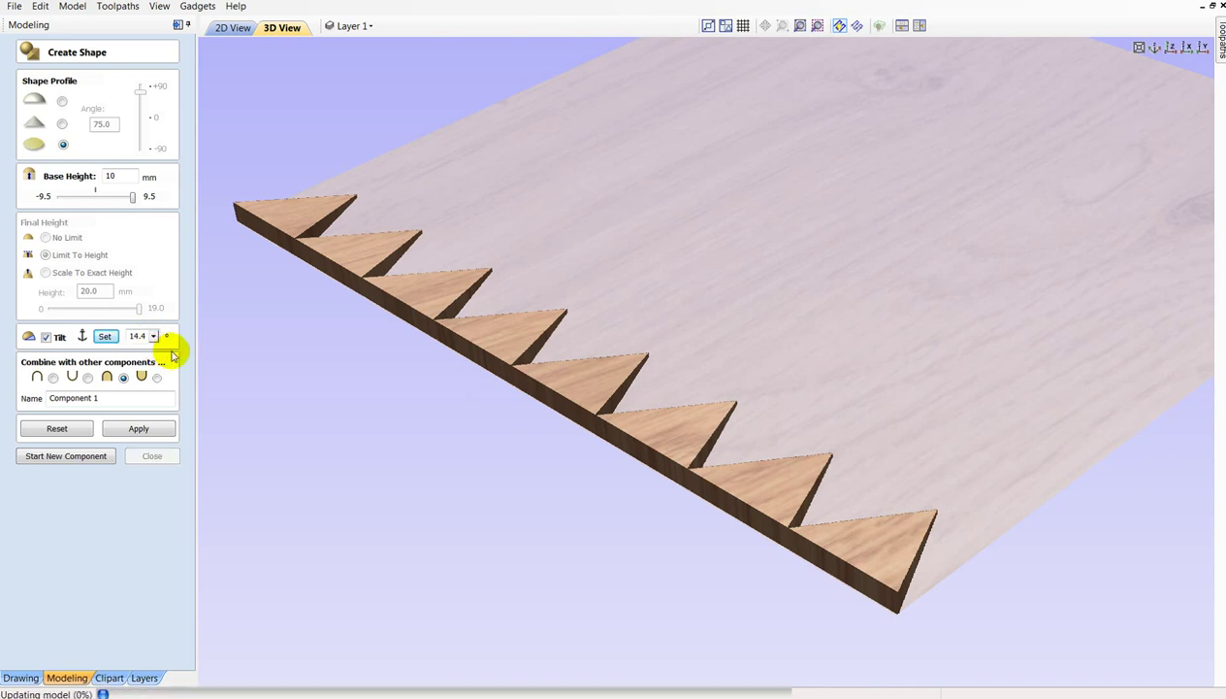
pyautogui.moveTo(321, 347)
pyautogui.mouseDown()
pyautogui.moveTo(403, 417)
pyautogui.moveTo(455, 427)
pyautogui.mouseUp()
pyautogui.doubleClick(141, 335)
pyautogui.write('15')
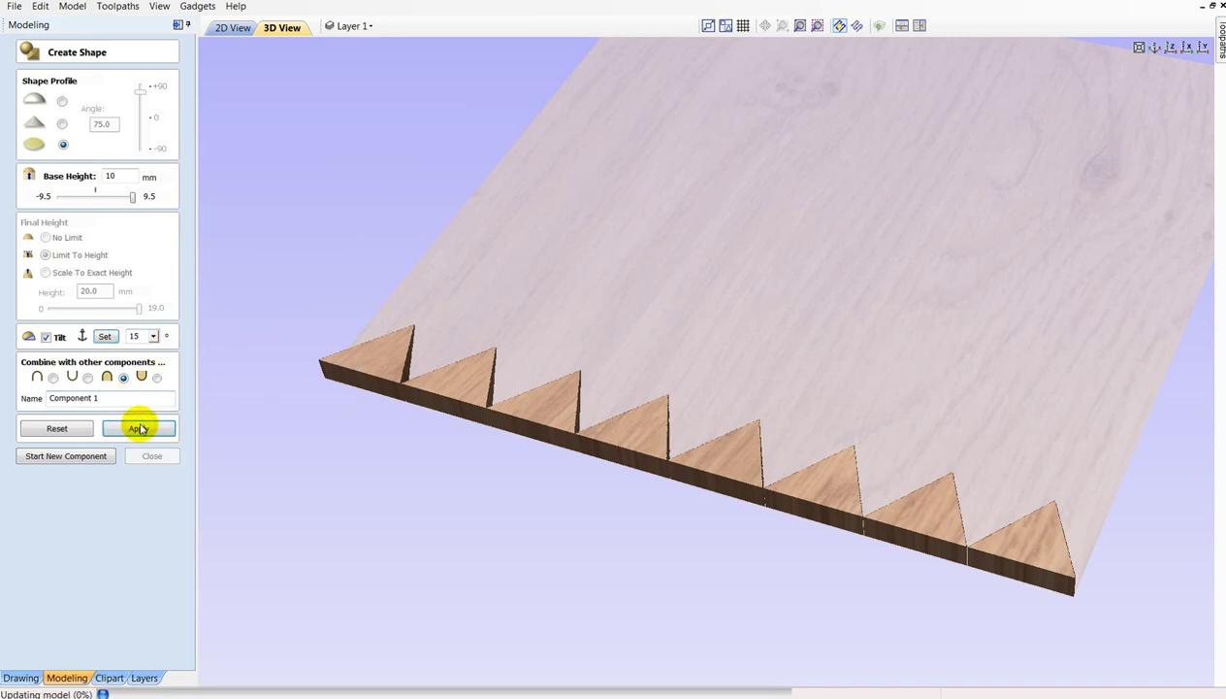
pyautogui.click(87, 457)
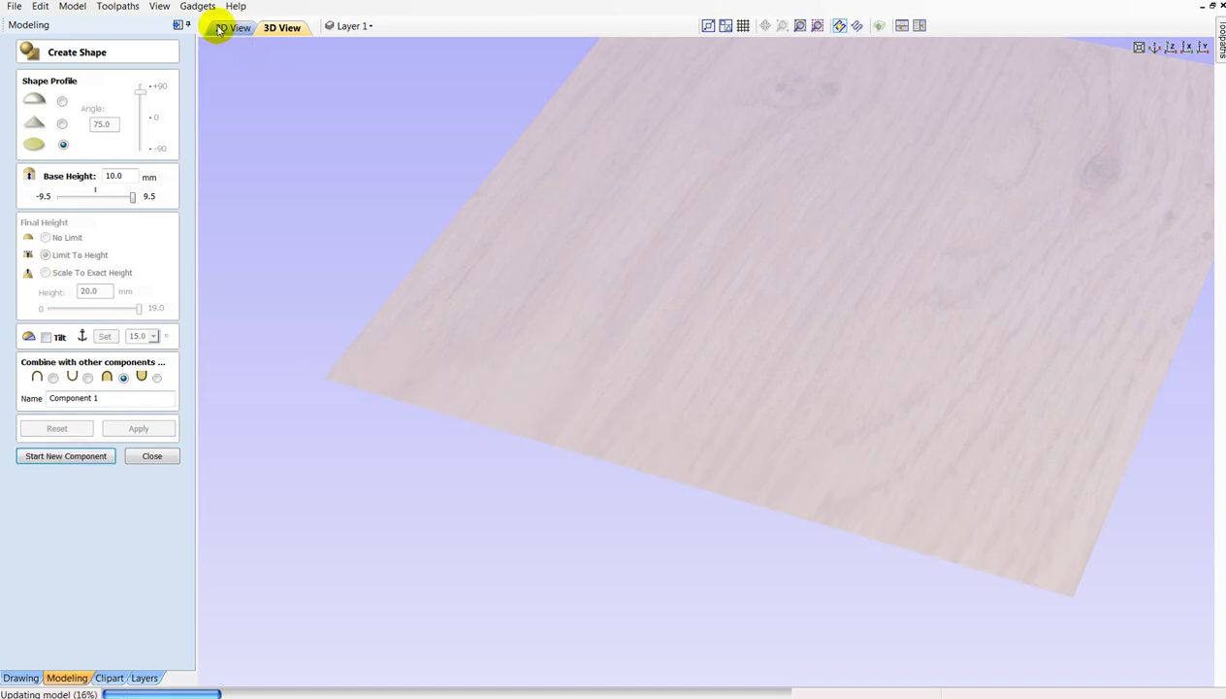
# In the 2D View, select the seven inverted triangles of the bottom row.
pyautogui.click(217, 26)
pyautogui.scroll(-1, 432, 460)
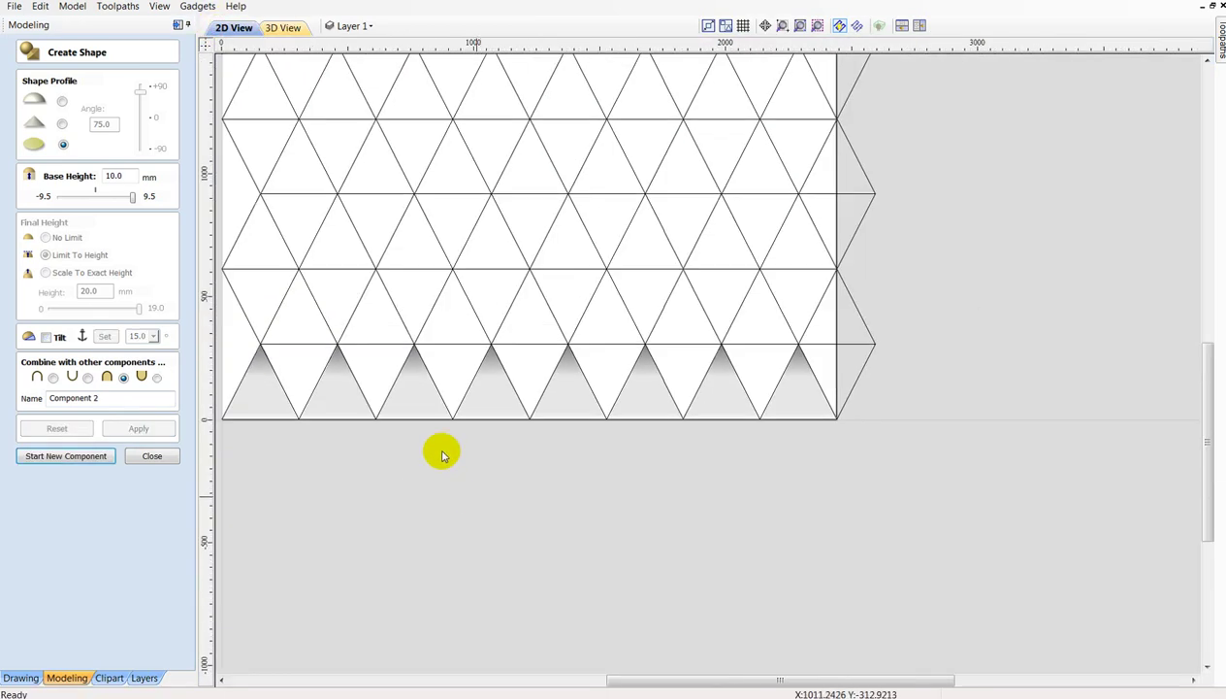
pyautogui.scroll(-1, 291, 354)
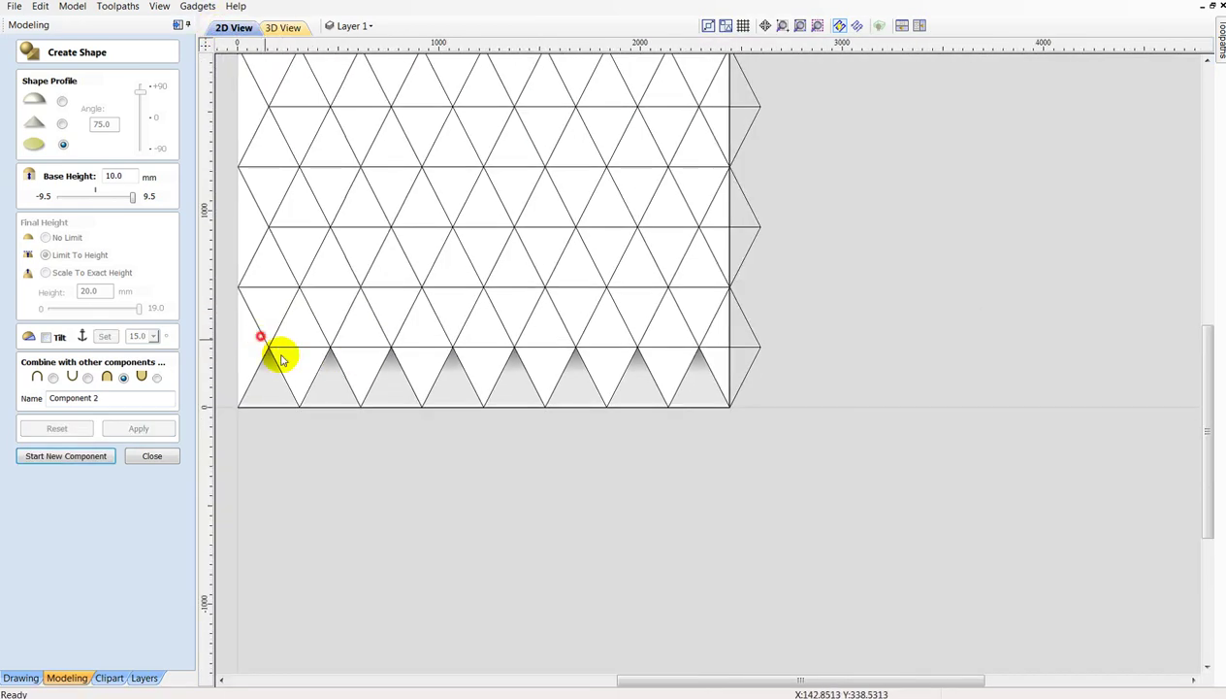
pyautogui.click(322, 328)
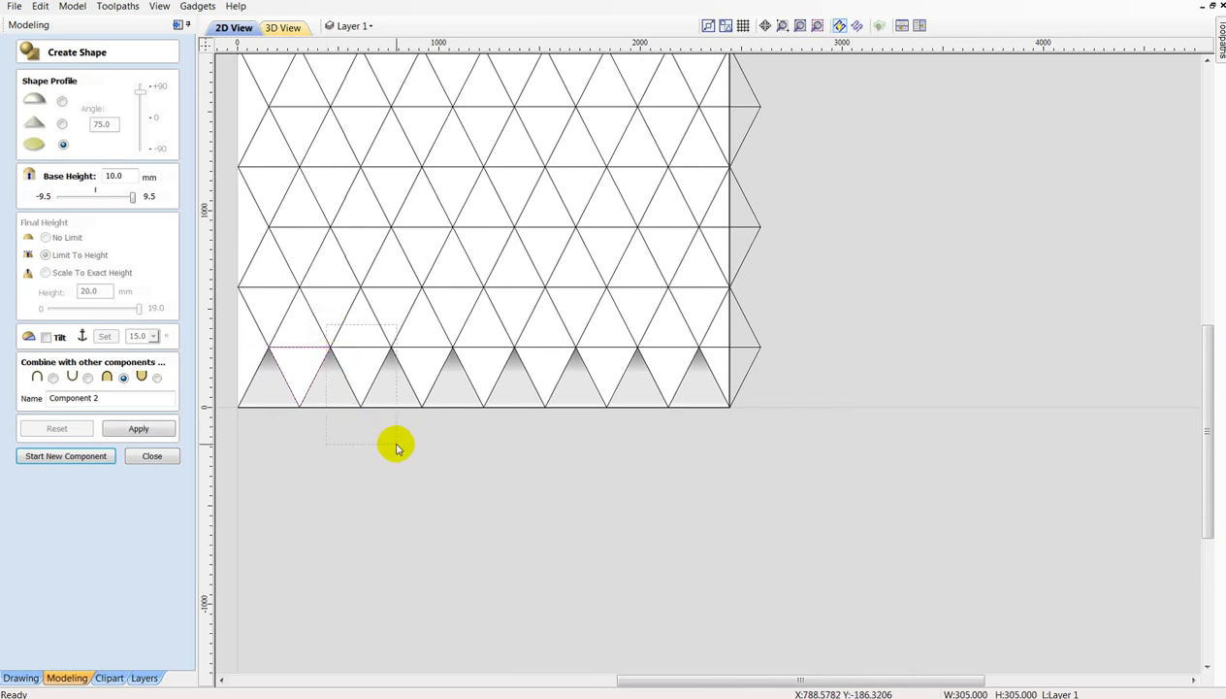
pyautogui.keyDown('shift'); pyautogui.click(388, 332); pyautogui.keyUp('shift')
pyautogui.keyDown('shift'); pyautogui.click(452, 354); pyautogui.keyUp('shift')
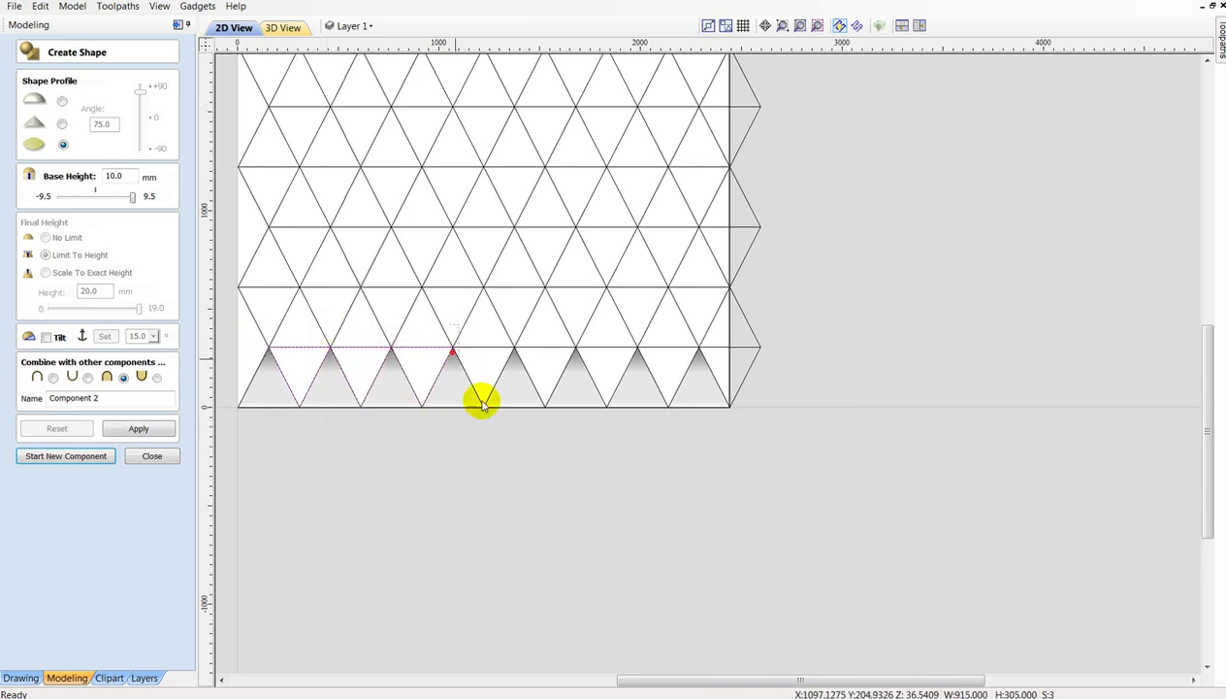
pyautogui.keyDown('shift'); pyautogui.click(512, 352); pyautogui.keyUp('shift')
pyautogui.moveTo(505, 326); pyautogui.dragTo(584, 431)
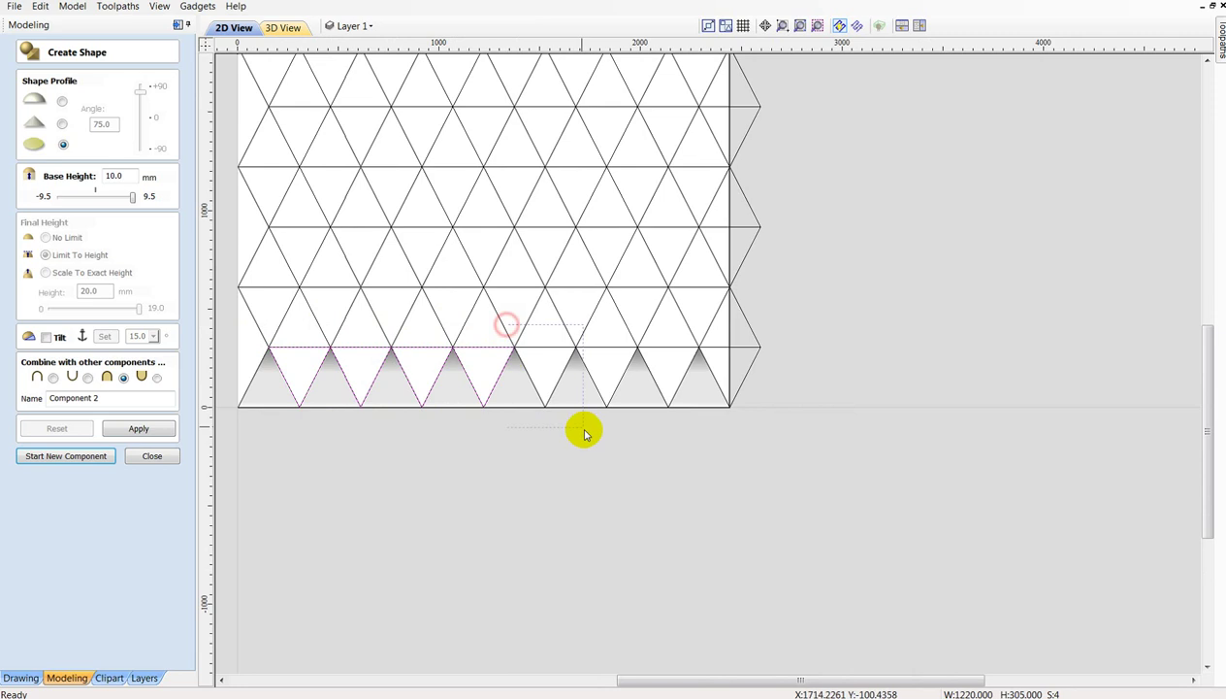
pyautogui.keyDown('shift'); pyautogui.moveTo(574, 323); pyautogui.dragTo(632, 443); pyautogui.keyUp('shift')
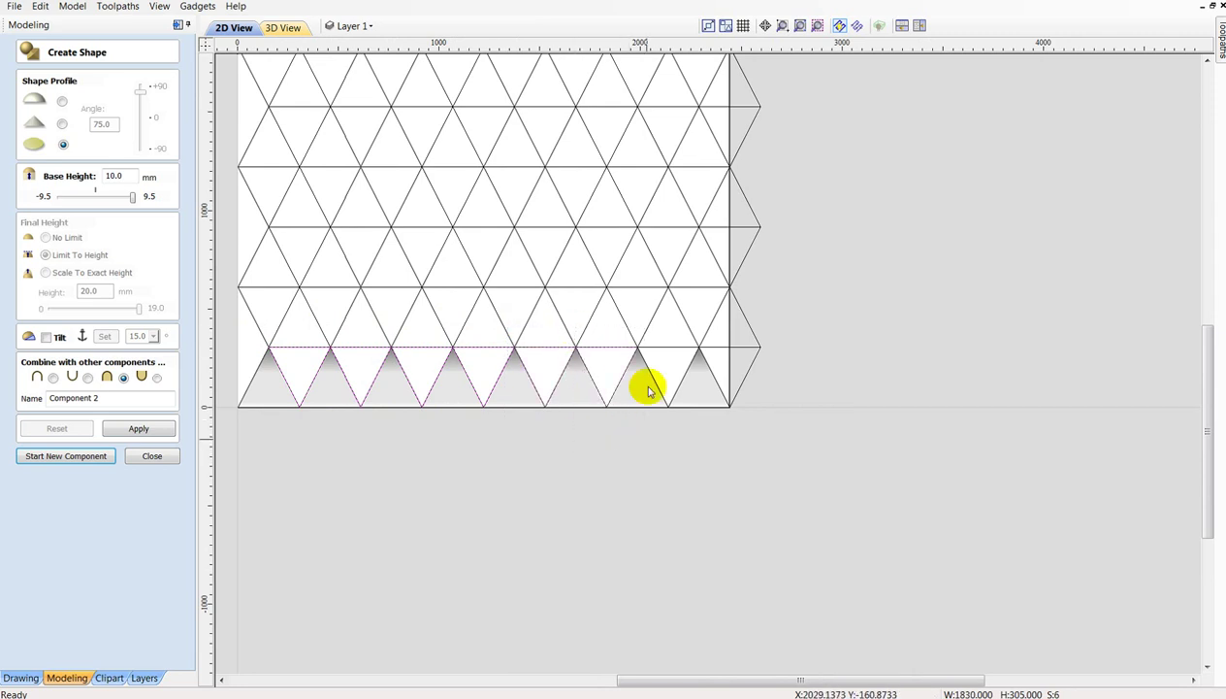
pyautogui.keyDown('shift'); pyautogui.moveTo(704, 429); pyautogui.dragTo(702, 425); pyautogui.keyUp('shift')
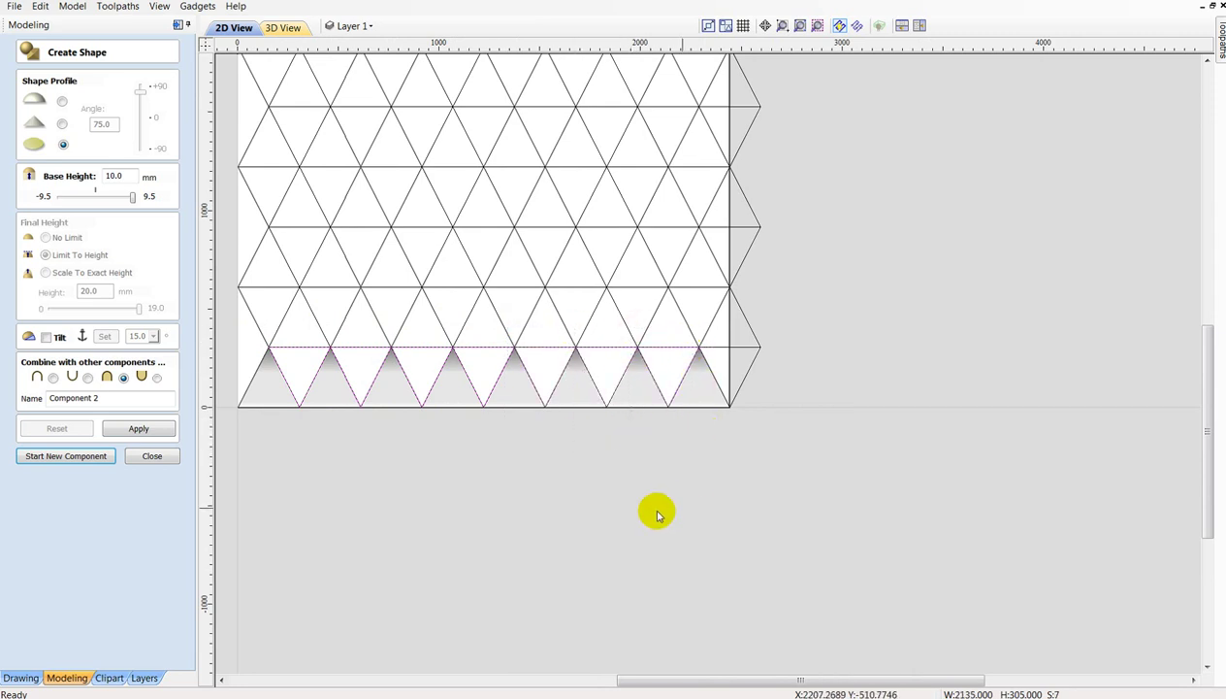
# Apply the reliefs as Component 2 at 10 mm base height and check them in 3D.
pyautogui.click(119, 427)
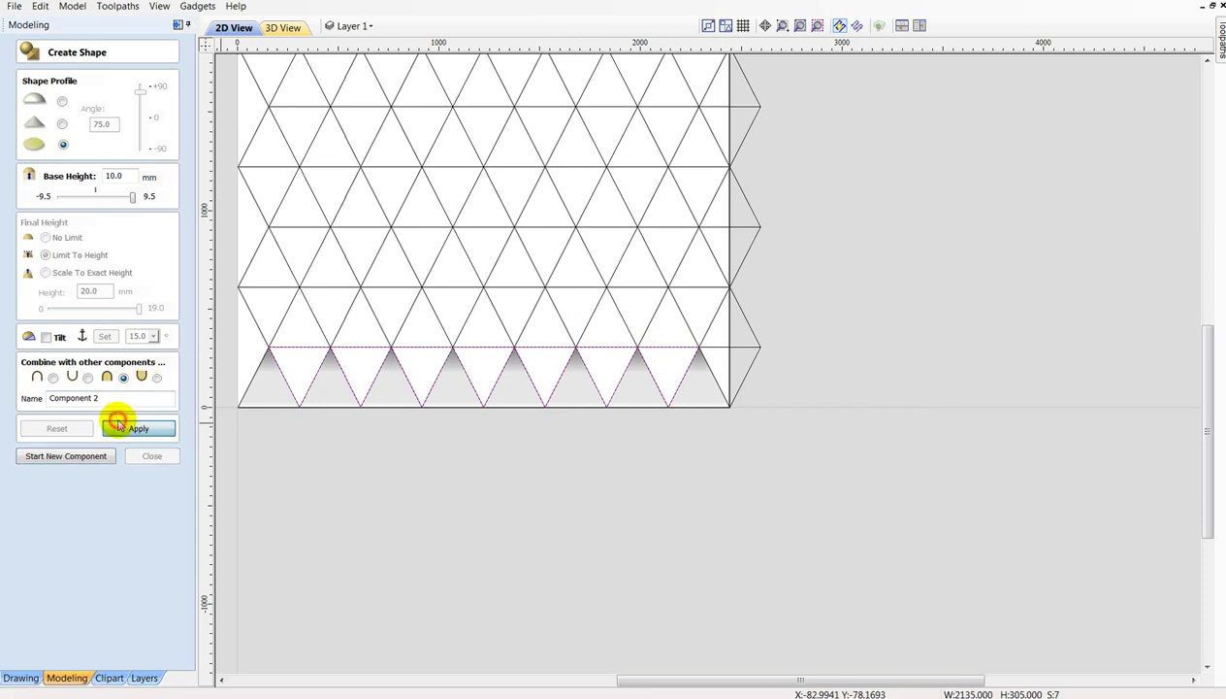
pyautogui.click(286, 26)
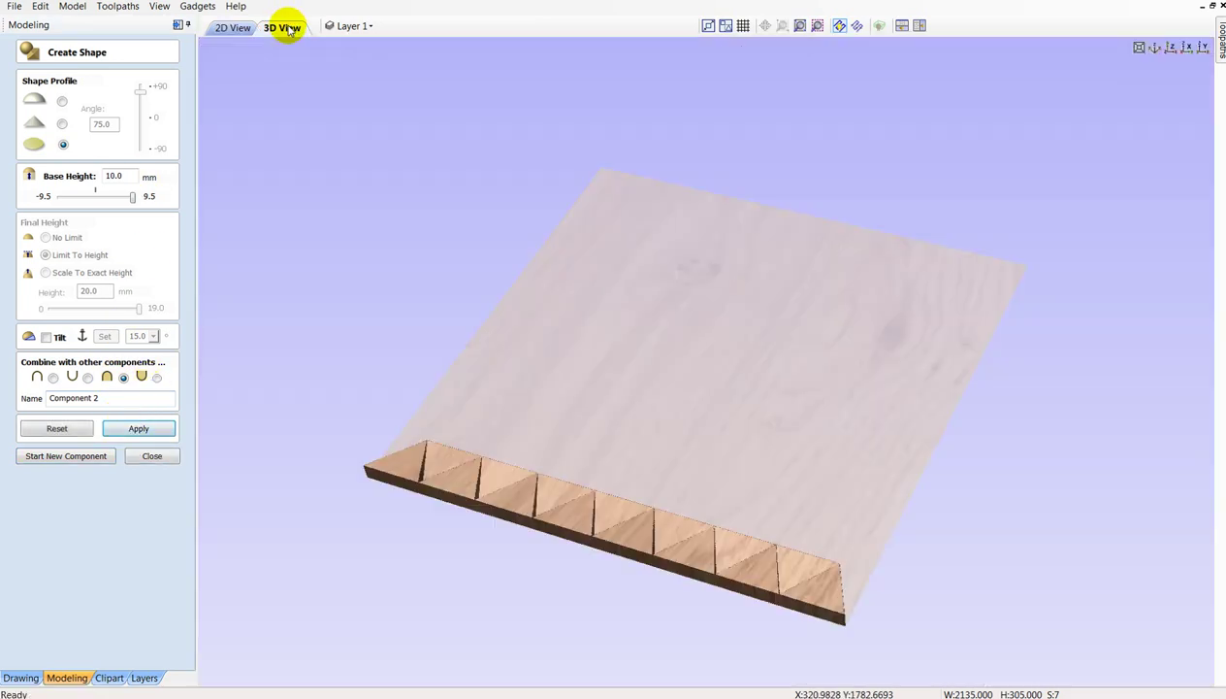
pyautogui.moveTo(409, 395); pyautogui.dragTo(328, 390)
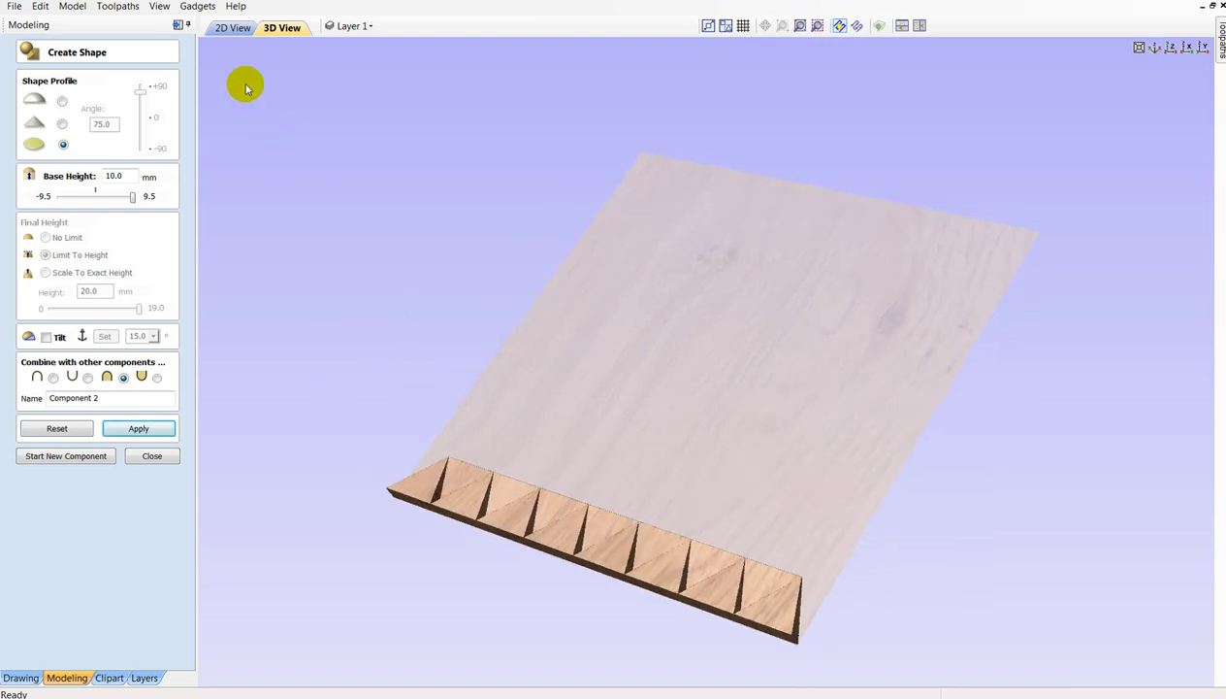
pyautogui.click(230, 27)
# Tilt Component 2's inverted bottom-row triangles at 15 degrees along a tilt line drawn across a triangle.
pyautogui.scroll(2, 335, 205)
pyautogui.scroll(2, 249, 310)
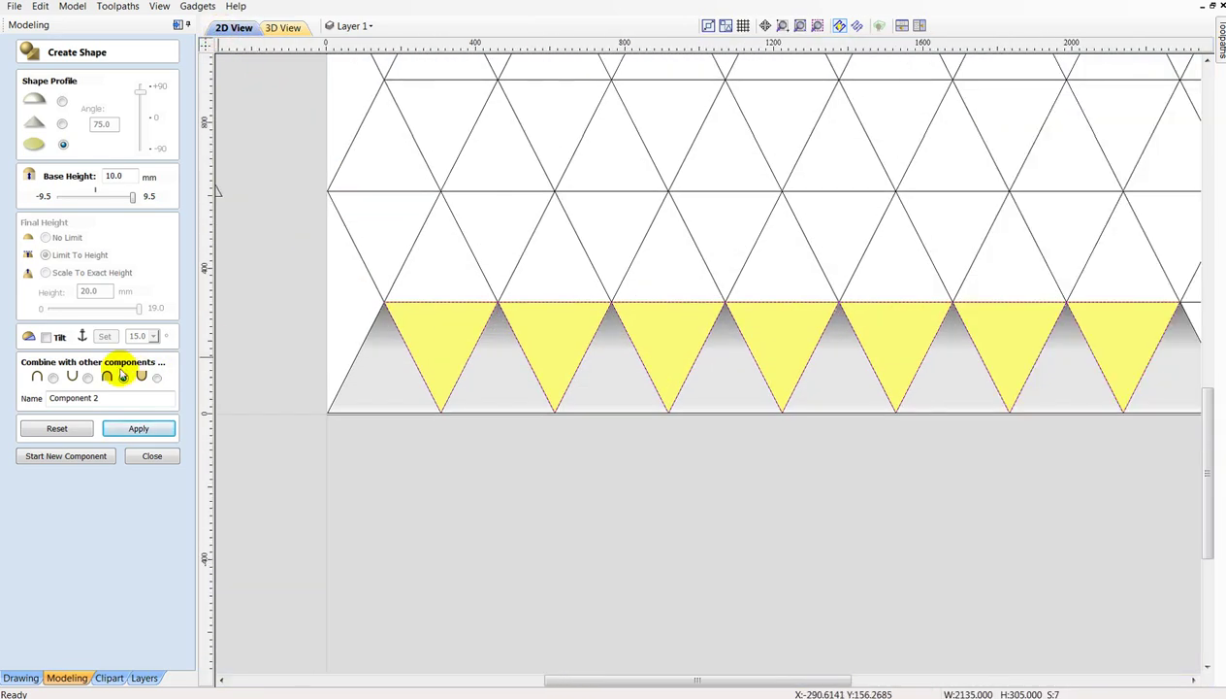
pyautogui.click(53, 335)
pyautogui.click(105, 336)
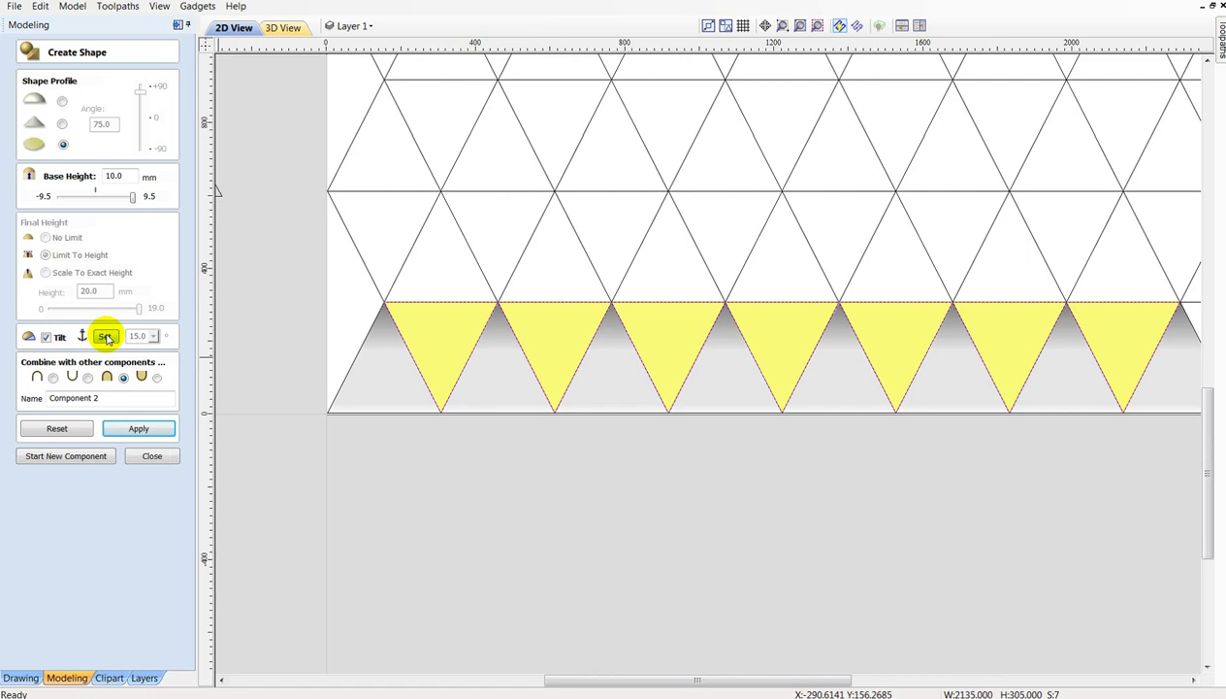
pyautogui.scroll(1, 456, 415)
pyautogui.scroll(1, 582, 412)
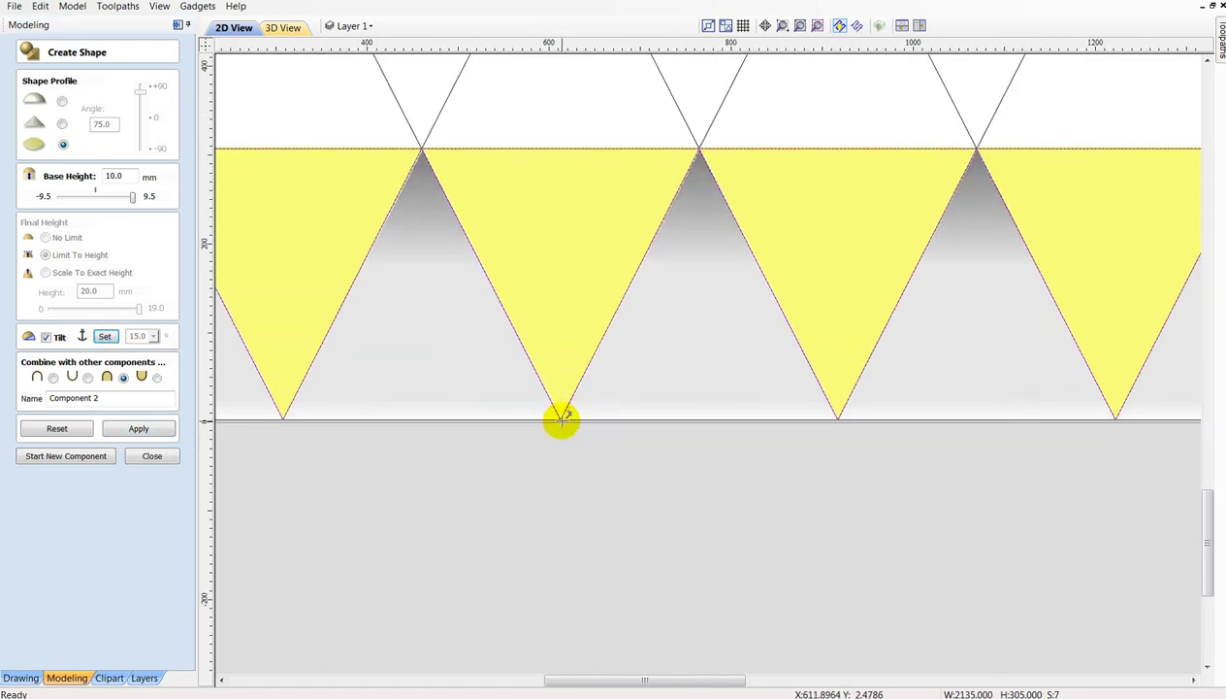
pyautogui.scroll(2, 573, 145)
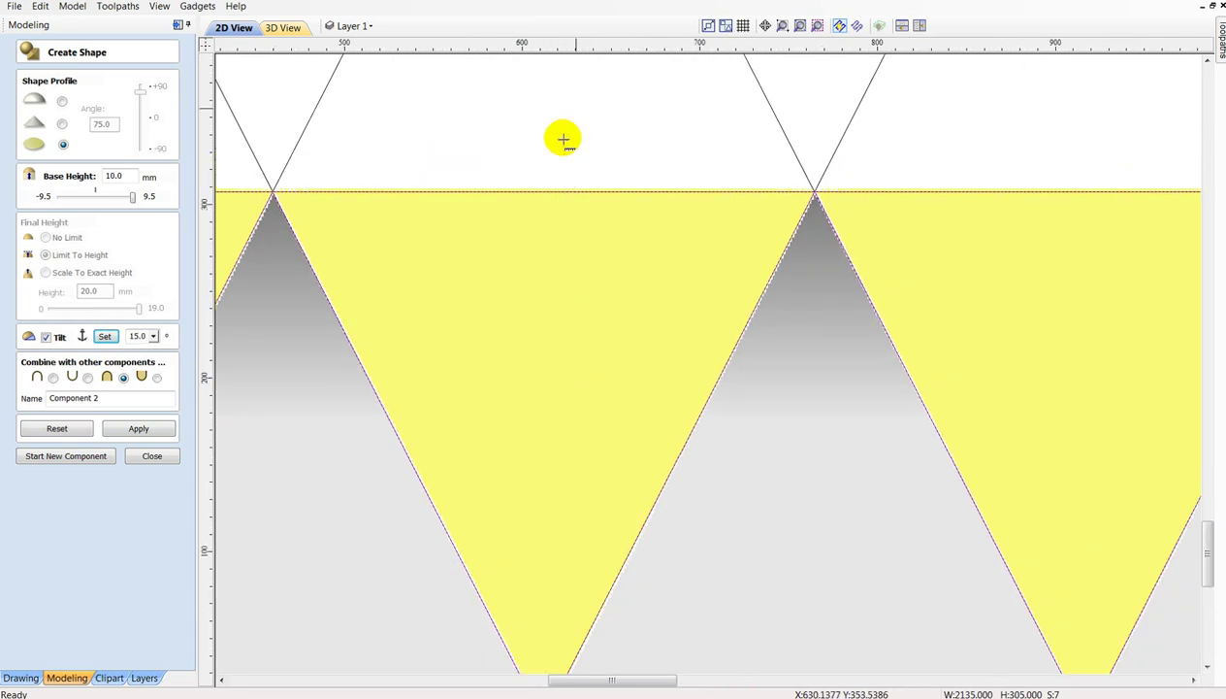
pyautogui.click(543, 190)
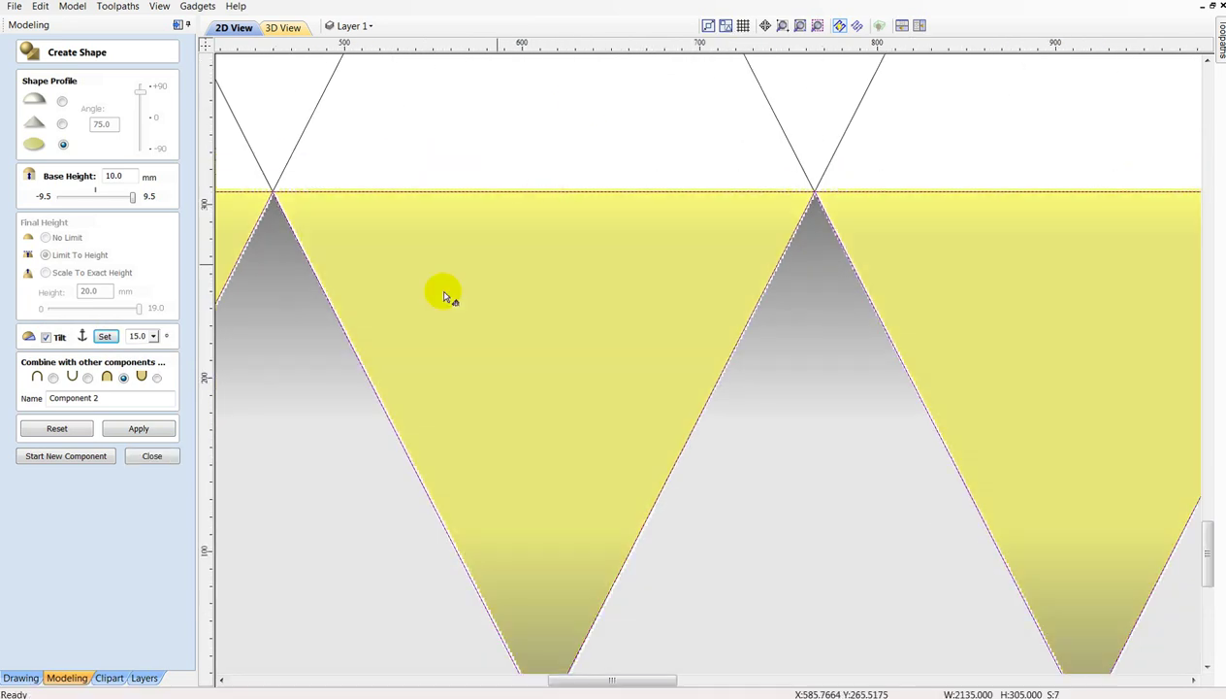
# Check the sawtooth bottom strip in 3D and start relief Component 3.
pyautogui.click(288, 29)
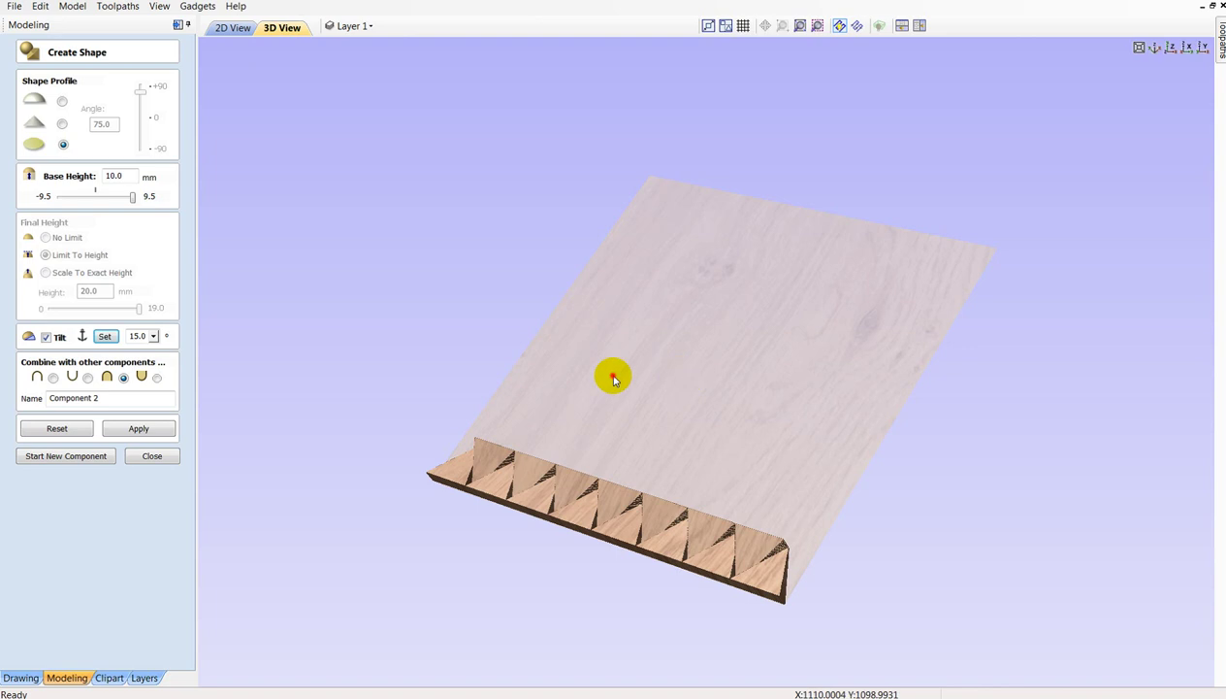
pyautogui.moveTo(490, 372); pyautogui.dragTo(427, 388)
pyautogui.click(64, 456)
pyautogui.click(233, 27)
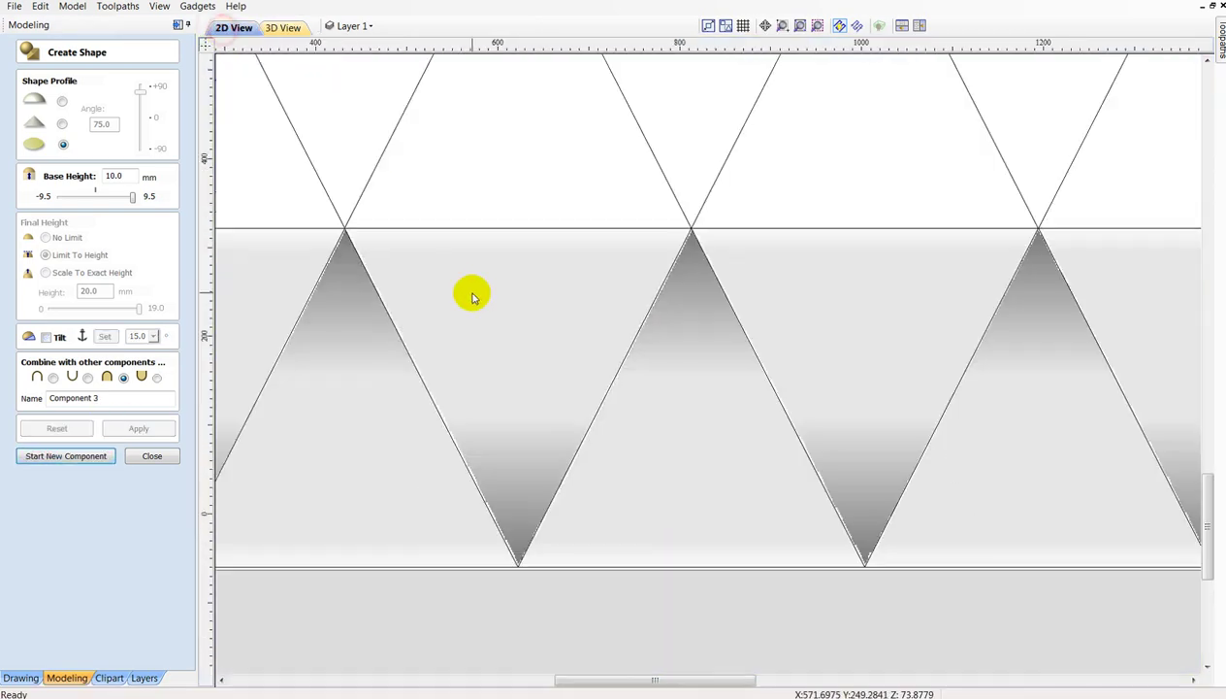
# Select the bottom triangle row and stack four mirrored copies upward with Mirror Top.
pyautogui.scroll(-3, 472, 296)
pyautogui.scroll(-3, 447, 321)
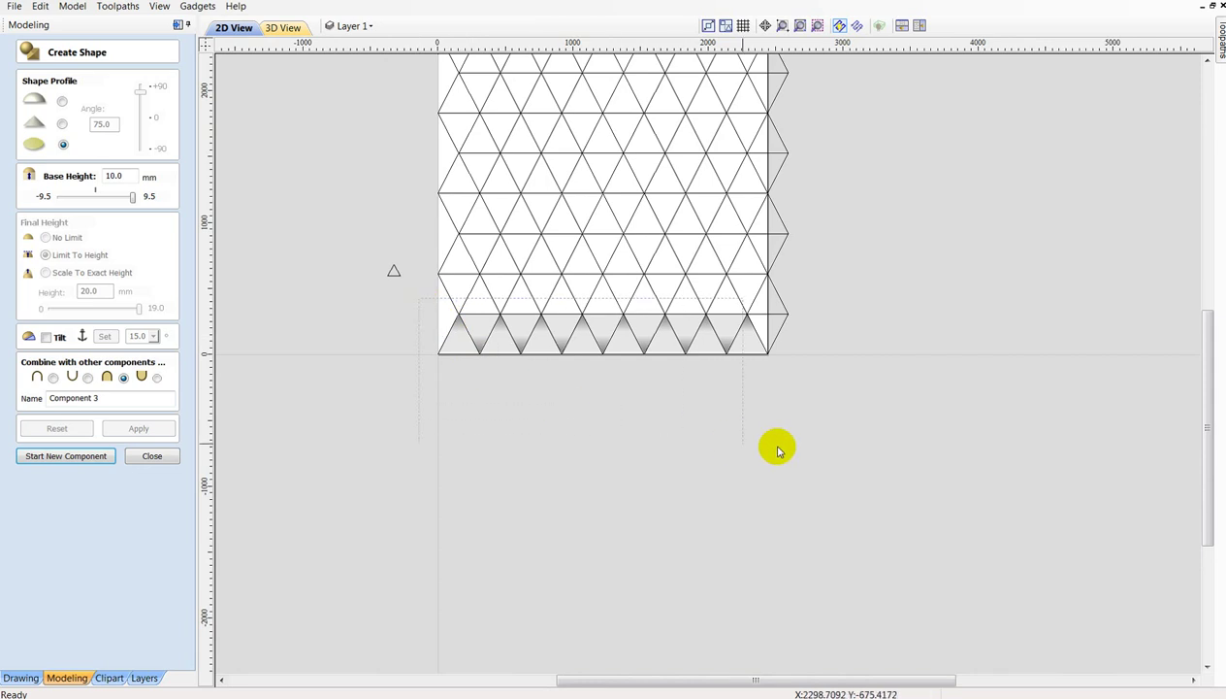
pyautogui.moveTo(771, 465); pyautogui.dragTo(771, 466)
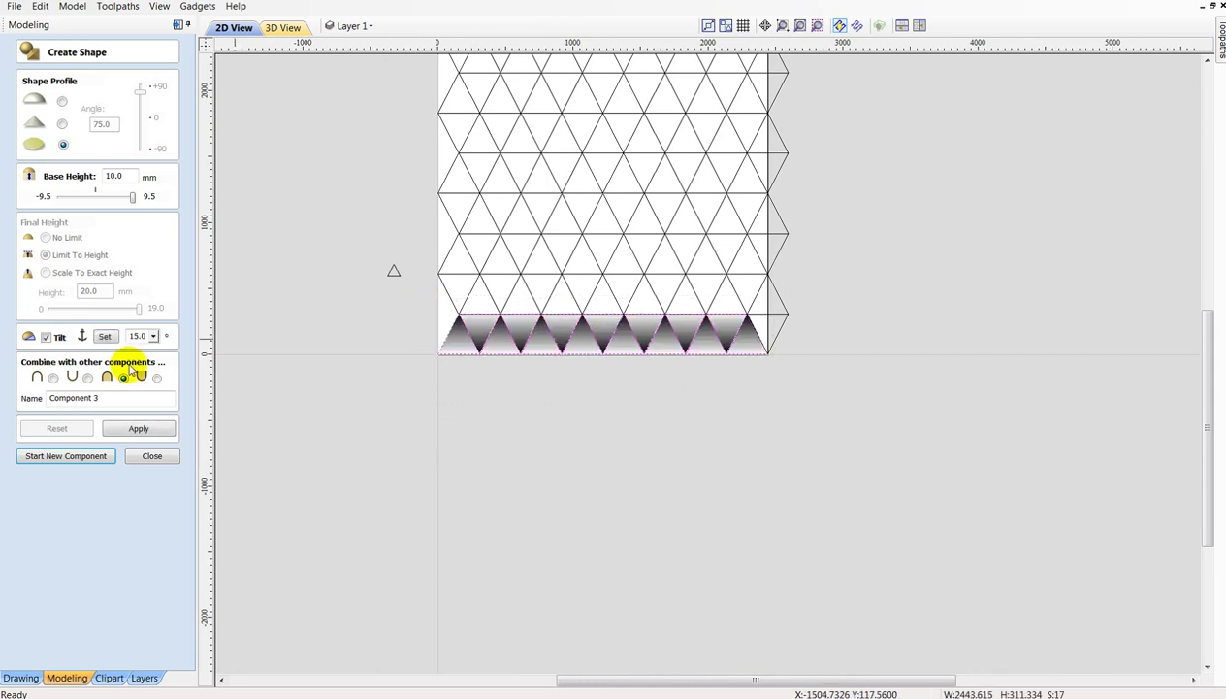
pyautogui.click(147, 456)
pyautogui.click(74, 153)
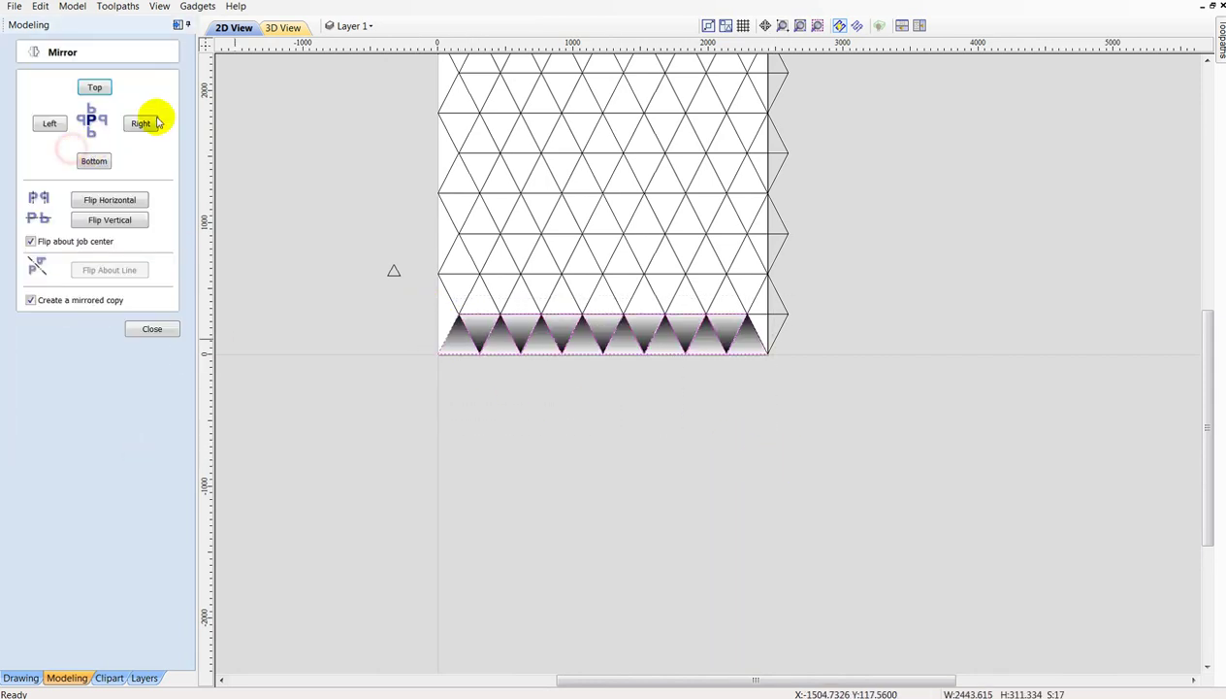
pyautogui.click(95, 87)
pyautogui.scroll(-2, 494, 495)
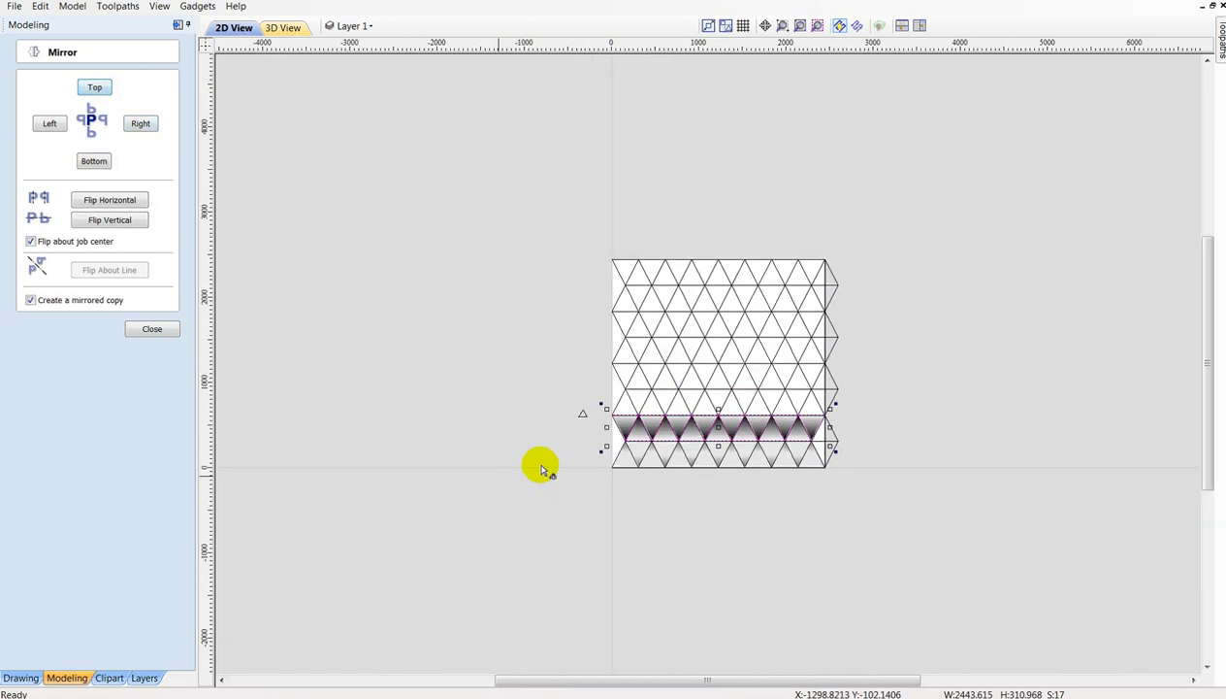
pyautogui.scroll(1, 844, 402)
pyautogui.scroll(3, 805, 413)
pyautogui.click(94, 87)
pyautogui.click(94, 87)
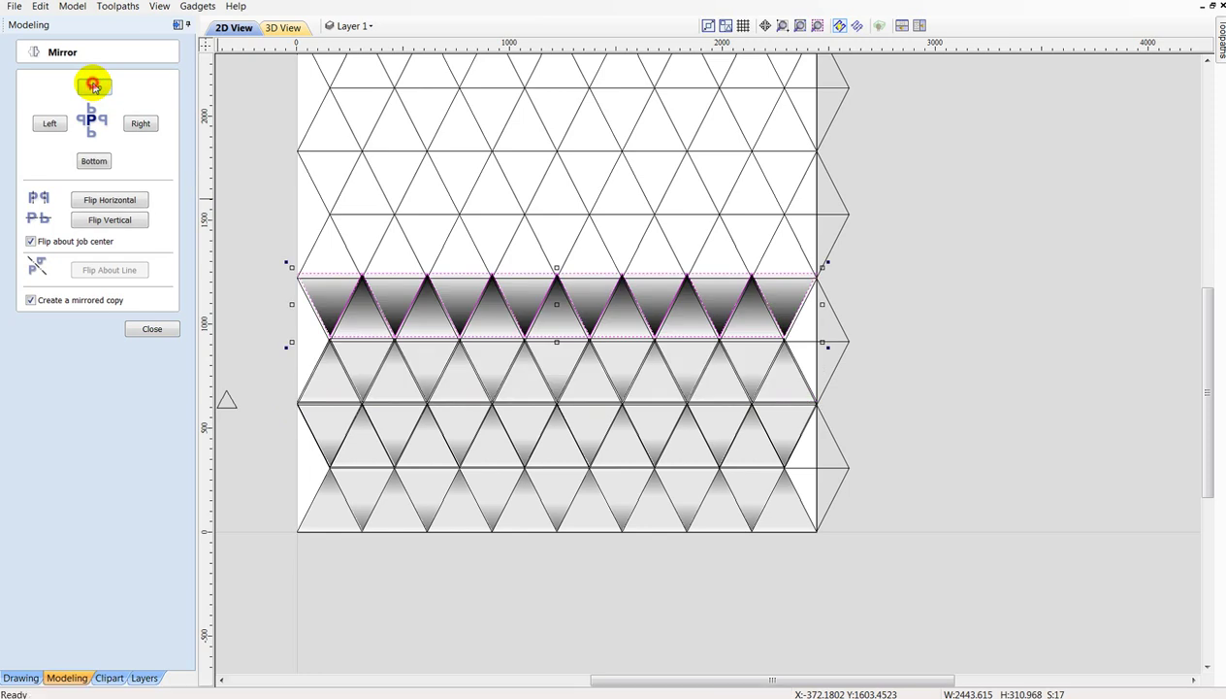
pyautogui.click(94, 87)
# Check the stacked rows in 3D and add three more mirrored rows up to the top.
pyautogui.click(290, 28)
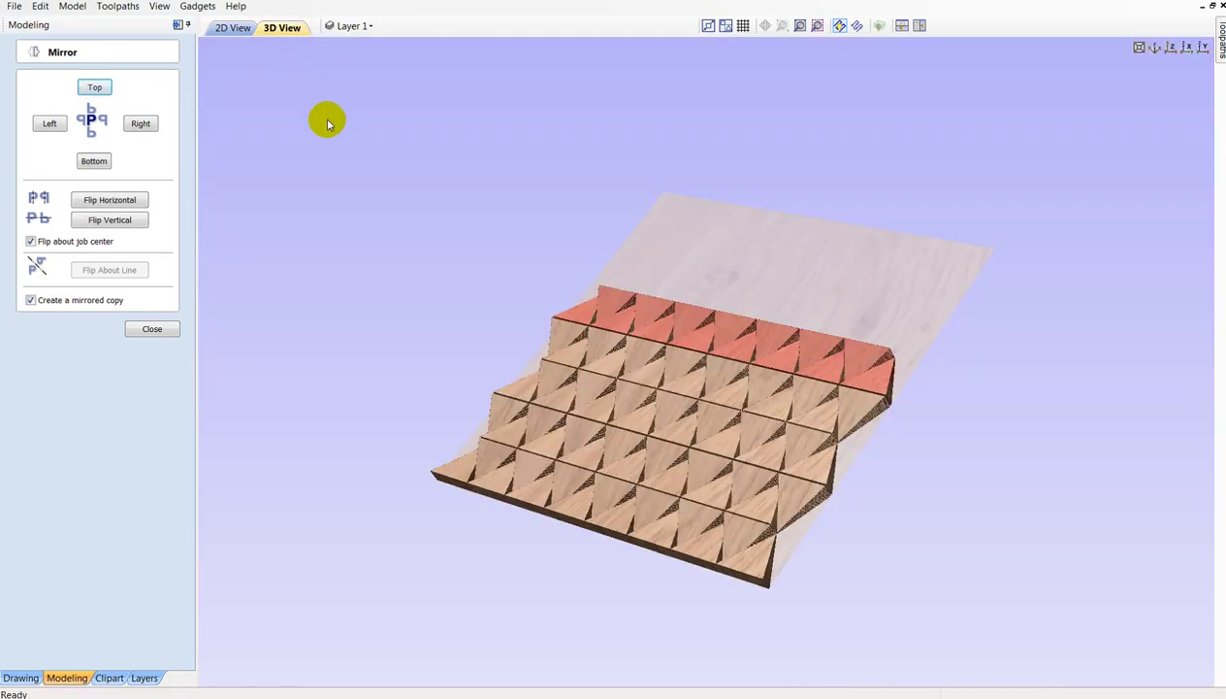
pyautogui.moveTo(535, 468); pyautogui.dragTo(700, 433)
pyautogui.click(232, 27)
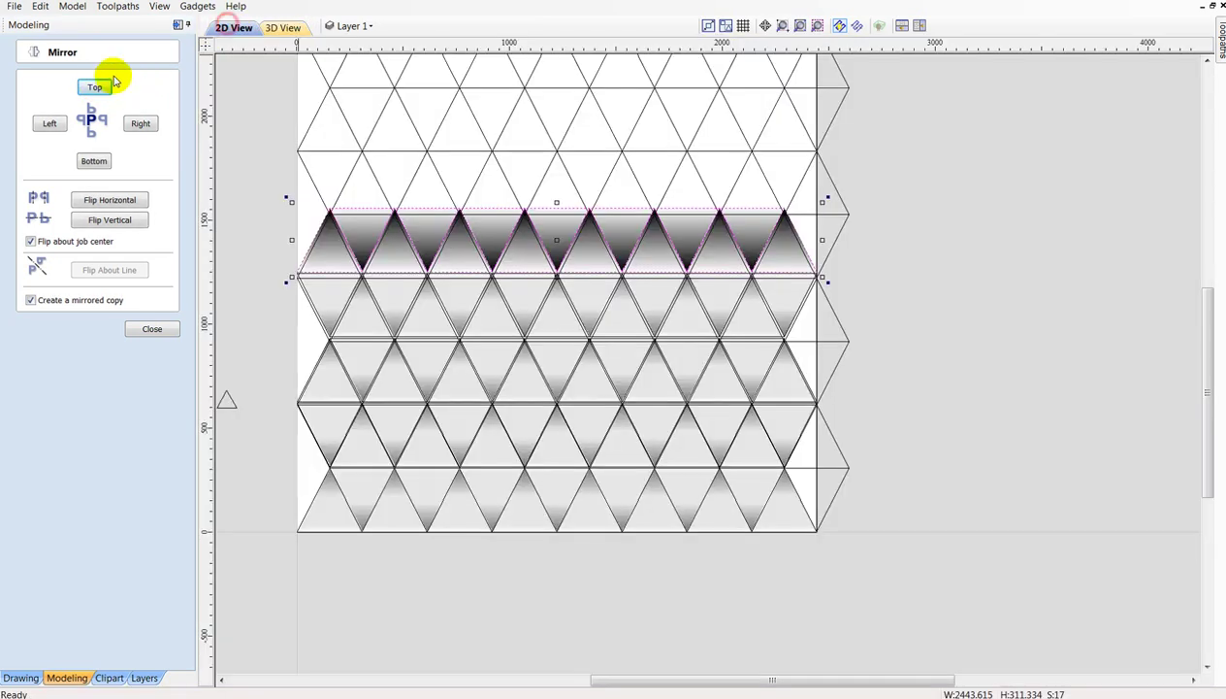
pyautogui.click(97, 86)
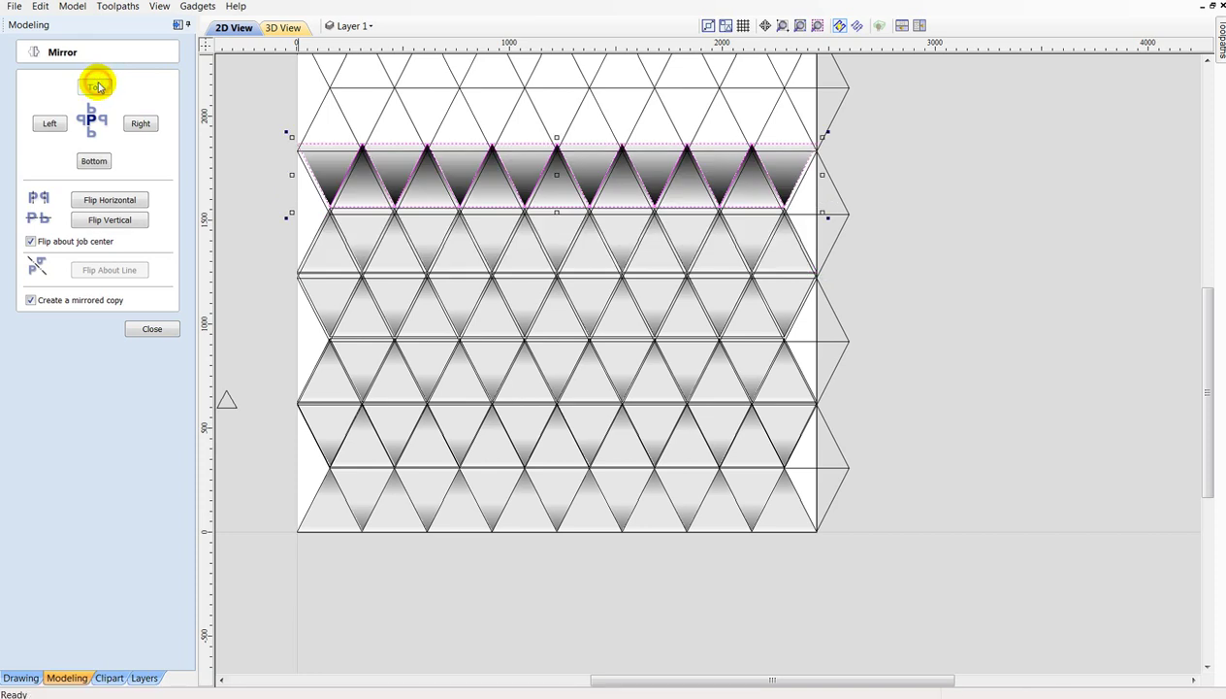
pyautogui.click(97, 87)
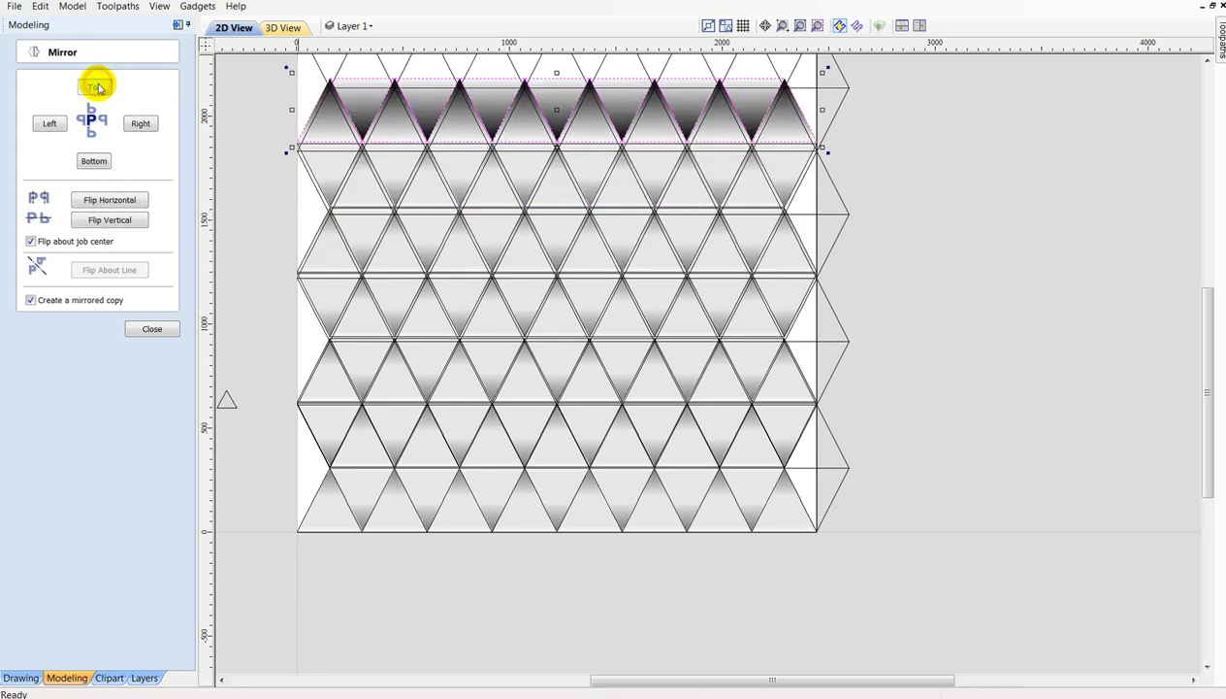
pyautogui.click(97, 88)
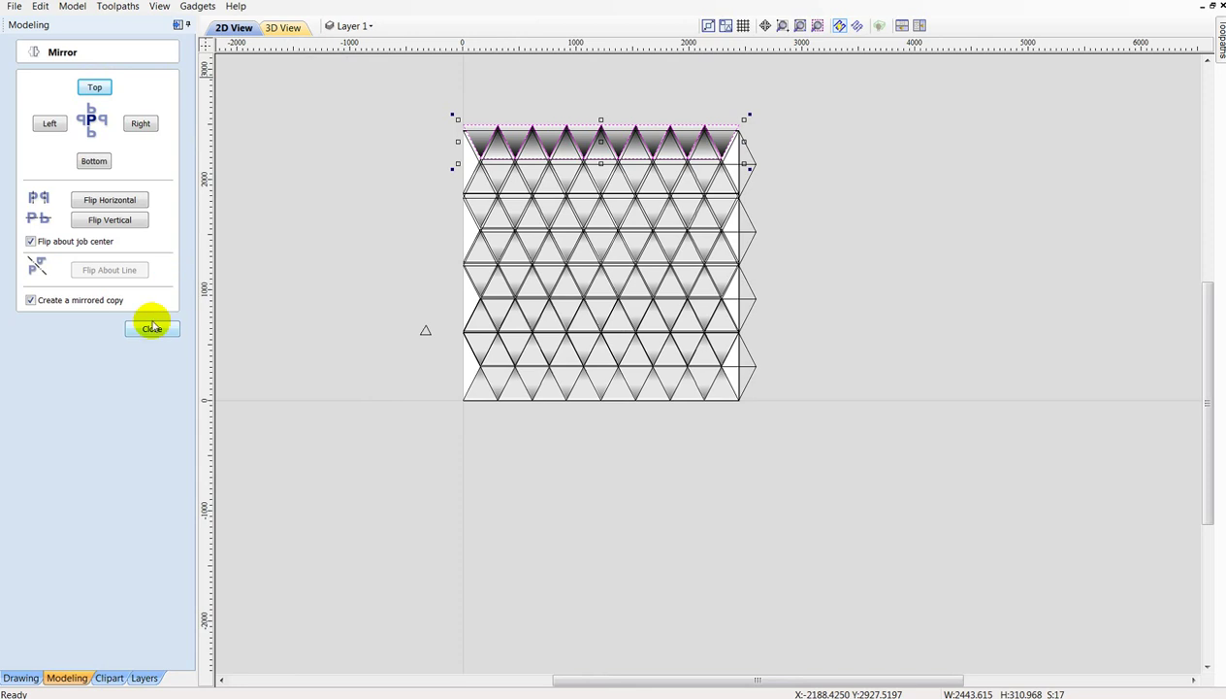
pyautogui.click(153, 327)
pyautogui.click(282, 27)
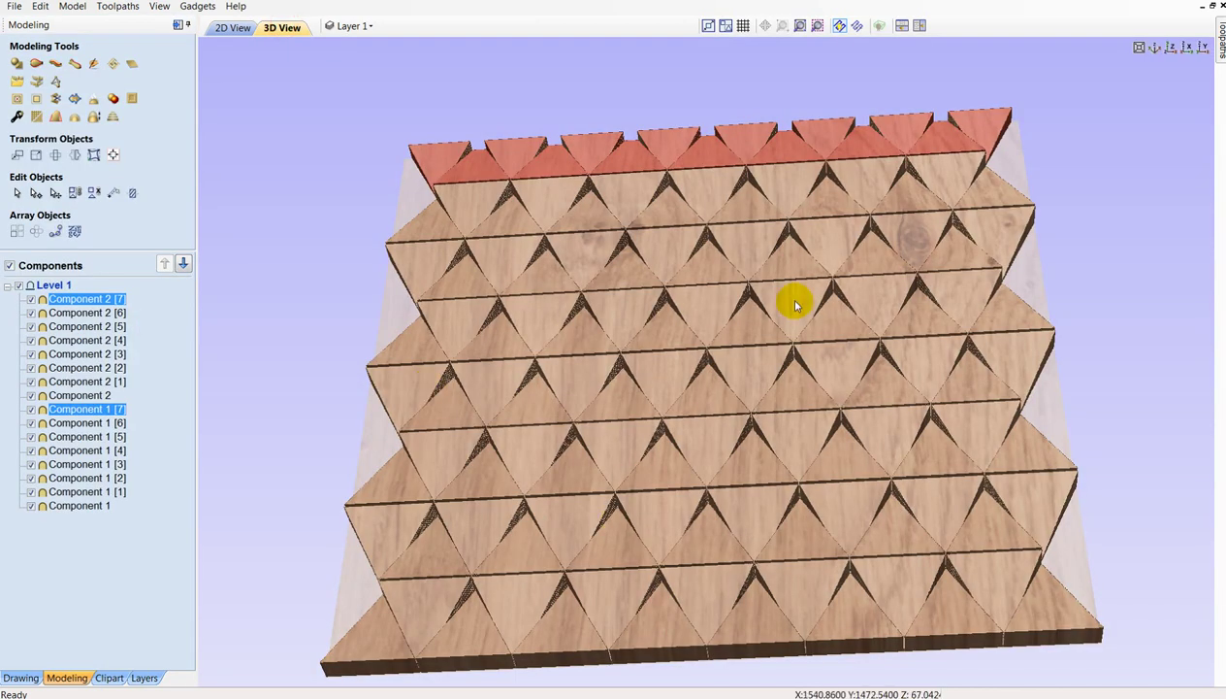
# Clear the selection and orbit the 3D view to inspect the mirrored panel.
pyautogui.click(1114, 279)
pyautogui.moveTo(1108, 335); pyautogui.dragTo(833, 403)
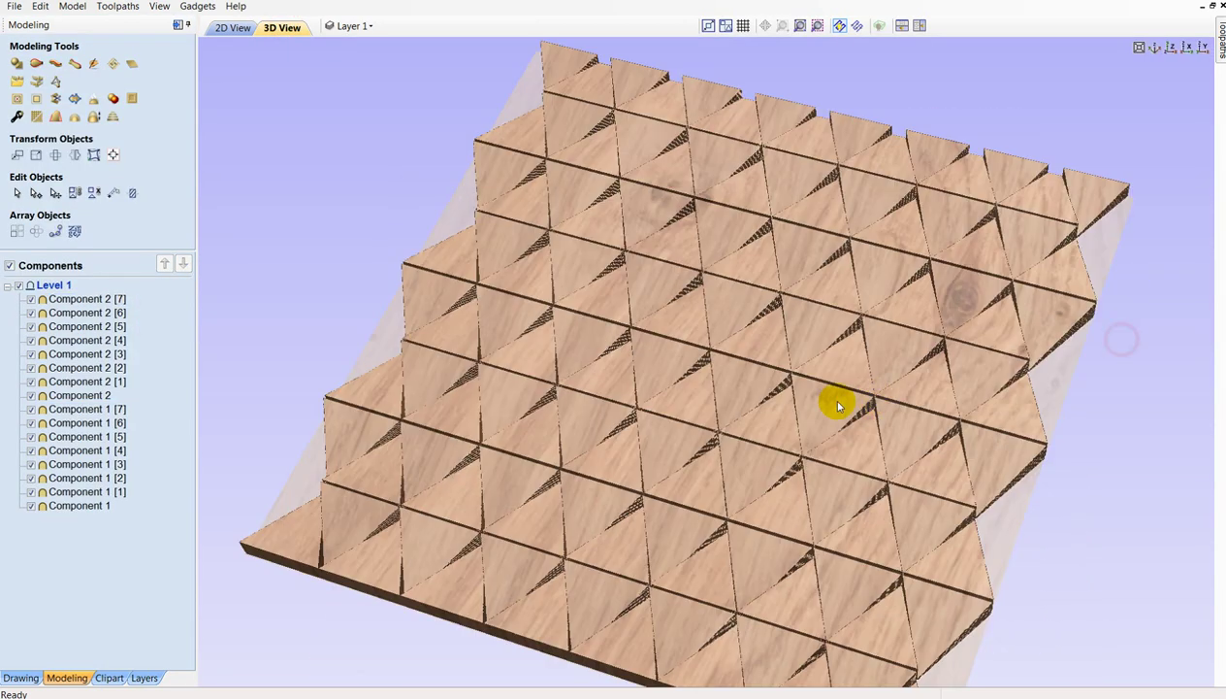
pyautogui.scroll(3, 482, 514)
pyautogui.moveTo(494, 522)
pyautogui.mouseDown()
pyautogui.moveTo(608, 307)
pyautogui.moveTo(619, 351)
pyautogui.moveTo(697, 403)
pyautogui.mouseUp()
pyautogui.moveTo(548, 241)
pyautogui.mouseDown()
pyautogui.moveTo(529, 225)
pyautogui.moveTo(660, 360)
pyautogui.moveTo(189, 427)
pyautogui.mouseUp()
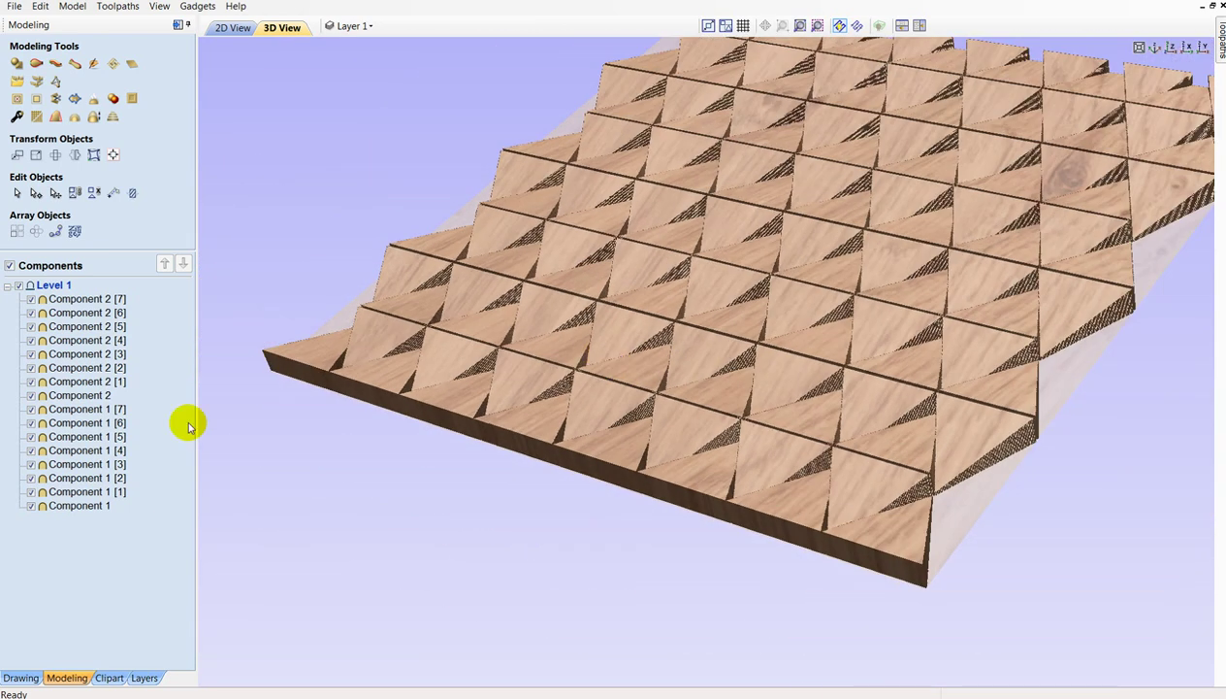
# Undo seven steps, leaving only the bottom sawtooth row plus one mirrored row.
pyautogui.click(19, 677)
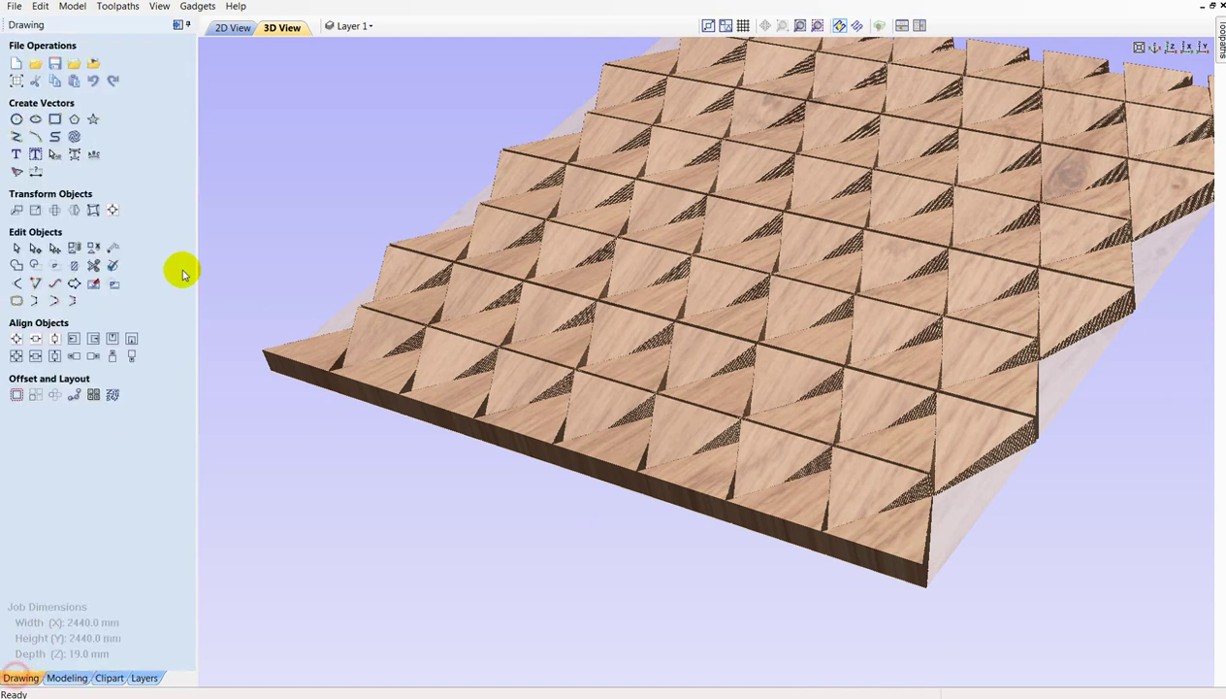
pyautogui.click(105, 90)
pyautogui.click(100, 87)
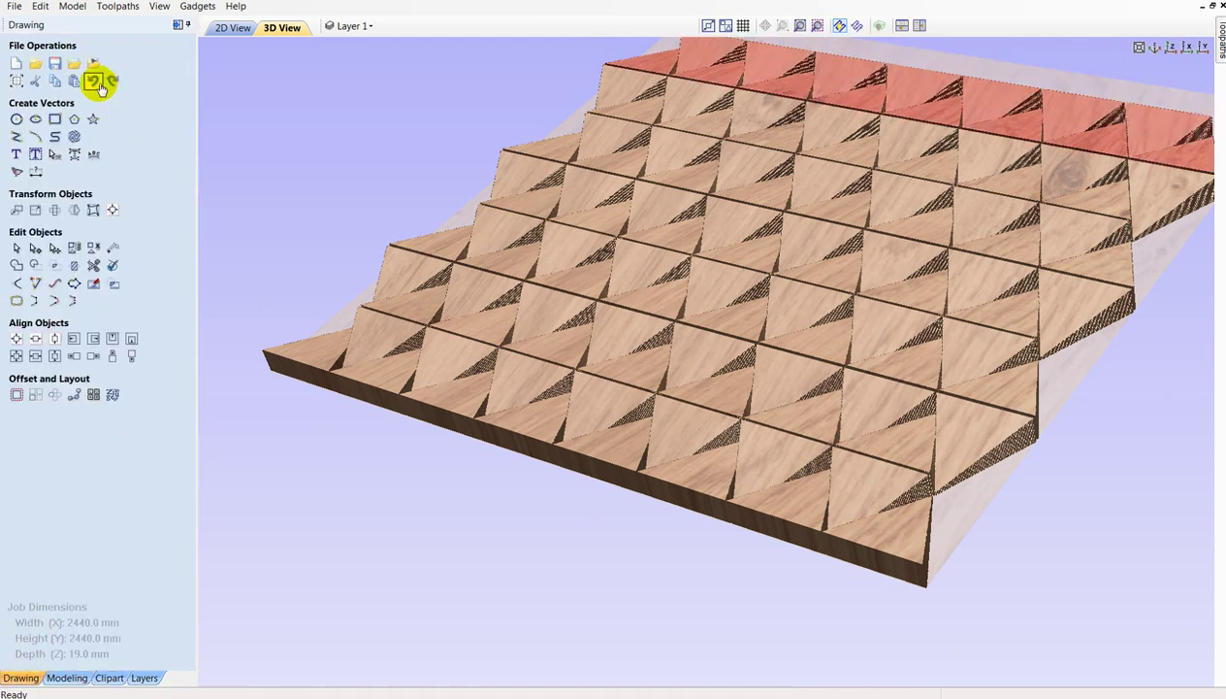
pyautogui.click(95, 84)
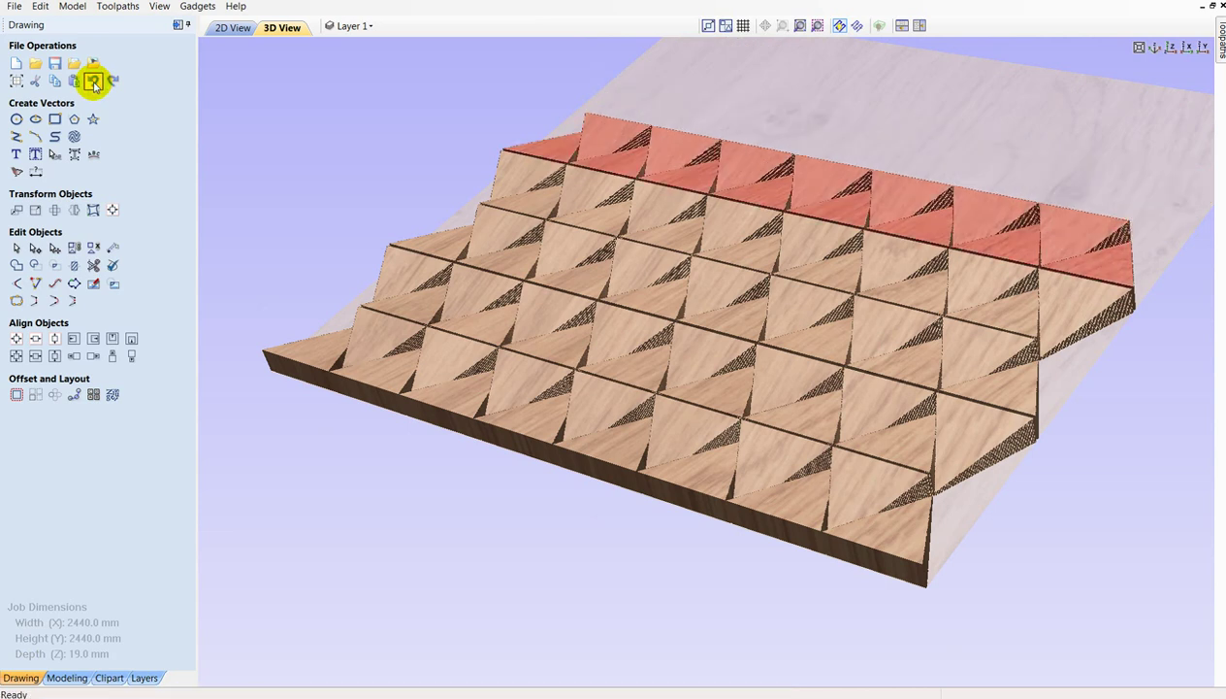
pyautogui.click(94, 85)
pyautogui.click(94, 84)
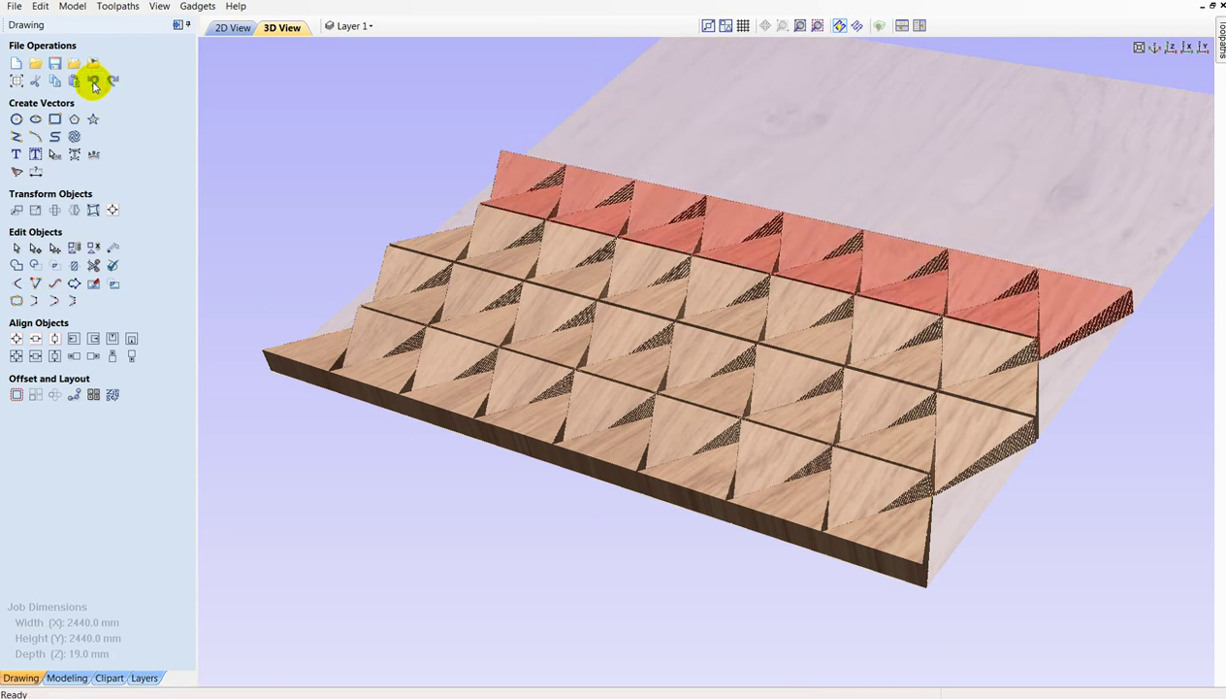
pyautogui.click(93, 83)
pyautogui.click(93, 83)
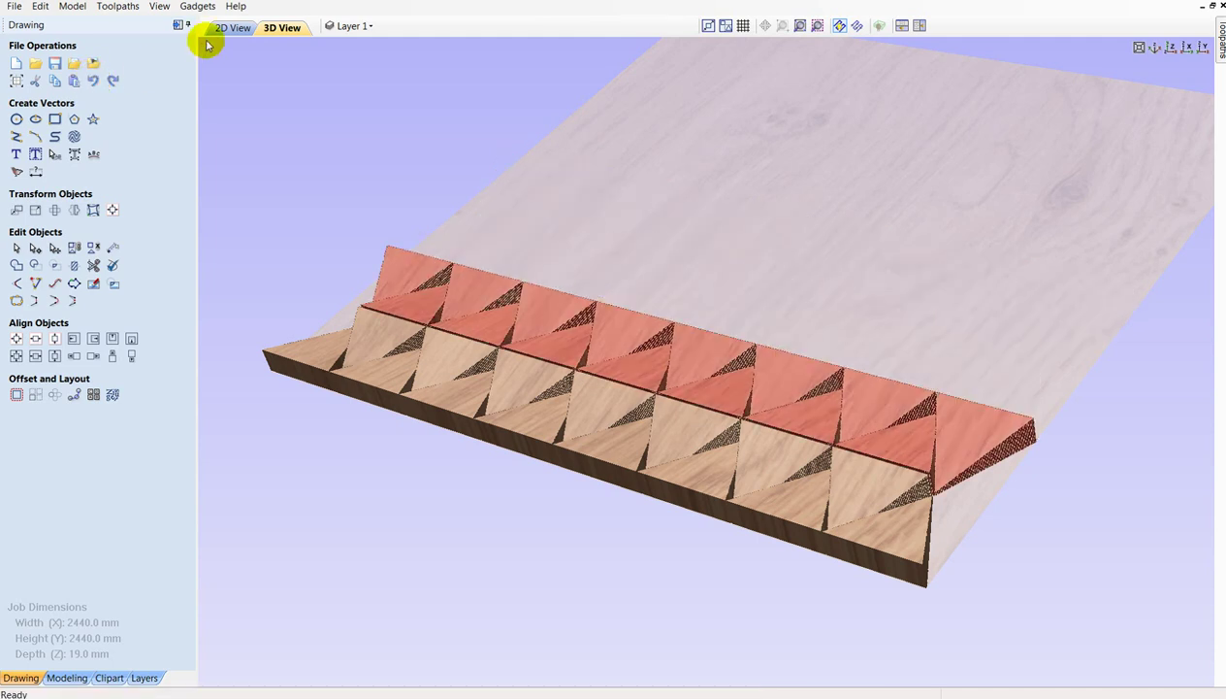
# Drag the upper row down to snap onto the lower row's apex and check the join in 3D.
pyautogui.click(225, 27)
pyautogui.scroll(2, 457, 377)
pyautogui.scroll(3, 461, 343)
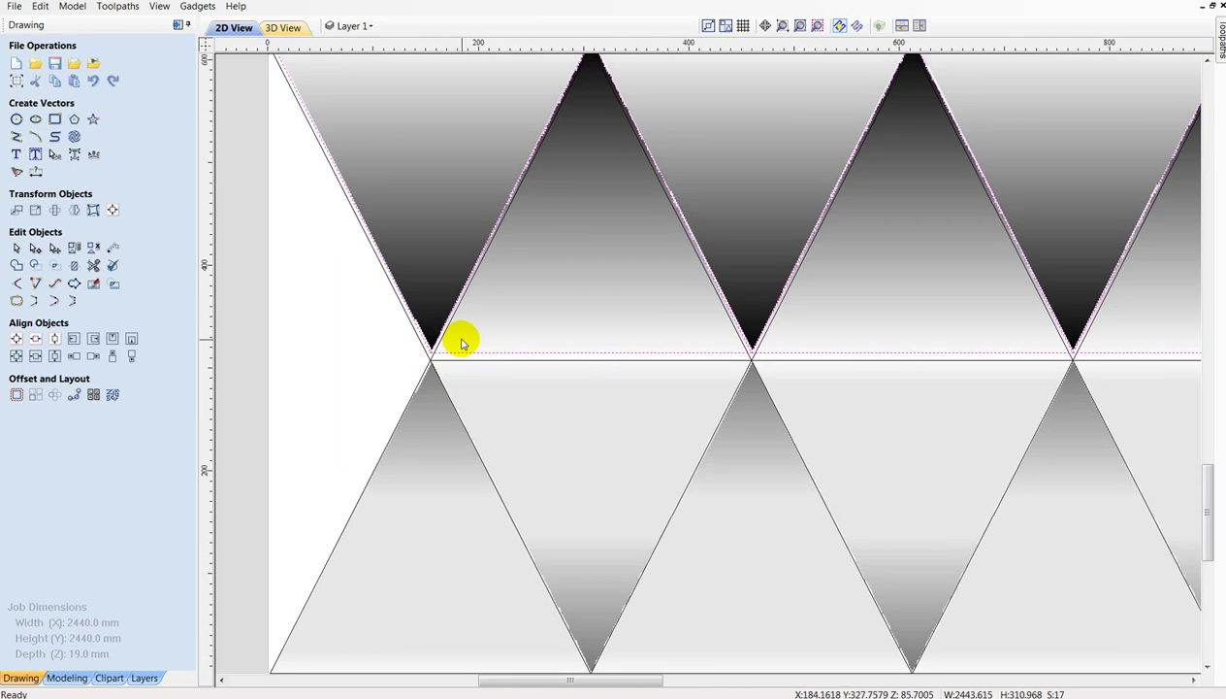
pyautogui.scroll(3, 462, 343)
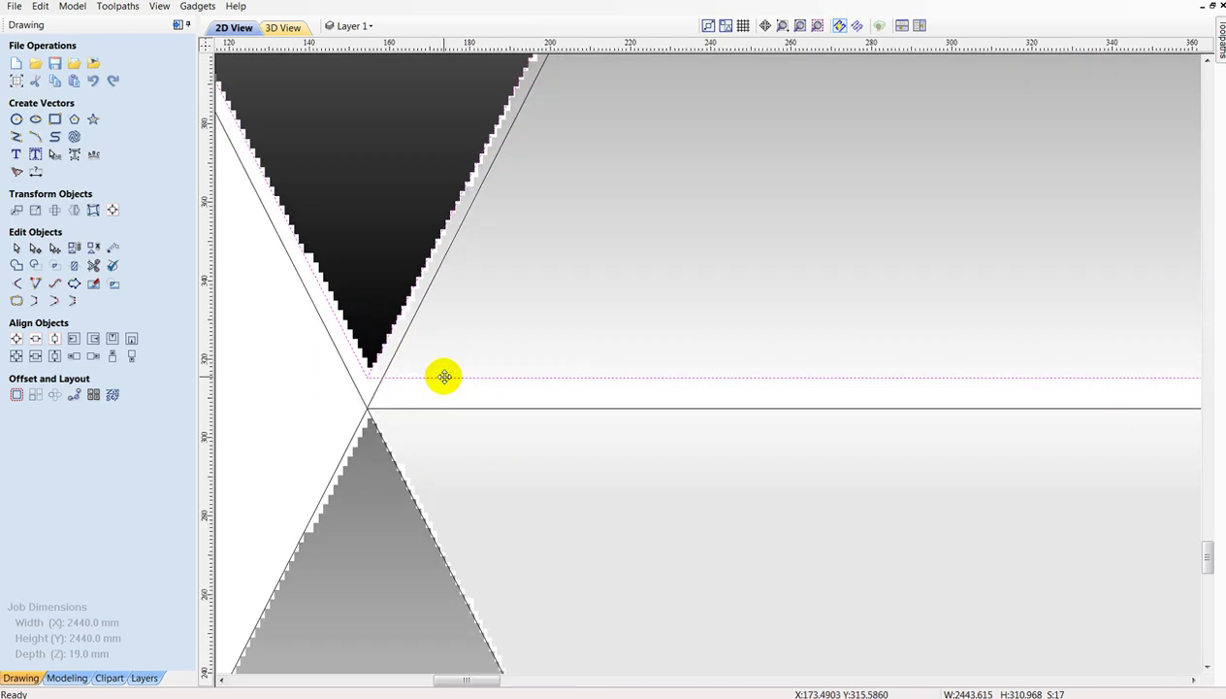
pyautogui.moveTo(444, 376); pyautogui.dragTo(437, 408)
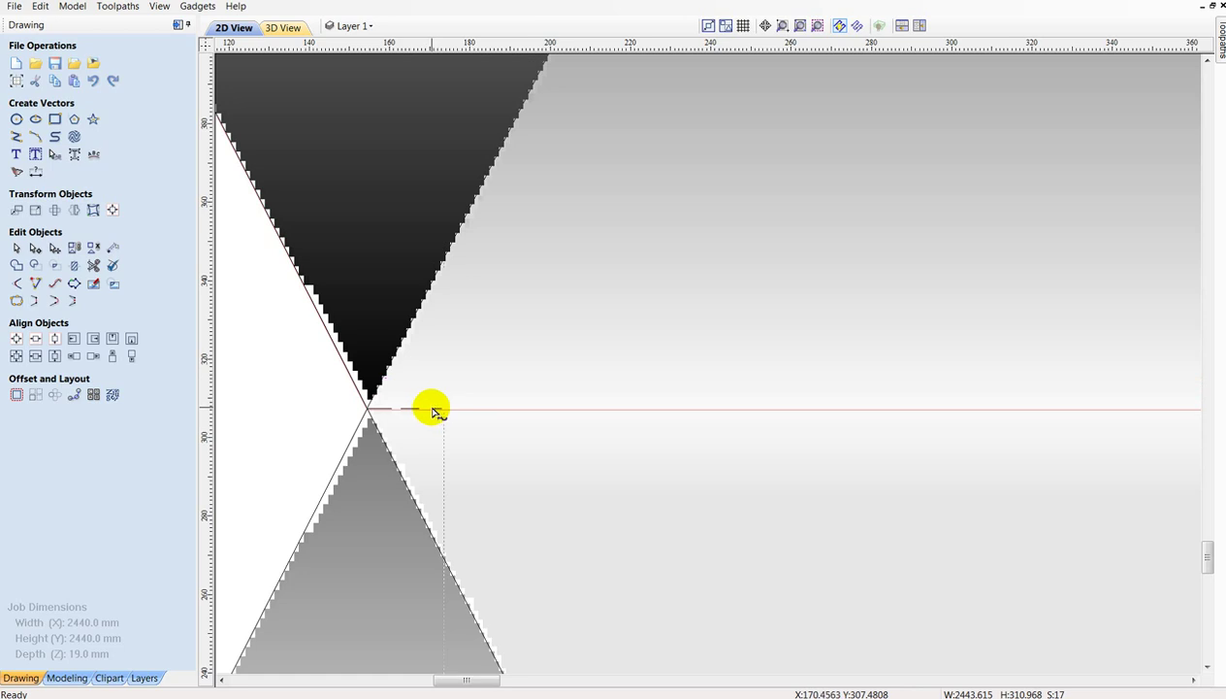
pyautogui.click(393, 407)
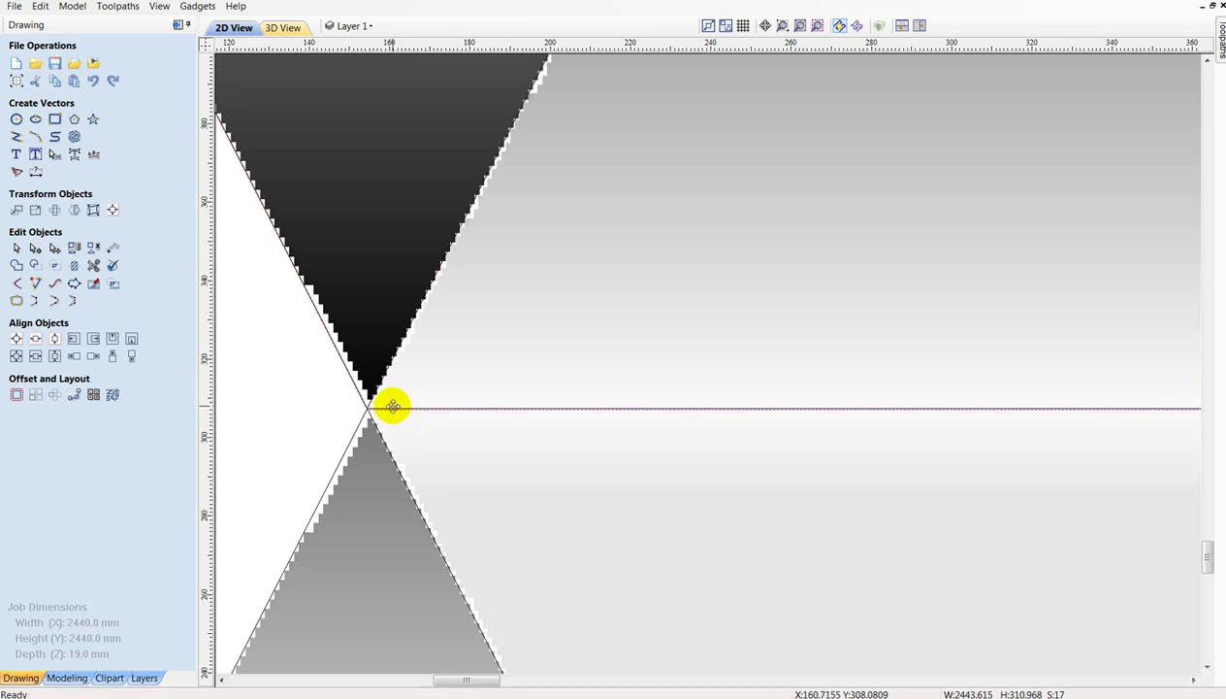
pyautogui.click(281, 27)
pyautogui.moveTo(483, 332)
pyautogui.mouseDown()
pyautogui.moveTo(429, 290)
pyautogui.moveTo(627, 436)
pyautogui.moveTo(654, 648)
pyautogui.moveTo(753, 458)
pyautogui.moveTo(561, 396)
pyautogui.mouseUp()
# Select both triangle components of the second row in the 2D layout.
pyautogui.click(231, 27)
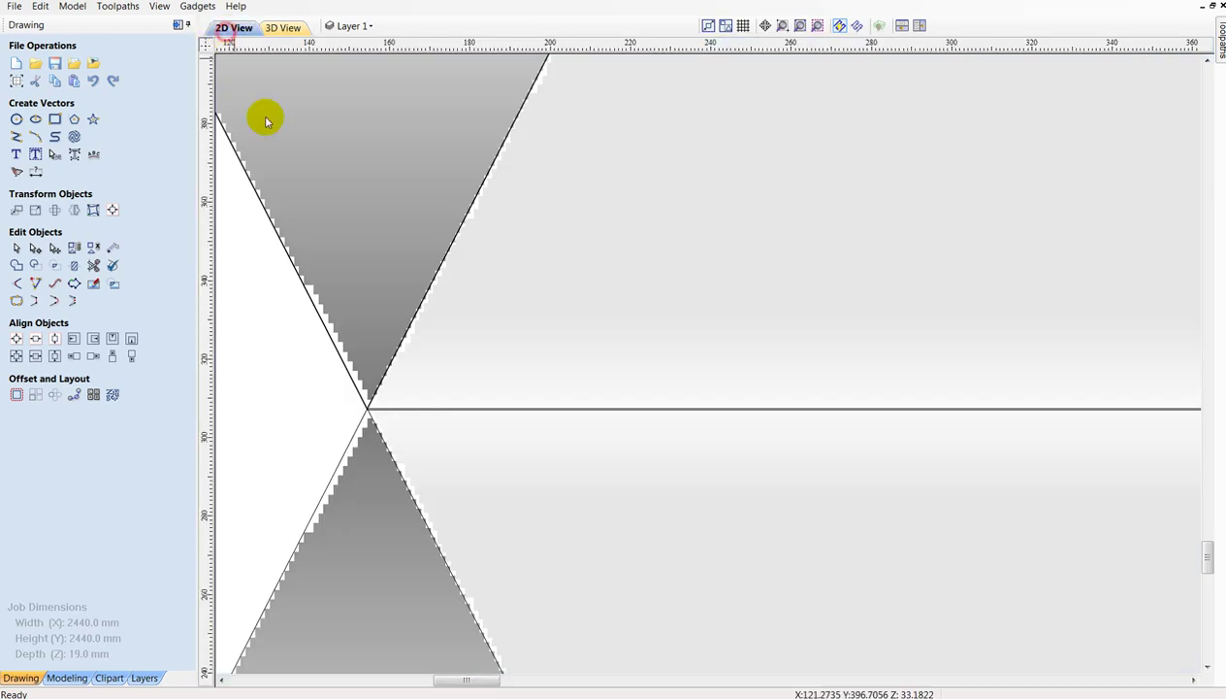
pyautogui.scroll(-3, 496, 411)
pyautogui.scroll(-5, 471, 438)
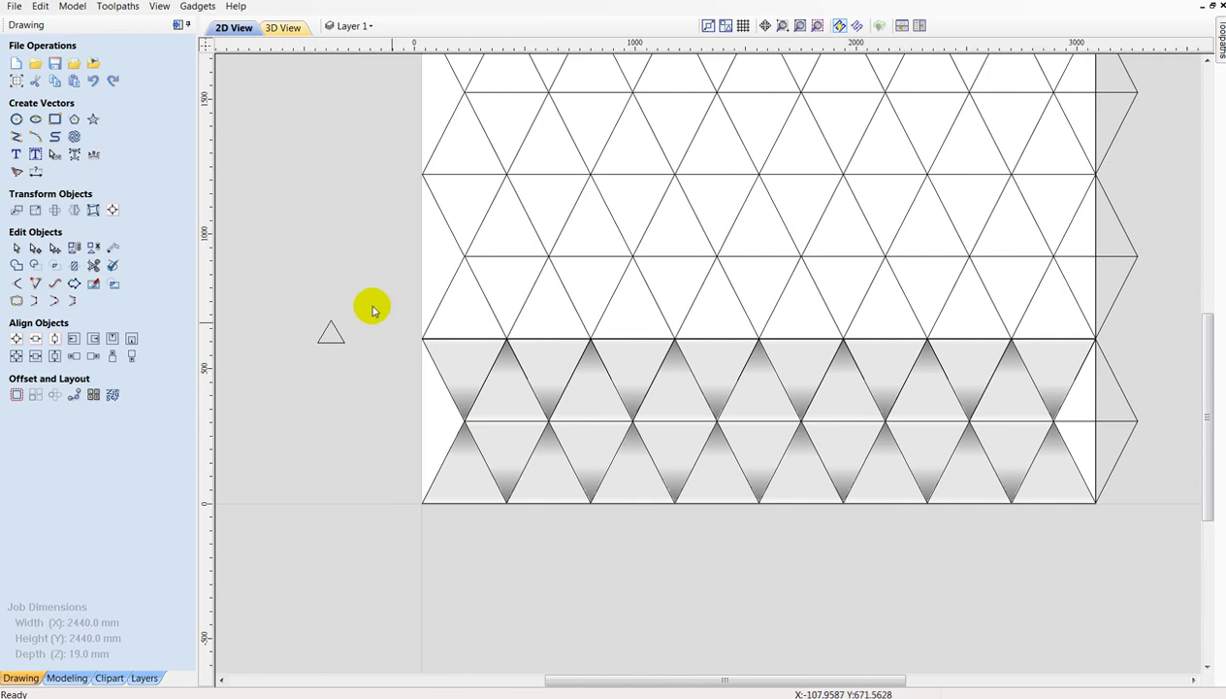
pyautogui.scroll(-2, 395, 330)
pyautogui.click(446, 351)
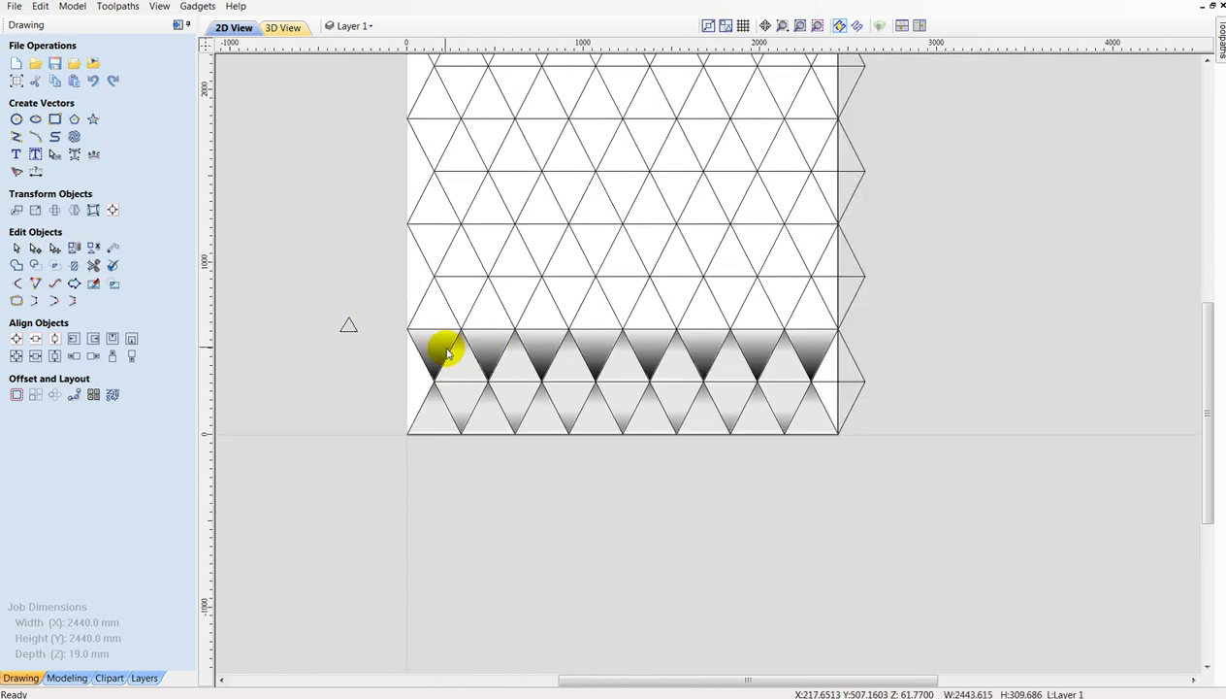
pyautogui.keyDown('shift'); pyautogui.click(465, 362); pyautogui.keyUp('shift')
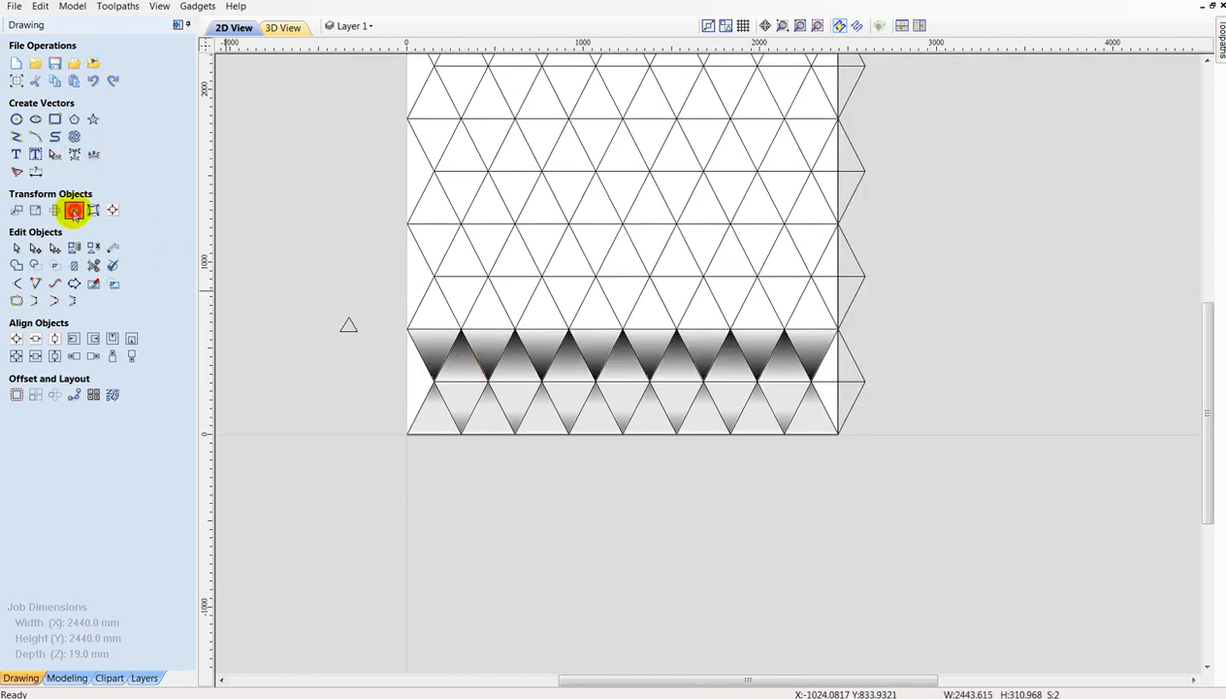
# Mirror a copy of the second row to the top and view it top-down in 3D.
pyautogui.click(75, 211)
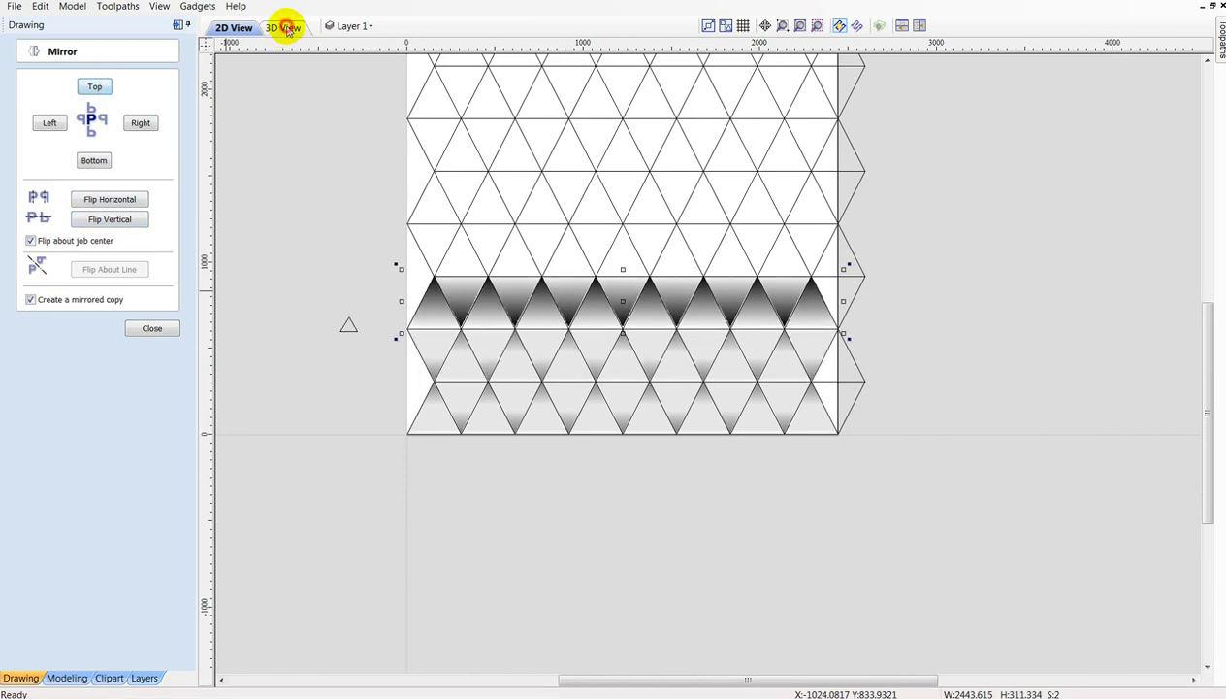
pyautogui.click(287, 29)
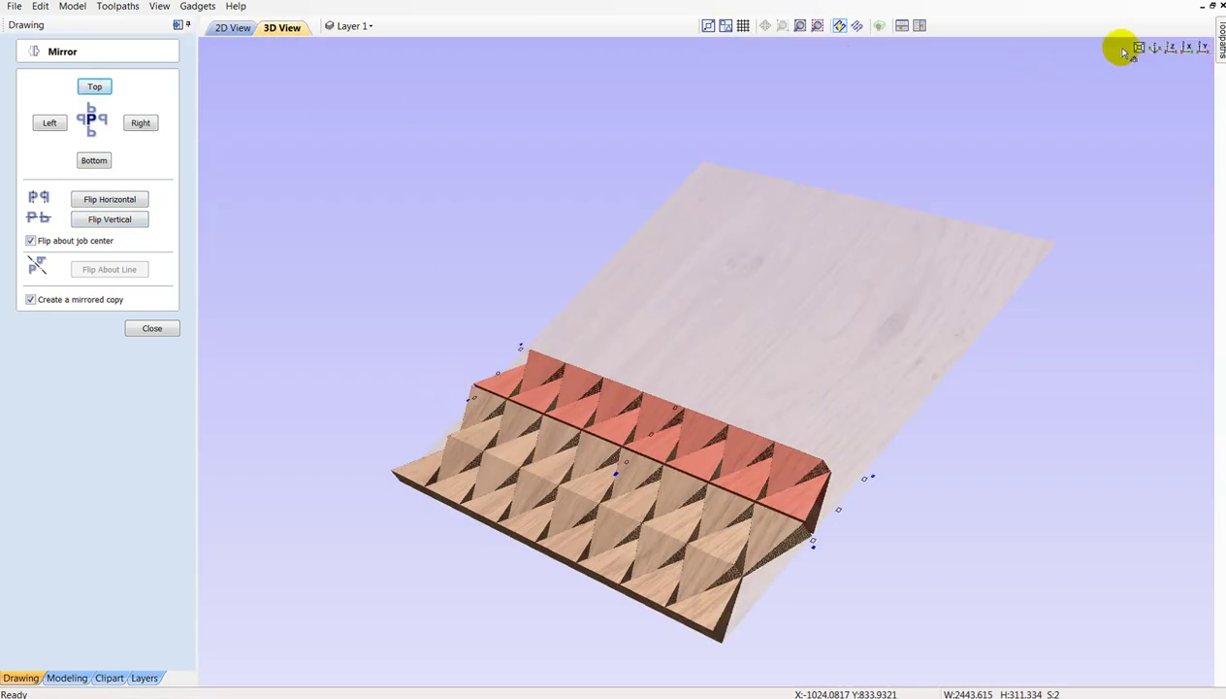
pyautogui.click(1172, 51)
pyautogui.scroll(1, 456, 514)
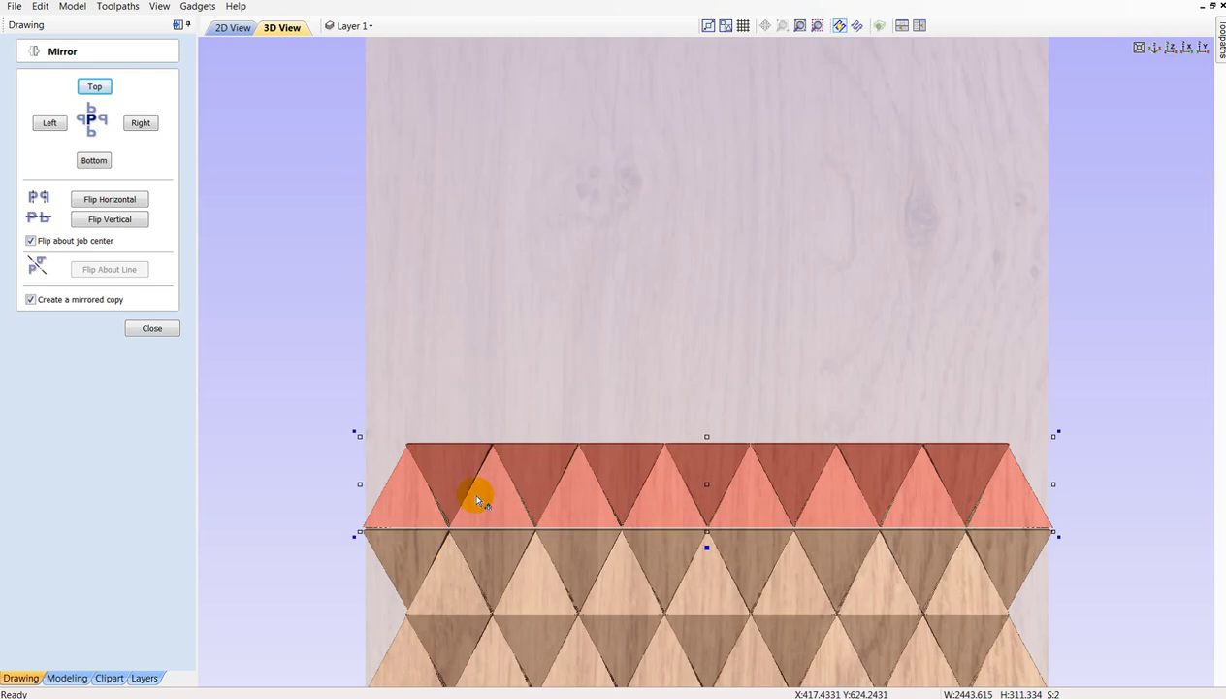
pyautogui.scroll(3, 490, 470)
pyautogui.scroll(1, 582, 262)
pyautogui.scroll(1, 349, 380)
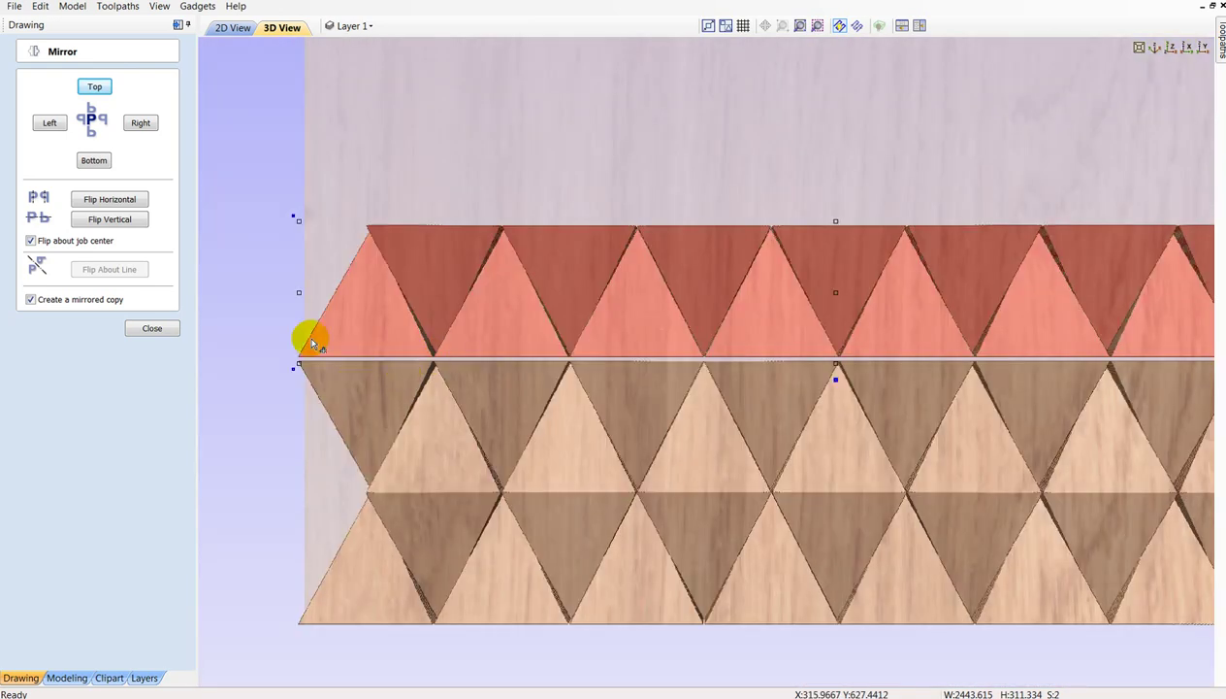
pyautogui.scroll(1, 258, 280)
pyautogui.scroll(1, 248, 306)
# Close the mirror settings and undo the stray dragged copy of the strip.
pyautogui.moveTo(284, 310); pyautogui.dragTo(532, 284)
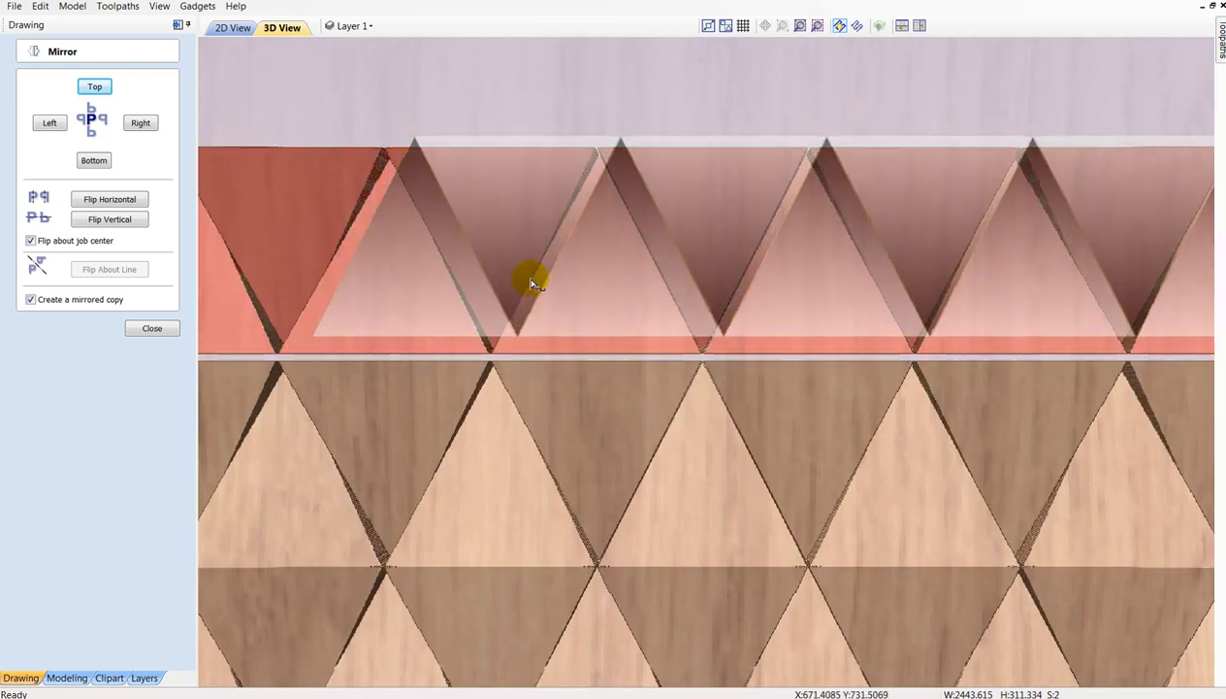
pyautogui.moveTo(458, 298); pyautogui.dragTo(274, 356)
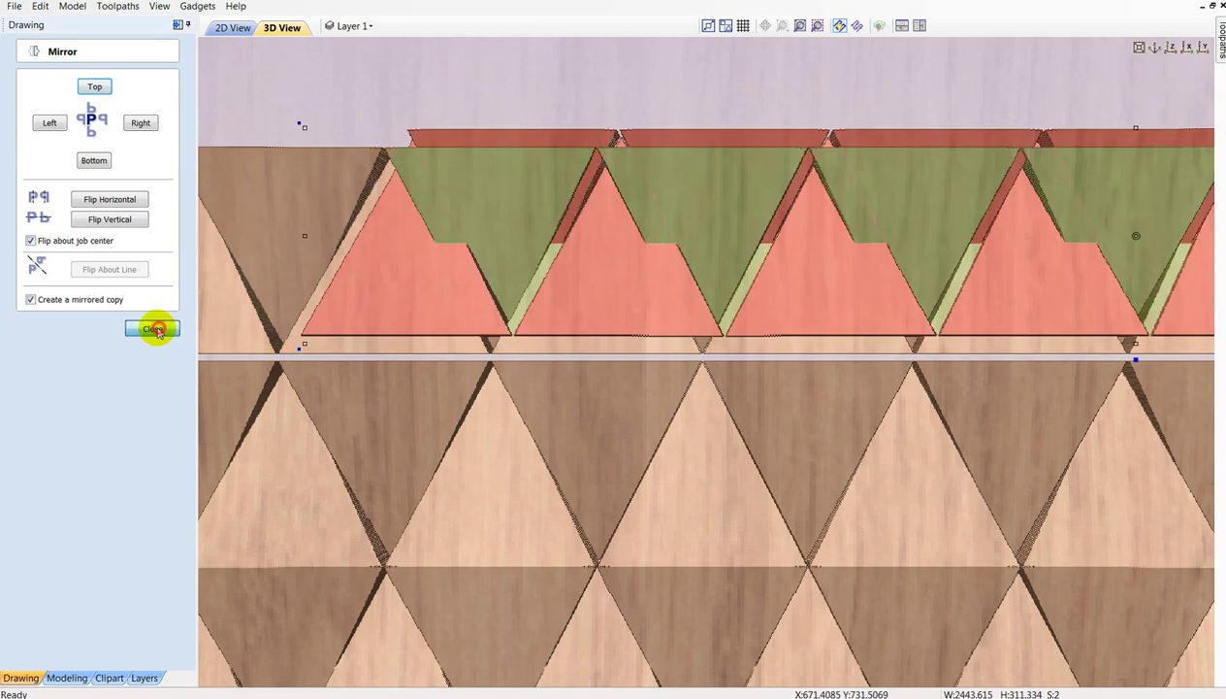
pyautogui.click(152, 328)
pyautogui.click(95, 82)
pyautogui.scroll(-1, 528, 349)
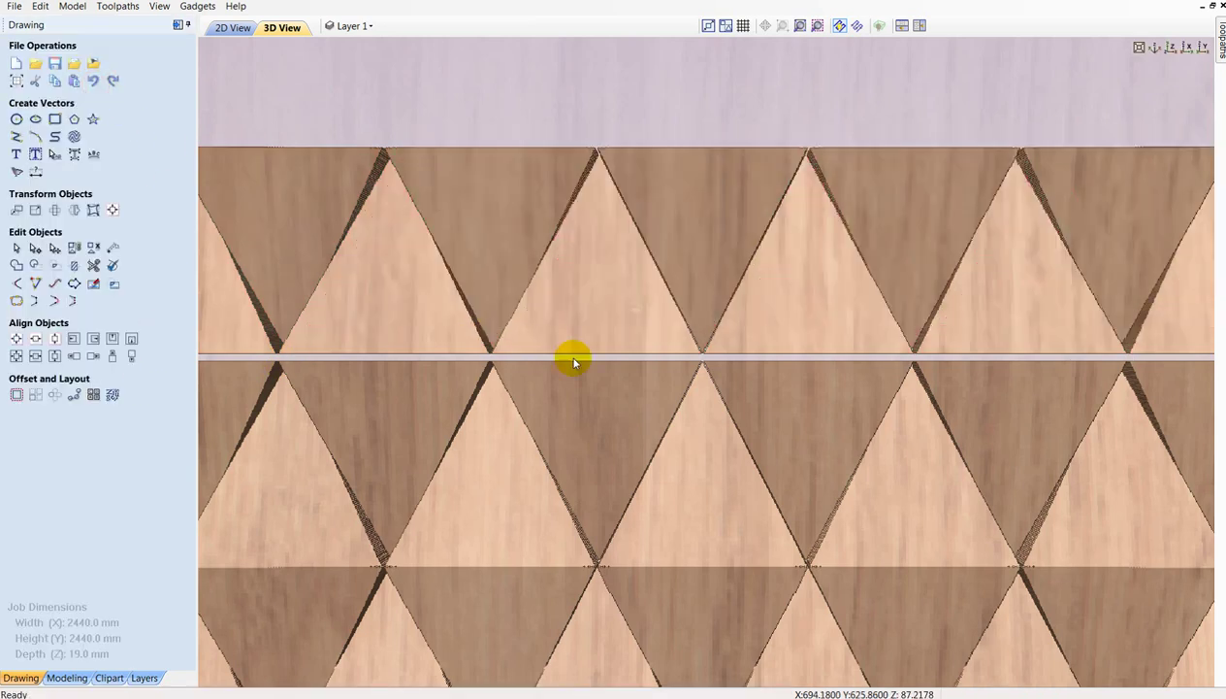
# Select the top row's upward and downward triangle reliefs in 3D and switch to the 2D View.
pyautogui.scroll(-1, 606, 360)
pyautogui.scroll(-1, 606, 360)
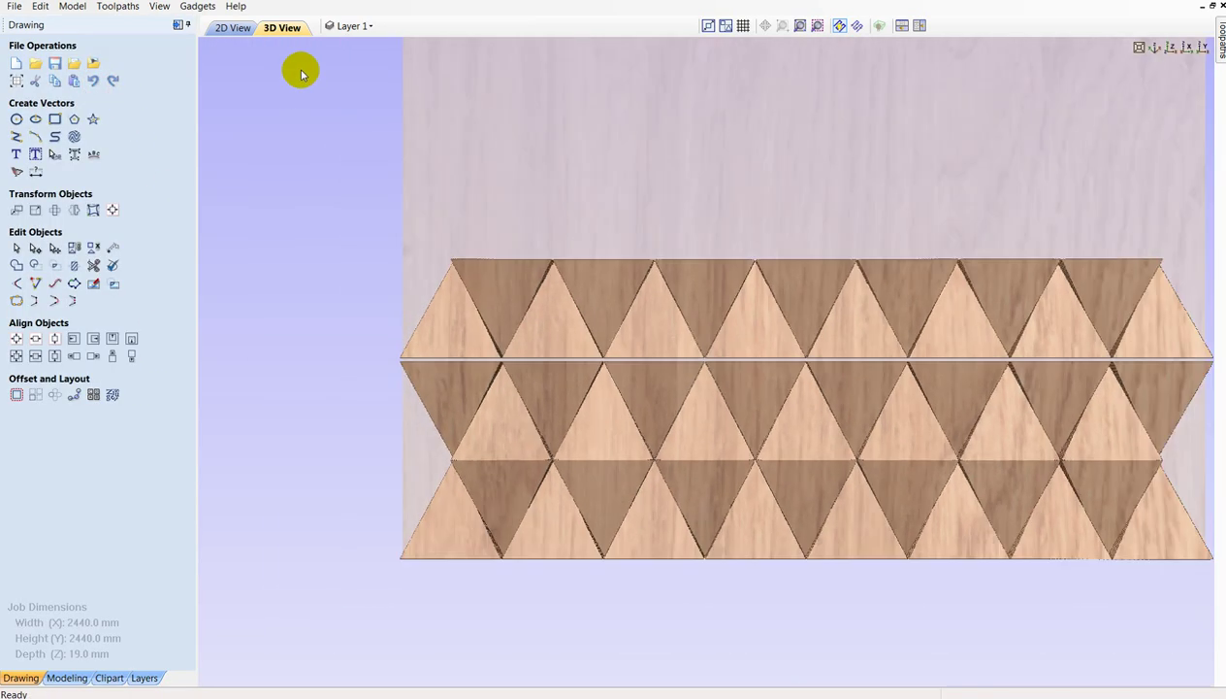
pyautogui.click(452, 310)
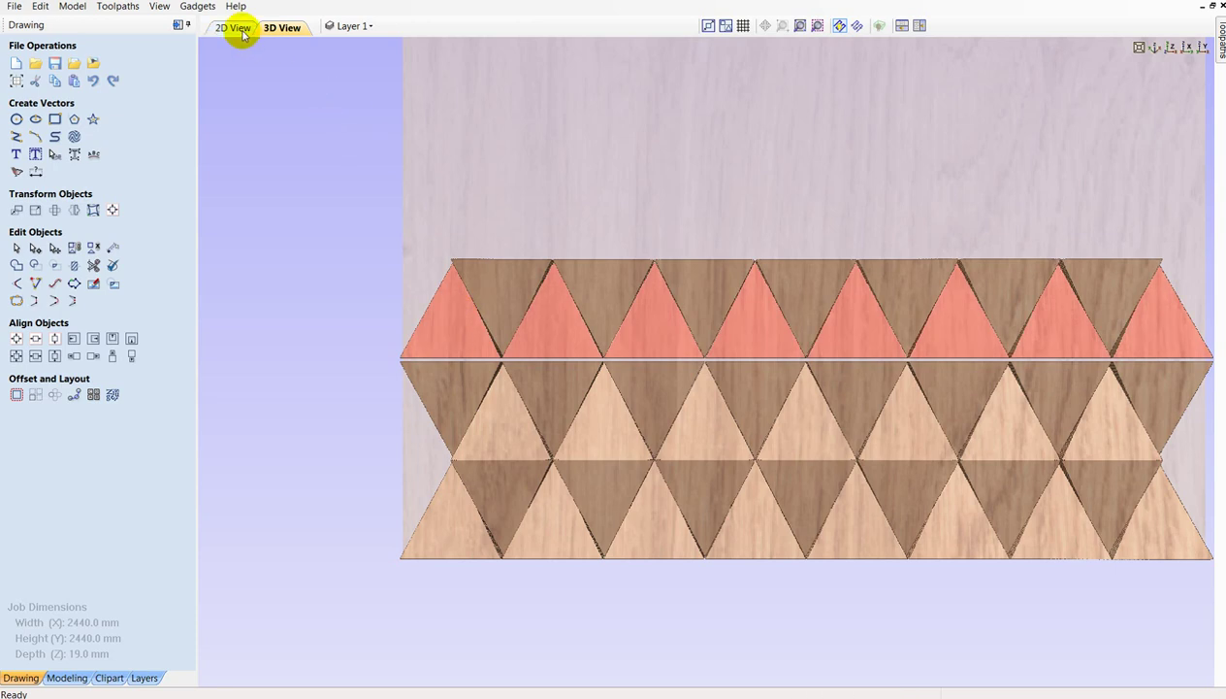
pyautogui.keyDown('shift'); pyautogui.click(478, 284); pyautogui.keyUp('shift')
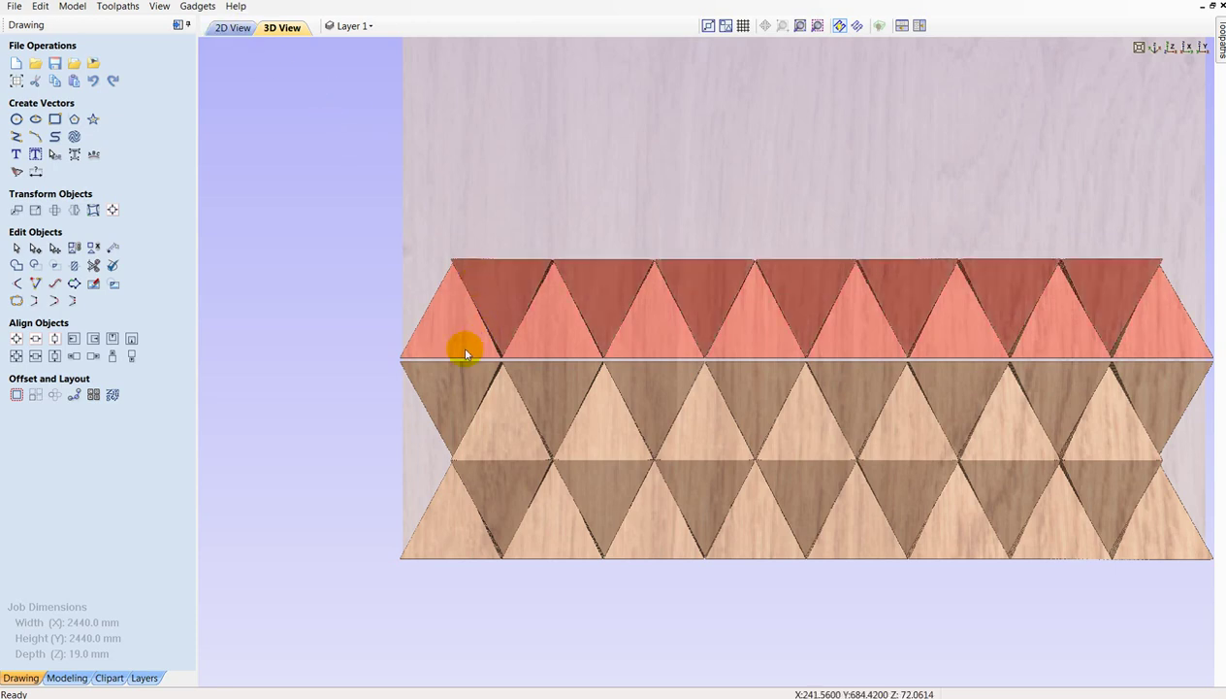
pyautogui.scroll(3, 335, 383)
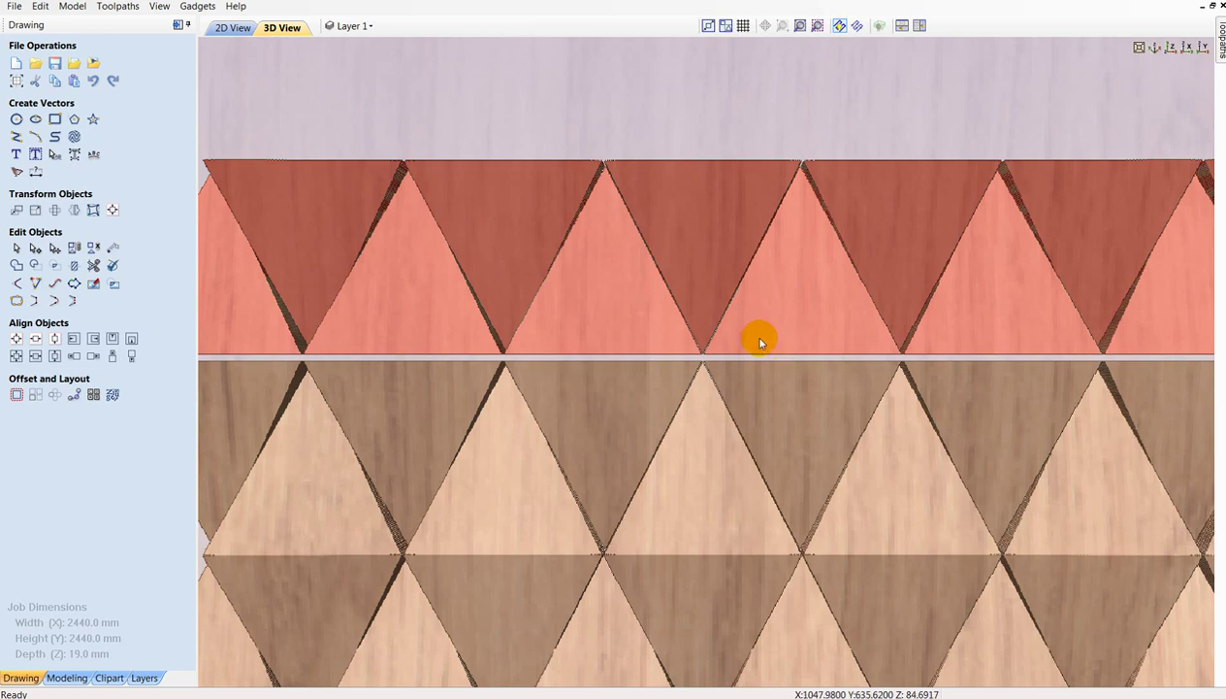
pyautogui.scroll(3, 760, 341)
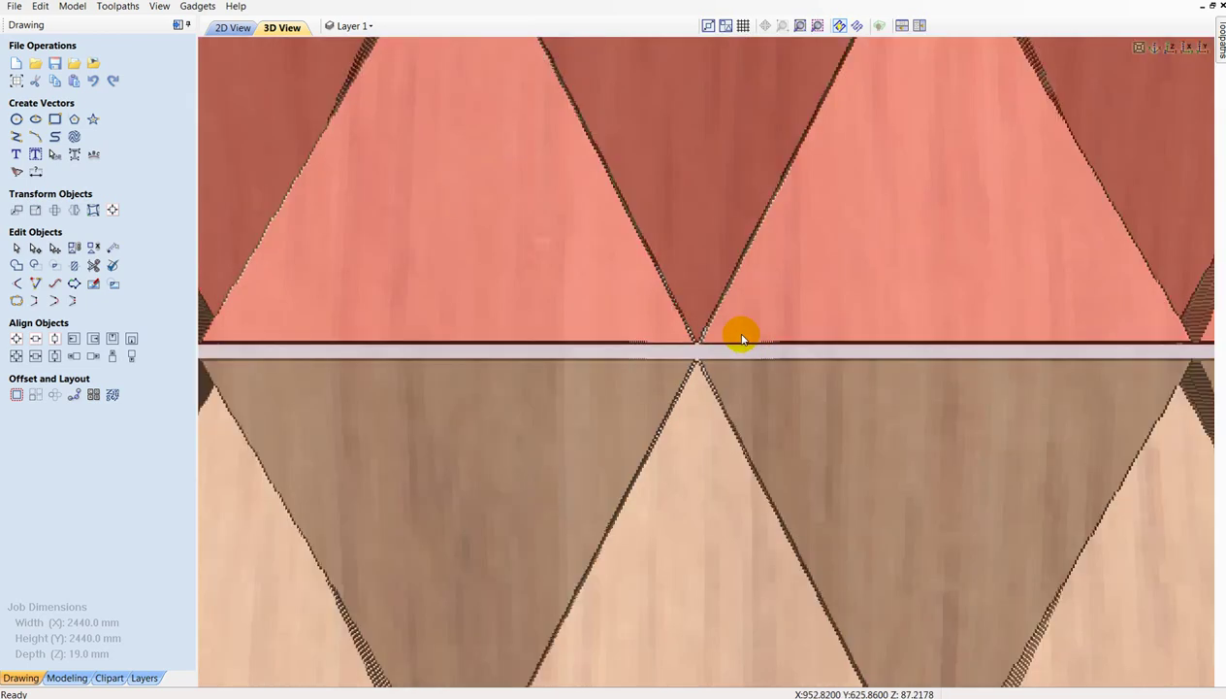
pyautogui.click(665, 338)
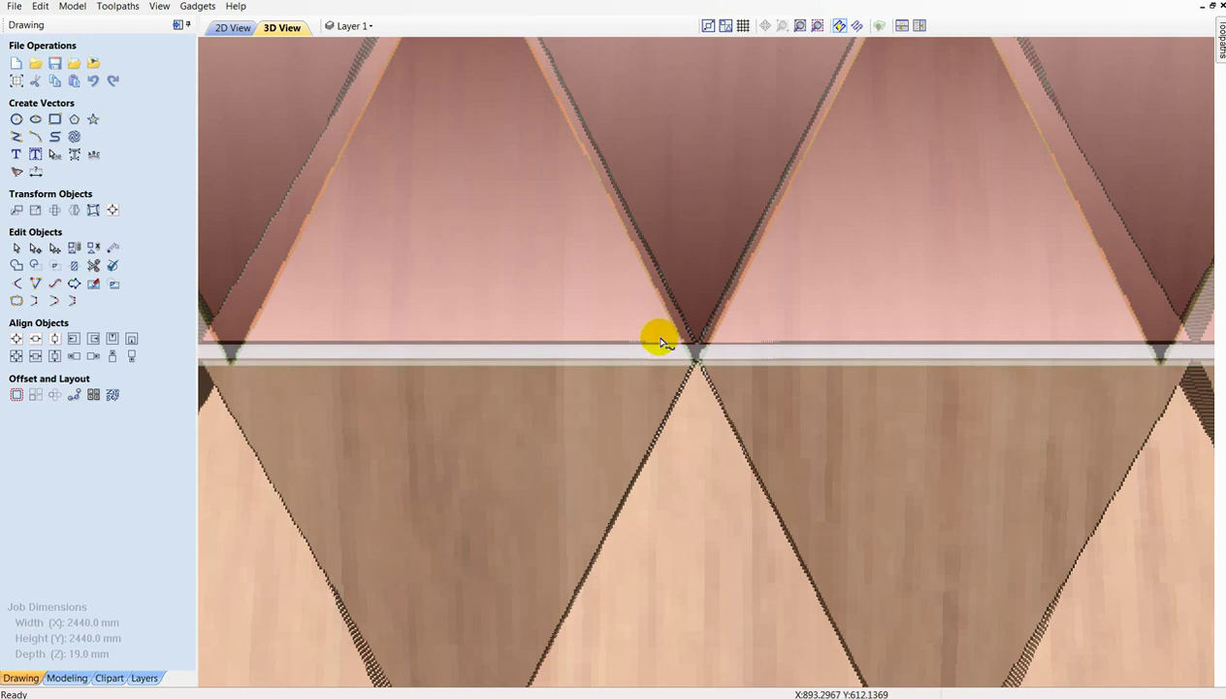
pyautogui.click(663, 340)
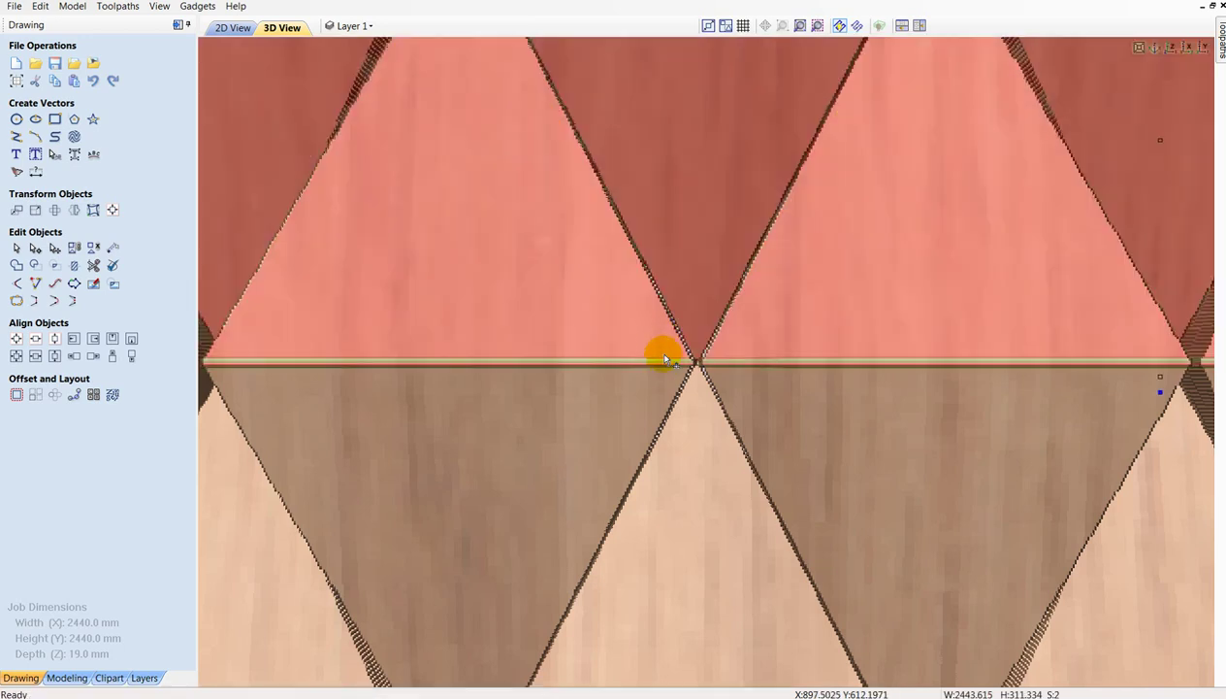
pyautogui.click(650, 342)
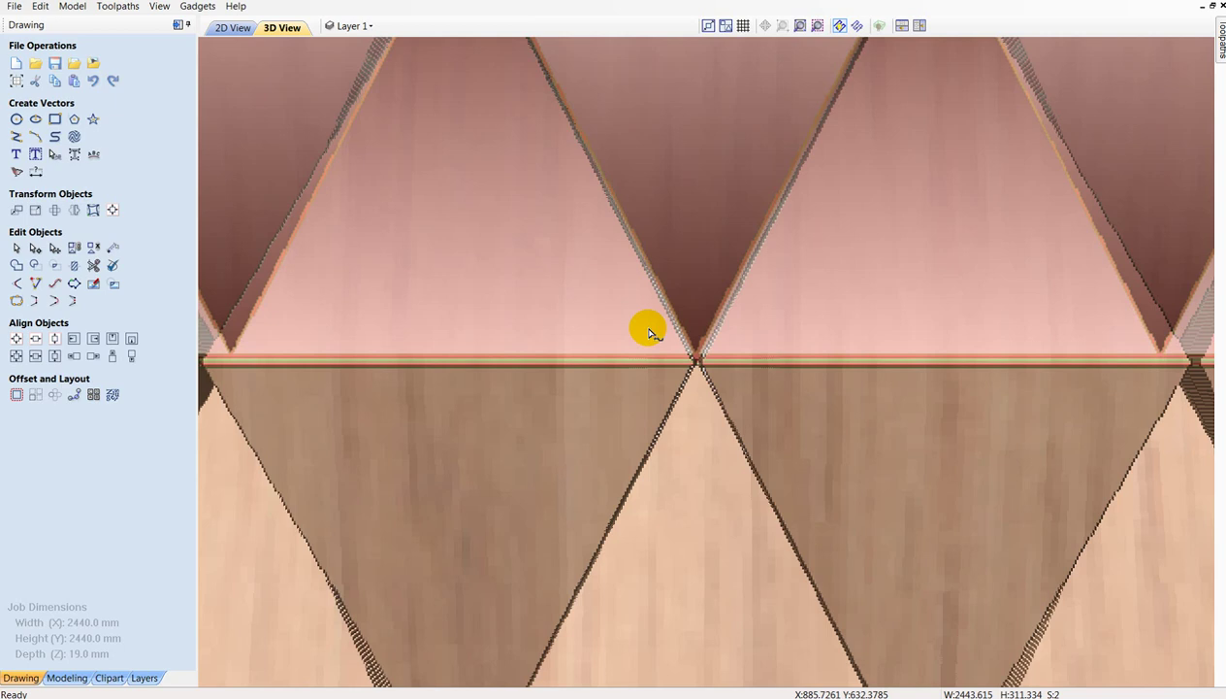
pyautogui.click(650, 335)
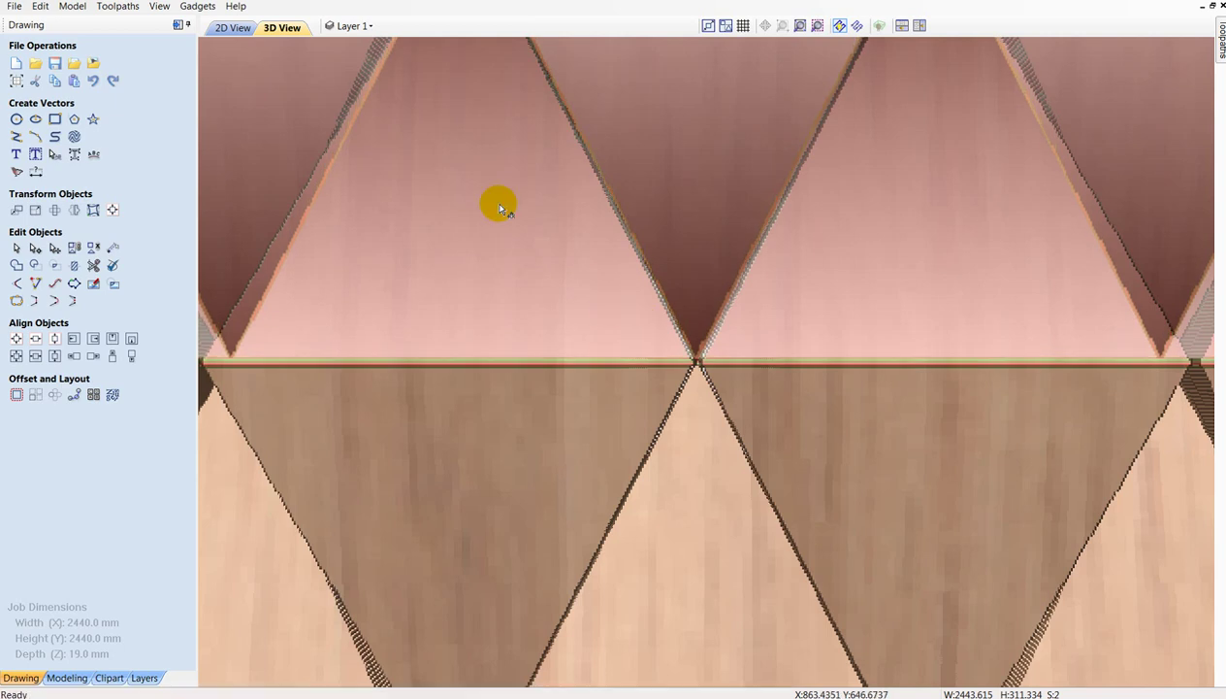
pyautogui.click(237, 29)
pyautogui.scroll(2, 524, 281)
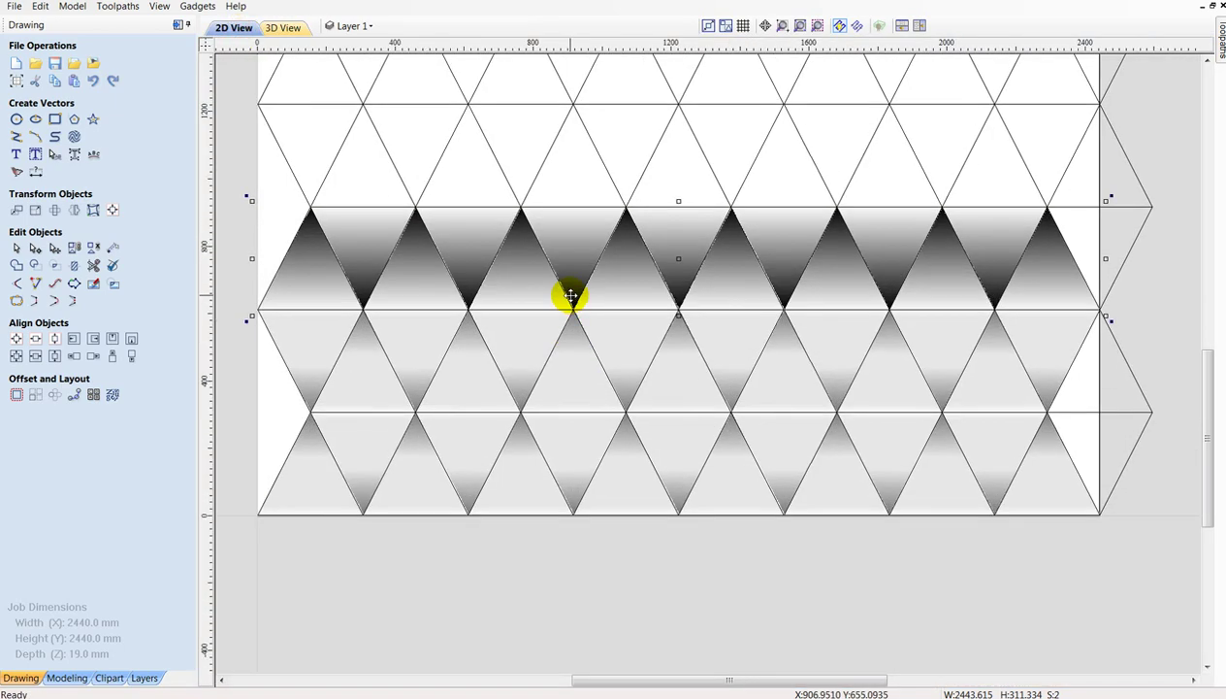
# Zoom around the 2D layout and inspect the relief panel from an angled 3D perspective.
pyautogui.scroll(3, 572, 310)
pyautogui.scroll(2, 592, 378)
pyautogui.scroll(3, 599, 389)
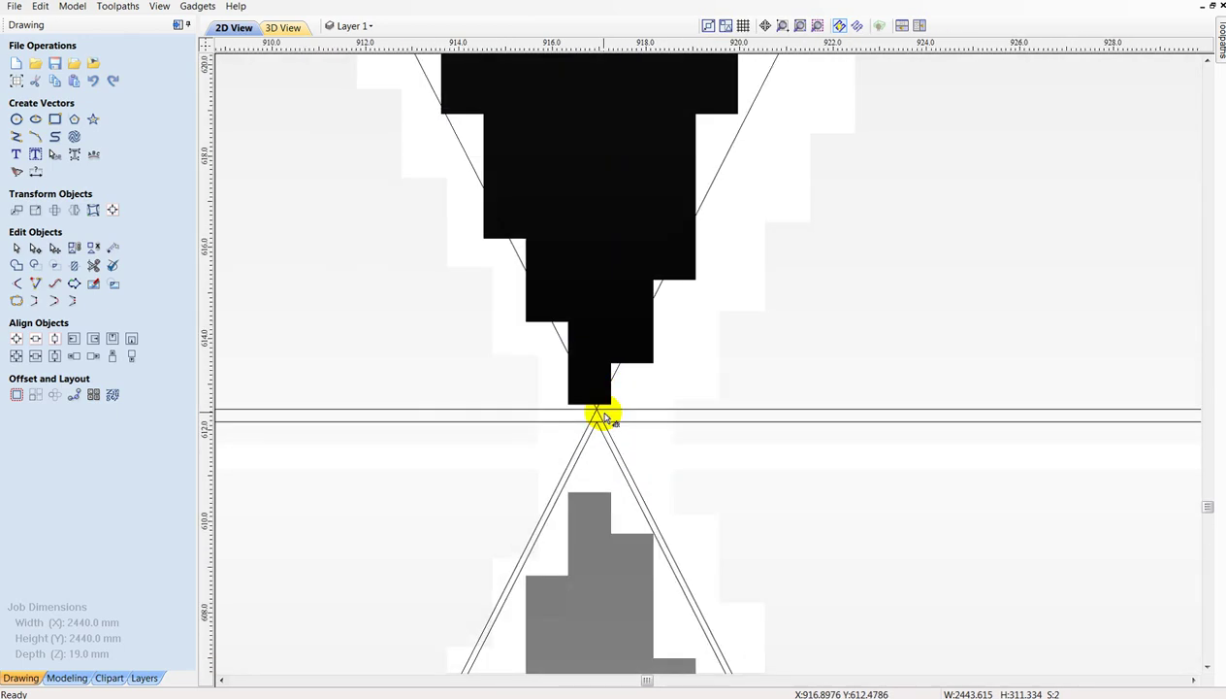
pyautogui.scroll(3, 592, 403)
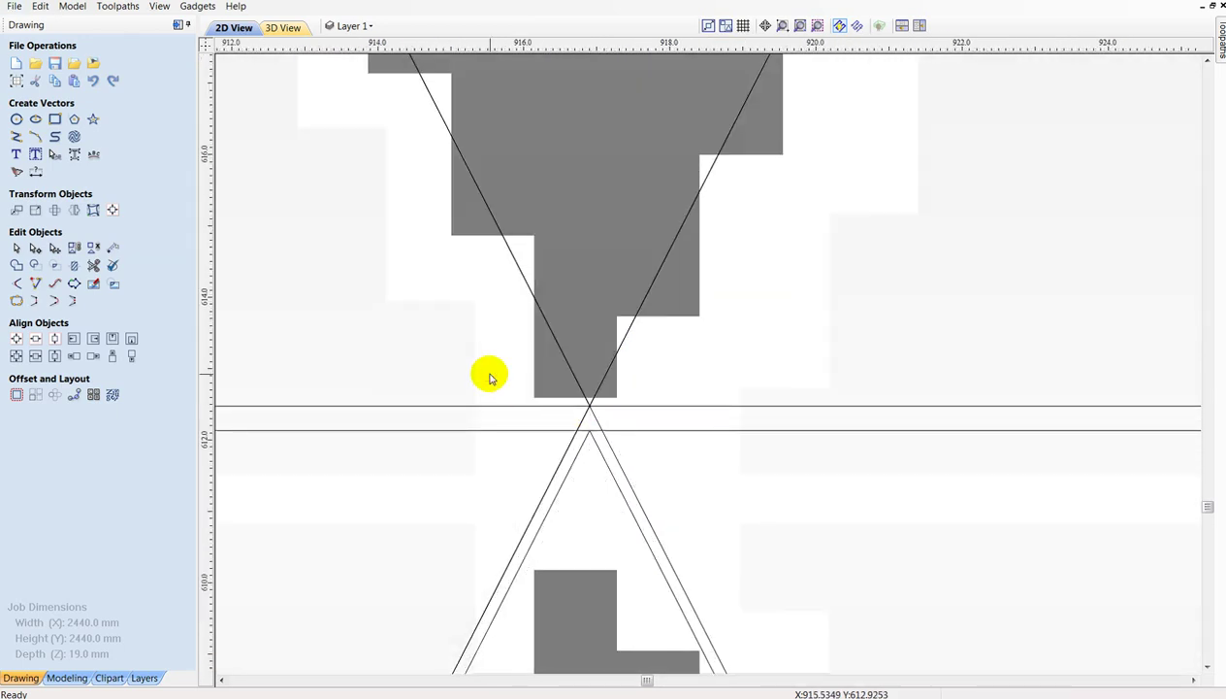
pyautogui.scroll(-2, 488, 376)
pyautogui.scroll(-3, 495, 380)
pyautogui.scroll(-3, 495, 326)
pyautogui.scroll(-2, 495, 291)
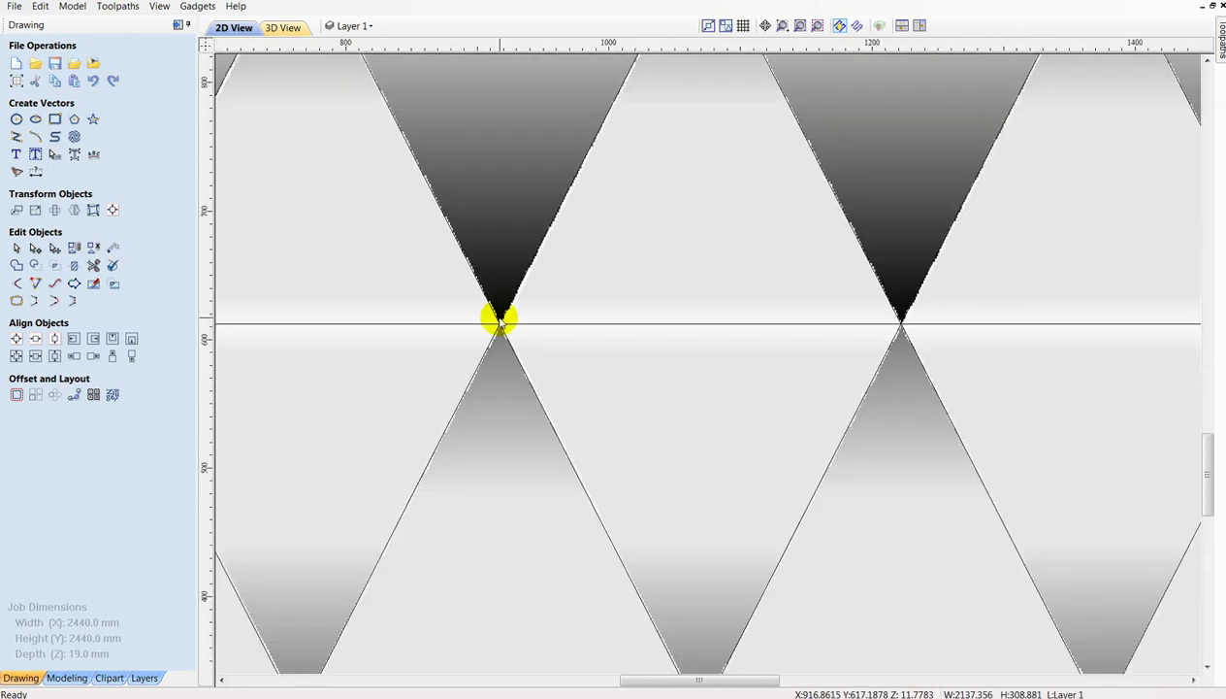
pyautogui.scroll(-2, 475, 300)
pyautogui.scroll(2, 470, 301)
pyautogui.scroll(2, 514, 344)
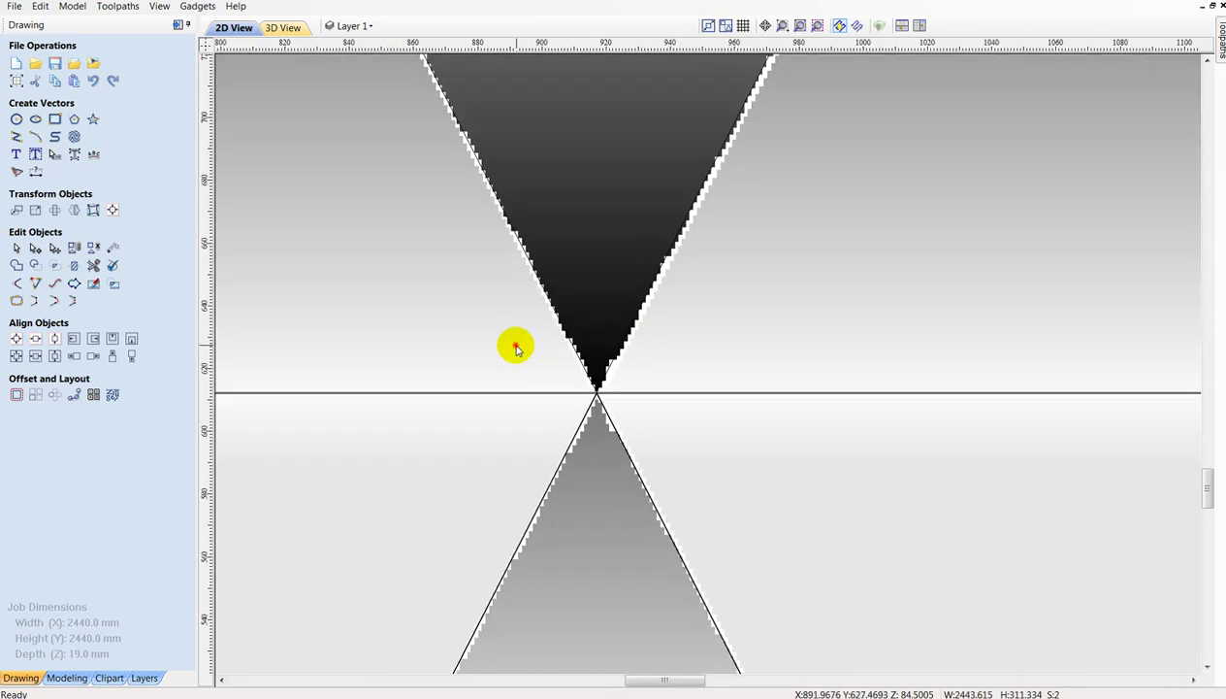
pyautogui.scroll(2, 585, 391)
pyautogui.scroll(1, 590, 391)
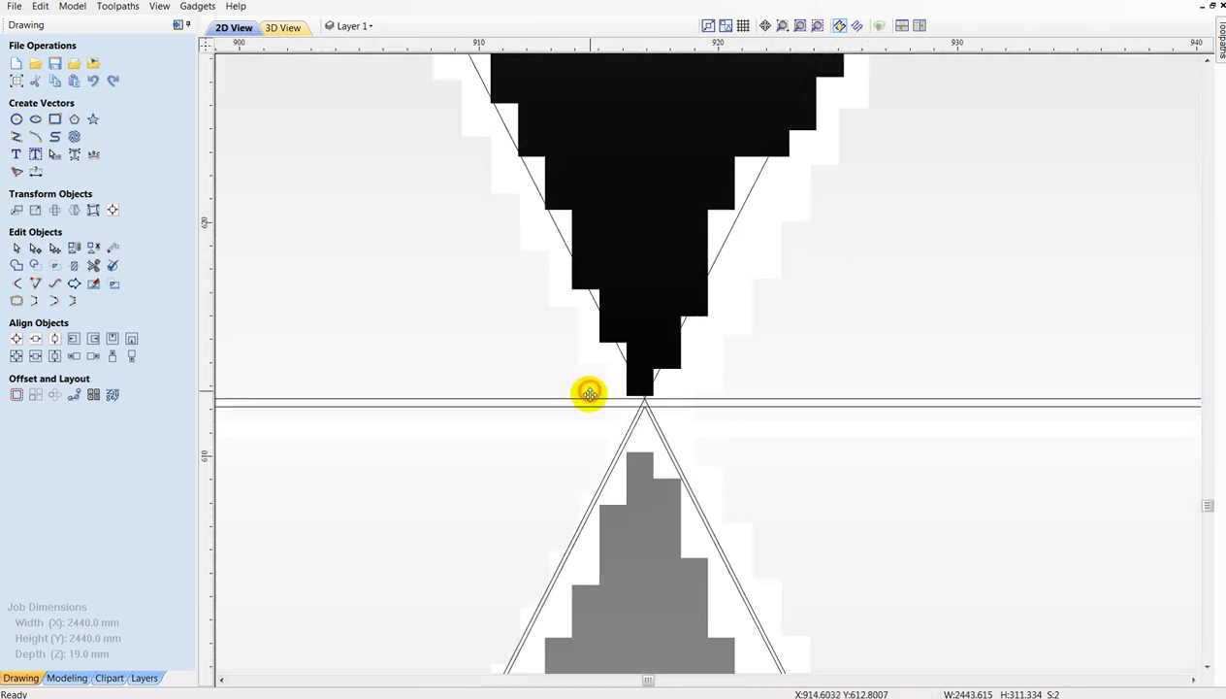
pyautogui.click(286, 28)
pyautogui.moveTo(657, 359)
pyautogui.mouseDown()
pyautogui.moveTo(517, 233)
pyautogui.moveTo(644, 347)
pyautogui.moveTo(909, 424)
pyautogui.moveTo(779, 408)
pyautogui.mouseUp()
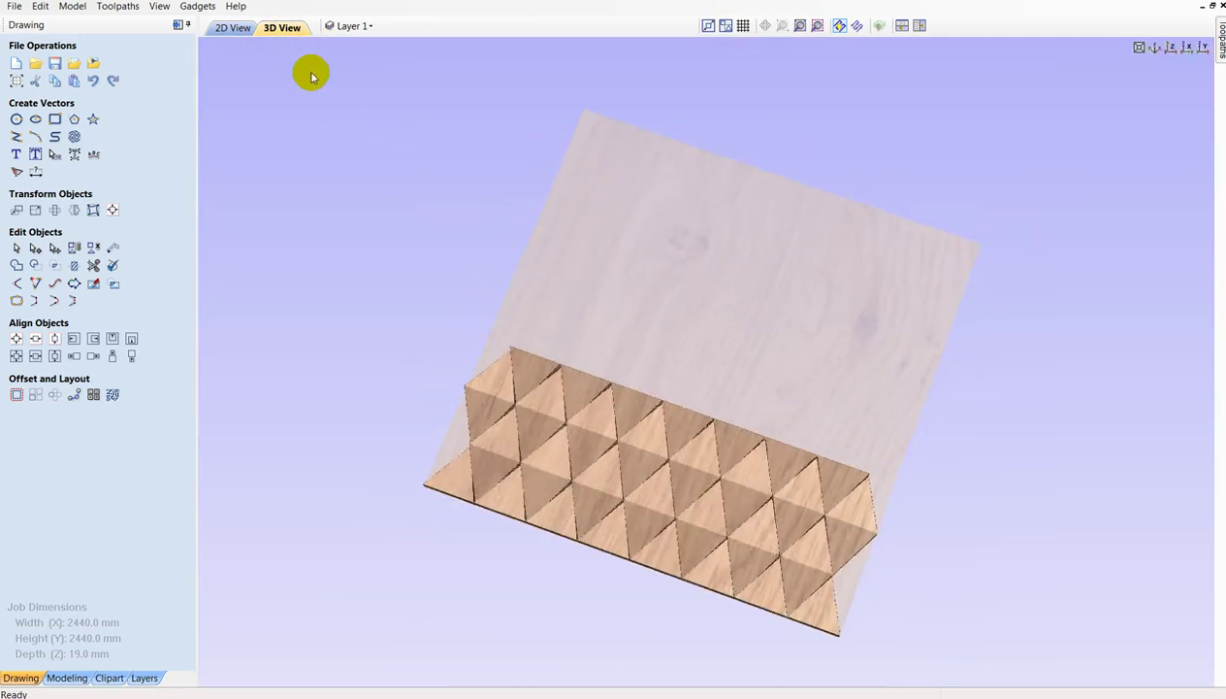
pyautogui.click(234, 28)
# Select the shaded row's downward and upward triangles and open the Mirror tool.
pyautogui.scroll(-3, 542, 334)
pyautogui.scroll(-3, 561, 345)
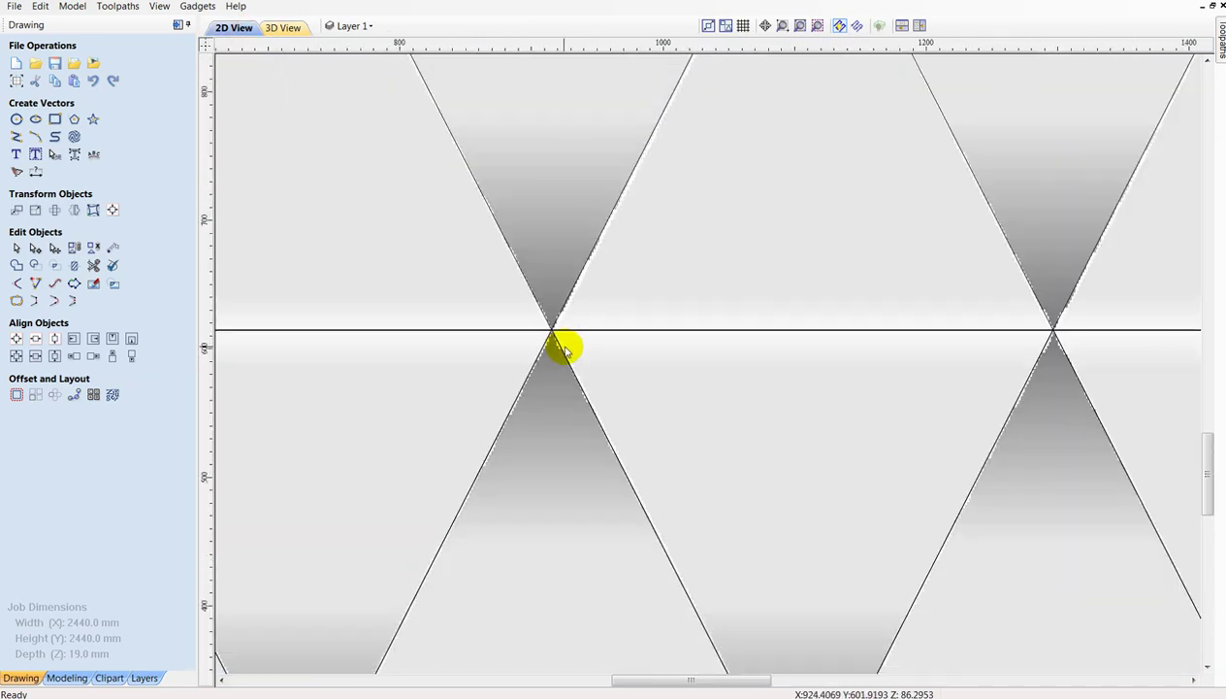
pyautogui.scroll(-3, 508, 332)
pyautogui.click(355, 288)
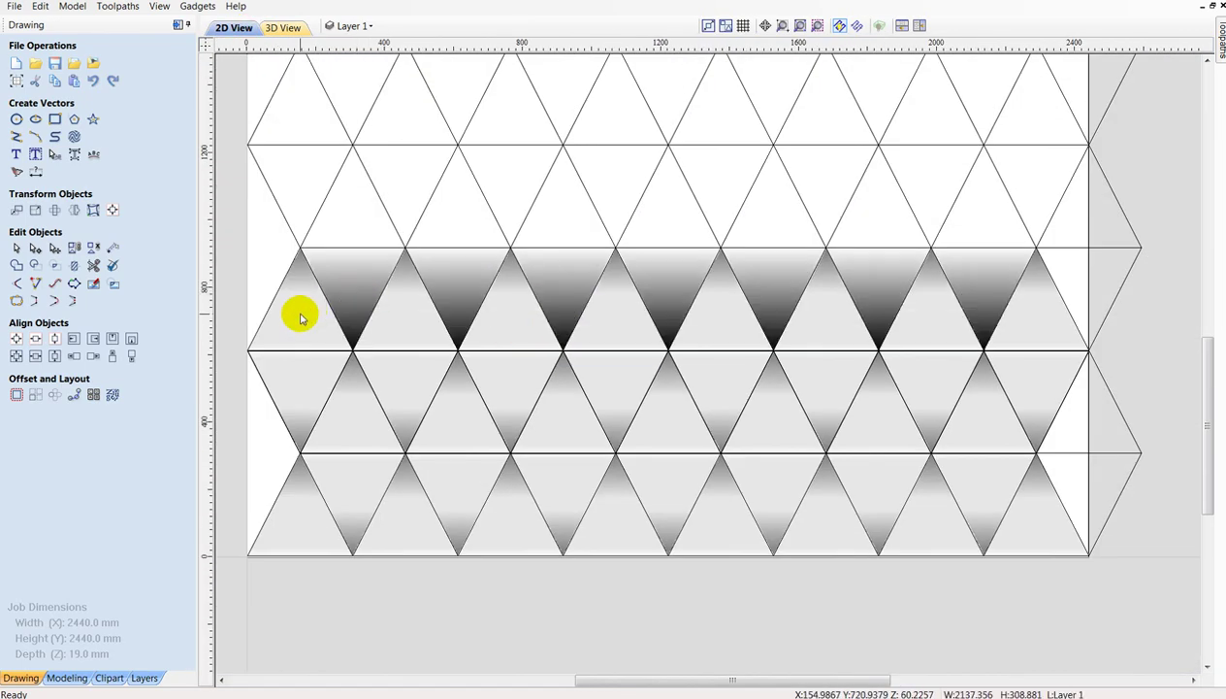
pyautogui.click(301, 319)
pyautogui.click(77, 211)
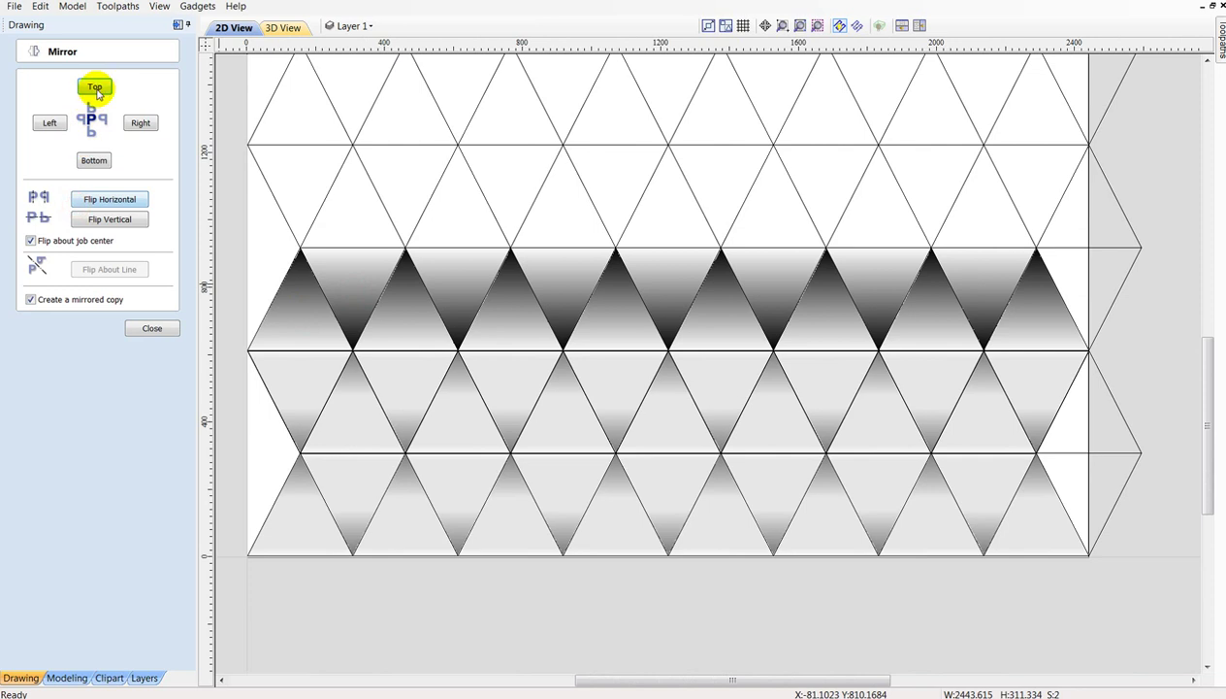
# Mirror the shaded row to the top and drag the copy down so its tips meet.
pyautogui.click(94, 86)
pyautogui.scroll(3, 254, 202)
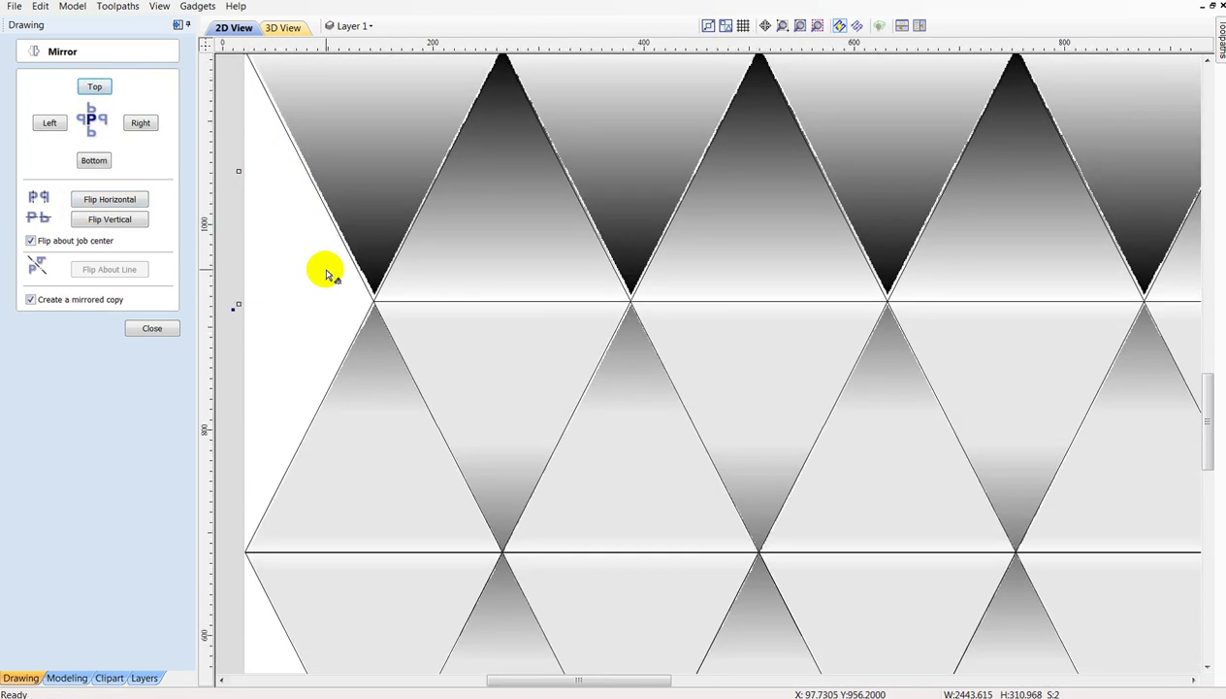
pyautogui.scroll(3, 323, 268)
pyautogui.scroll(3, 494, 370)
pyautogui.moveTo(447, 305); pyautogui.dragTo(447, 347)
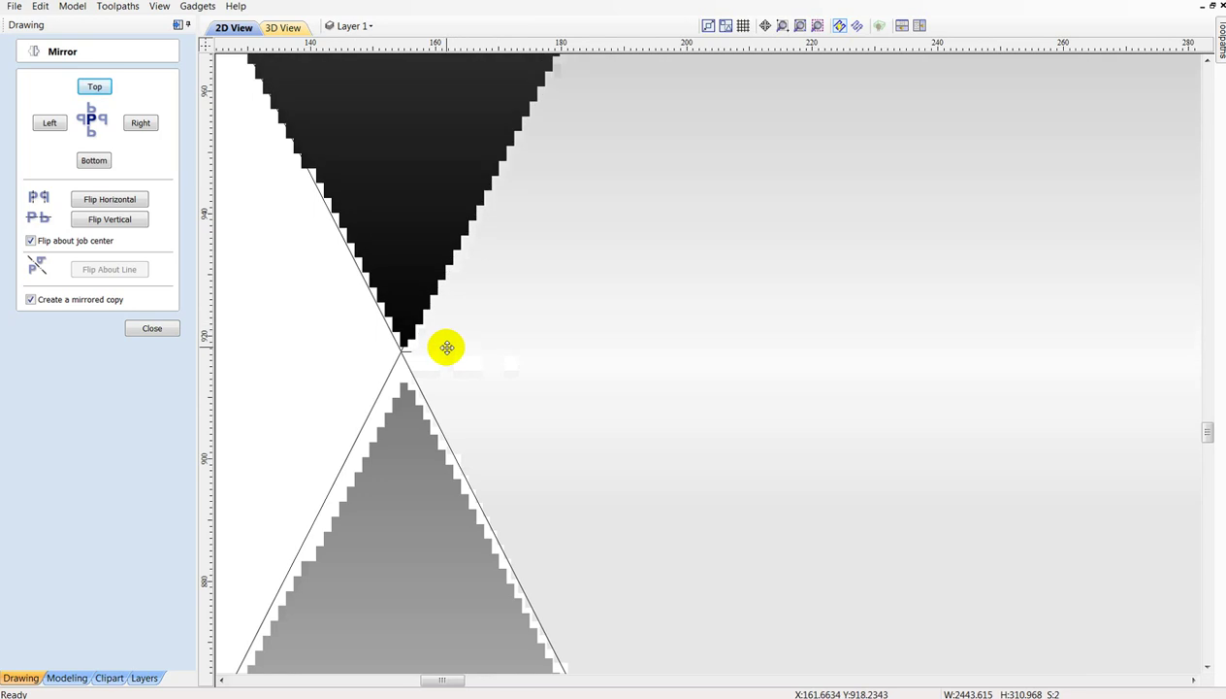
pyautogui.click(283, 29)
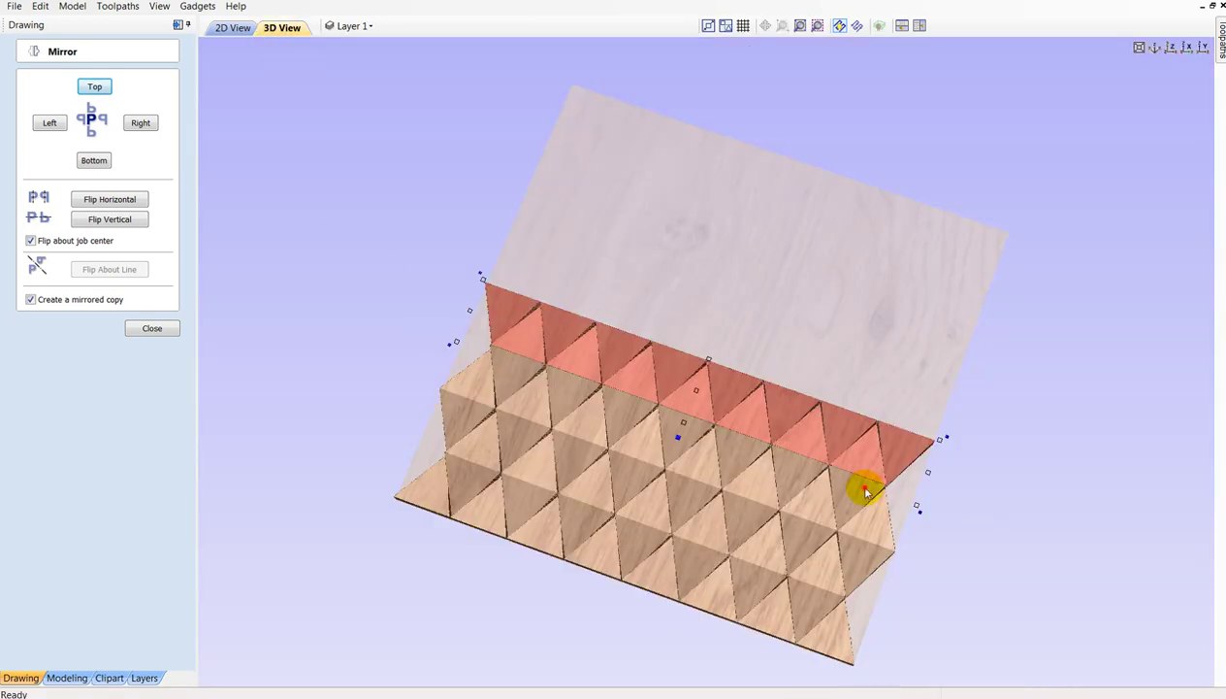
pyautogui.moveTo(863, 487); pyautogui.dragTo(821, 466)
pyautogui.scroll(5, 820, 466)
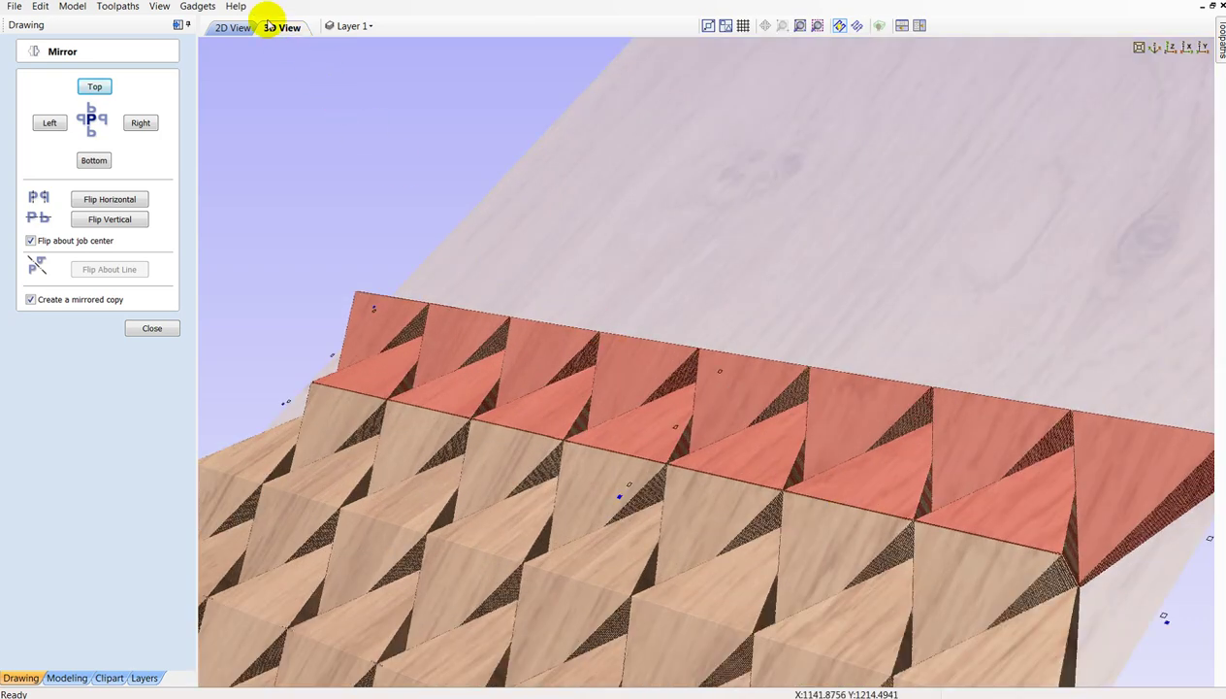
pyautogui.click(233, 27)
# Adjust the mirrored row in 2D and inspect the row join in 3D.
pyautogui.scroll(1, 430, 332)
pyautogui.scroll(2, 430, 332)
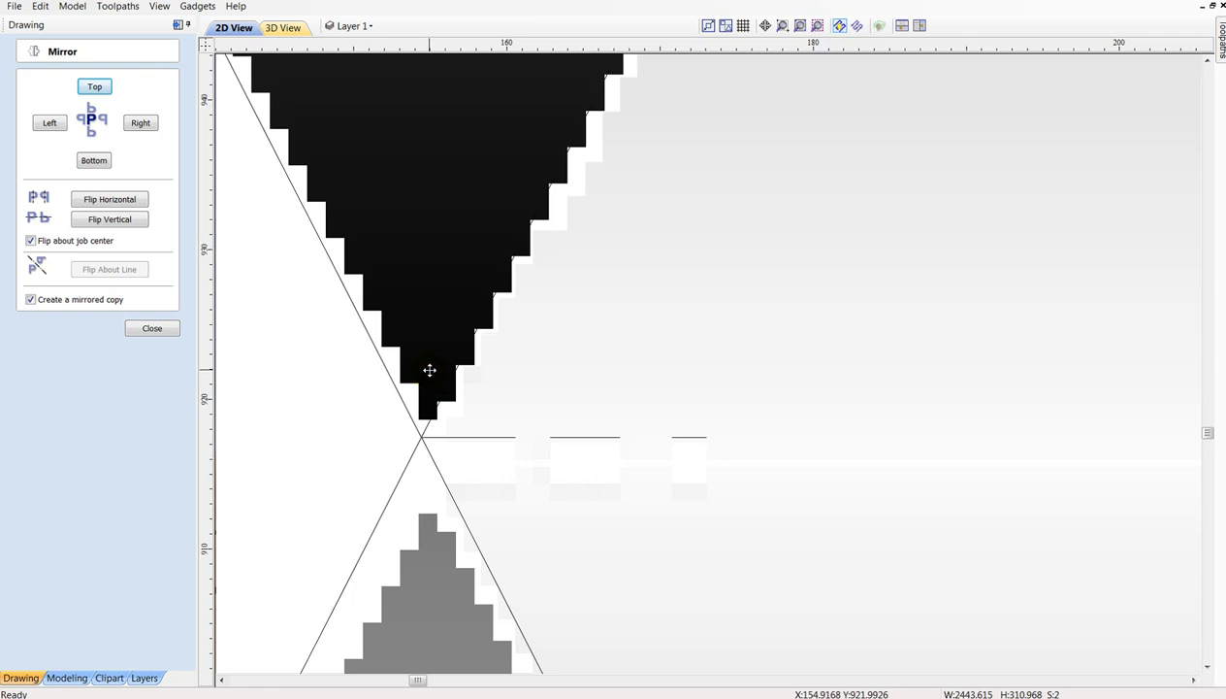
pyautogui.click(454, 376)
pyautogui.click(266, 66)
pyautogui.click(281, 29)
pyautogui.moveTo(434, 331); pyautogui.dragTo(554, 340)
pyautogui.scroll(2, 555, 340)
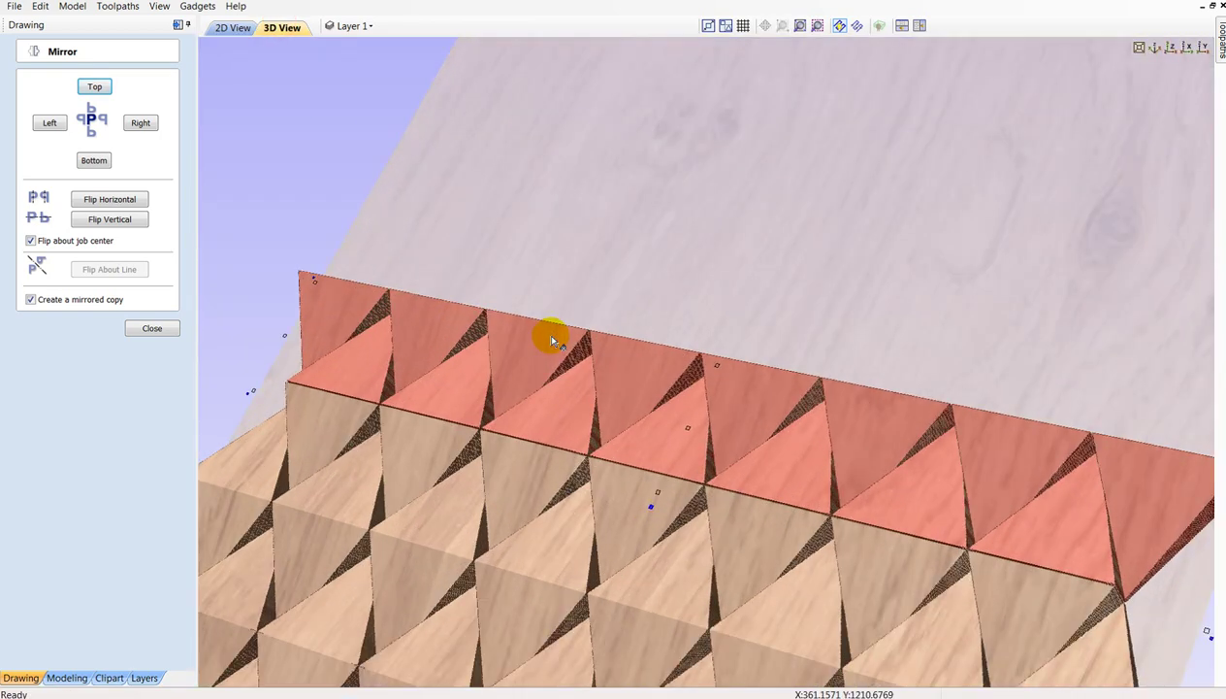
pyautogui.click(240, 33)
# Undo the last move of the mirrored row, recheck it in 3D, and clear the selection.
pyautogui.scroll(1, 501, 379)
pyautogui.scroll(1, 456, 392)
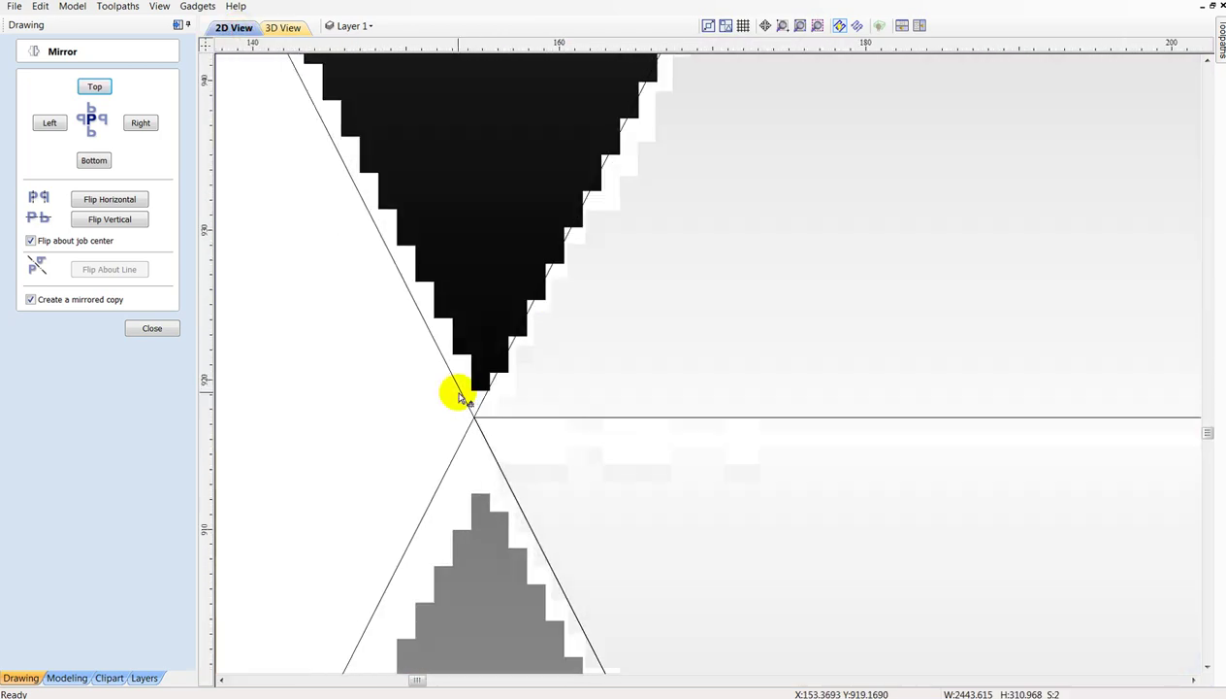
pyautogui.scroll(1, 507, 385)
pyautogui.hotkey('ctrl', 'z')
pyautogui.click(515, 378)
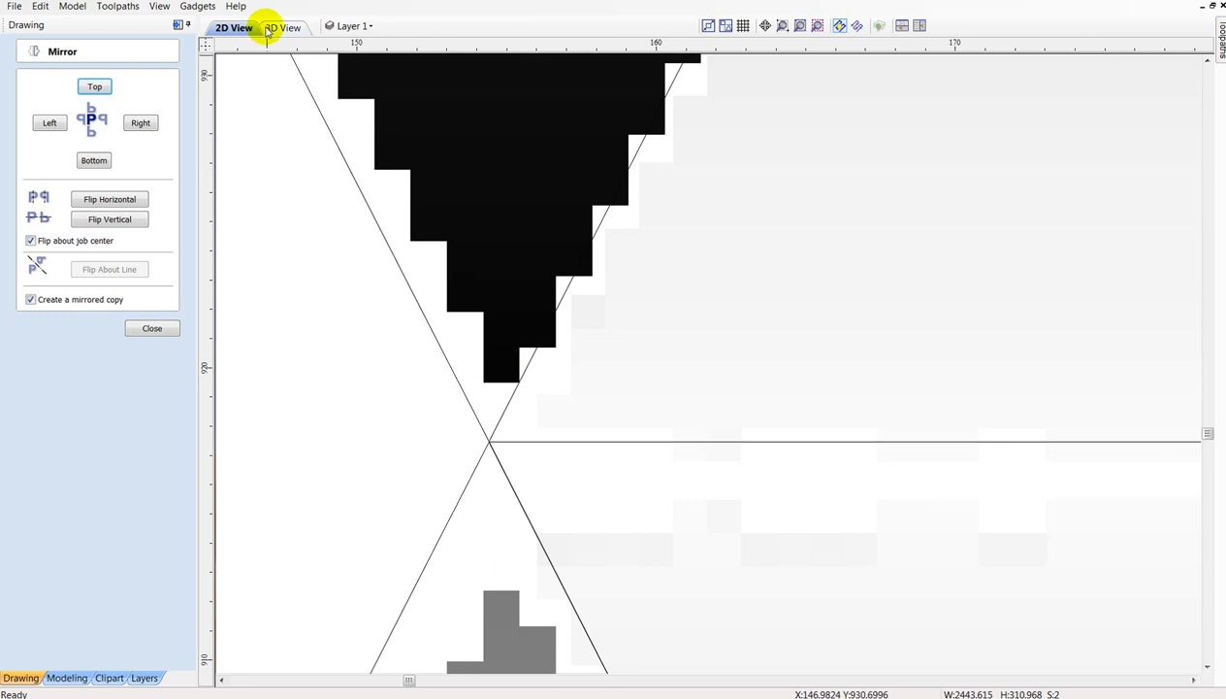
pyautogui.click(280, 27)
pyautogui.scroll(3, 608, 339)
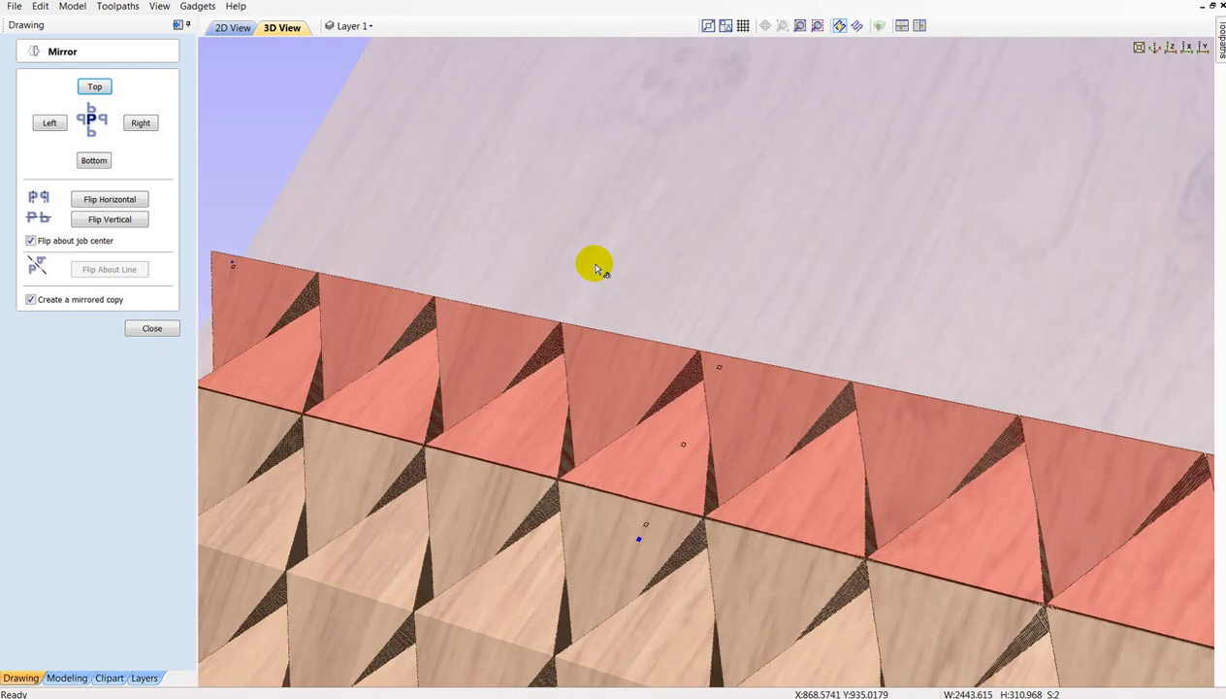
pyautogui.click(594, 267)
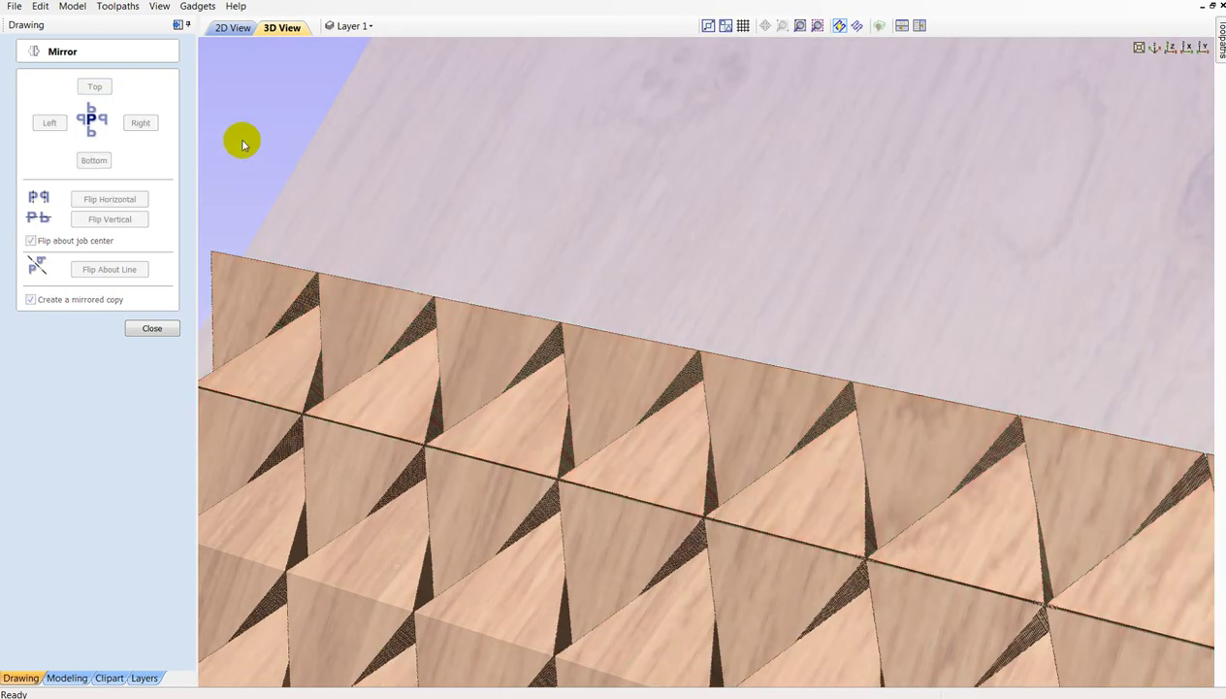
pyautogui.click(224, 30)
# Lower the mirrored triangle row so its tips meet the line, then verify in 3D.
pyautogui.click(479, 278)
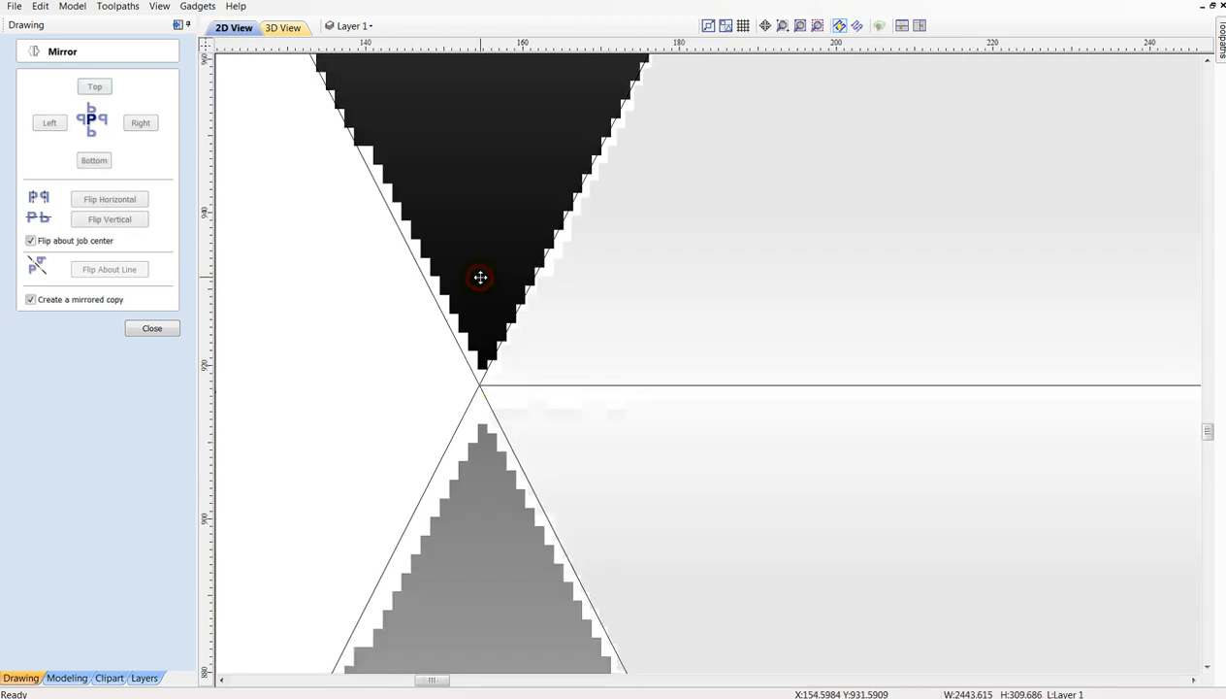
pyautogui.scroll(5, 481, 331)
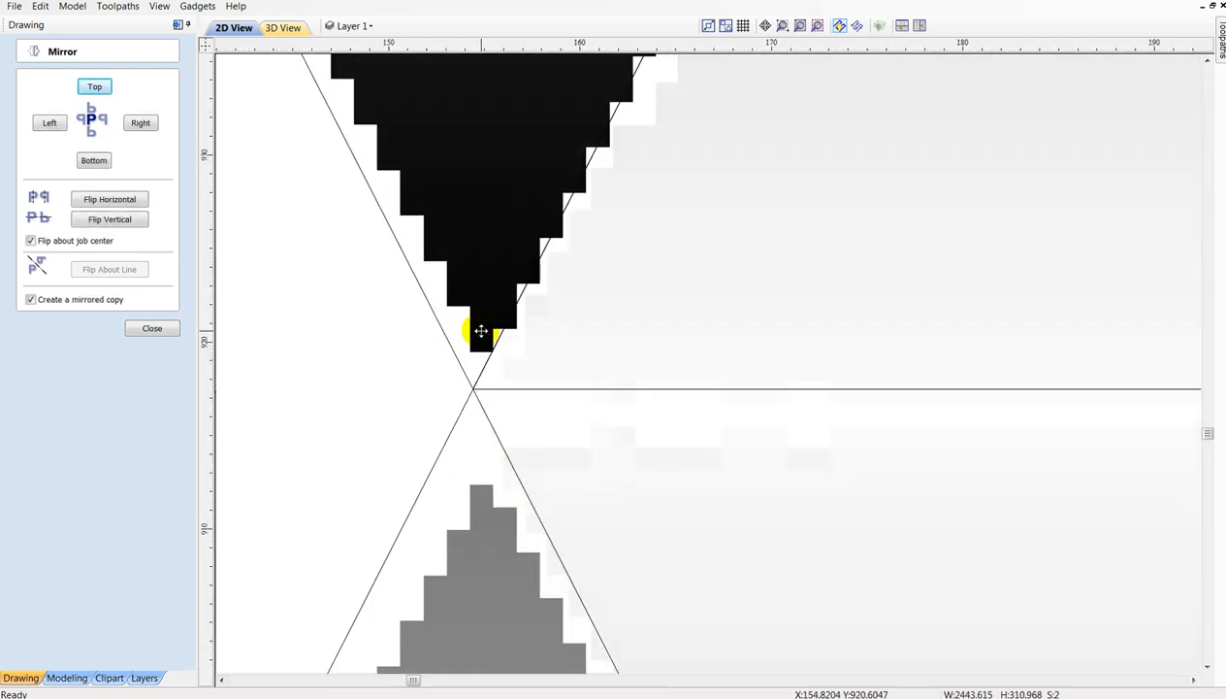
pyautogui.moveTo(480, 332); pyautogui.dragTo(489, 344)
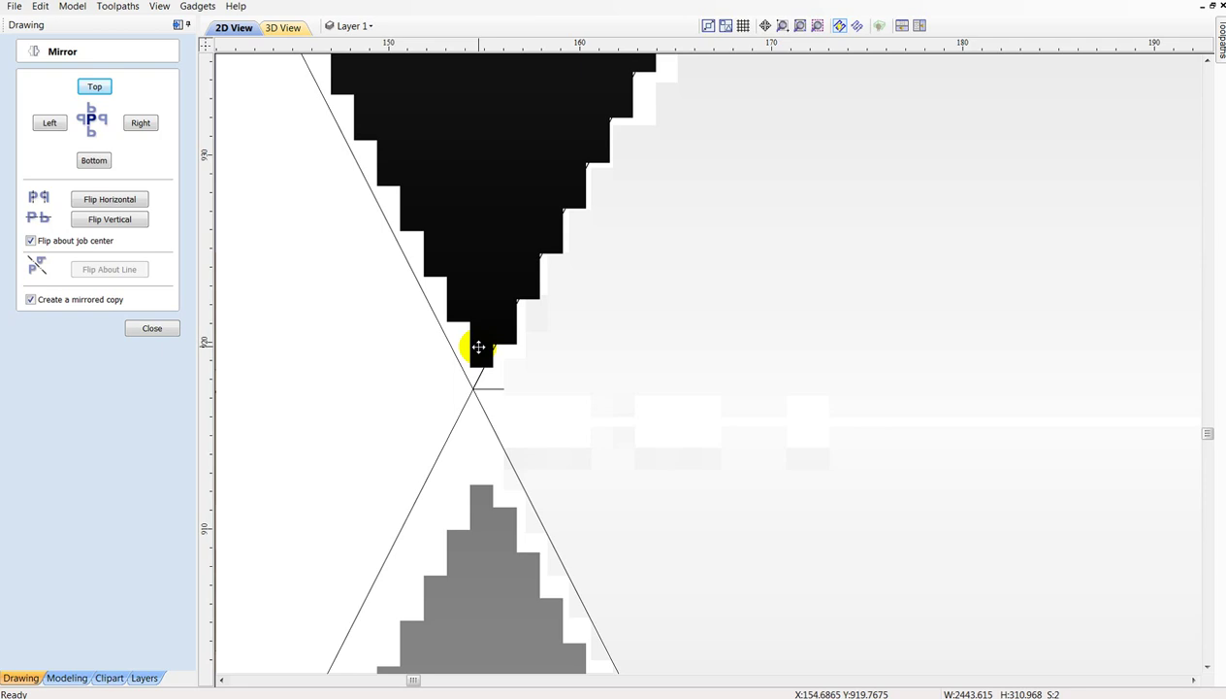
pyautogui.click(282, 28)
pyautogui.click(558, 286)
pyautogui.moveTo(394, 351)
pyautogui.mouseDown()
pyautogui.moveTo(704, 402)
pyautogui.moveTo(726, 370)
pyautogui.moveTo(467, 349)
pyautogui.mouseUp()
# Close the Mirror options and return to the 2D layout view.
pyautogui.click(152, 328)
pyautogui.click(233, 27)
pyautogui.scroll(-2, 397, 373)
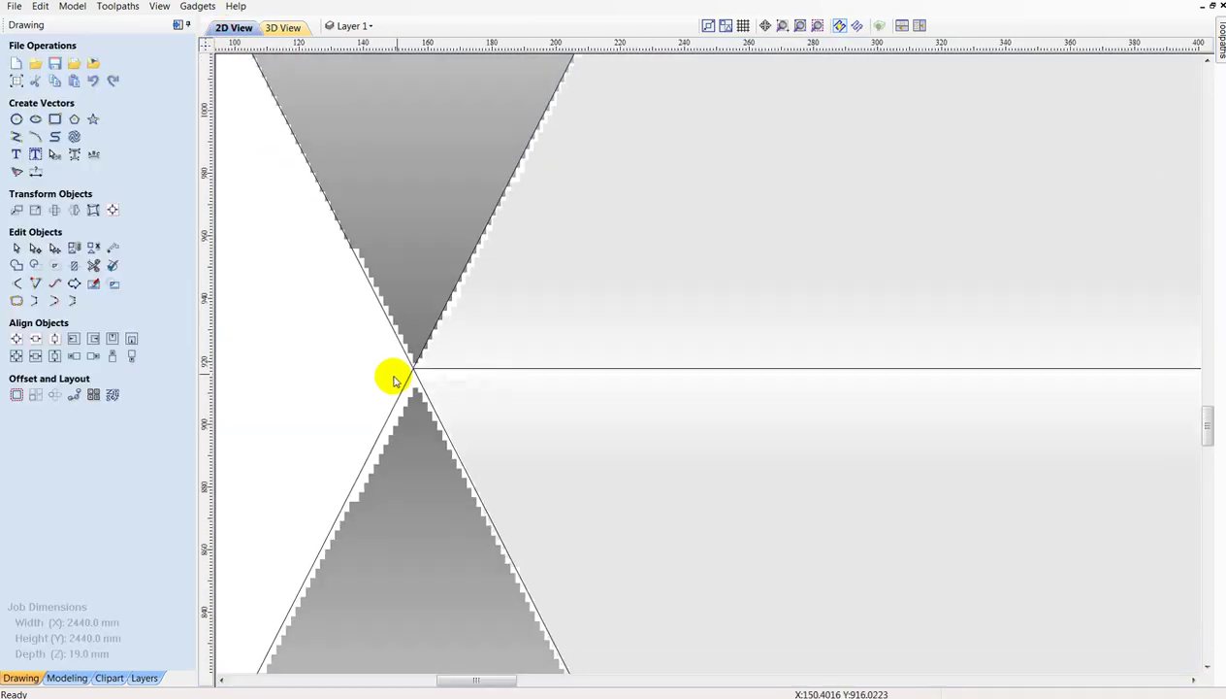
pyautogui.scroll(-4, 397, 375)
pyautogui.scroll(-3, 397, 375)
pyautogui.scroll(5, 389, 376)
pyautogui.scroll(2, 388, 376)
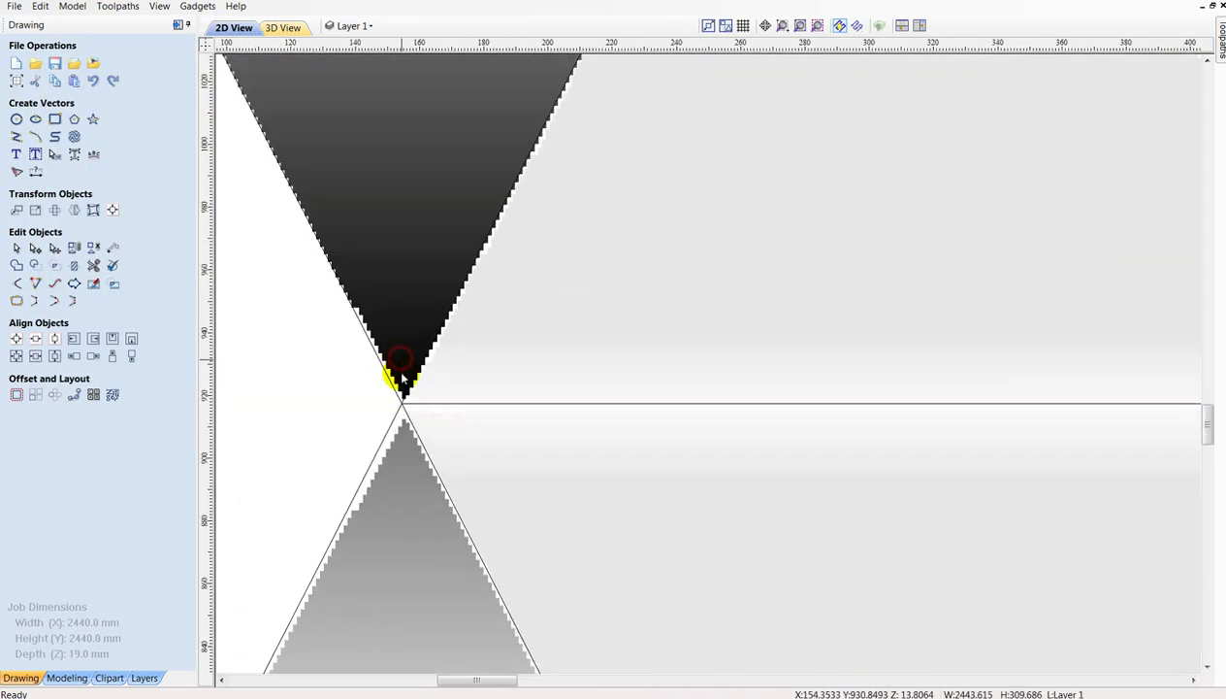
pyautogui.scroll(2, 401, 357)
pyautogui.scroll(2, 402, 401)
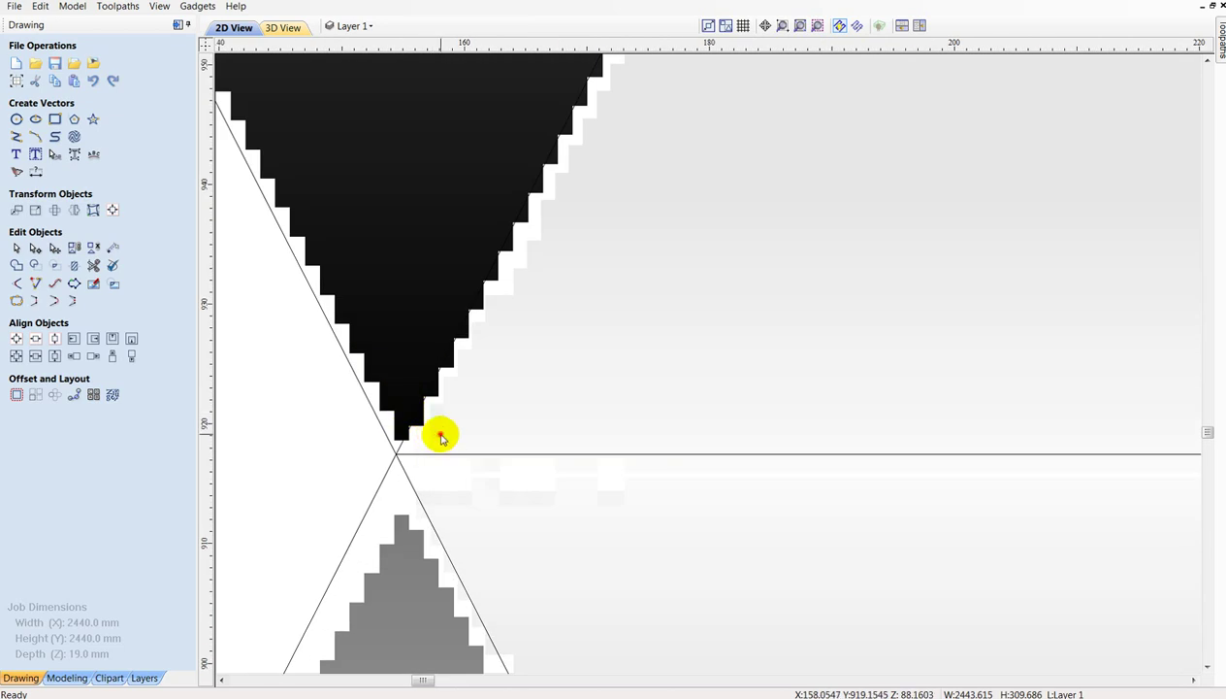
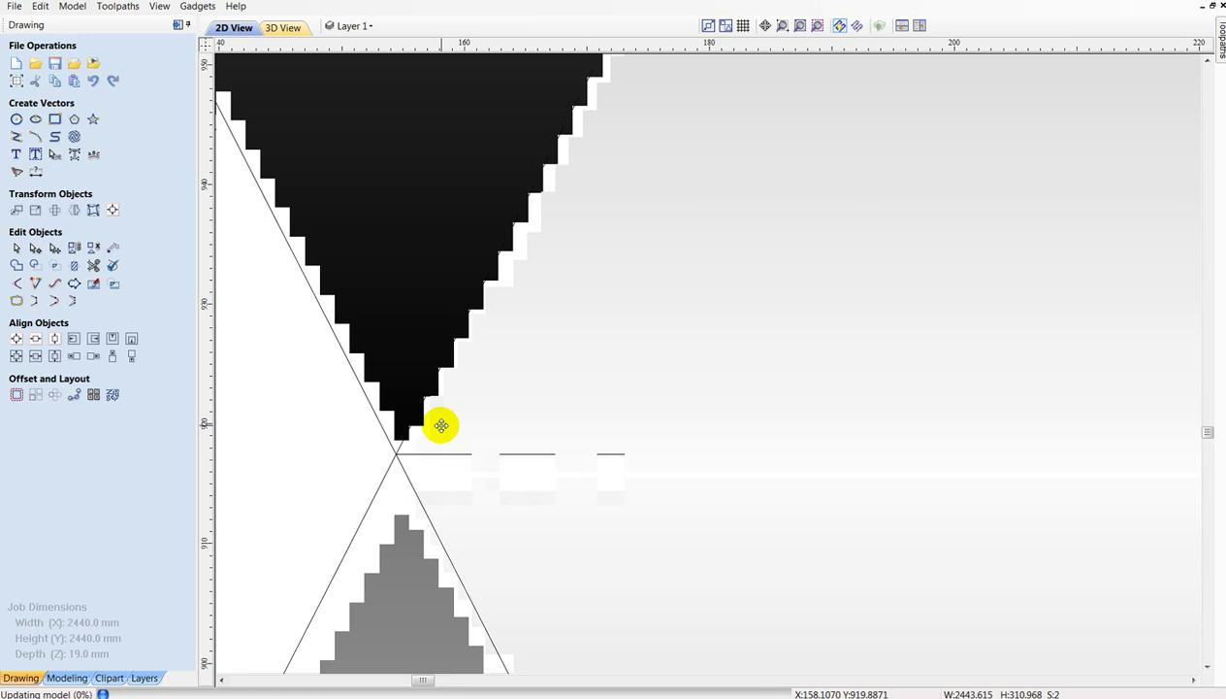
# Inspect the pyramid panel in 3D, then return to the 2D drawing.
pyautogui.click(284, 29)
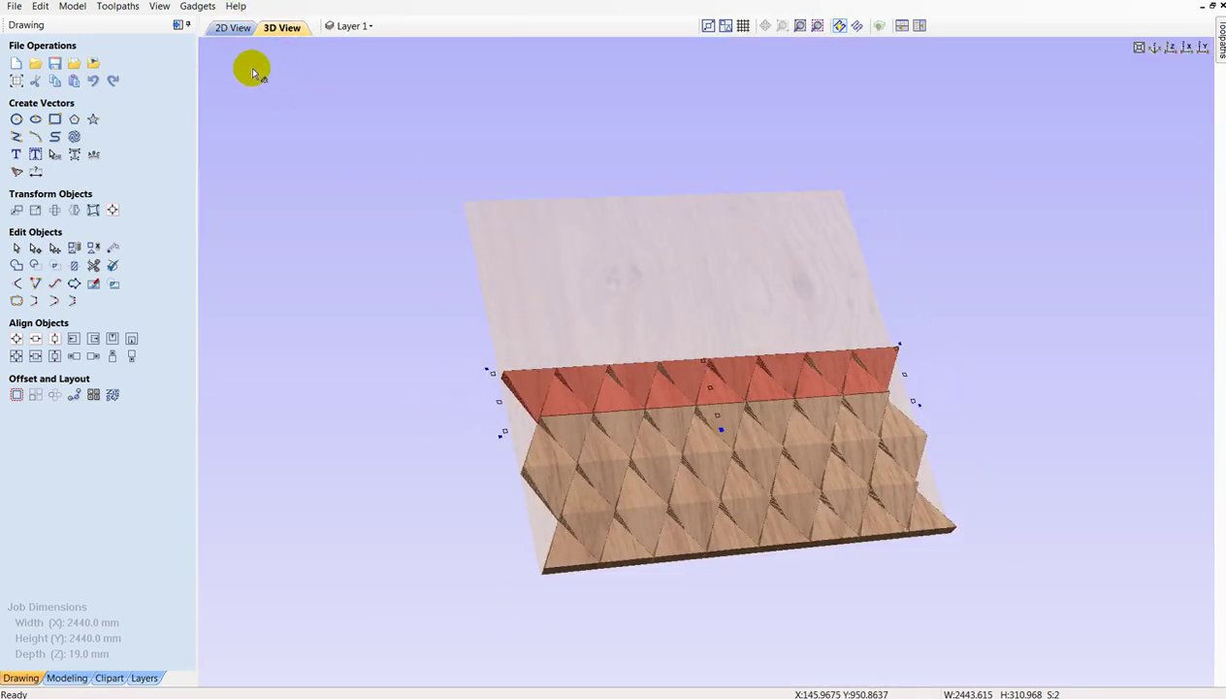
pyautogui.scroll(2, 583, 460)
pyautogui.scroll(3, 580, 449)
pyautogui.scroll(3, 621, 335)
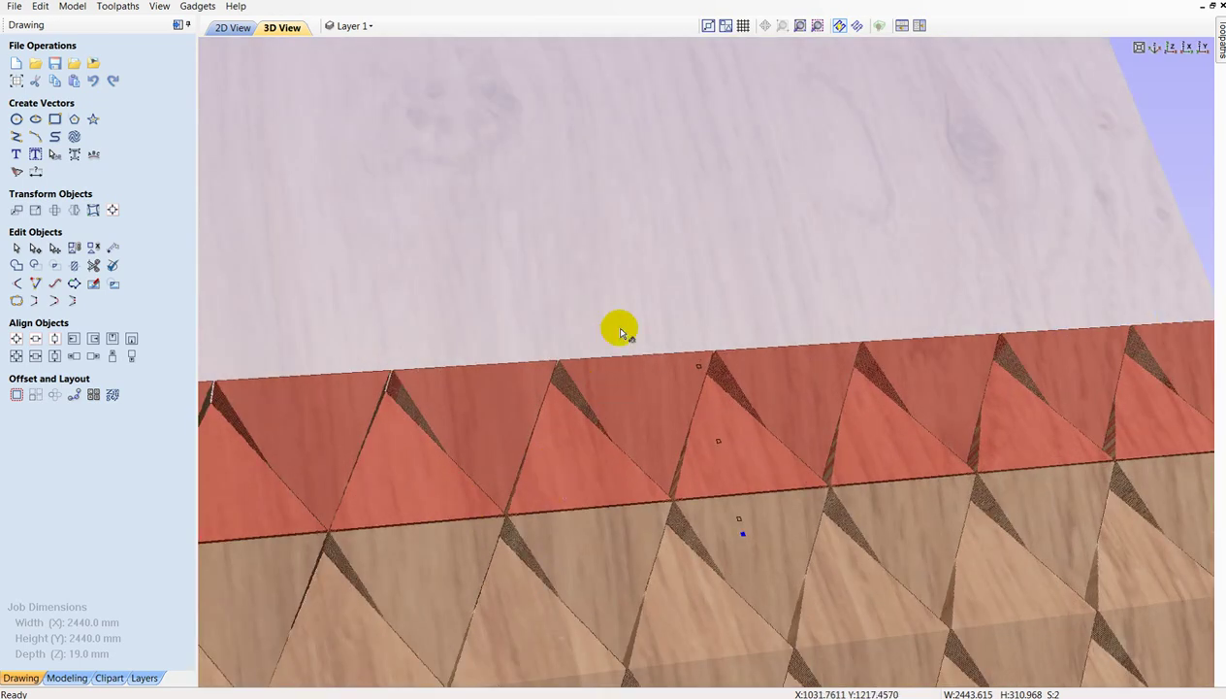
pyautogui.moveTo(451, 254); pyautogui.dragTo(433, 216)
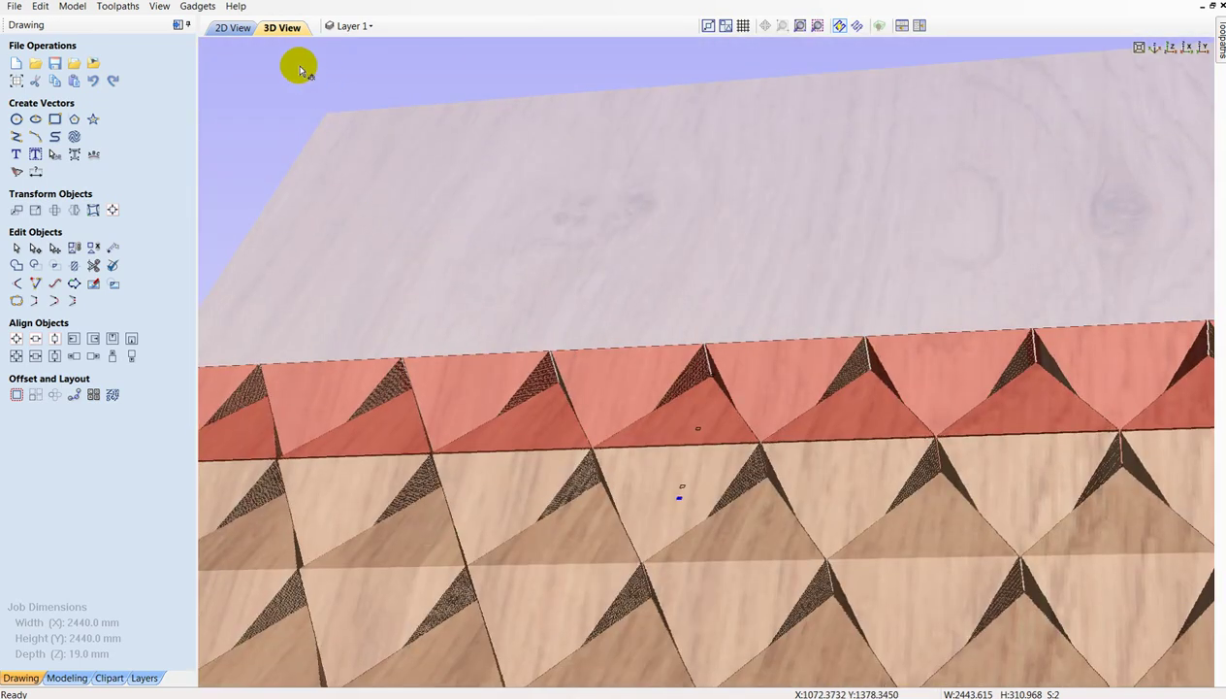
pyautogui.click(239, 32)
pyautogui.scroll(-2, 520, 451)
pyautogui.scroll(-2, 475, 485)
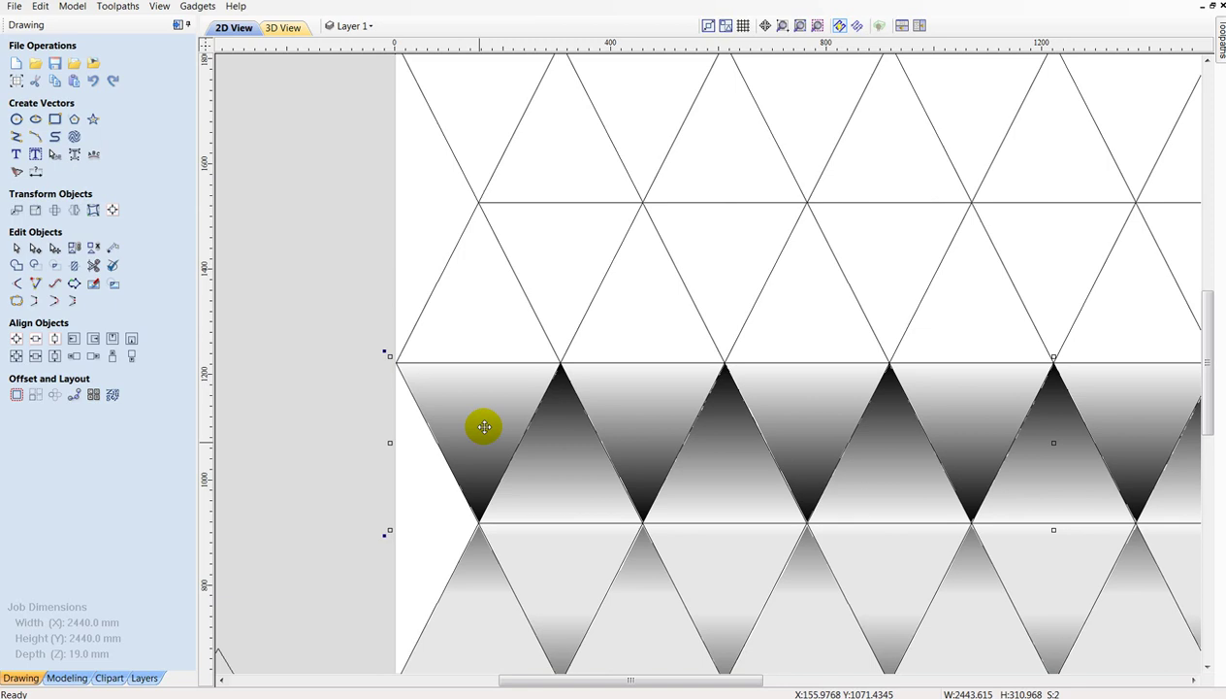
pyautogui.scroll(-3, 368, 272)
pyautogui.scroll(-2, 374, 228)
pyautogui.scroll(2, 442, 286)
pyautogui.scroll(2, 429, 276)
# Mirror a copy of the gradient pyramid row to the Top and preview it in 3D.
pyautogui.click(74, 209)
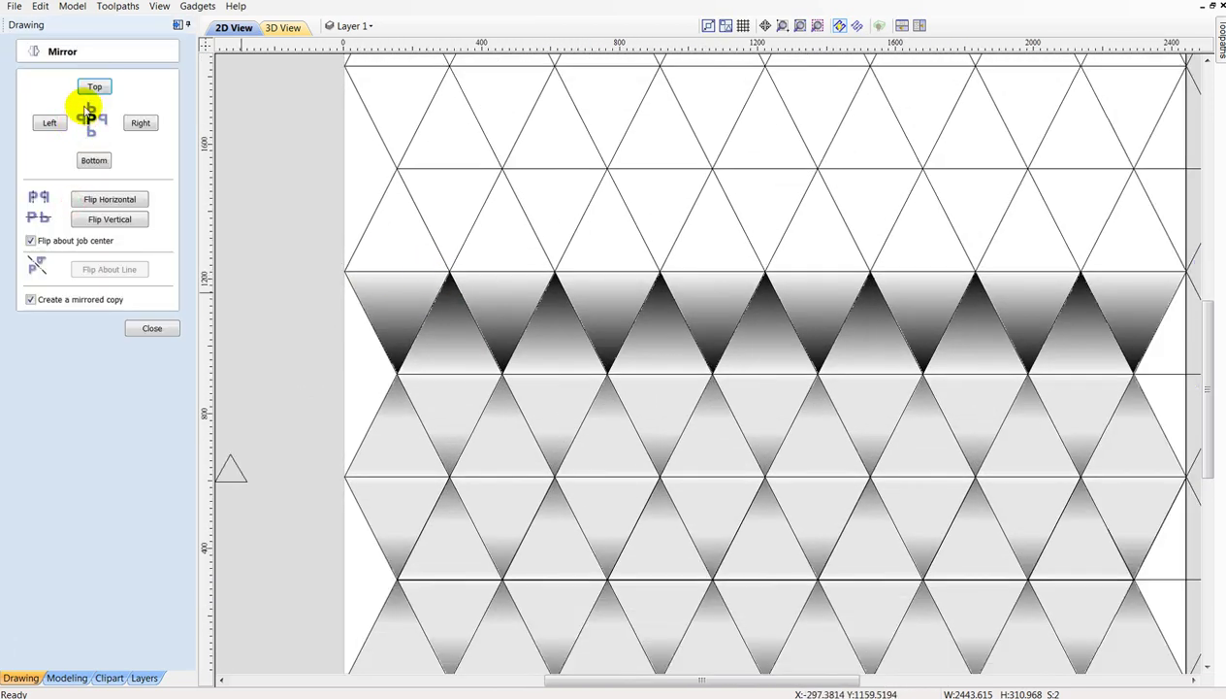
pyautogui.click(93, 89)
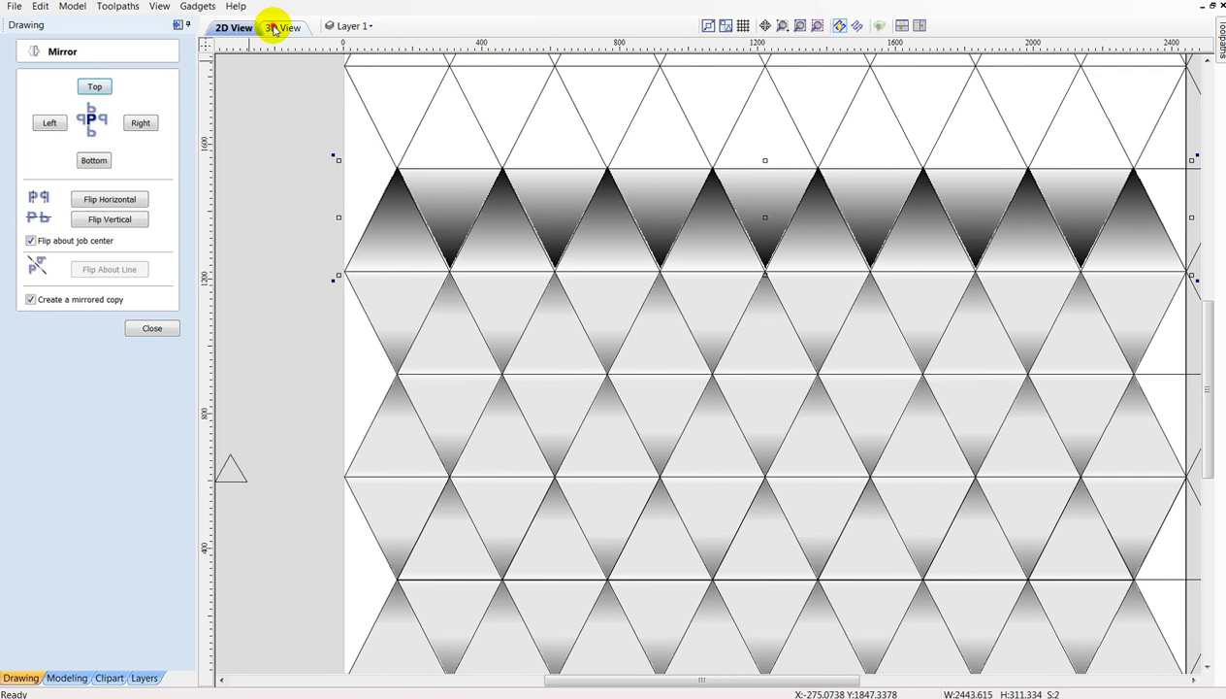
pyautogui.click(275, 27)
pyautogui.click(233, 27)
pyautogui.scroll(-2, 429, 219)
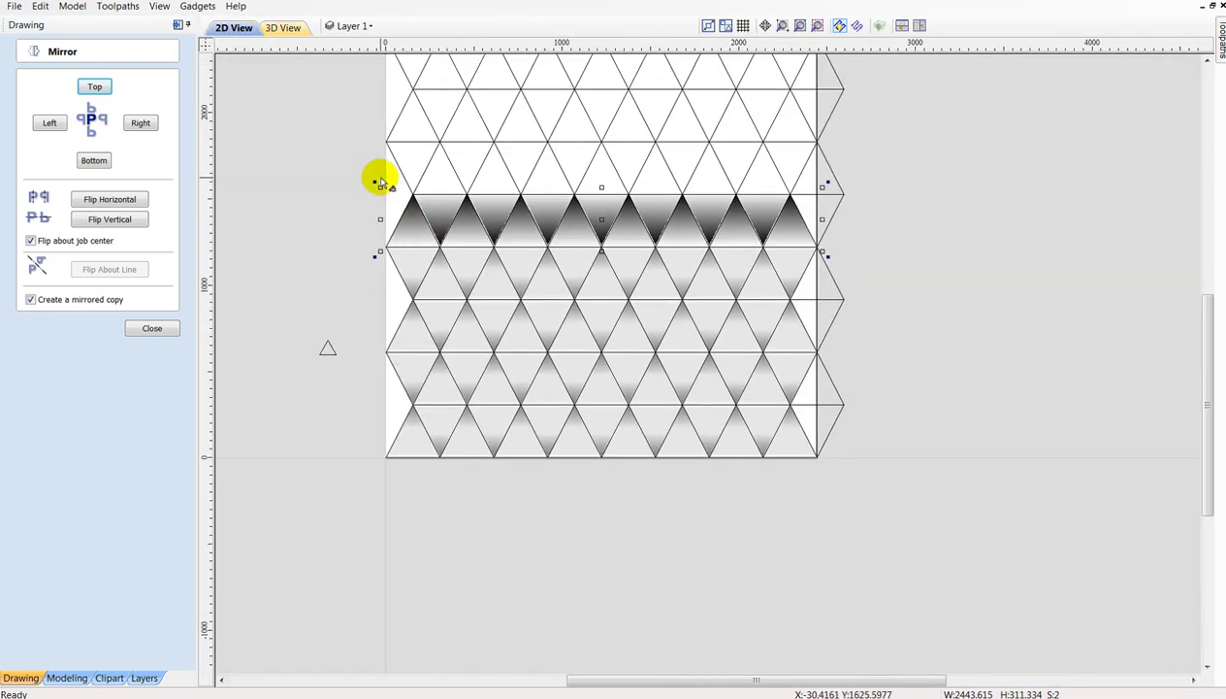
pyautogui.scroll(5, 379, 291)
pyautogui.scroll(5, 512, 420)
pyautogui.scroll(5, 417, 398)
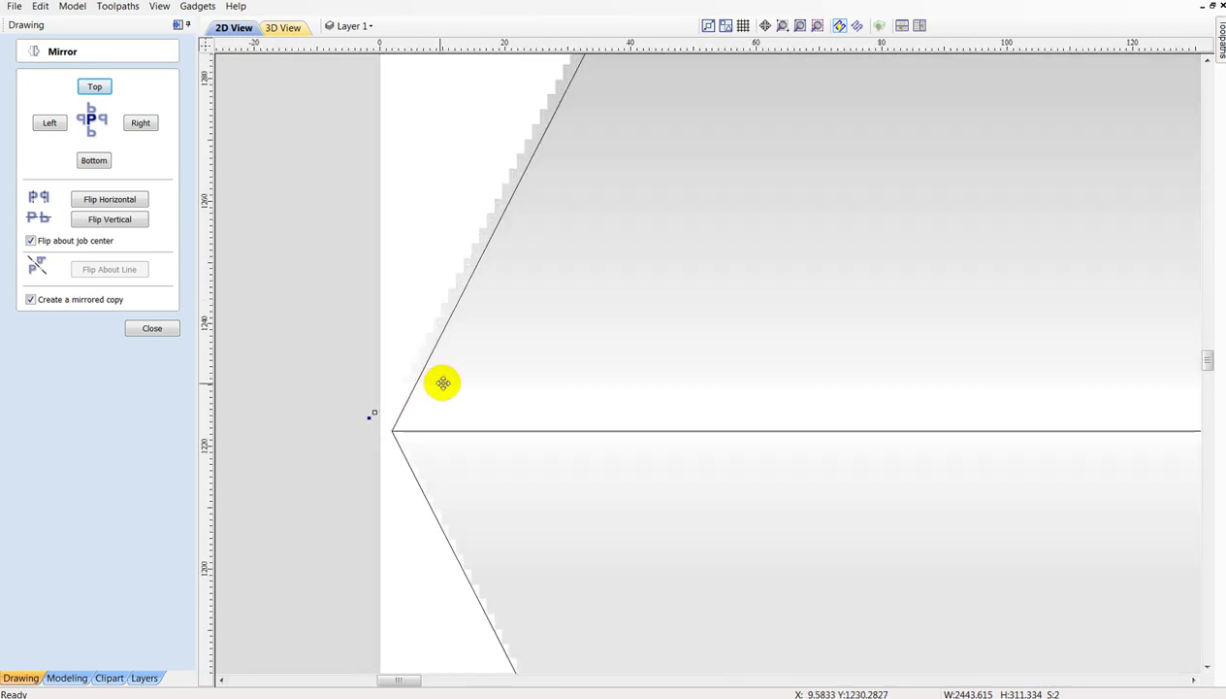
# Update the row's shading along the upper diagonal vector and check the pyramid pattern in 3D.
pyautogui.click(443, 383)
pyautogui.click(438, 428)
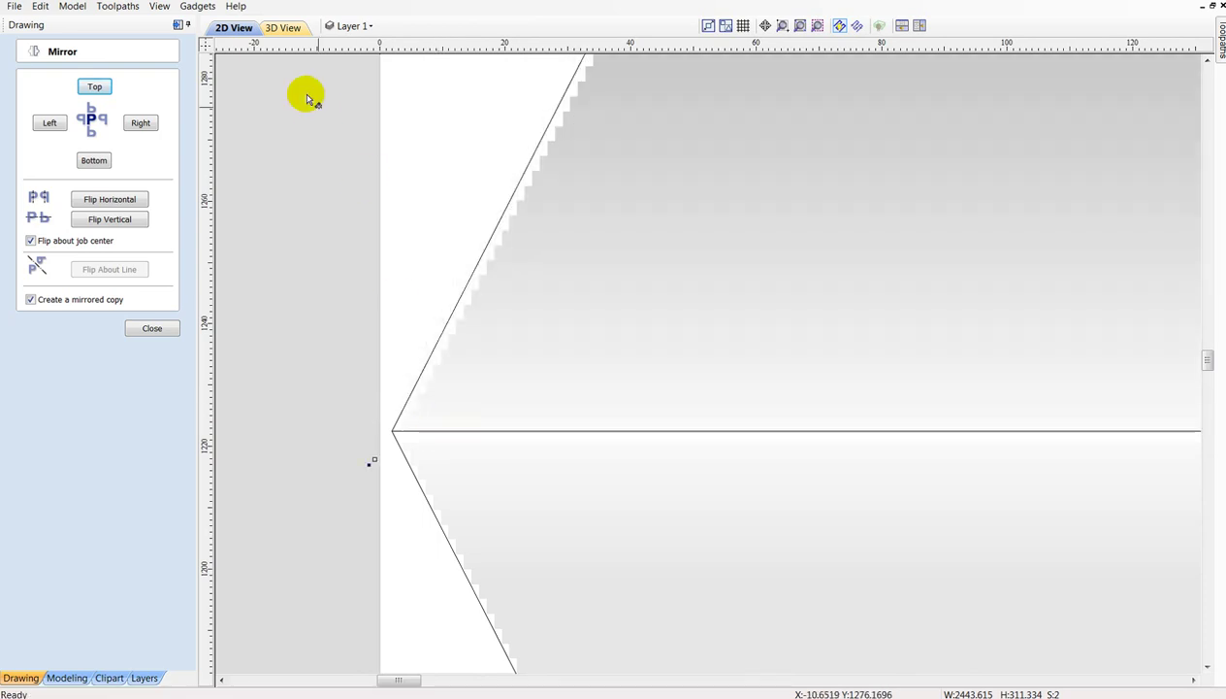
pyautogui.click(282, 28)
pyautogui.moveTo(585, 270)
pyautogui.mouseDown()
pyautogui.moveTo(629, 262)
pyautogui.moveTo(601, 227)
pyautogui.moveTo(1056, 337)
pyautogui.moveTo(1024, 433)
pyautogui.moveTo(1052, 424)
pyautogui.mouseUp()
pyautogui.click(238, 27)
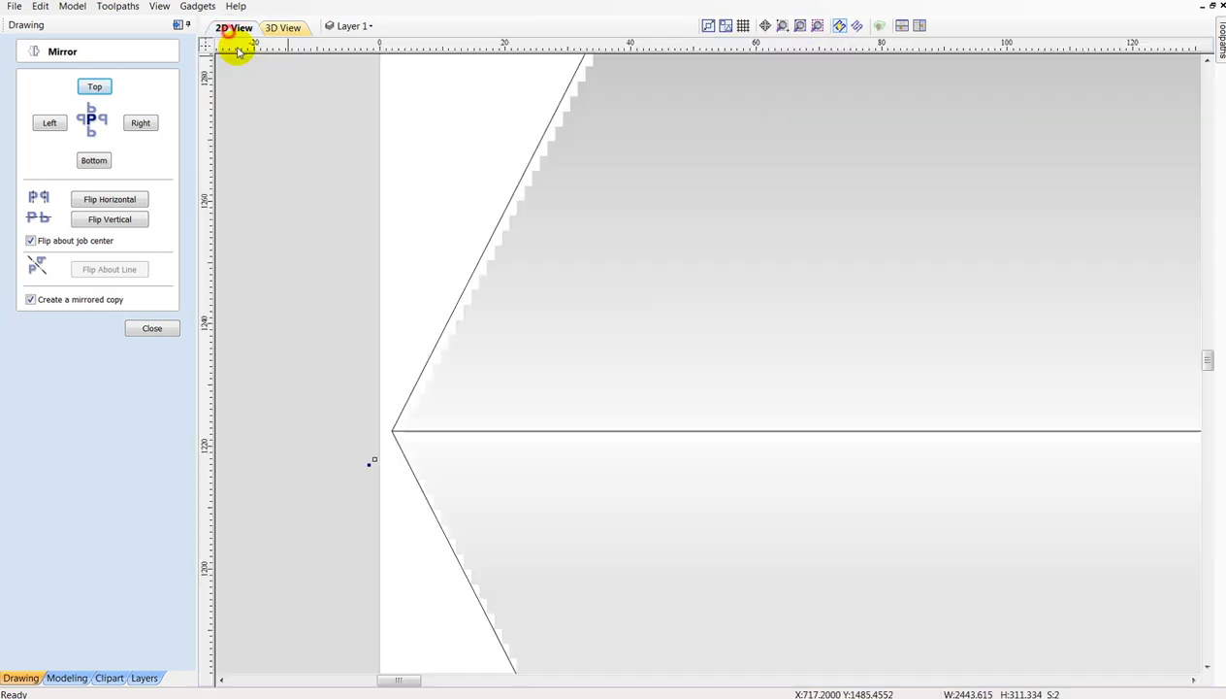
pyautogui.scroll(1, 417, 424)
pyautogui.scroll(1, 466, 417)
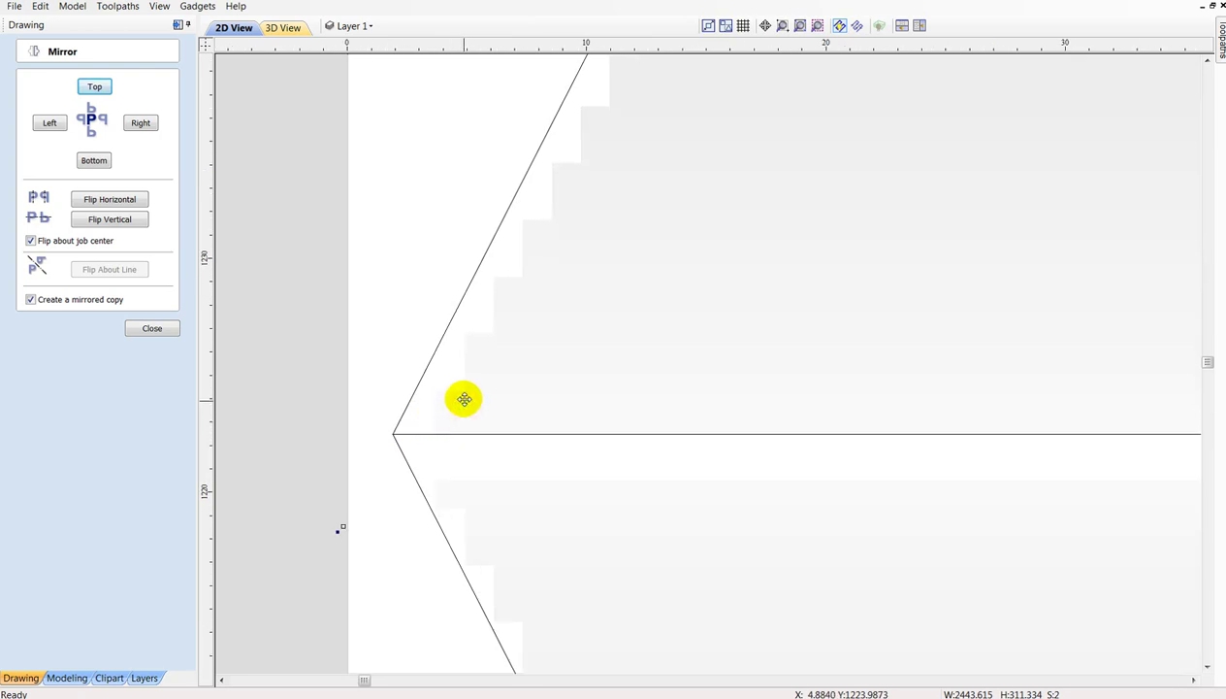
pyautogui.click(281, 27)
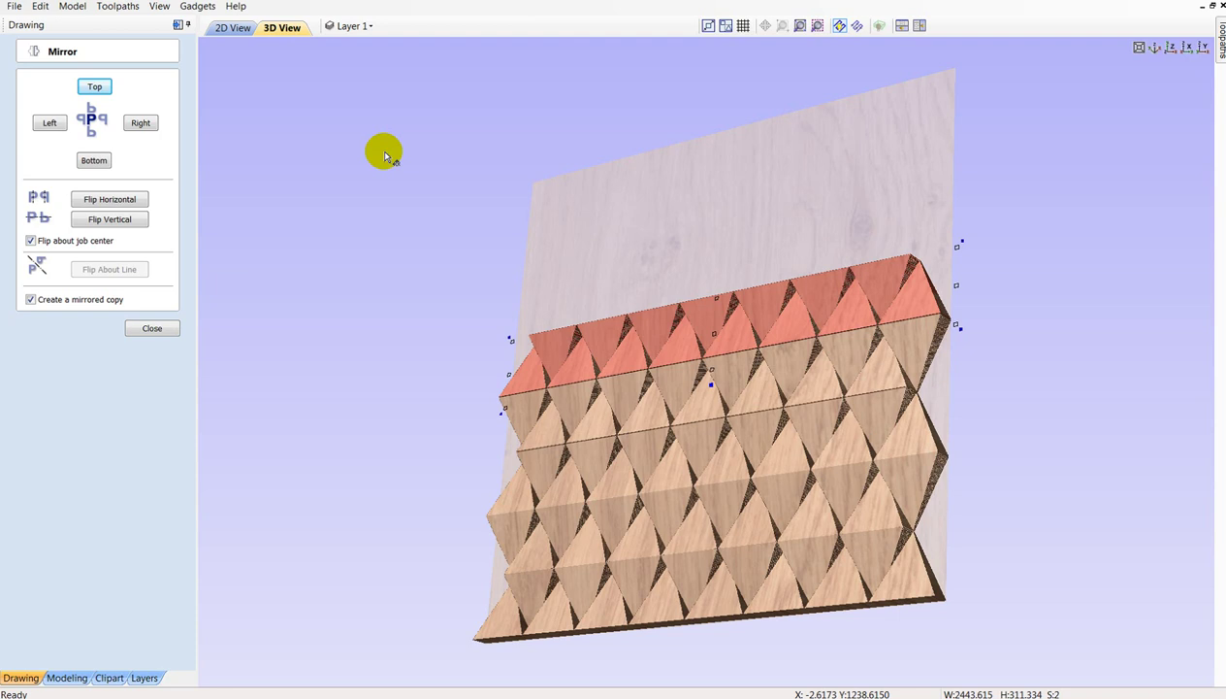
pyautogui.click(536, 259)
pyautogui.moveTo(575, 263)
pyautogui.mouseDown()
pyautogui.moveTo(959, 451)
pyautogui.moveTo(625, 369)
pyautogui.moveTo(651, 397)
pyautogui.mouseUp()
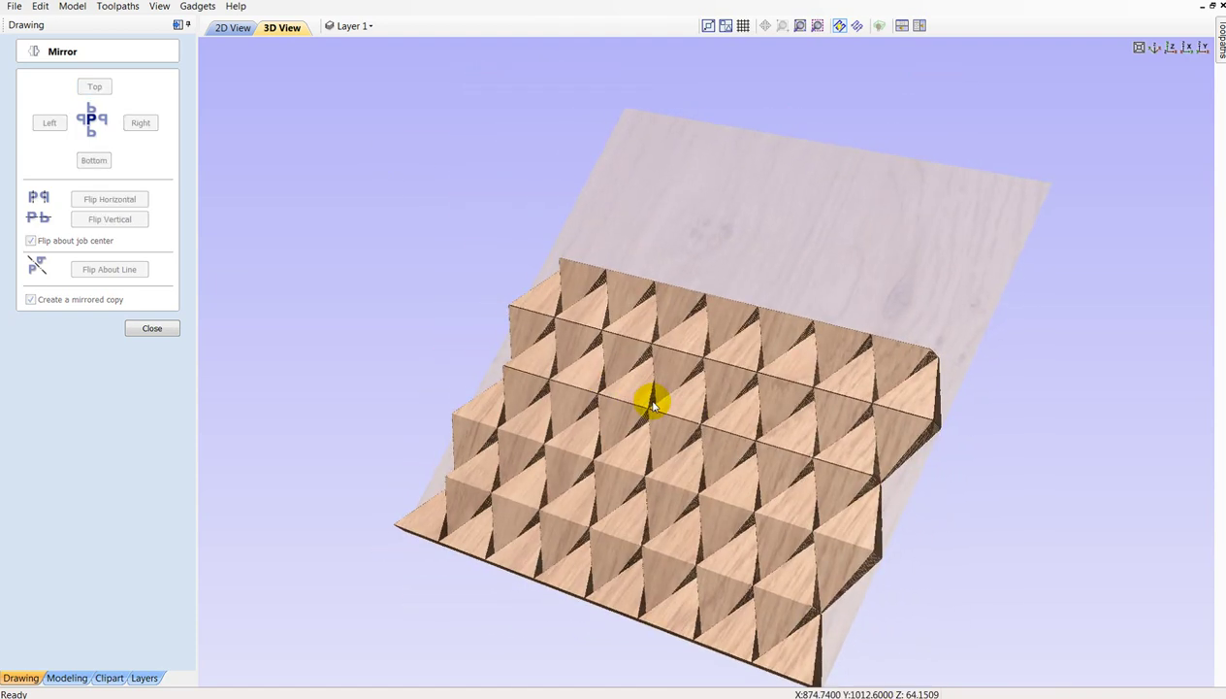
# Close the Mirror options and bring up the Modeling component list.
pyautogui.click(152, 328)
pyautogui.moveTo(424, 314)
pyautogui.mouseDown()
pyautogui.moveTo(739, 674)
pyautogui.moveTo(711, 356)
pyautogui.moveTo(397, 334)
pyautogui.moveTo(624, 402)
pyautogui.moveTo(3, 532)
pyautogui.mouseUp()
pyautogui.click(66, 680)
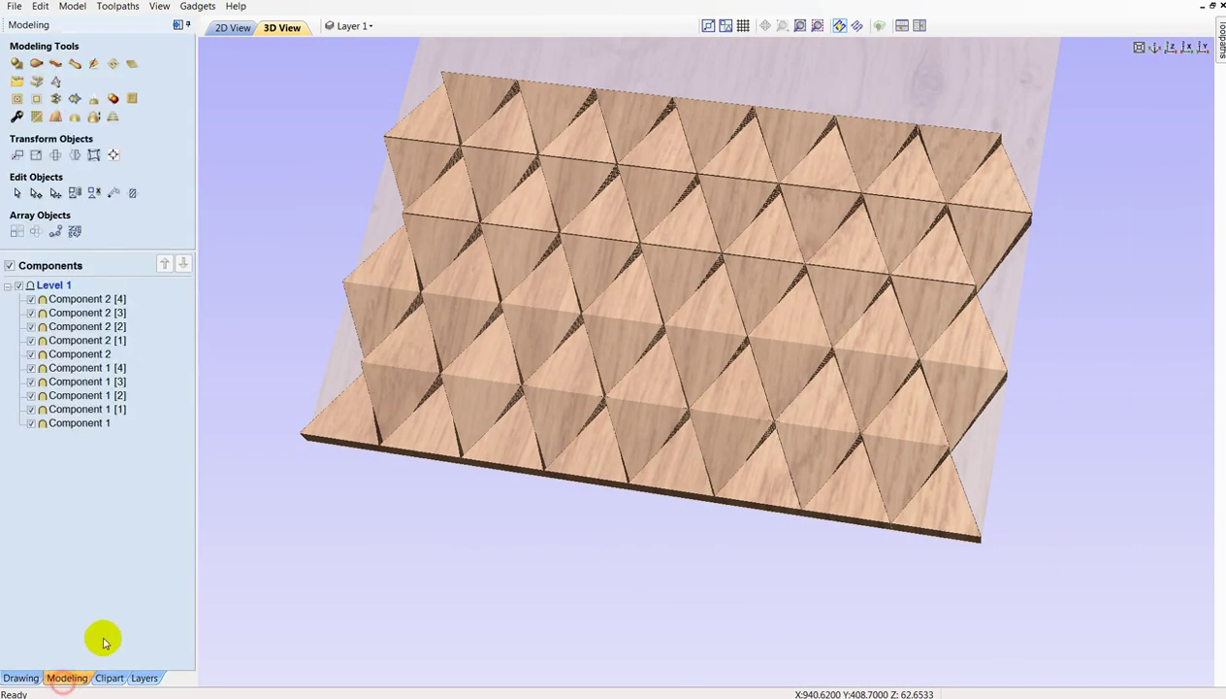
# Select Component 2, Component 1 and their eight numbered copies, then bake them into one component.
pyautogui.click(88, 300)
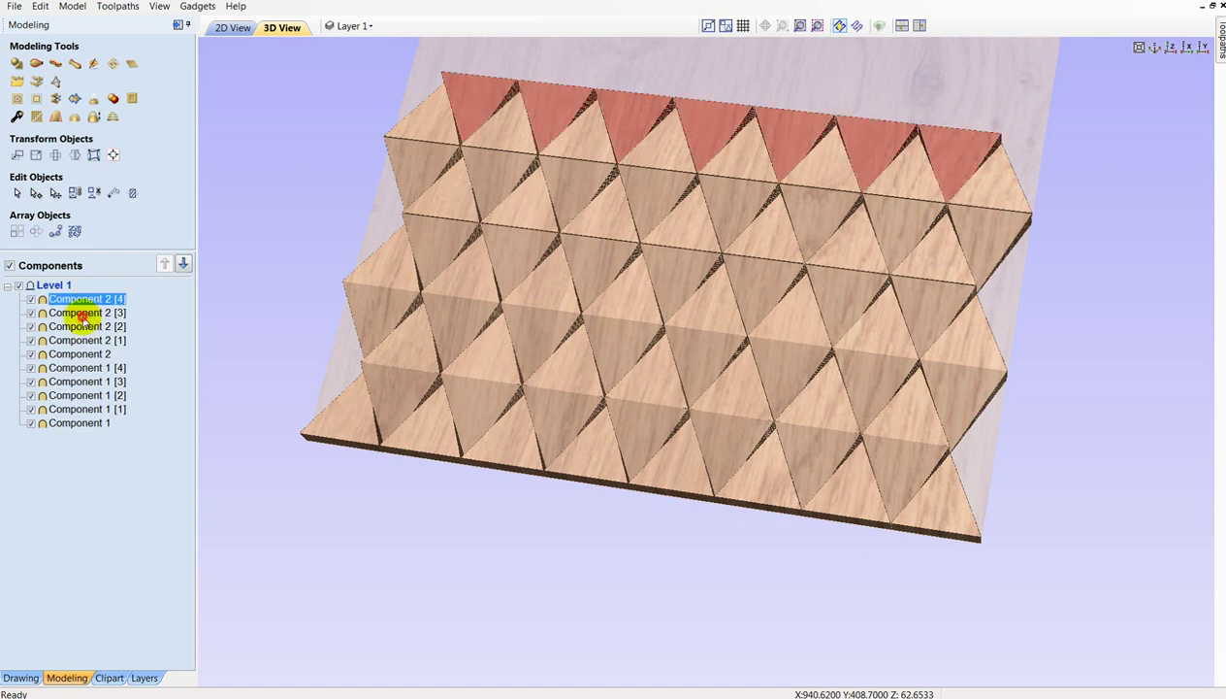
pyautogui.keyDown('ctrl'); pyautogui.click(83, 315); pyautogui.keyUp('ctrl')
pyautogui.keyDown('ctrl'); pyautogui.click(82, 327); pyautogui.keyUp('ctrl')
pyautogui.keyDown('ctrl'); pyautogui.click(81, 340); pyautogui.keyUp('ctrl')
pyautogui.keyDown('ctrl'); pyautogui.click(78, 354); pyautogui.keyUp('ctrl')
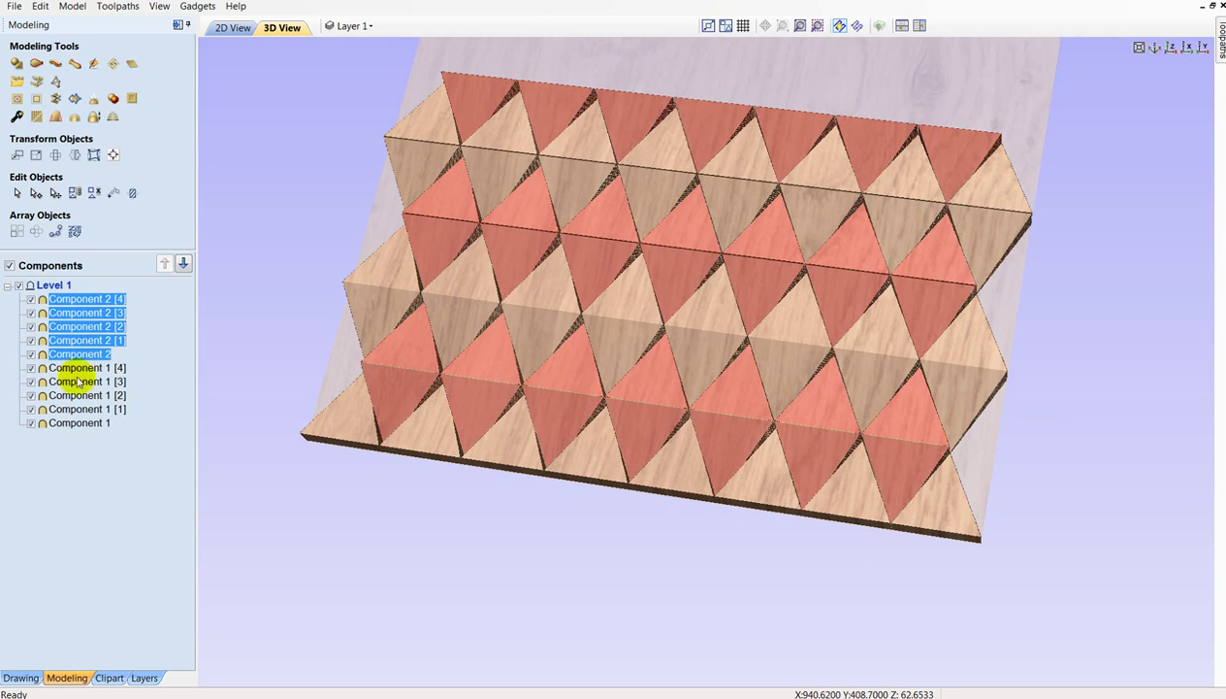
pyautogui.keyDown('ctrl'); pyautogui.click(79, 369); pyautogui.keyUp('ctrl')
pyautogui.keyDown('ctrl'); pyautogui.click(81, 382); pyautogui.keyUp('ctrl')
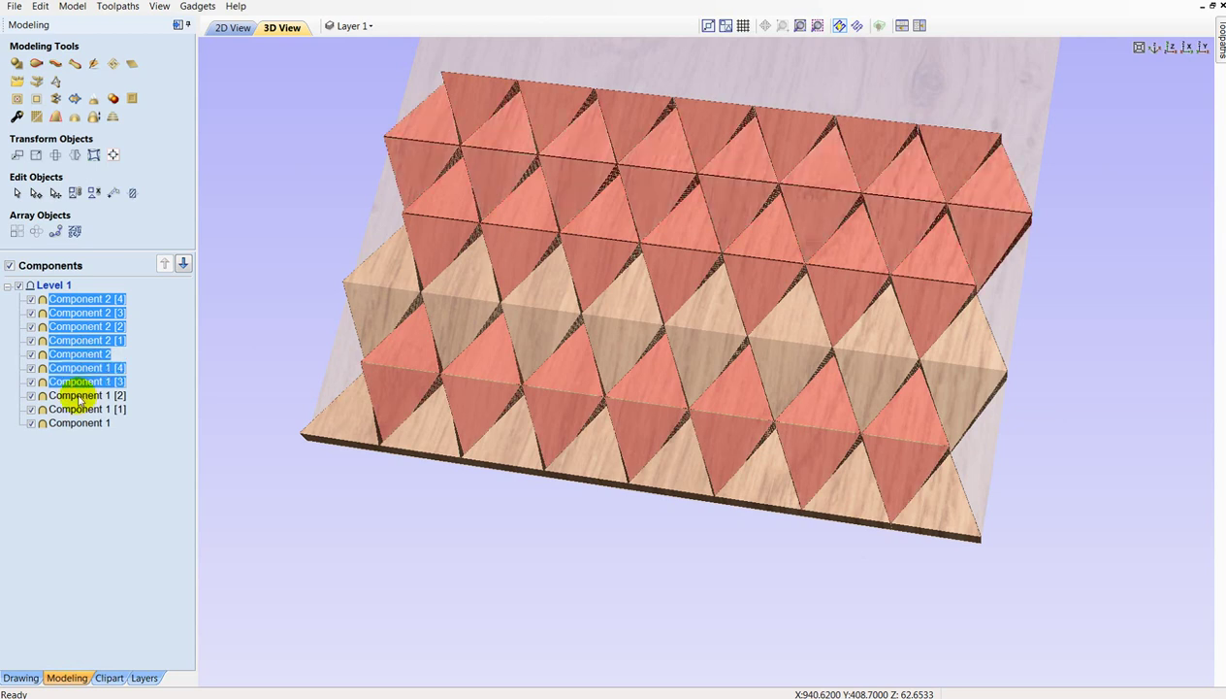
pyautogui.keyDown('ctrl'); pyautogui.click(80, 396); pyautogui.keyUp('ctrl')
pyautogui.keyDown('ctrl'); pyautogui.click(82, 410); pyautogui.keyUp('ctrl')
pyautogui.keyDown('ctrl'); pyautogui.click(80, 423); pyautogui.keyUp('ctrl')
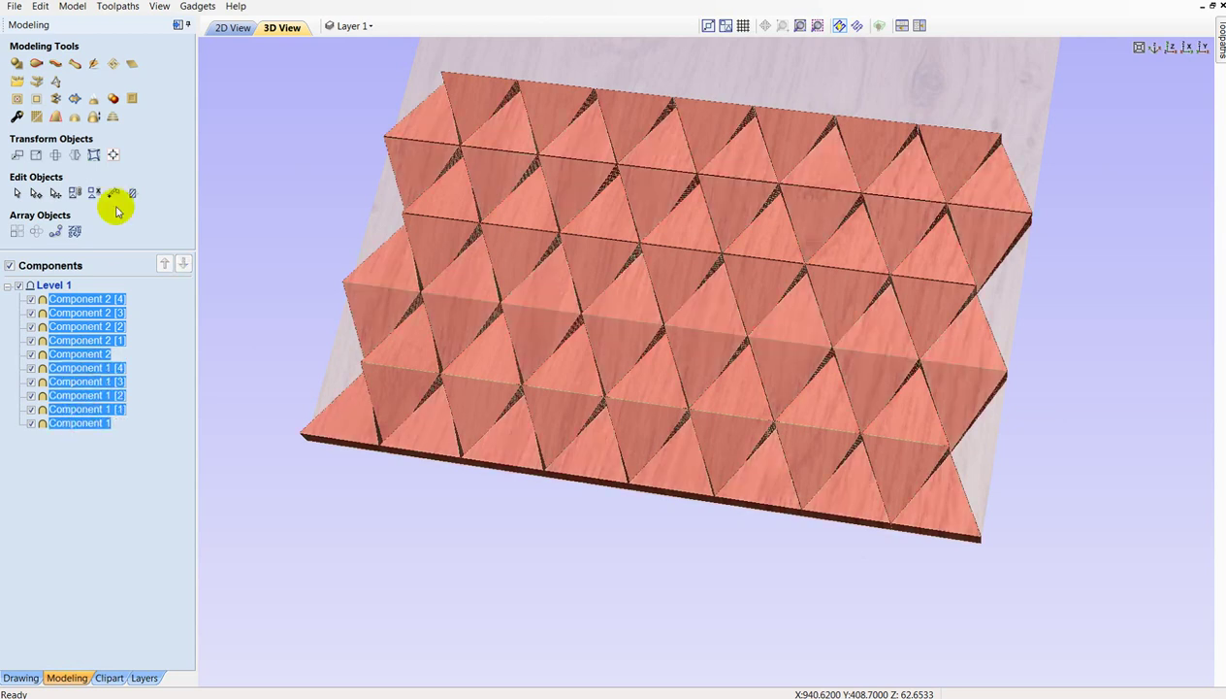
pyautogui.click(93, 99)
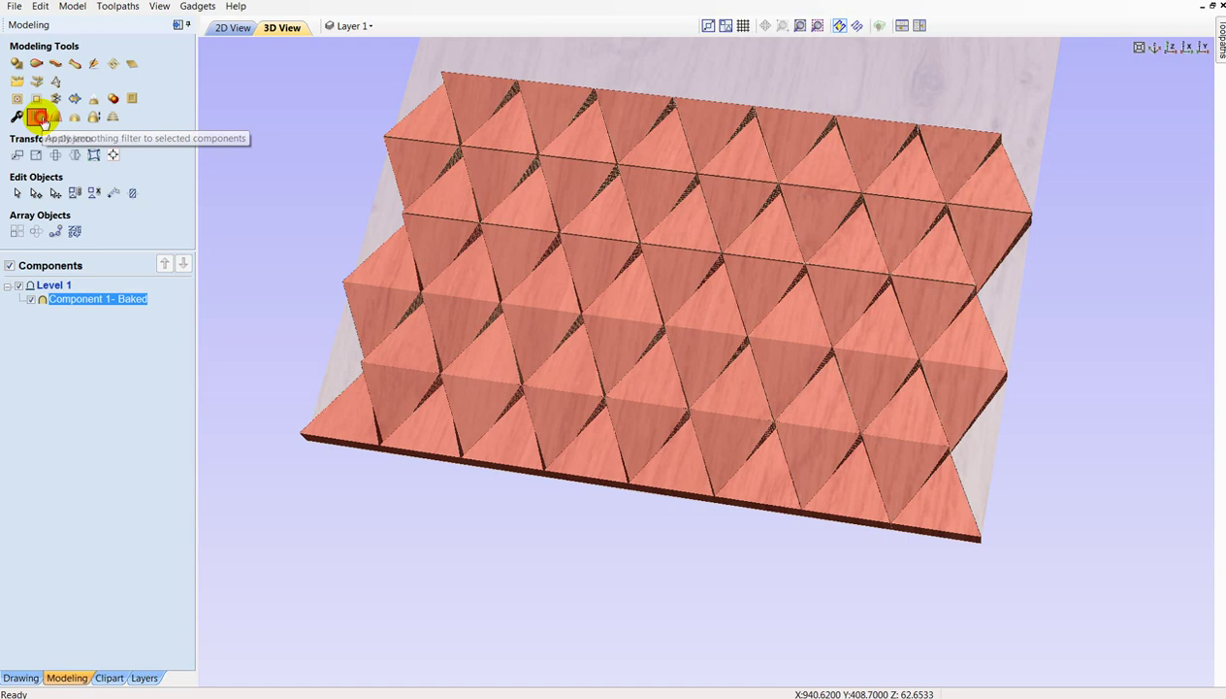
# Apply the current smoothing to the baked pyramid component and orbit to inspect the facets.
pyautogui.click(39, 117)
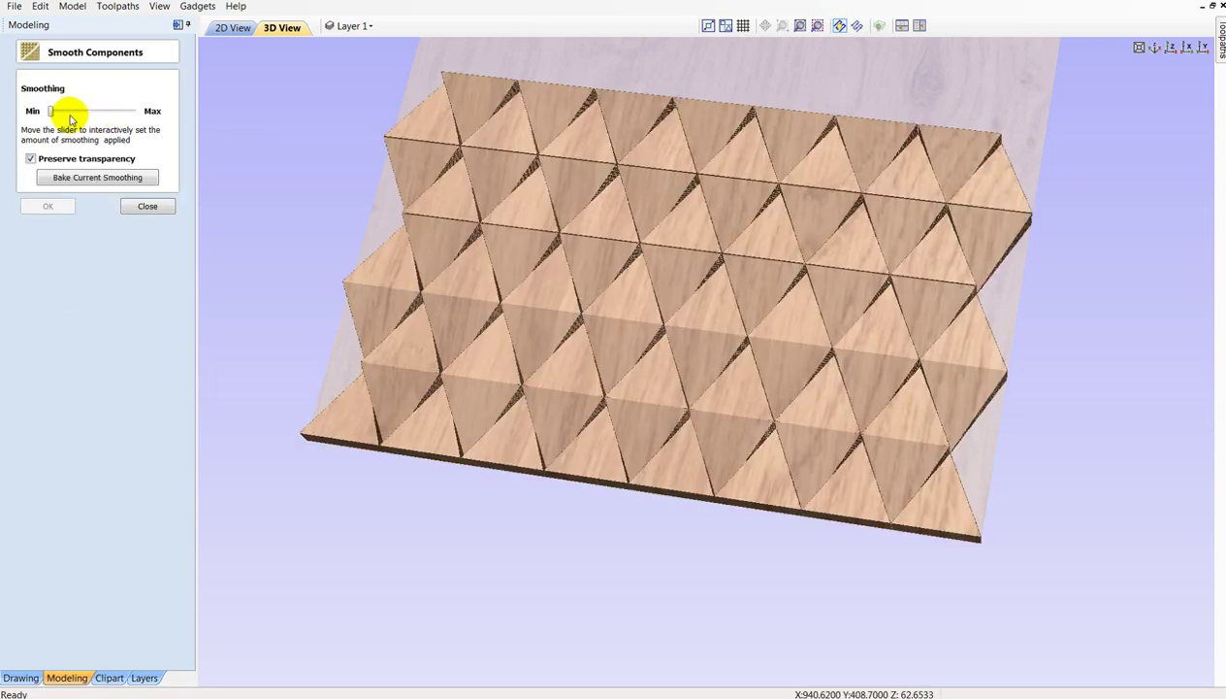
pyautogui.click(84, 178)
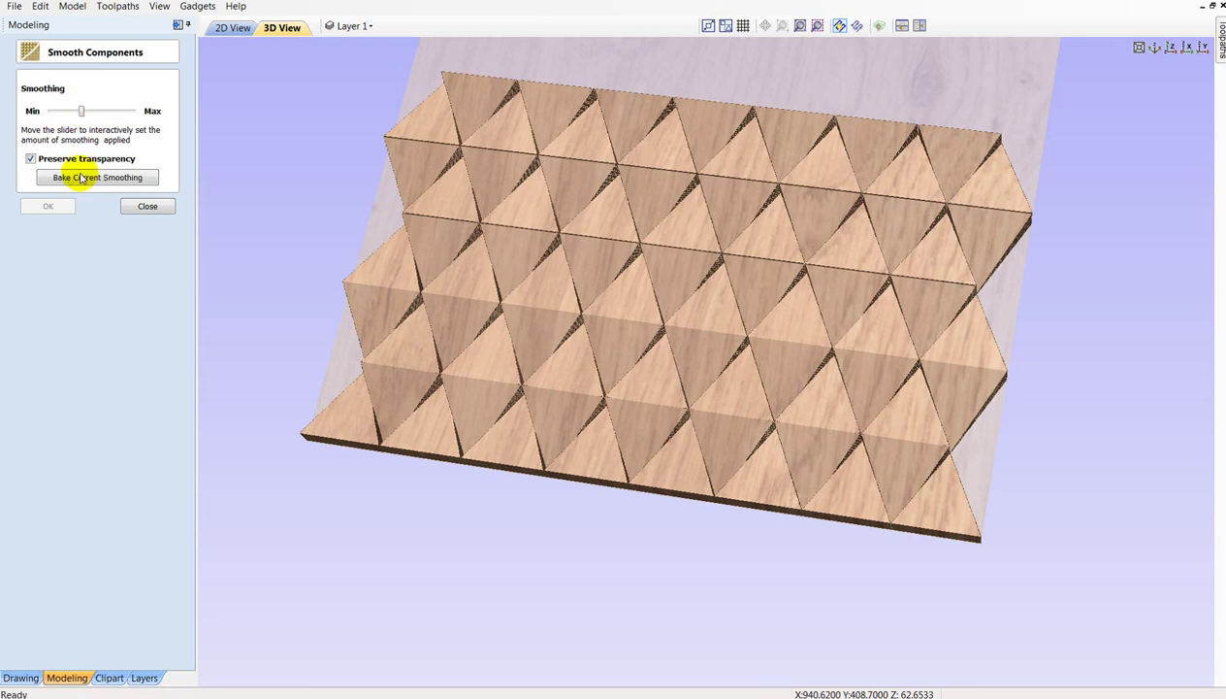
pyautogui.moveTo(471, 503)
pyautogui.mouseDown()
pyautogui.moveTo(605, 244)
pyautogui.moveTo(724, 301)
pyautogui.moveTo(687, 350)
pyautogui.moveTo(548, 246)
pyautogui.mouseUp()
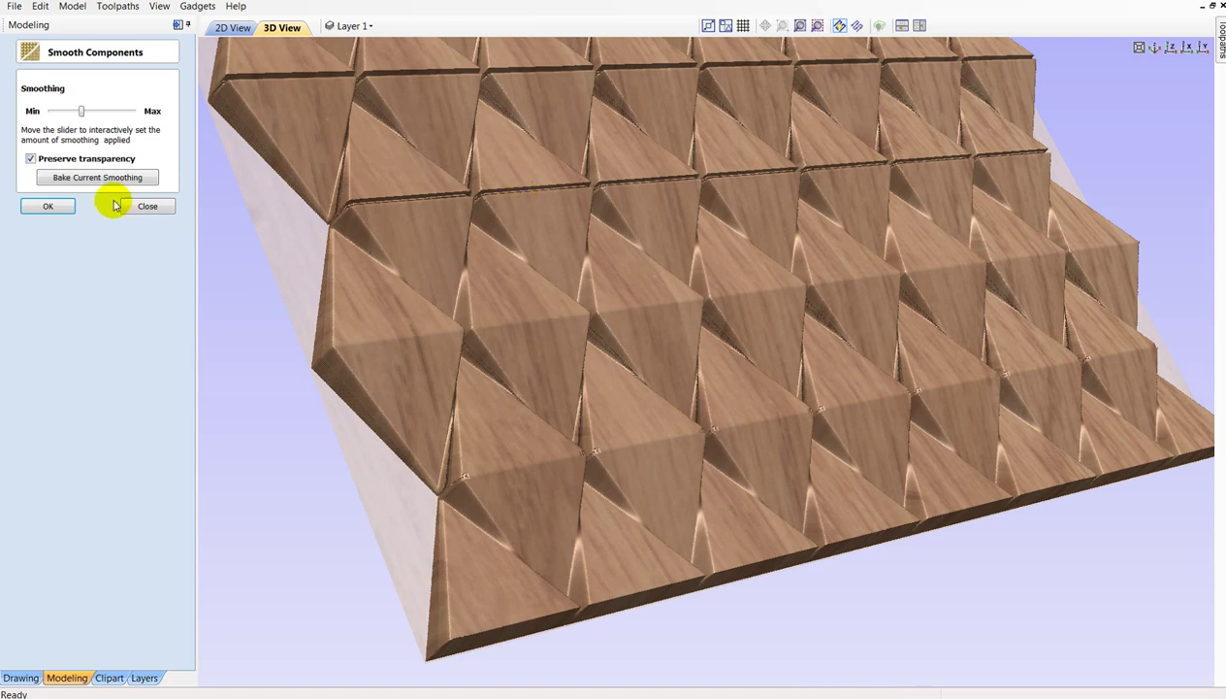
pyautogui.scroll(-5, 607, 460)
pyautogui.moveTo(608, 460); pyautogui.dragTo(580, 465)
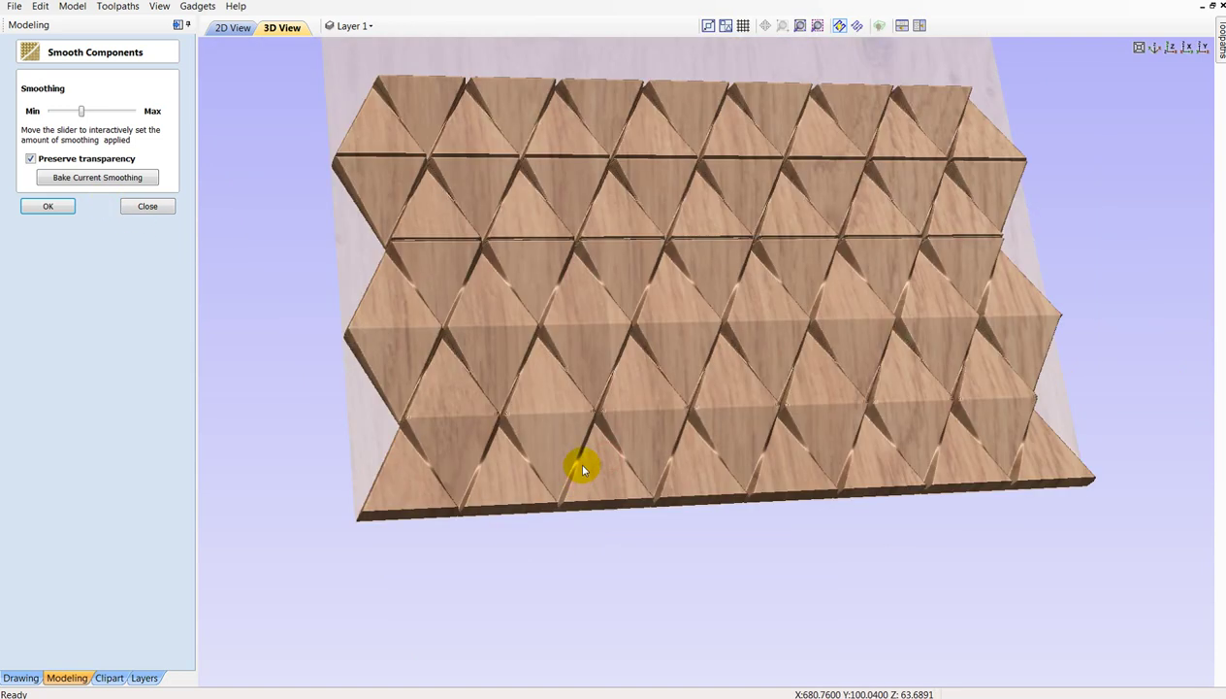
pyautogui.scroll(10, 529, 471)
pyautogui.moveTo(655, 408); pyautogui.dragTo(750, 338)
pyautogui.scroll(-5, 750, 338)
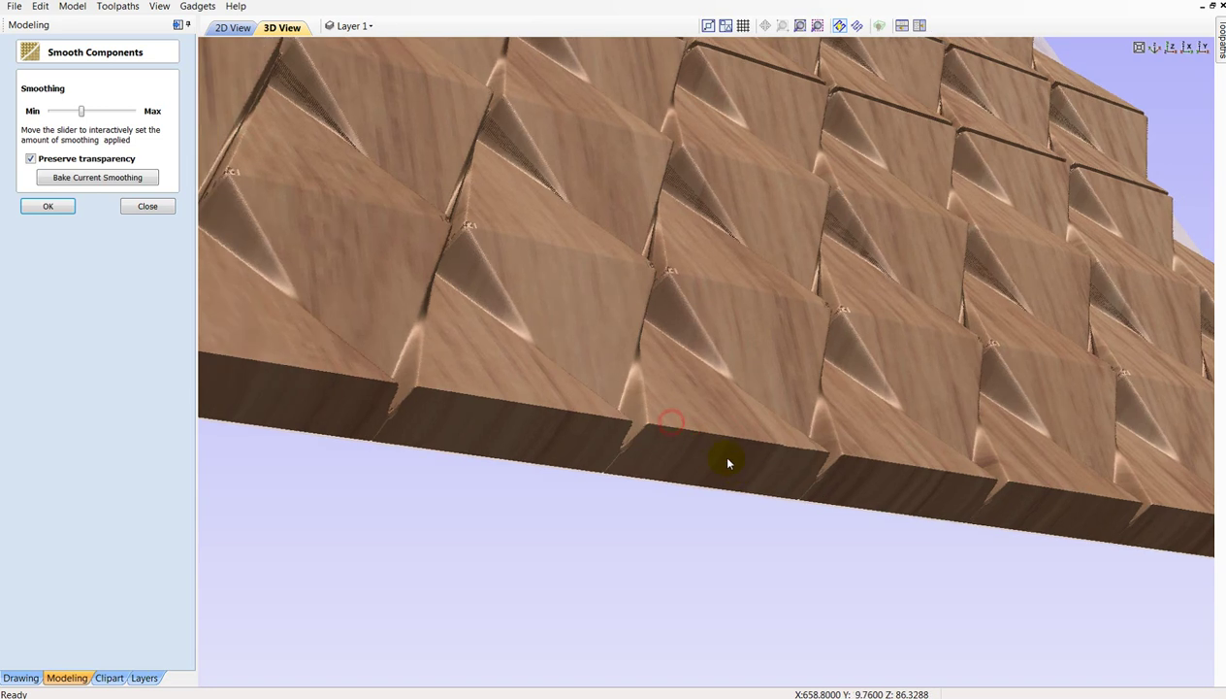
pyautogui.moveTo(728, 460); pyautogui.dragTo(673, 446)
# Review the smoothed seams from several oblique angles, then close the smoothing settings.
pyautogui.scroll(5, 371, 434)
pyautogui.scroll(-3, 501, 424)
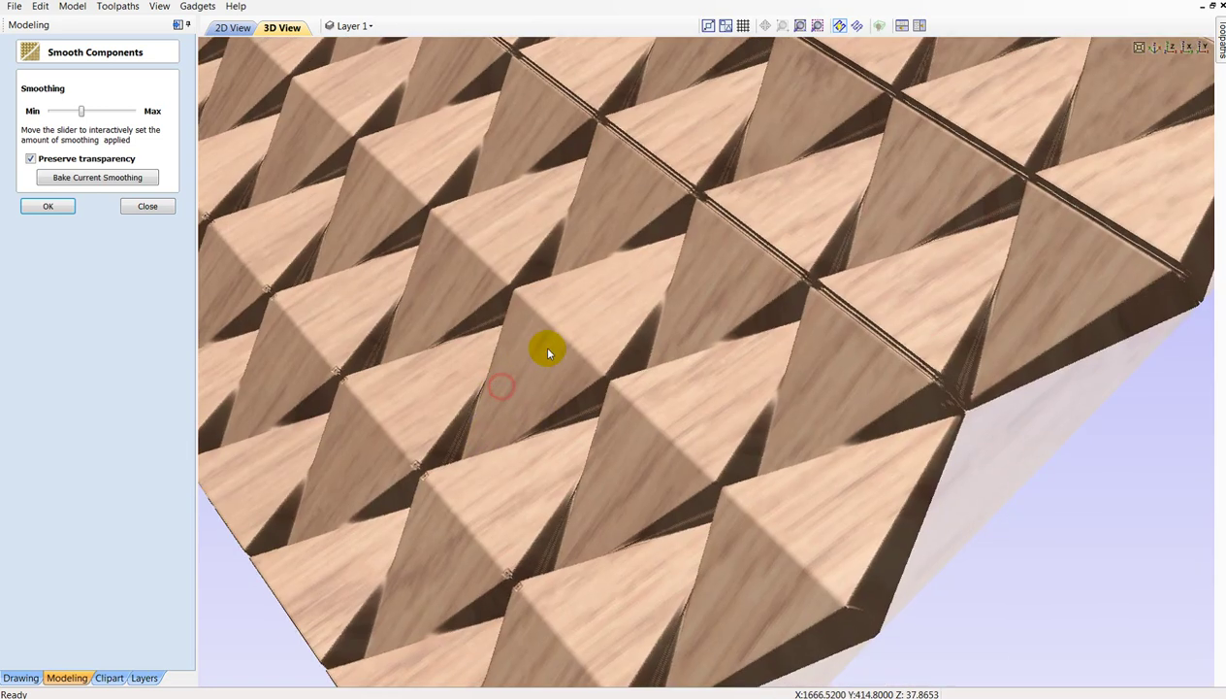
pyautogui.moveTo(540, 344); pyautogui.dragTo(547, 347)
pyautogui.scroll(3, 657, 316)
pyautogui.scroll(-2, 736, 374)
pyautogui.scroll(3, 700, 380)
pyautogui.moveTo(657, 455)
pyautogui.mouseDown()
pyautogui.moveTo(620, 534)
pyautogui.moveTo(391, 350)
pyautogui.moveTo(712, 460)
pyautogui.moveTo(705, 482)
pyautogui.moveTo(900, 415)
pyautogui.mouseUp()
pyautogui.scroll(-3, 621, 533)
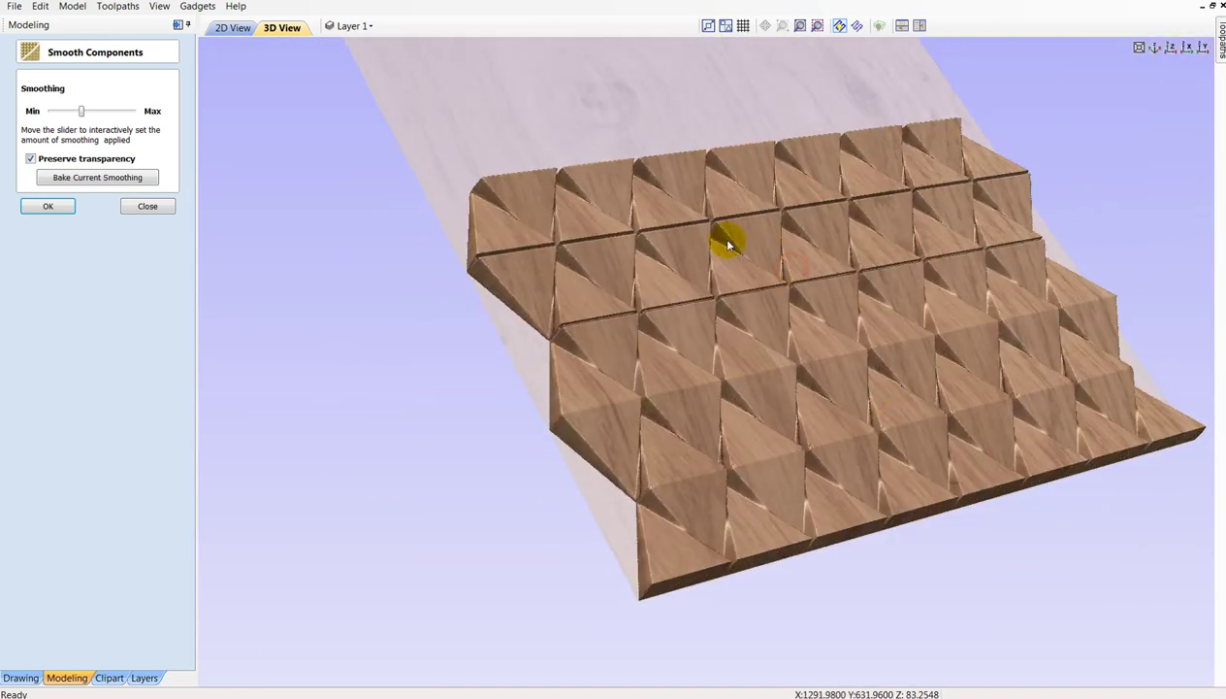
pyautogui.moveTo(728, 243); pyautogui.dragTo(545, 291)
pyautogui.scroll(2, 546, 277)
pyautogui.scroll(2, 624, 283)
pyautogui.scroll(2, 473, 374)
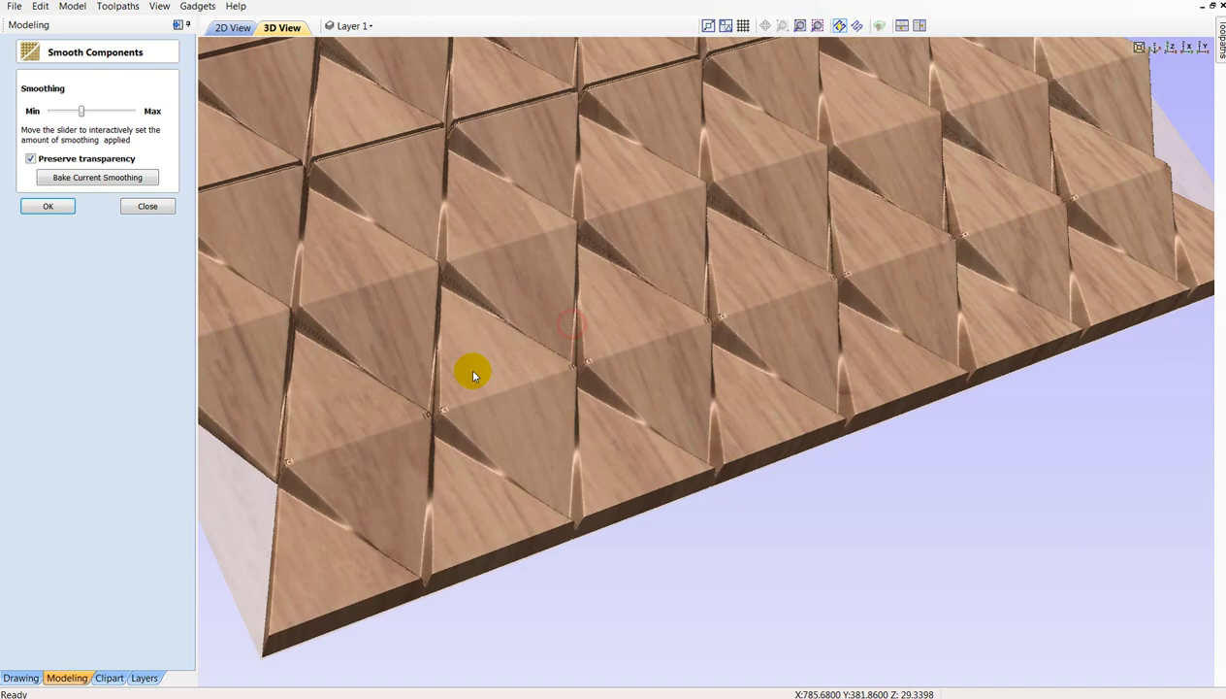
pyautogui.moveTo(474, 375); pyautogui.dragTo(446, 398)
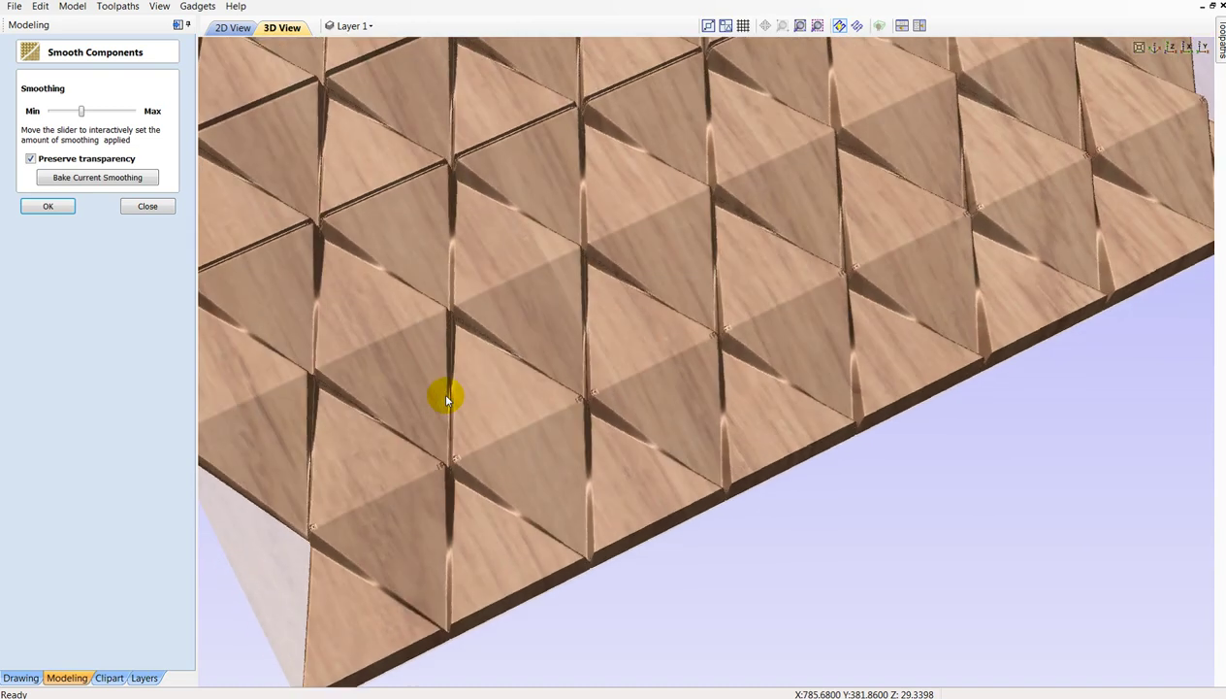
pyautogui.click(131, 206)
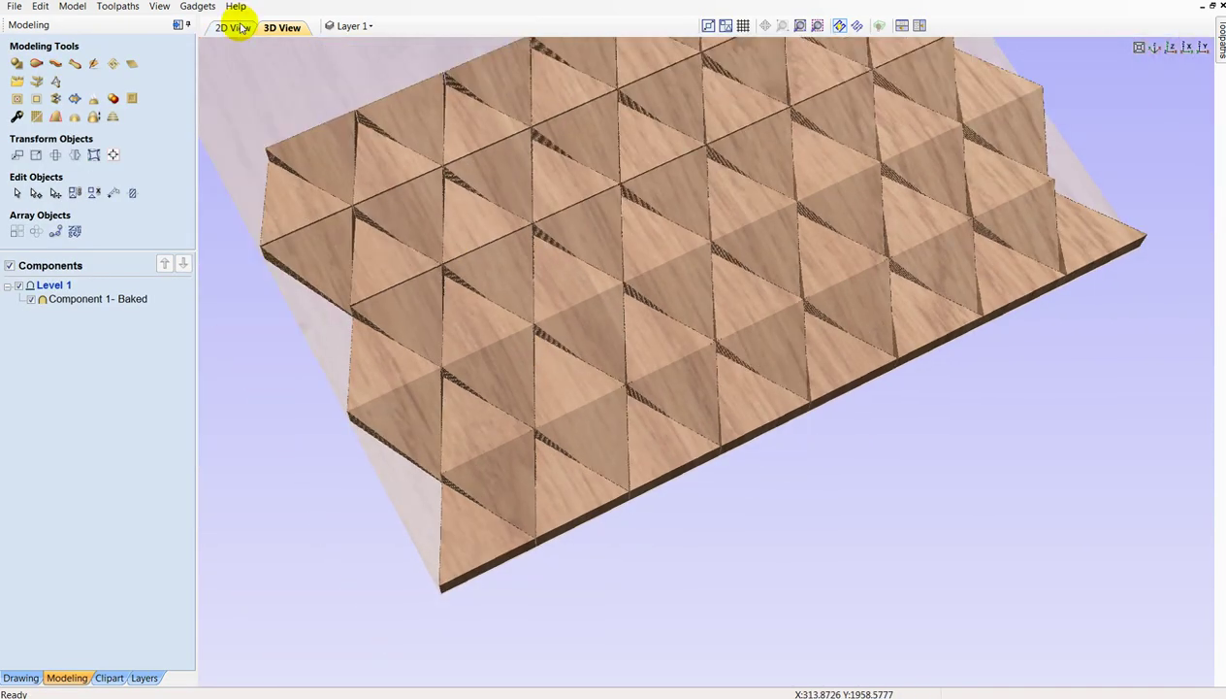
# Marquee-select the middle band of triangles in 2D and check the relief in 3D.
pyautogui.click(234, 27)
pyautogui.scroll(-3, 356, 233)
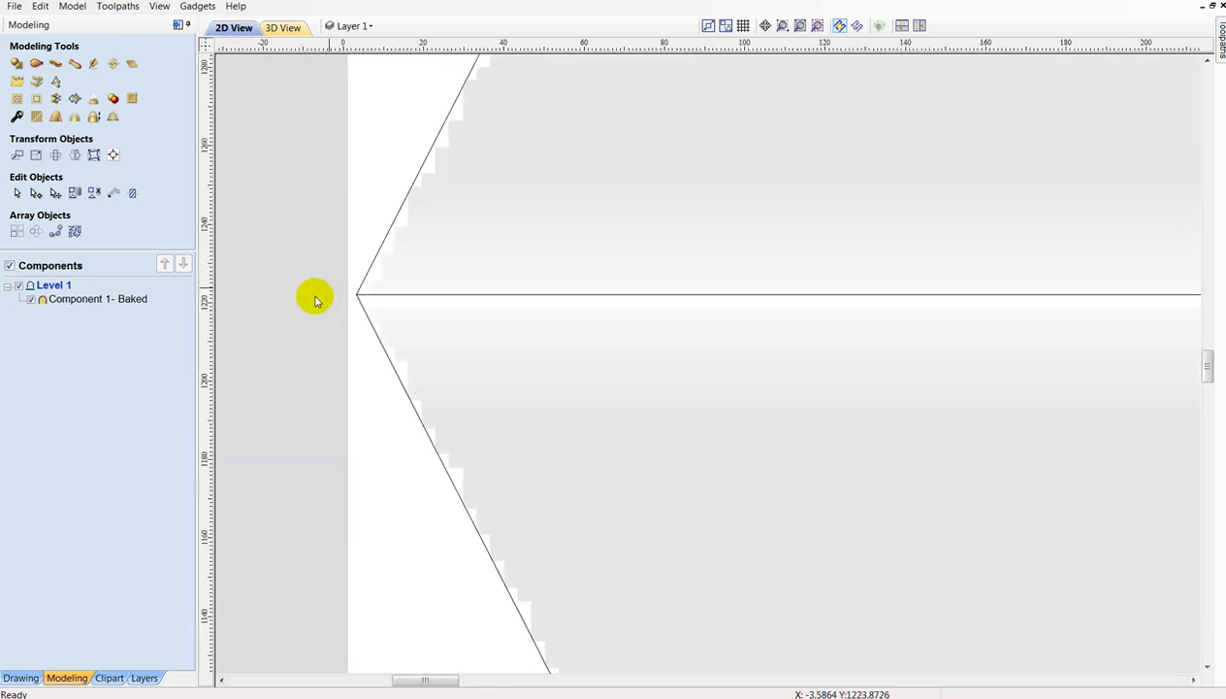
pyautogui.scroll(-3, 329, 284)
pyautogui.scroll(-3, 310, 336)
pyautogui.scroll(-3, 350, 309)
pyautogui.moveTo(397, 271); pyautogui.dragTo(811, 377)
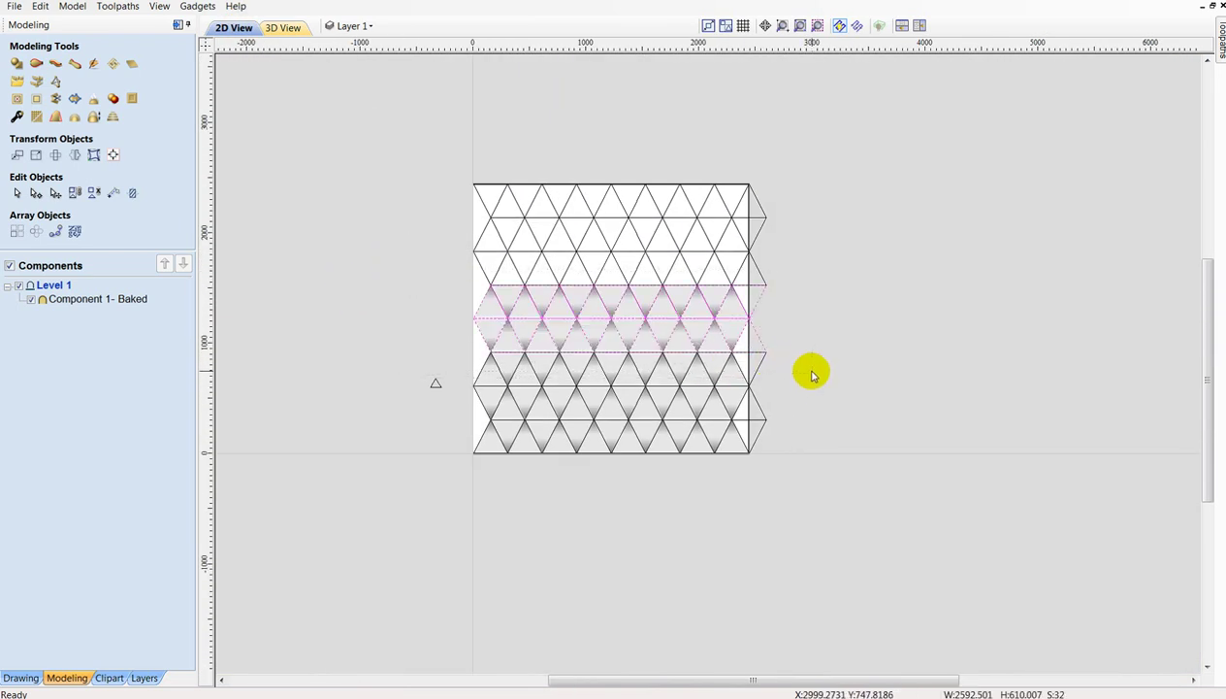
pyautogui.click(302, 30)
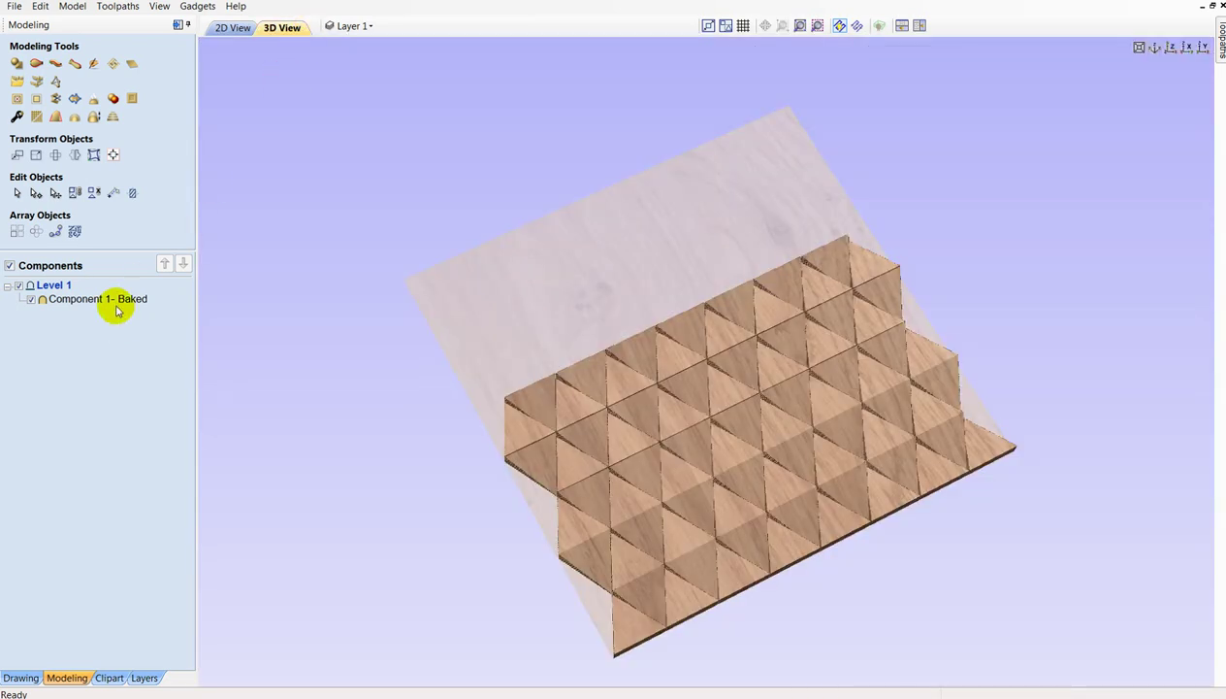
# Undo the last model change, view the relief from above, and return to 2D.
pyautogui.click(36, 676)
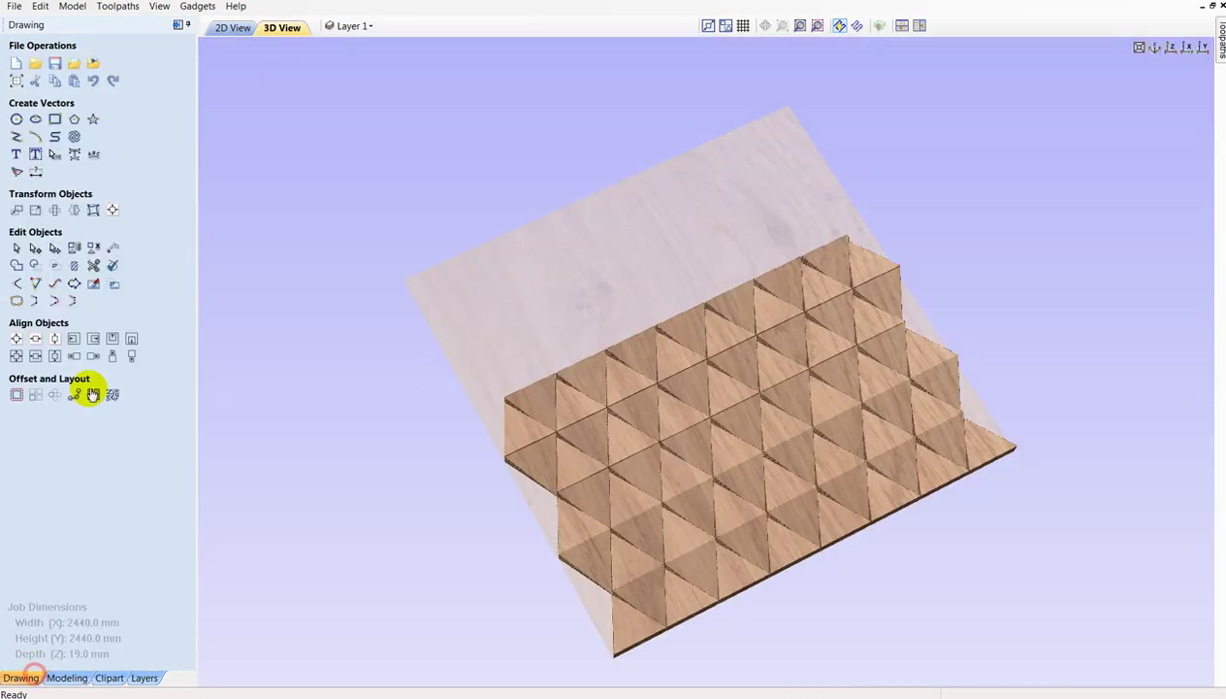
pyautogui.click(94, 82)
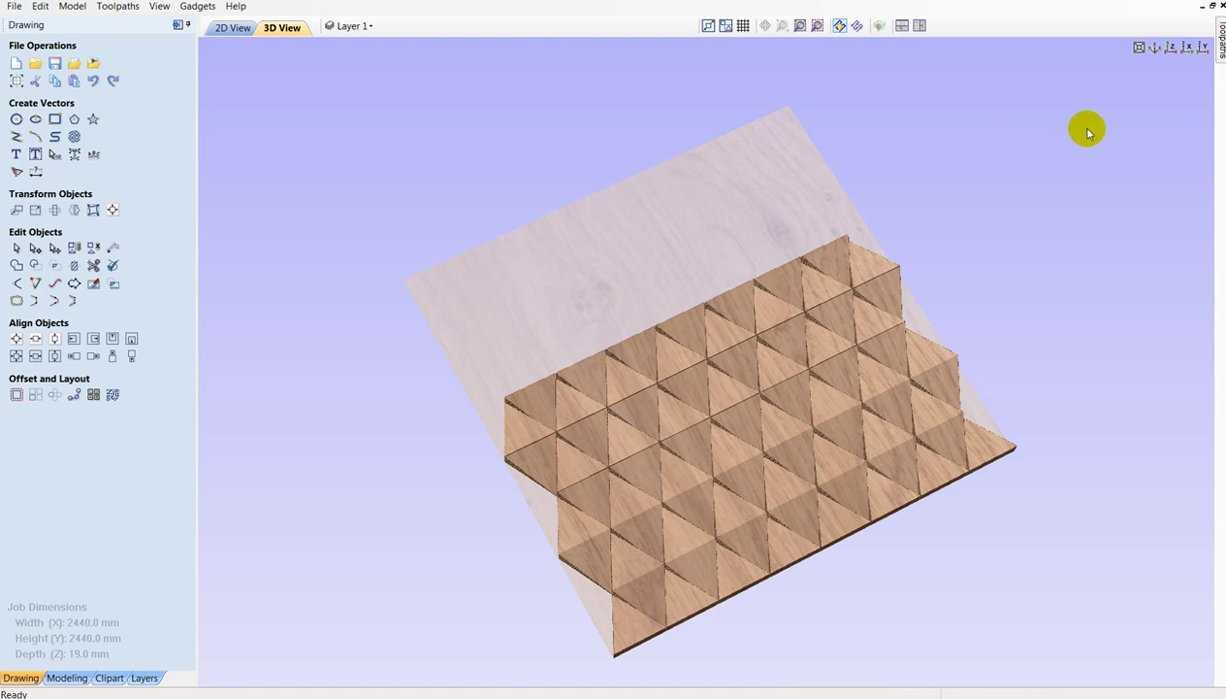
pyautogui.click(1174, 47)
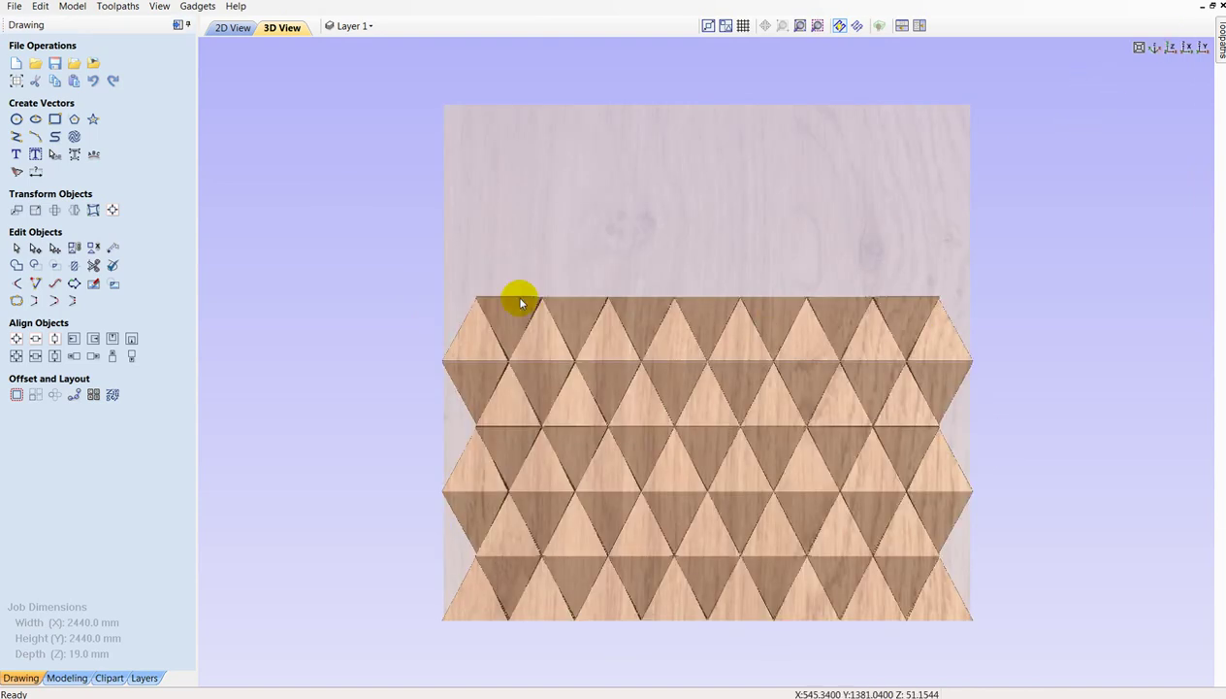
pyautogui.moveTo(367, 234); pyautogui.dragTo(449, 296)
pyautogui.click(233, 27)
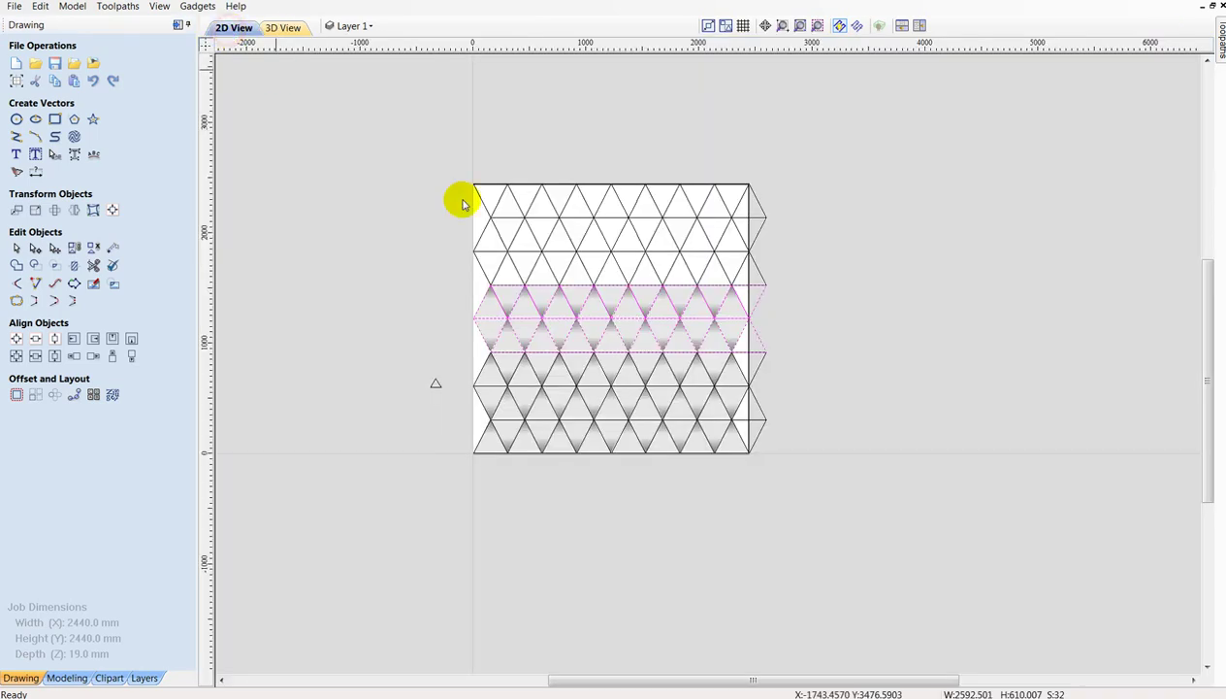
# Delete the middle band of triangle vectors, select the lower band, and view the remaining relief in 3D.
pyautogui.moveTo(402, 246); pyautogui.dragTo(799, 374)
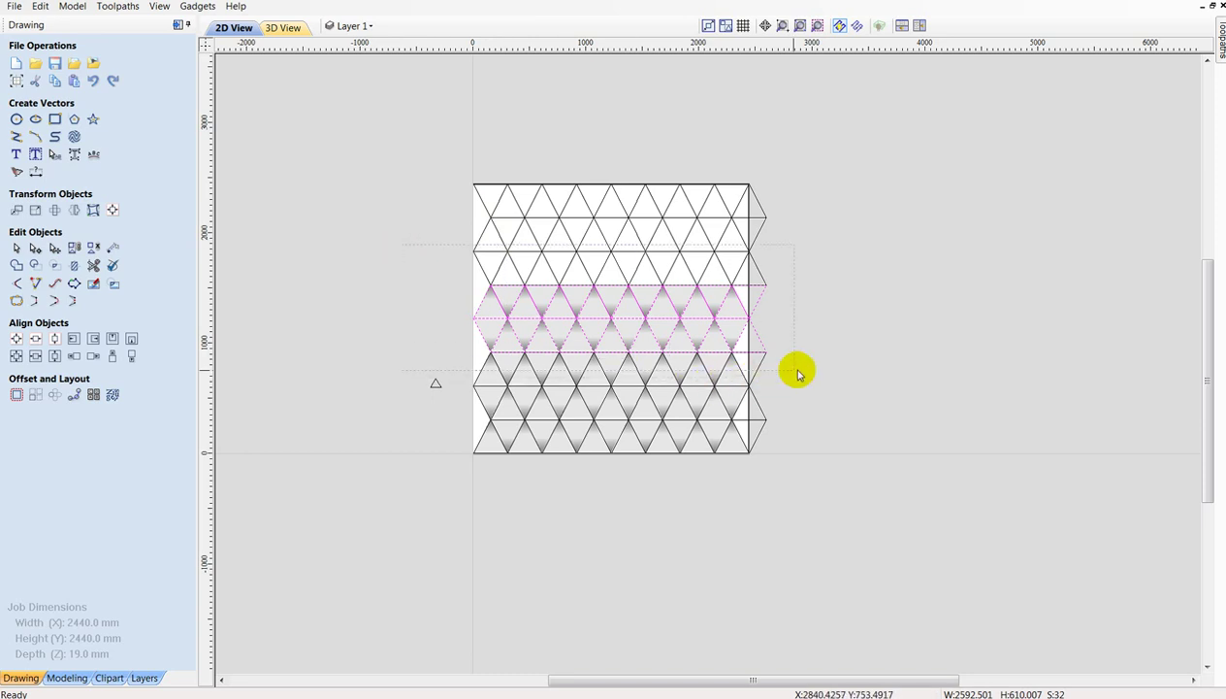
pyautogui.press('Delete')
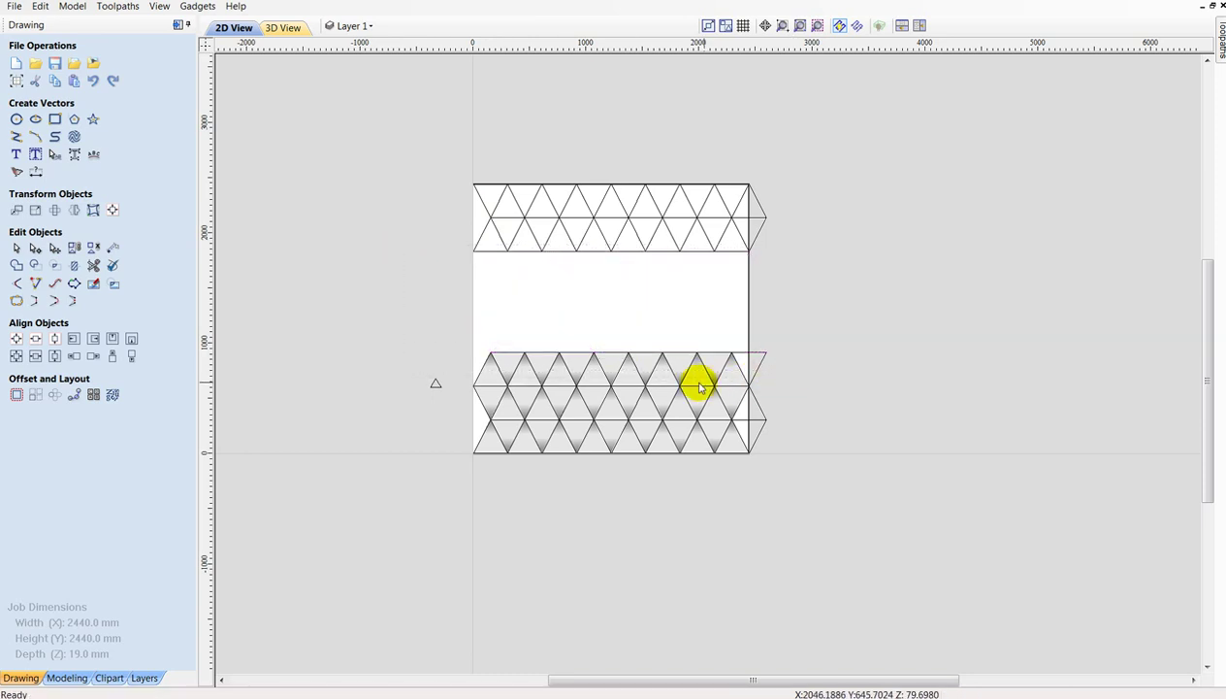
pyautogui.scroll(1, 684, 390)
pyautogui.scroll(1, 679, 391)
pyautogui.moveTo(429, 377)
pyautogui.mouseDown()
pyautogui.moveTo(789, 443)
pyautogui.moveTo(791, 496)
pyautogui.mouseUp()
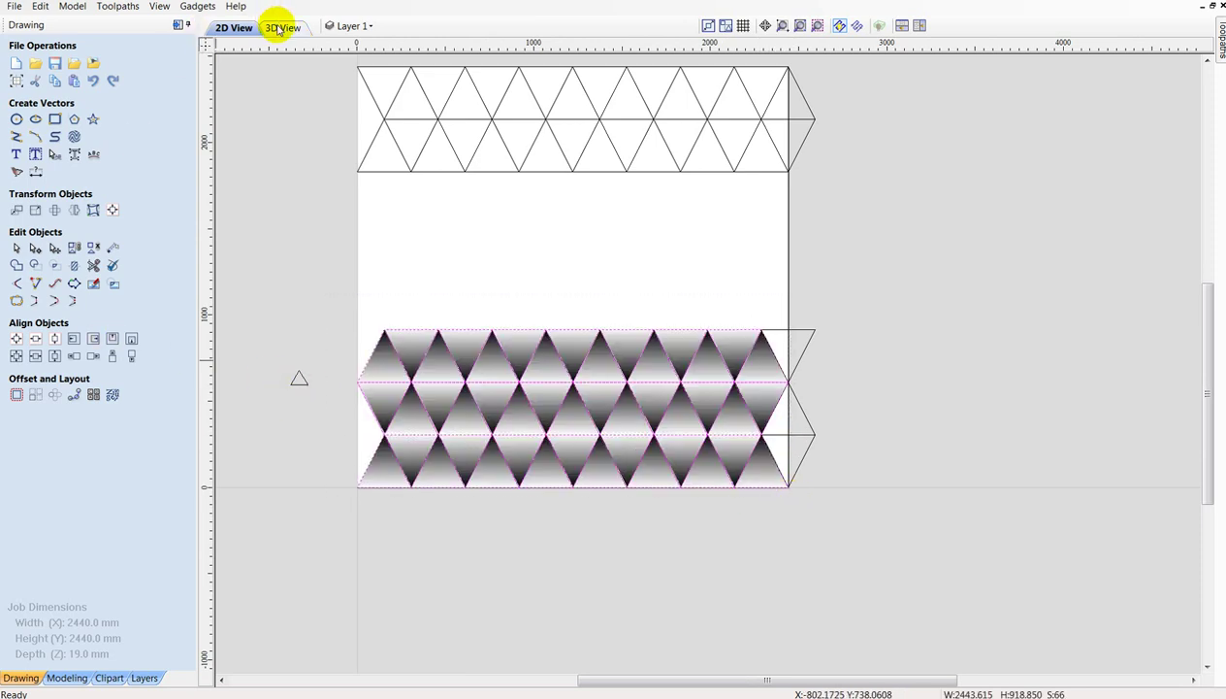
pyautogui.click(281, 27)
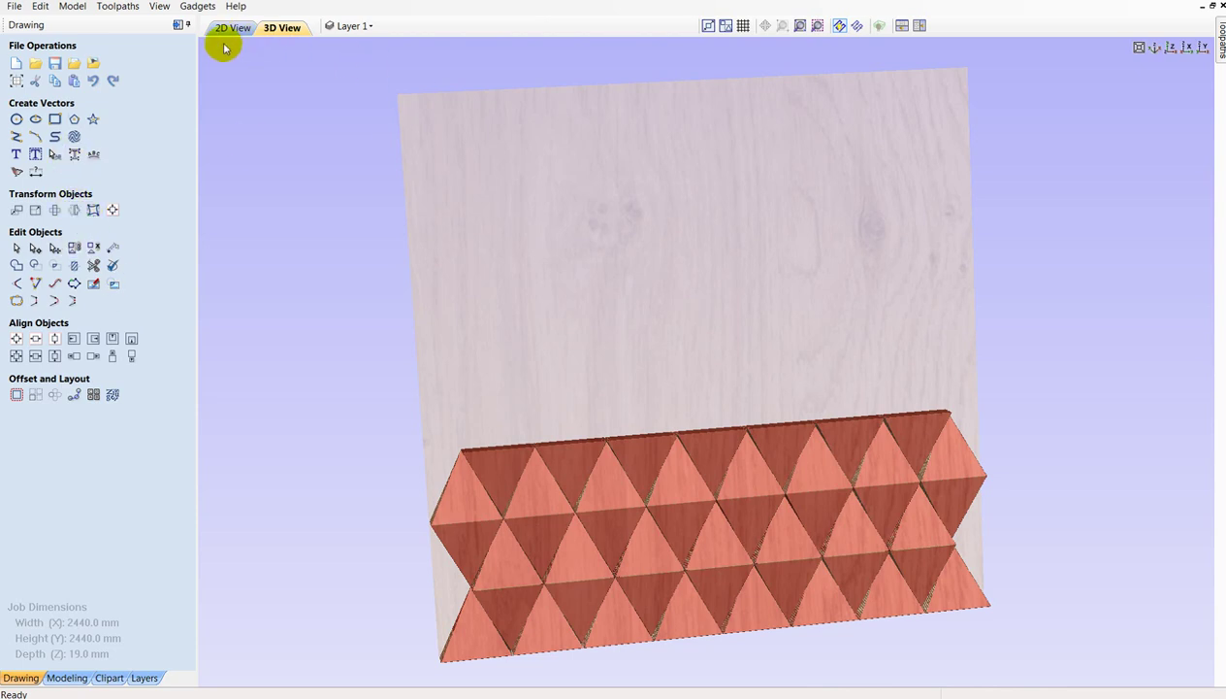
pyautogui.click(67, 677)
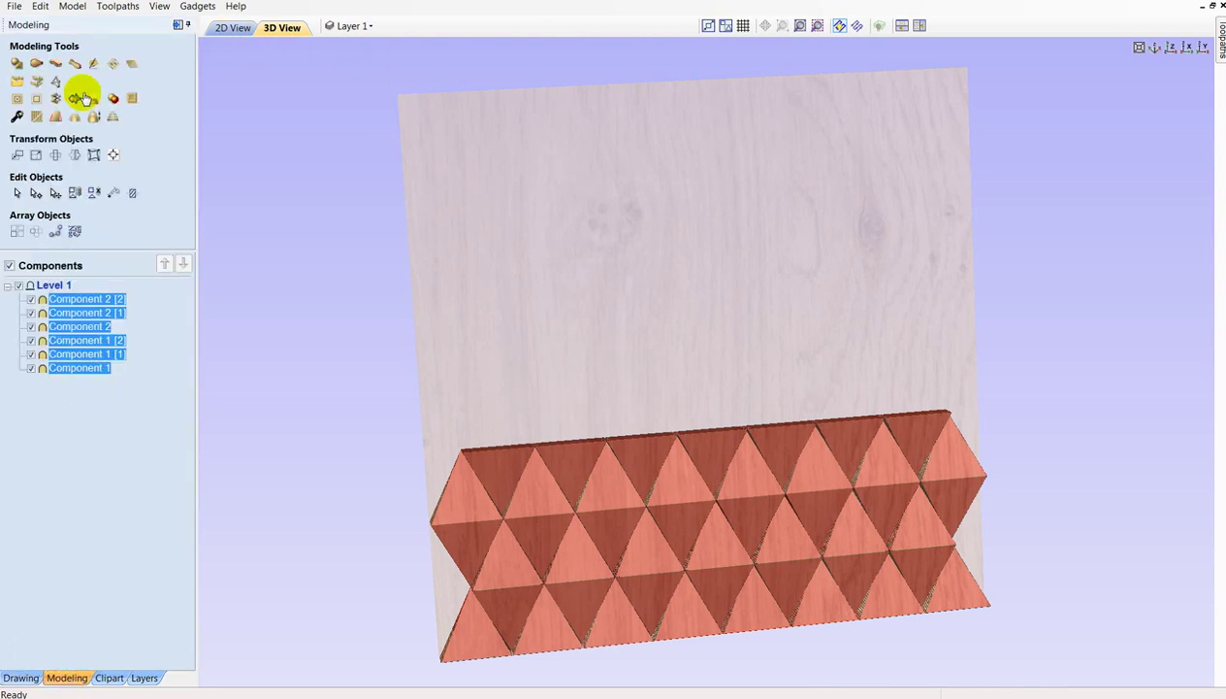
# Bake the six remaining pyramid components into Component 1- Baked and select it.
pyautogui.click(93, 101)
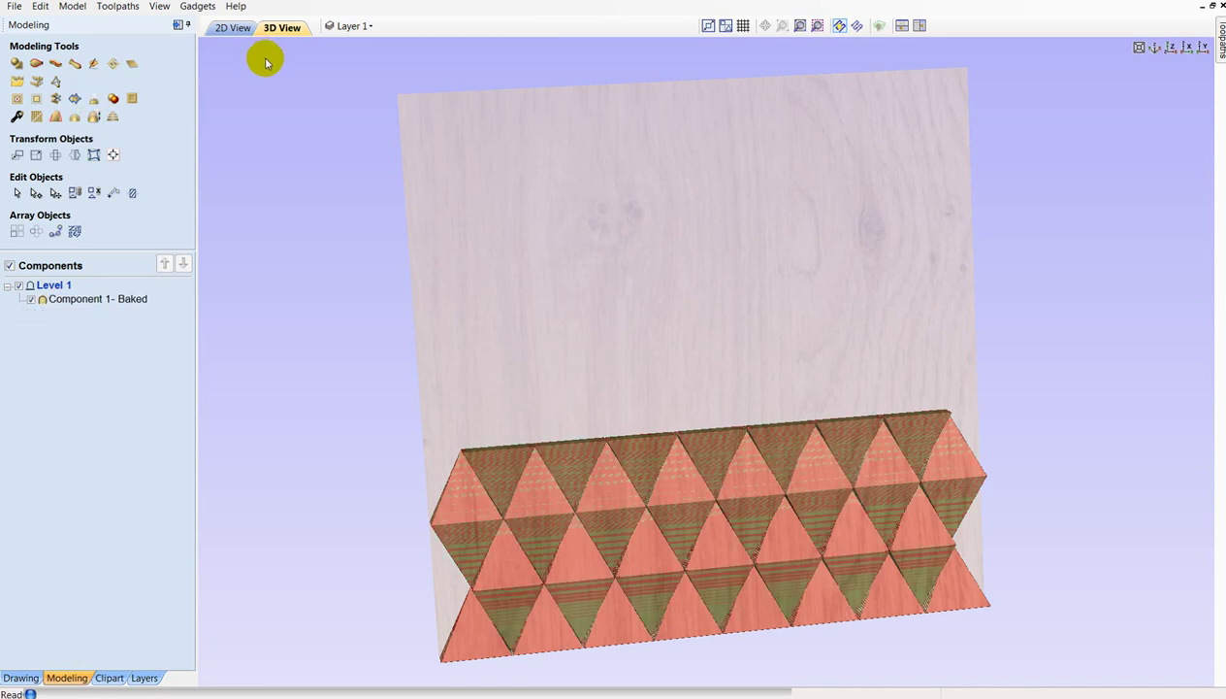
pyautogui.moveTo(485, 214); pyautogui.dragTo(629, 397)
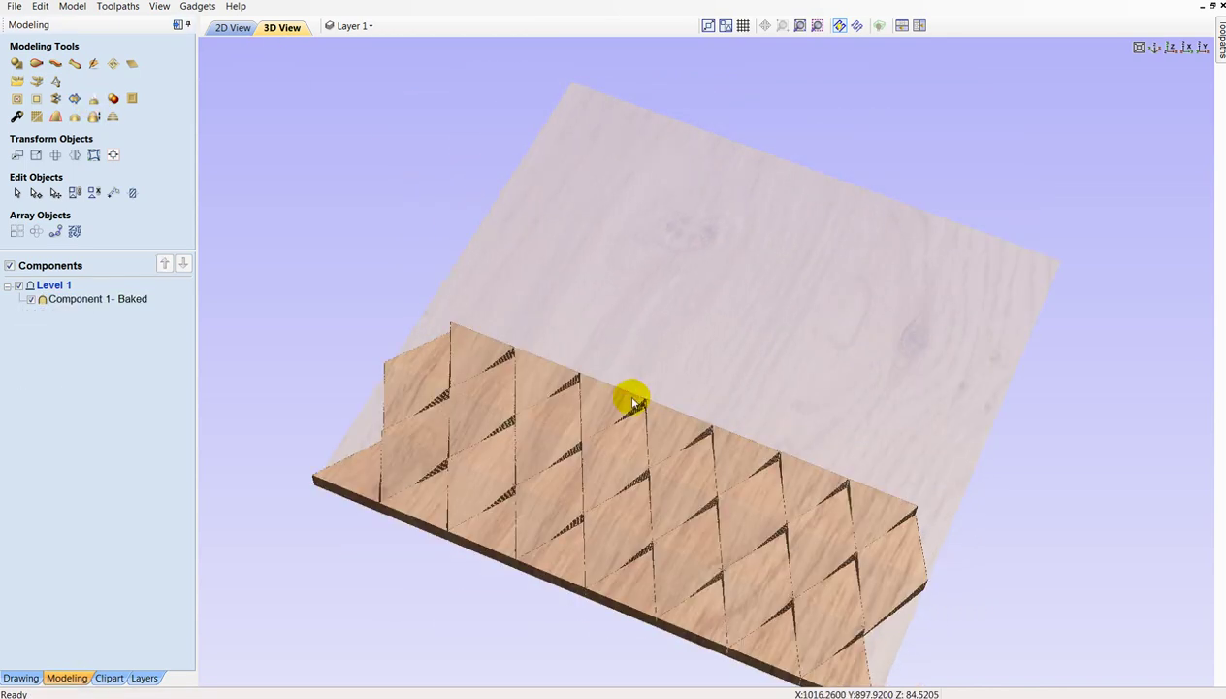
pyautogui.moveTo(679, 281)
pyautogui.mouseDown()
pyautogui.moveTo(598, 252)
pyautogui.moveTo(542, 260)
pyautogui.moveTo(632, 334)
pyautogui.moveTo(602, 307)
pyautogui.mouseUp()
pyautogui.click(602, 306)
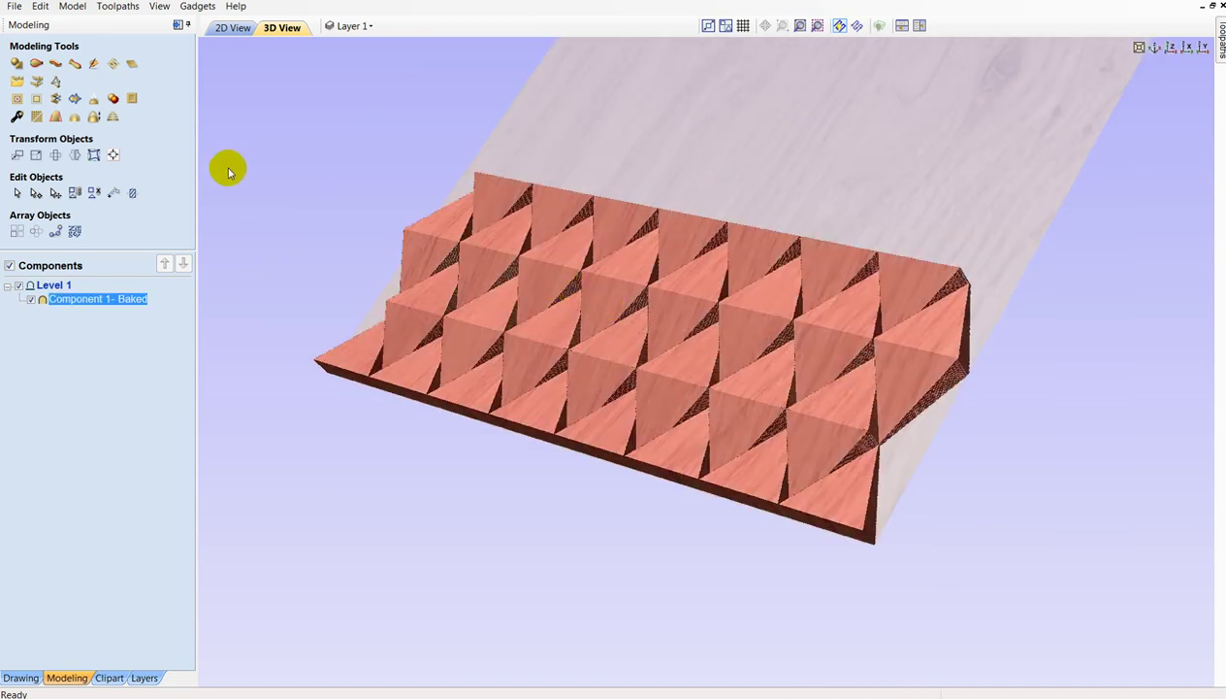
pyautogui.click(36, 116)
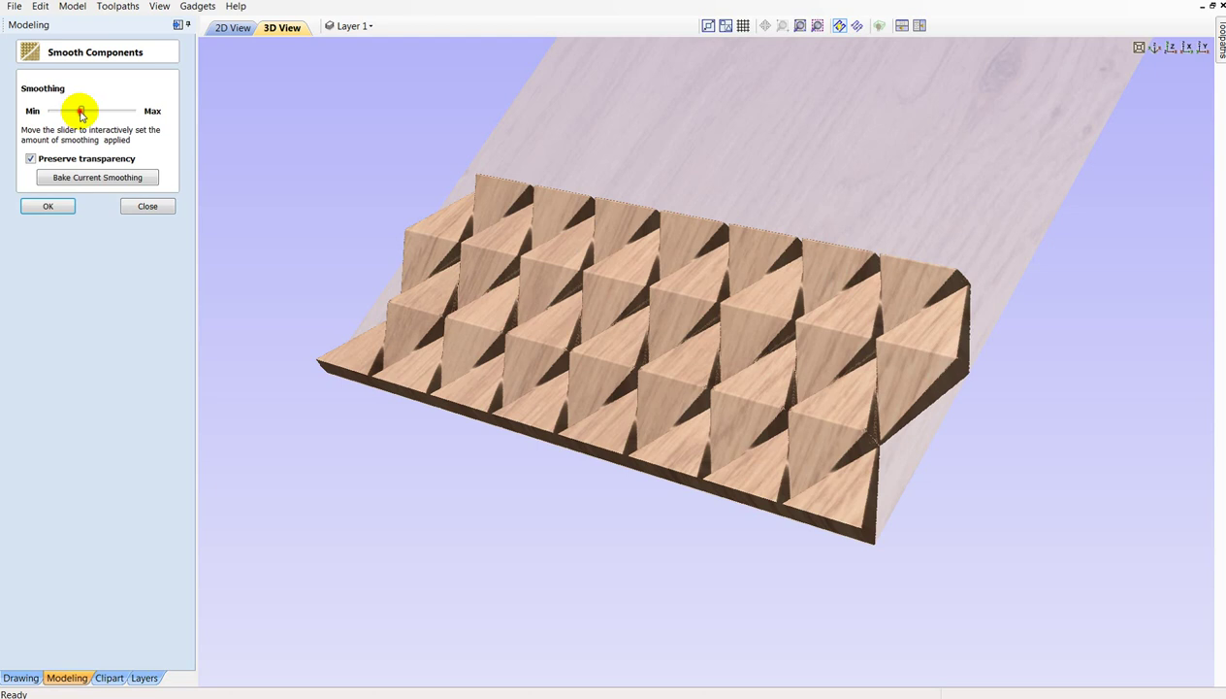
# Set the Smoothing slider to a moderate amount on the baked relief, then close and reselect it.
pyautogui.moveTo(364, 236)
pyautogui.mouseDown()
pyautogui.moveTo(582, 506)
pyautogui.moveTo(739, 488)
pyautogui.moveTo(416, 397)
pyautogui.mouseUp()
pyautogui.moveTo(117, 111); pyautogui.dragTo(74, 111)
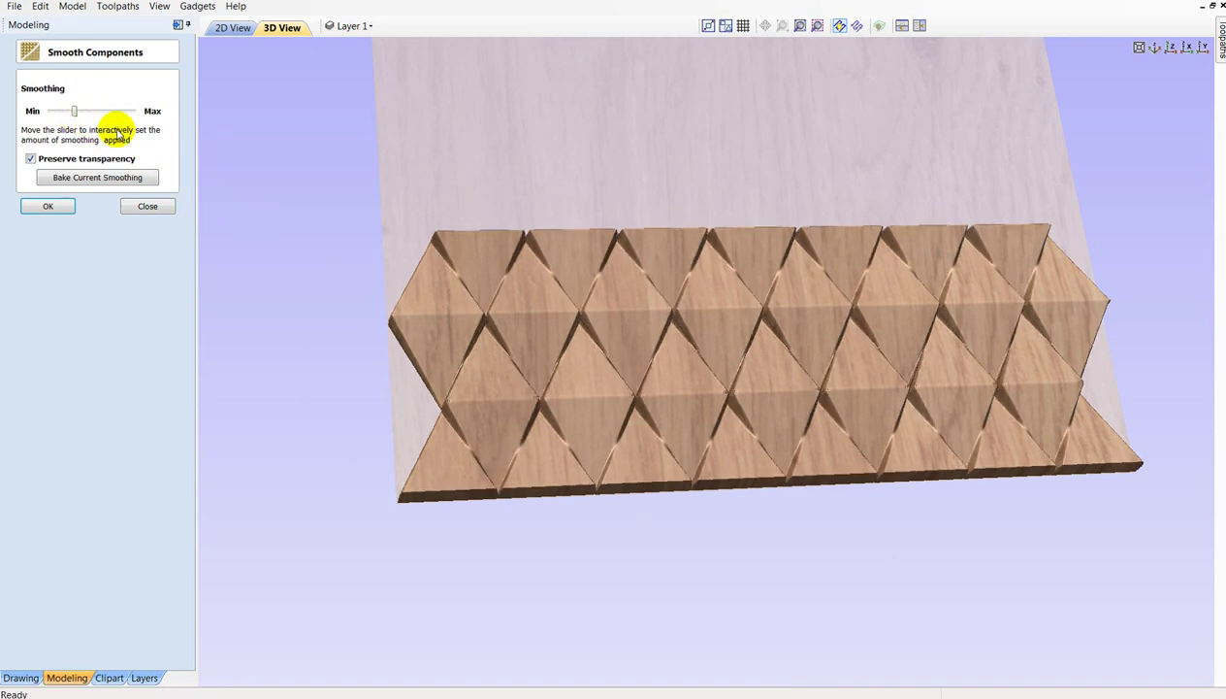
pyautogui.moveTo(75, 110); pyautogui.dragTo(80, 110)
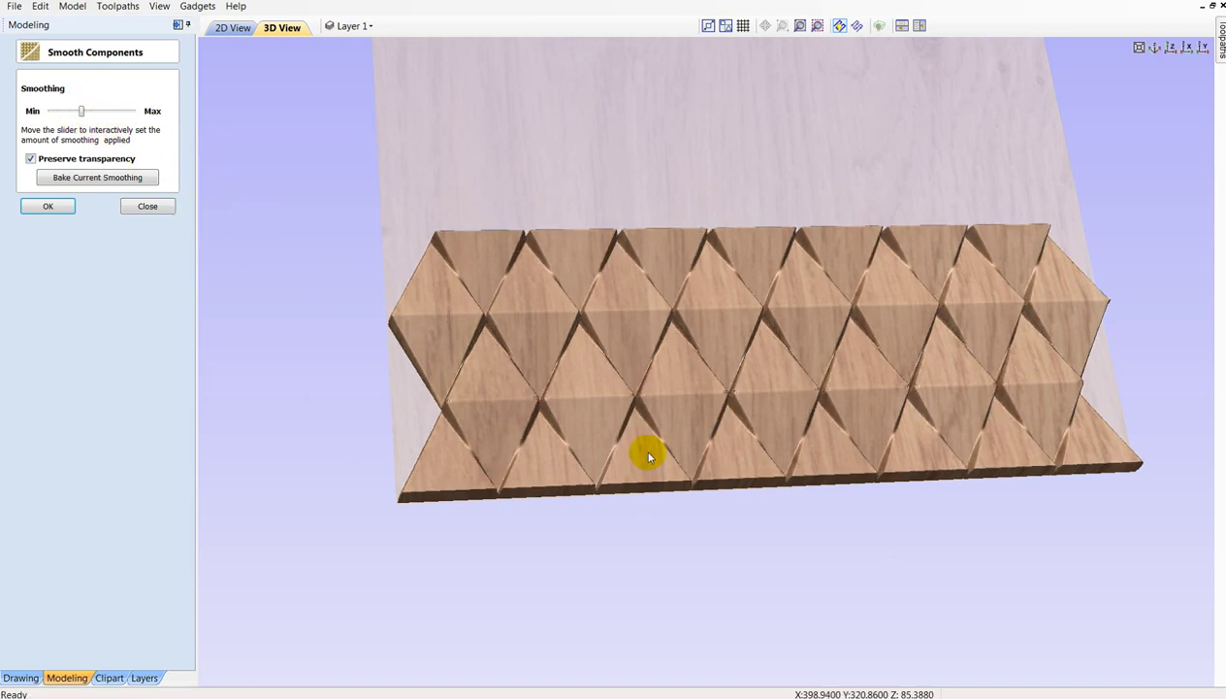
pyautogui.moveTo(502, 389); pyautogui.dragTo(649, 350)
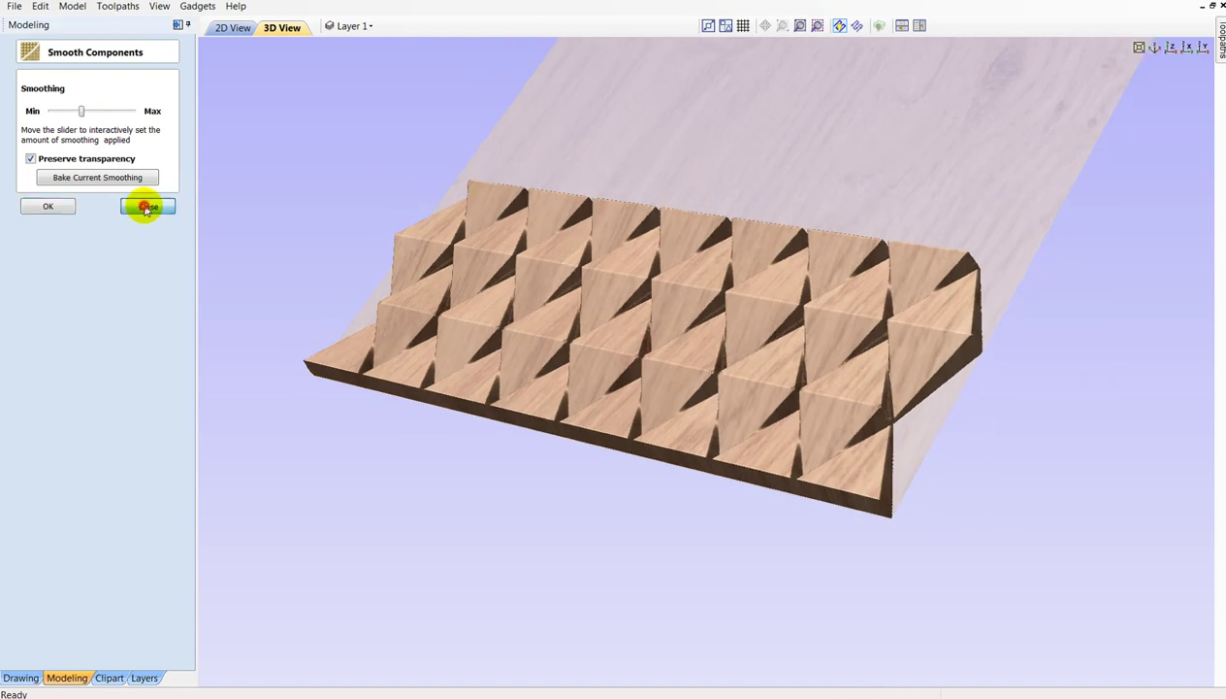
pyautogui.click(146, 205)
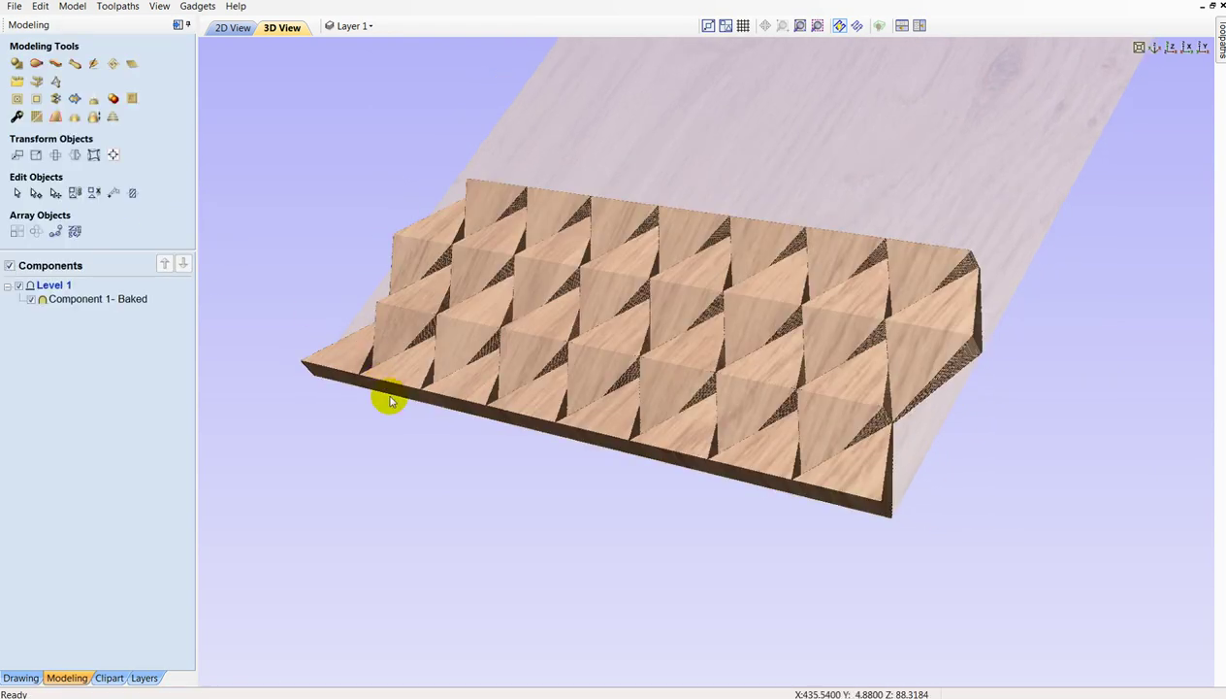
pyautogui.click(405, 307)
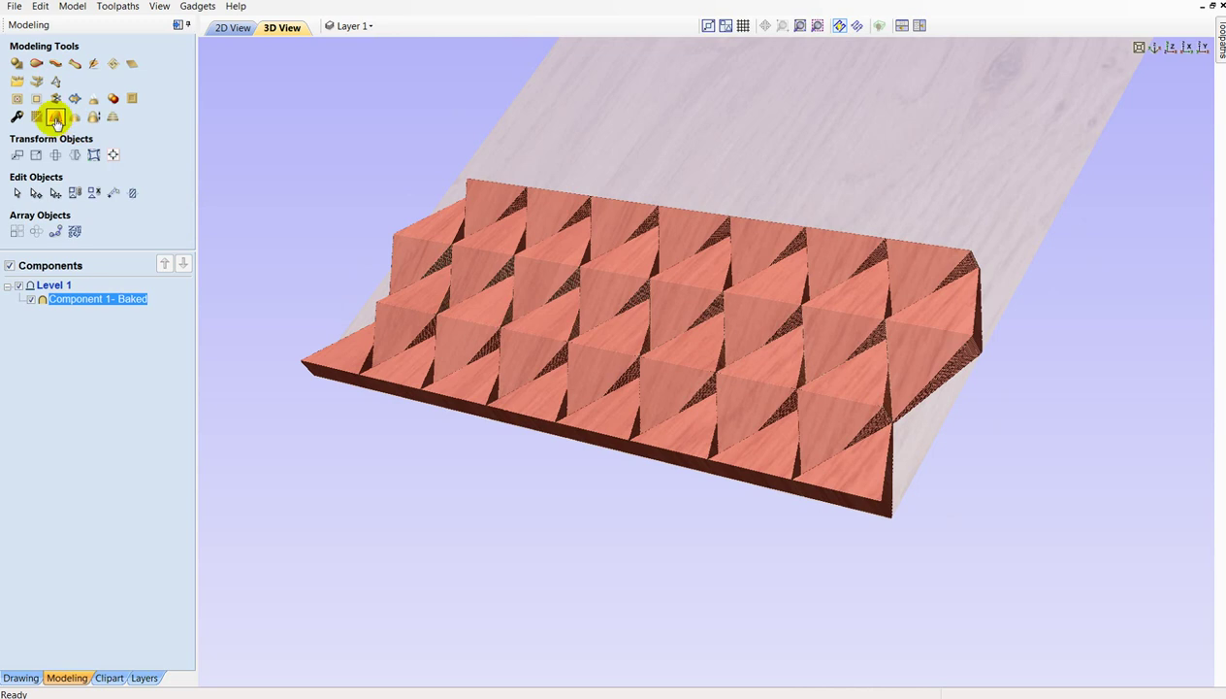
# Add a 21.0° draft to the baked relief, inspect the drafted pyramids, and close the draft tool.
pyautogui.click(53, 118)
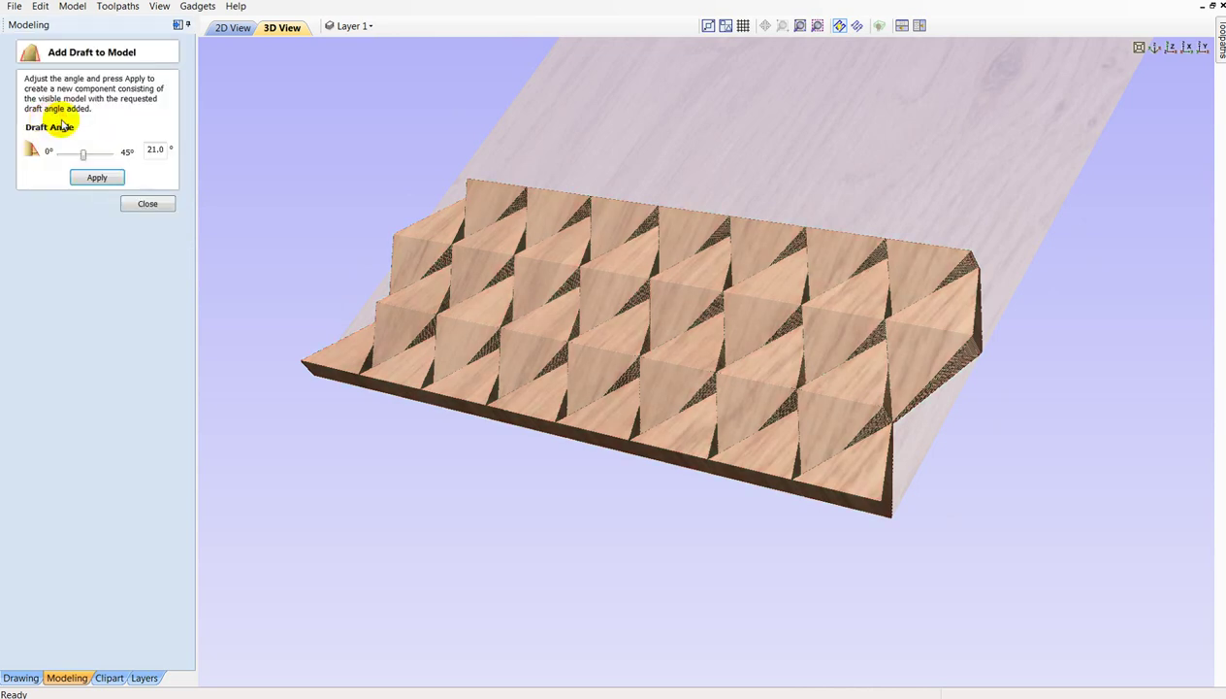
pyautogui.click(94, 179)
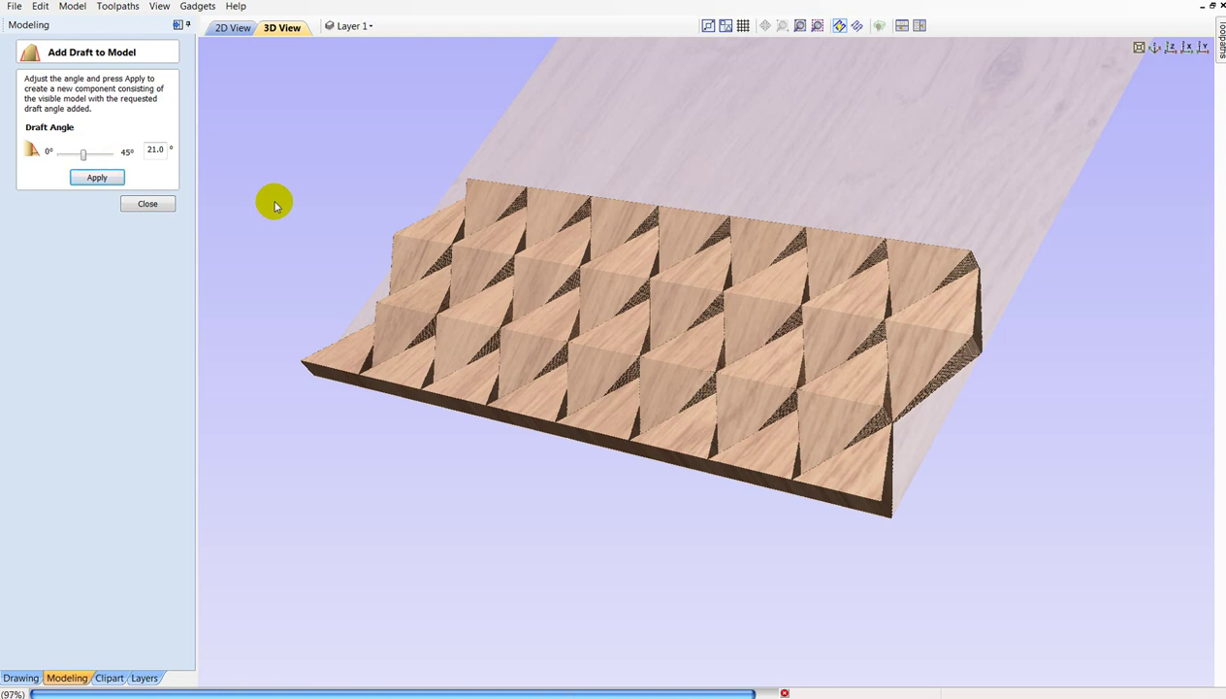
pyautogui.moveTo(431, 260)
pyautogui.mouseDown()
pyautogui.moveTo(441, 372)
pyautogui.moveTo(882, 474)
pyautogui.moveTo(770, 328)
pyautogui.moveTo(556, 351)
pyautogui.moveTo(789, 424)
pyautogui.mouseUp()
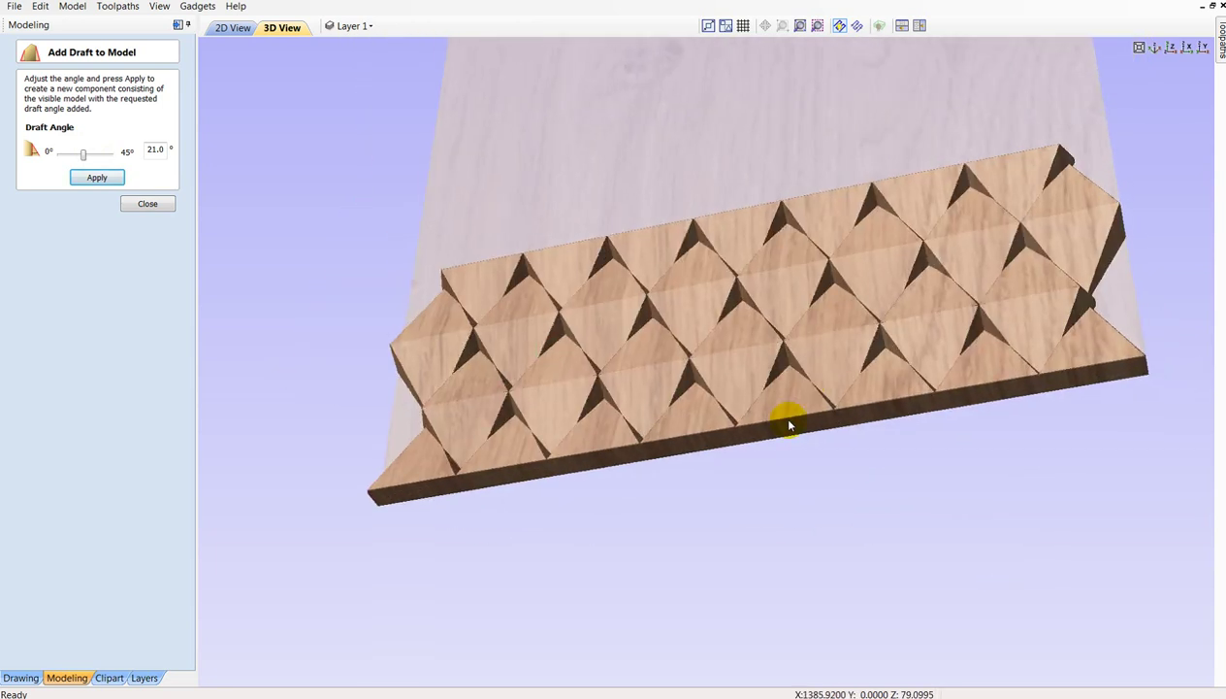
pyautogui.moveTo(1002, 430); pyautogui.dragTo(923, 526)
pyautogui.moveTo(780, 479)
pyautogui.mouseDown()
pyautogui.moveTo(734, 354)
pyautogui.moveTo(808, 356)
pyautogui.moveTo(521, 300)
pyautogui.mouseUp()
pyautogui.moveTo(626, 241)
pyautogui.mouseDown()
pyautogui.moveTo(813, 520)
pyautogui.moveTo(810, 636)
pyautogui.moveTo(797, 447)
pyautogui.moveTo(865, 391)
pyautogui.moveTo(783, 240)
pyautogui.moveTo(766, 220)
pyautogui.moveTo(685, 381)
pyautogui.moveTo(864, 484)
pyautogui.moveTo(856, 512)
pyautogui.moveTo(840, 493)
pyautogui.moveTo(841, 522)
pyautogui.mouseUp()
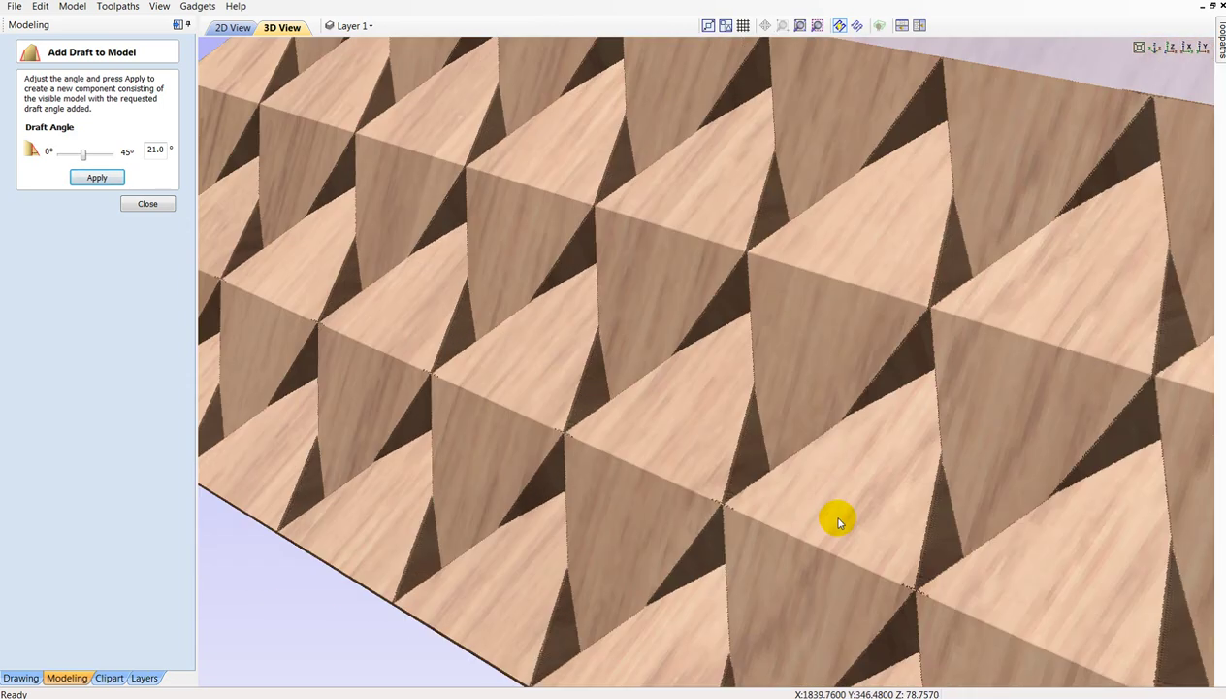
pyautogui.click(155, 208)
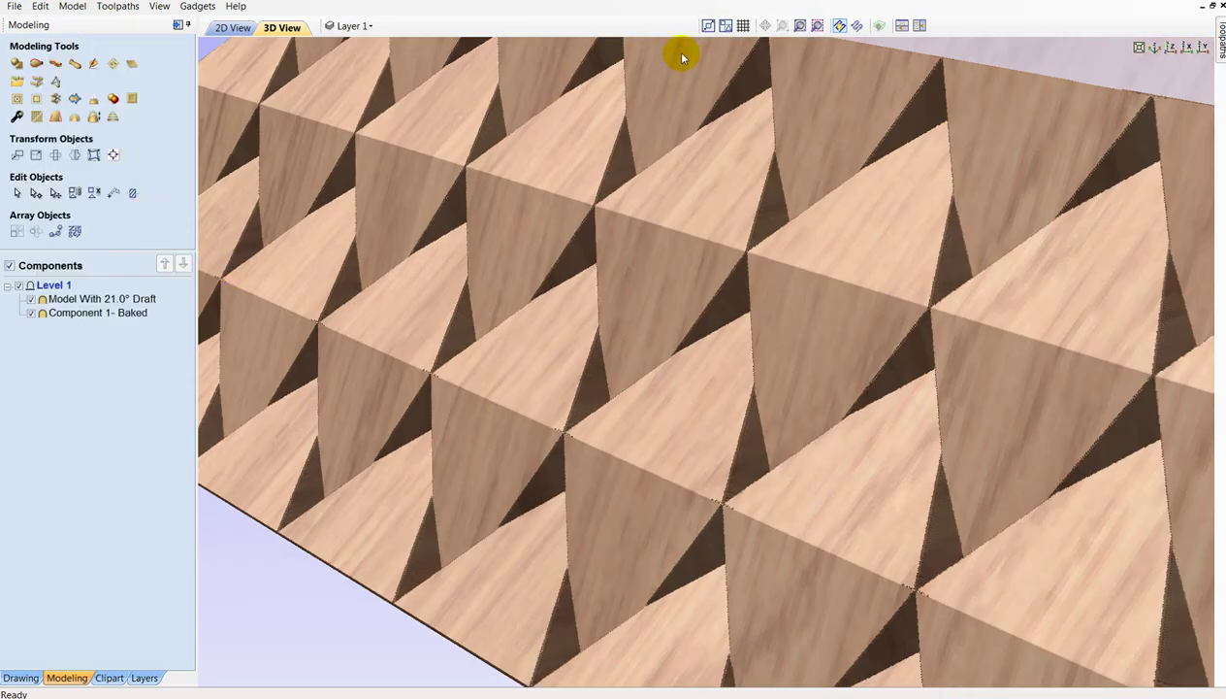